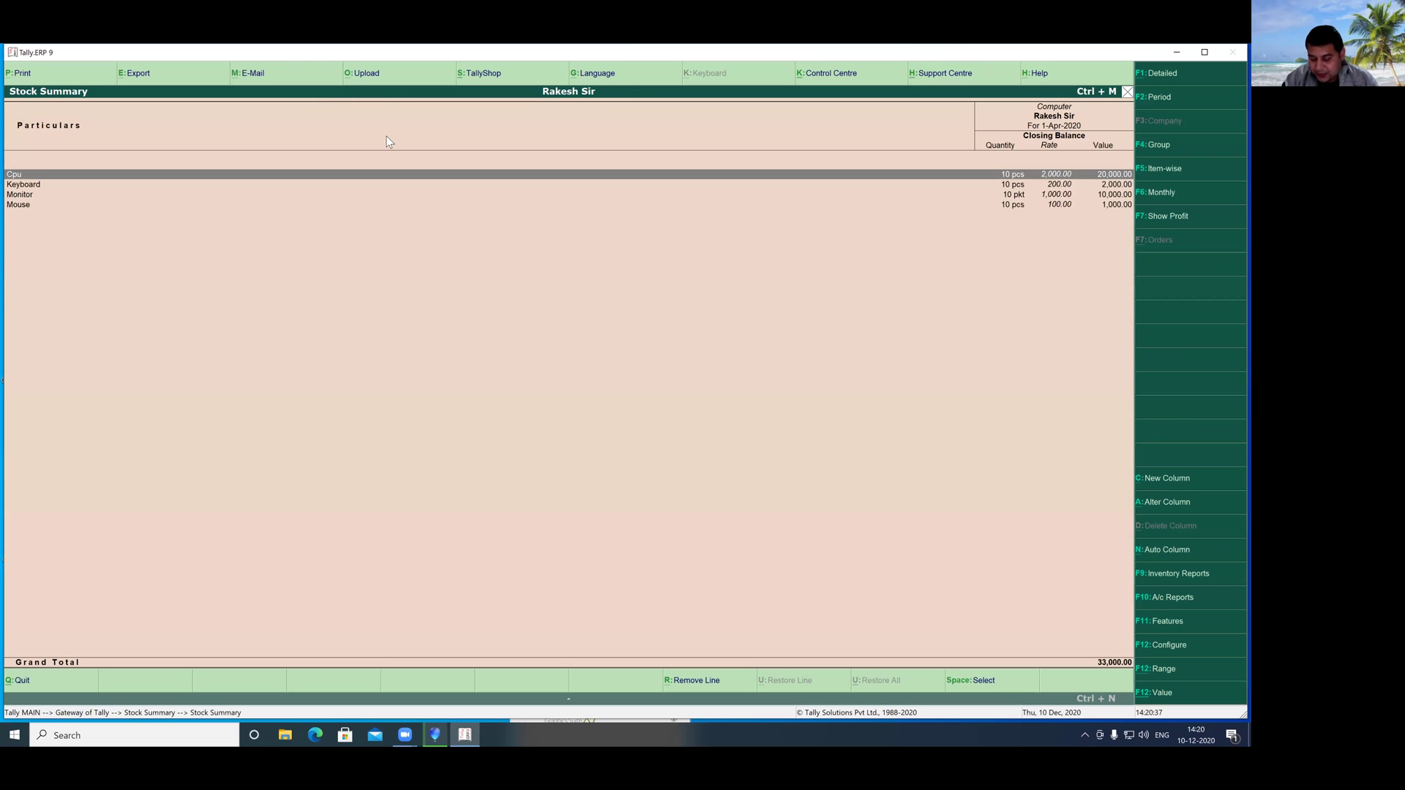
- Review the stock items in the Computer group's stock summary and return to the Gateway of Tally
{"action": "key", "text": "Down"}
{"action": "key", "text": "Down"}
{"action": "key", "text": "Down"}
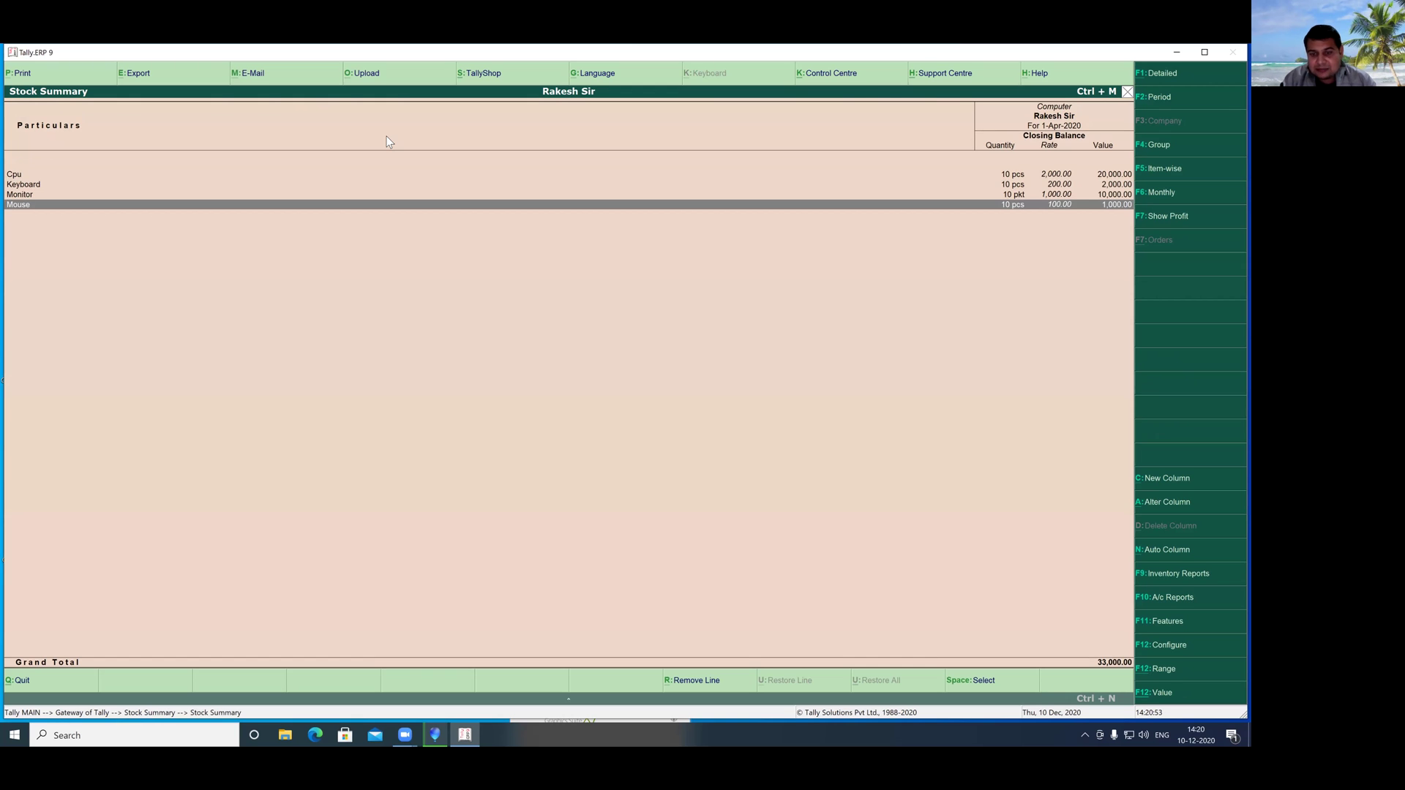
{"action": "key", "text": "Escape"}
{"action": "key", "text": "Escape"}
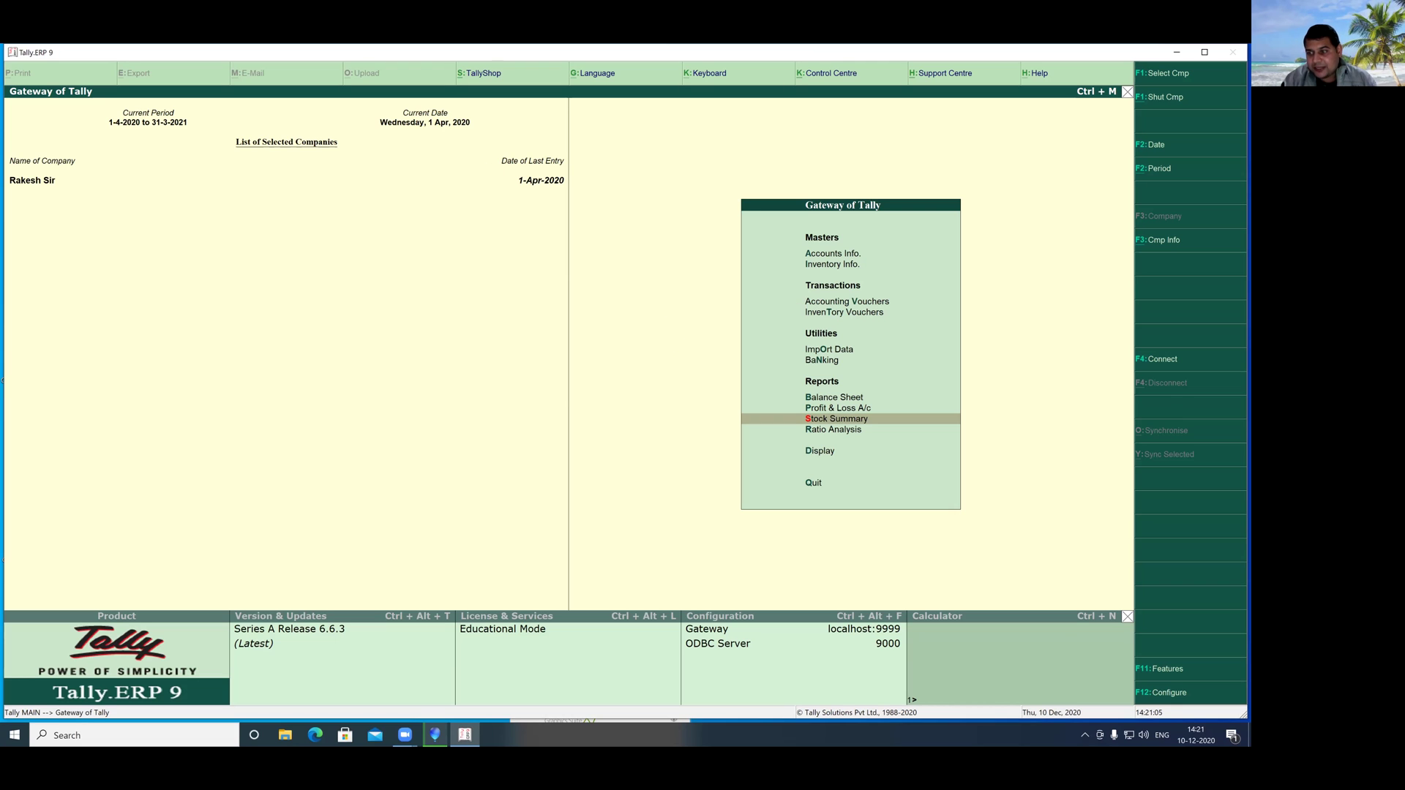
- Enable the use of multiple price levels in the company's inventory features
{"action": "key", "text": "F11"}
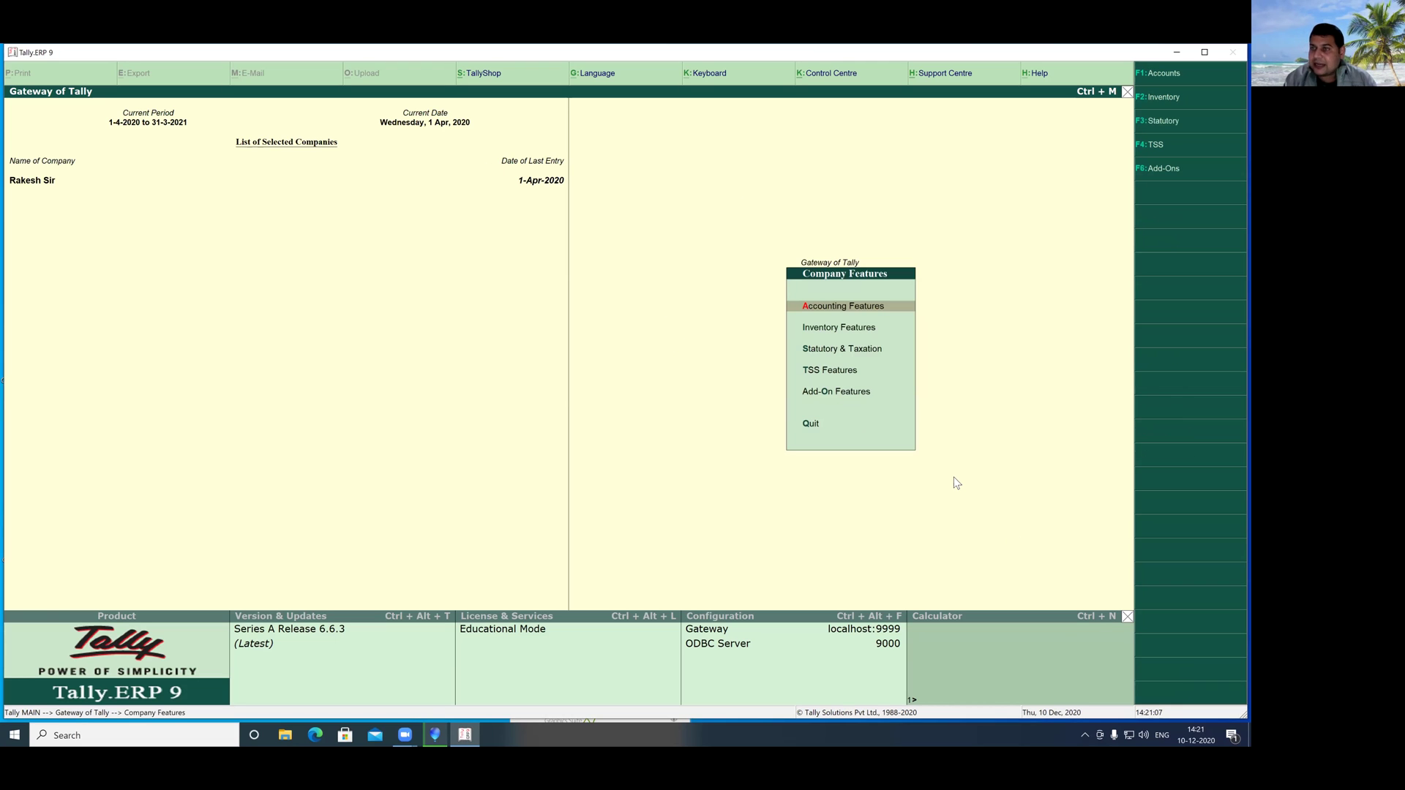
{"action": "key", "text": "Down"}
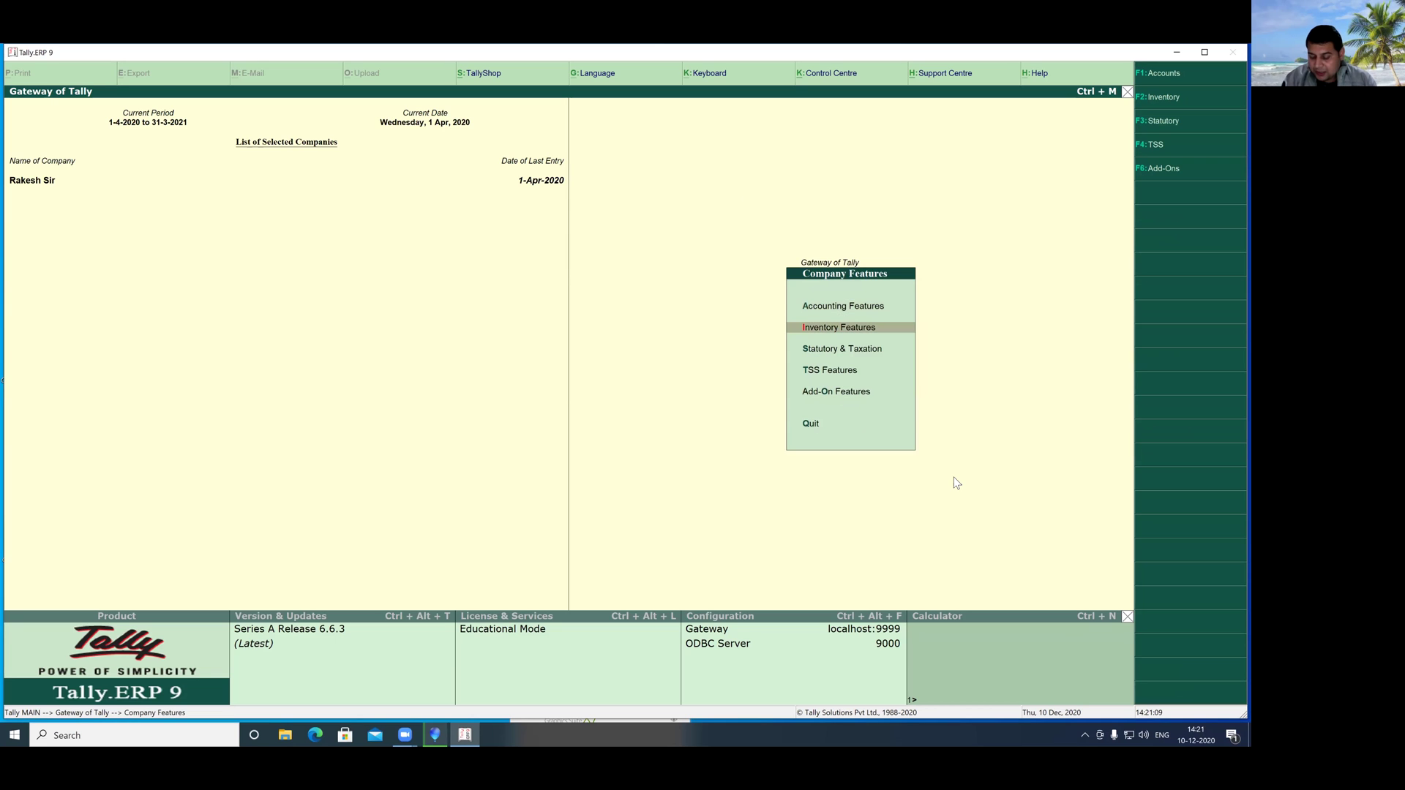
{"action": "key", "text": "Return"}
{"action": "key", "text": "Return"}
{"action": "key", "text": "Return"}
{"action": "key", "text": "Return"}
{"action": "key", "text": "Return"}
{"action": "key", "text": "Return"}
{"action": "key", "text": "Return"}
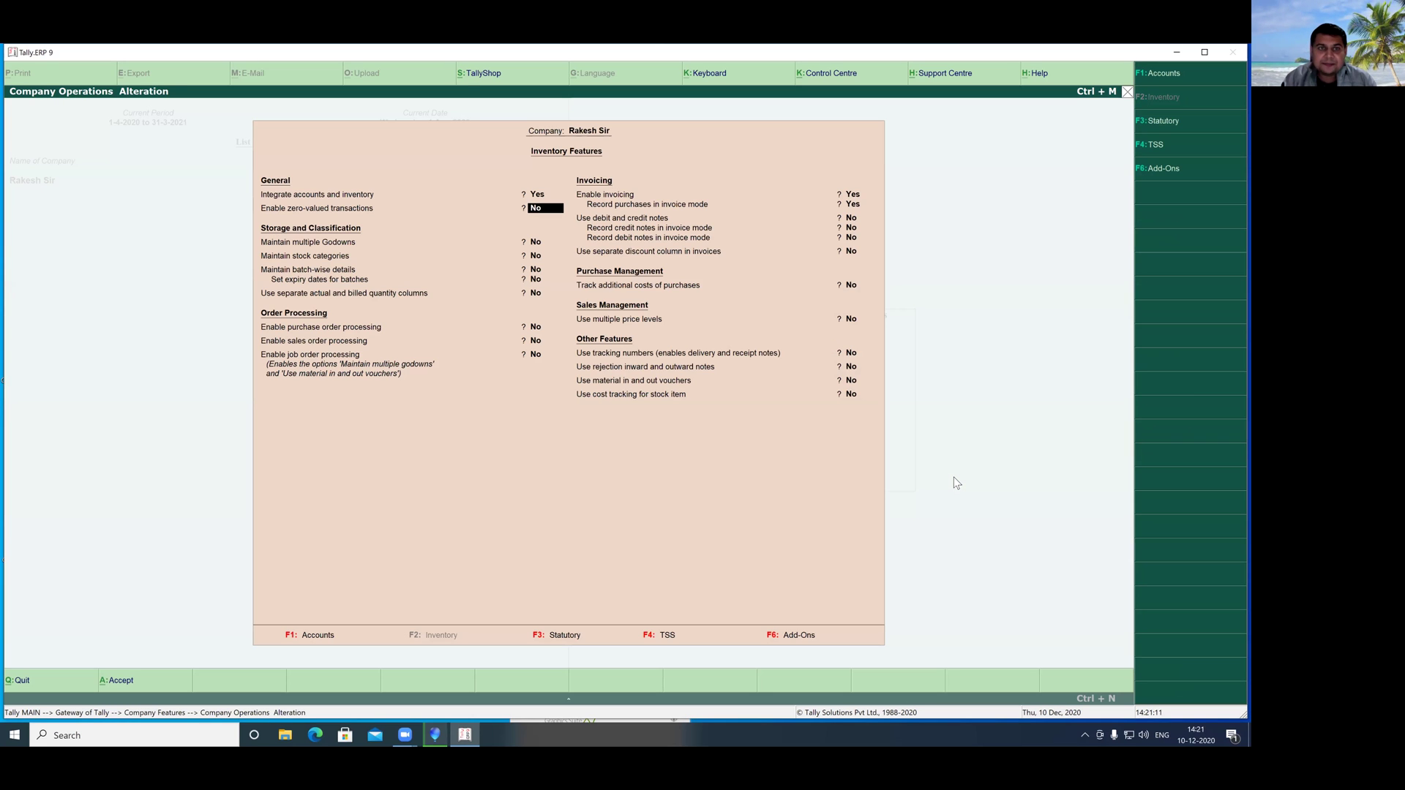
{"action": "key", "text": "Return"}
{"action": "key", "text": "Return"}
{"action": "key", "text": "Return"}
{"action": "key", "text": "Return"}
{"action": "key", "text": "Return"}
{"action": "key", "text": "Return"}
{"action": "key", "text": "Return"}
{"action": "key", "text": "Return"}
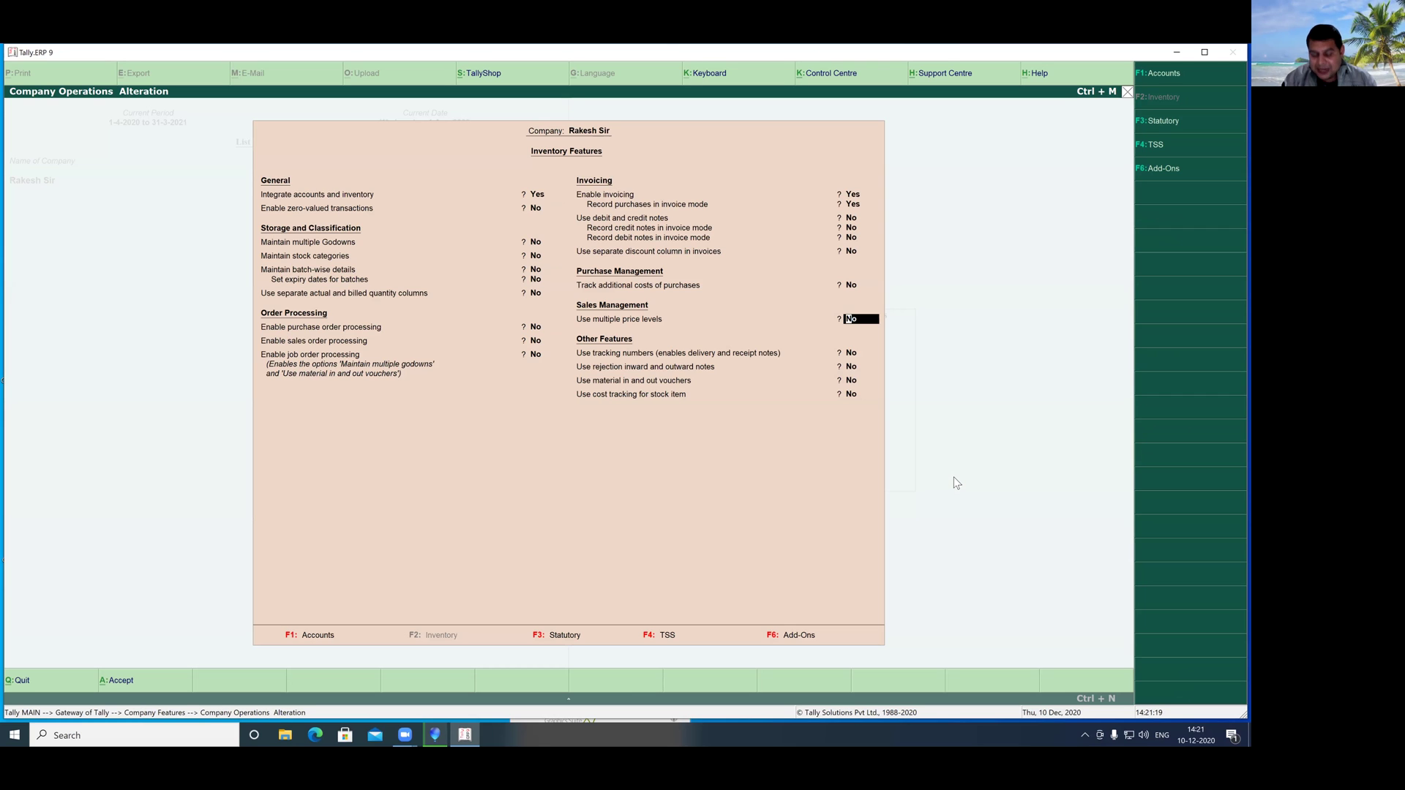
{"action": "type", "text": "y"}
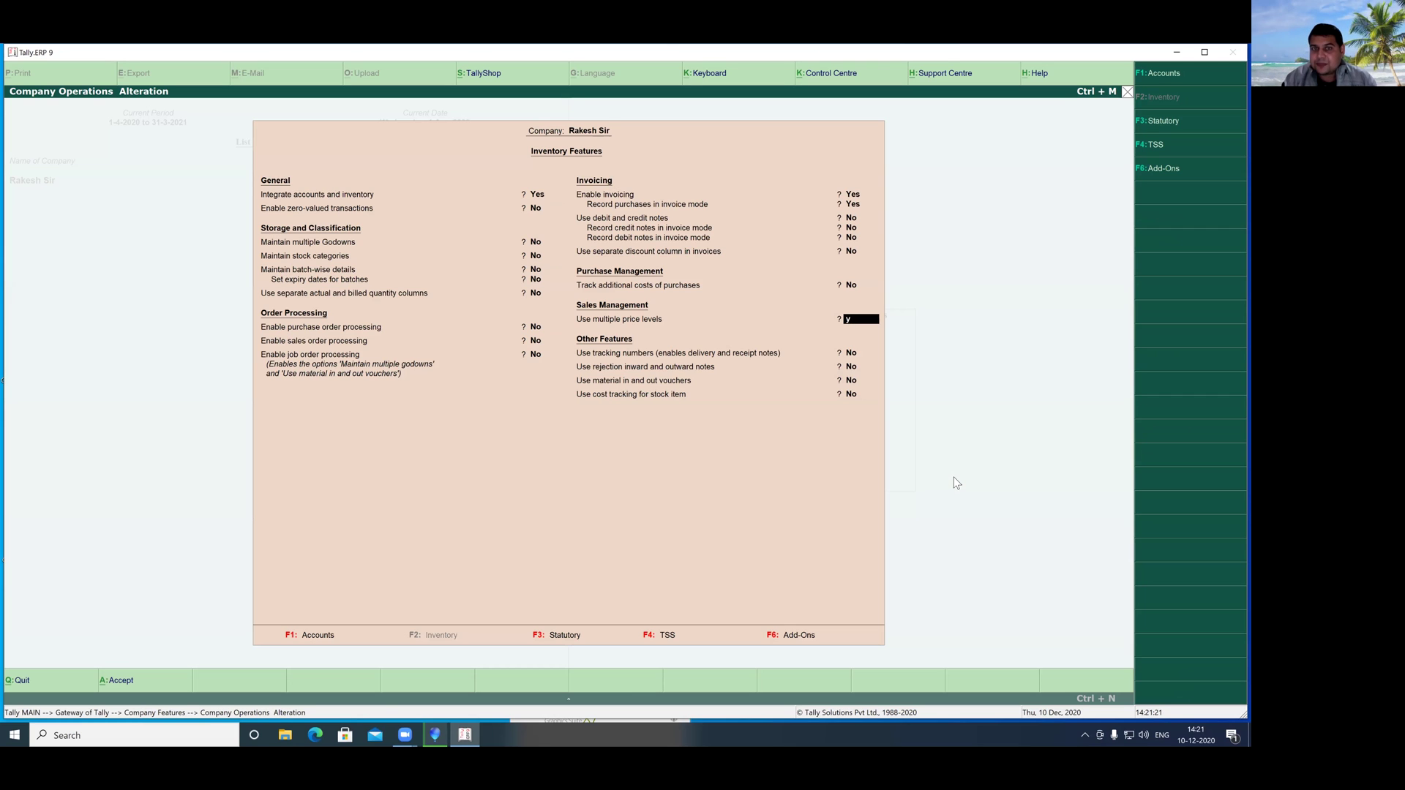
{"action": "key", "text": "Return"}
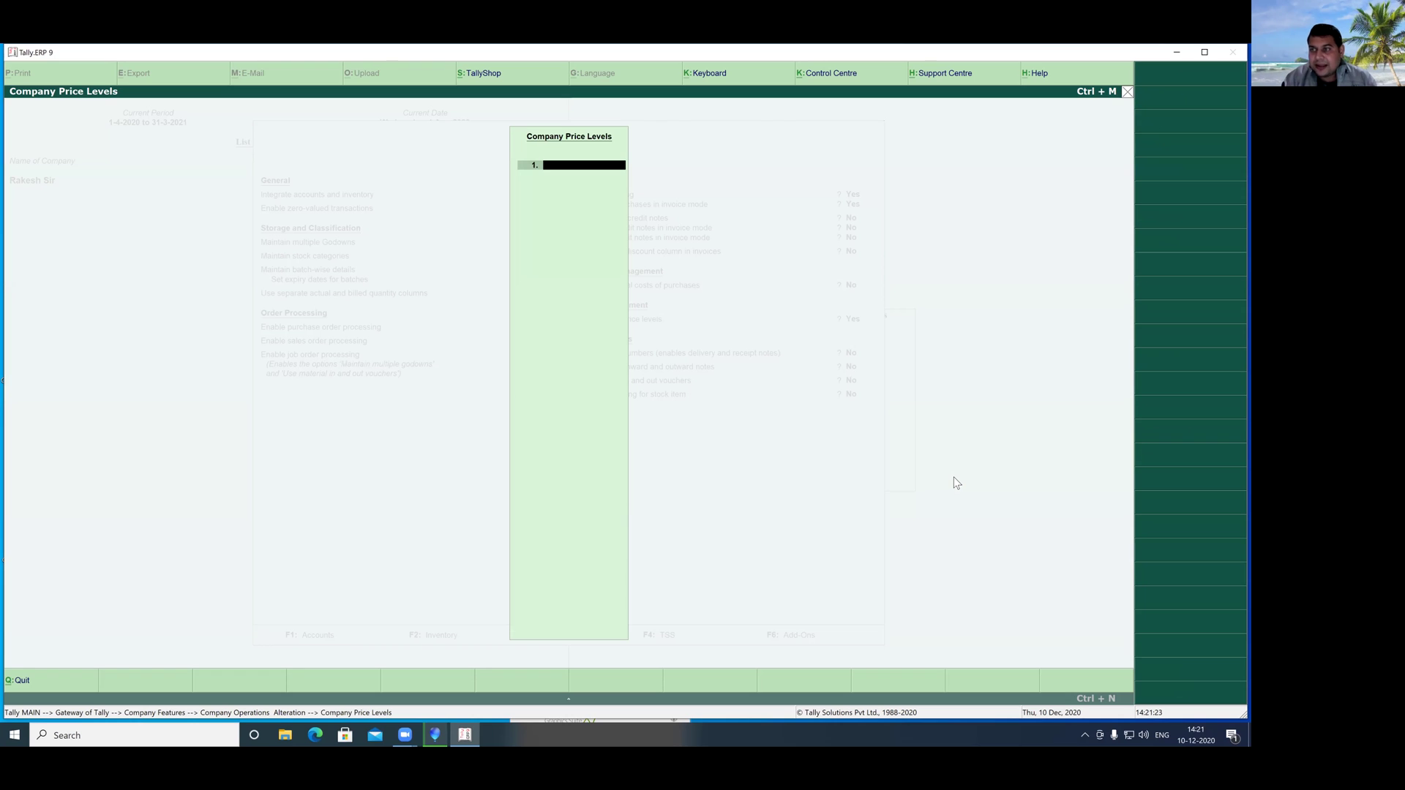
- Create the company price levels Cash and On Credit, and save the inventory features
{"action": "type", "text": "Cash"}
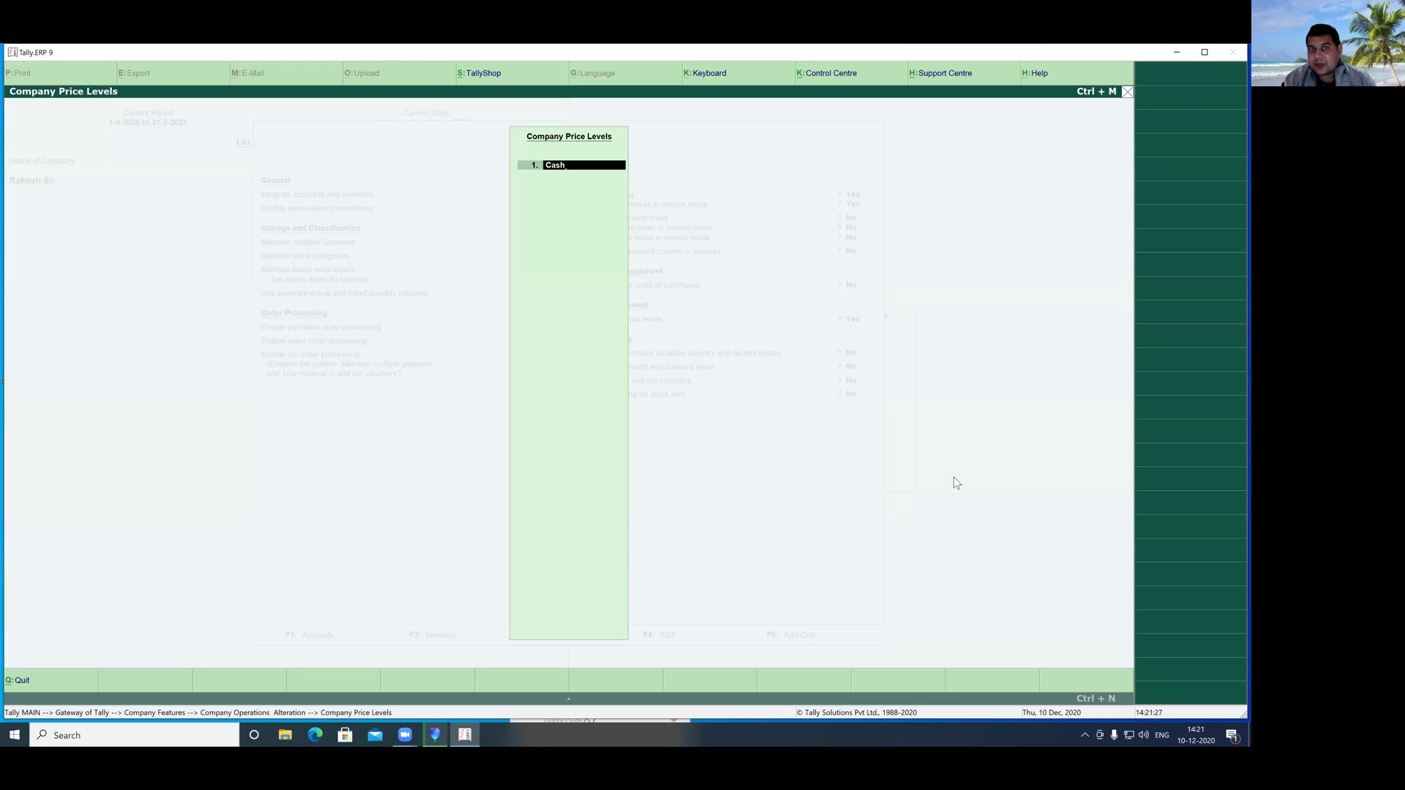
{"action": "key", "text": "Return"}
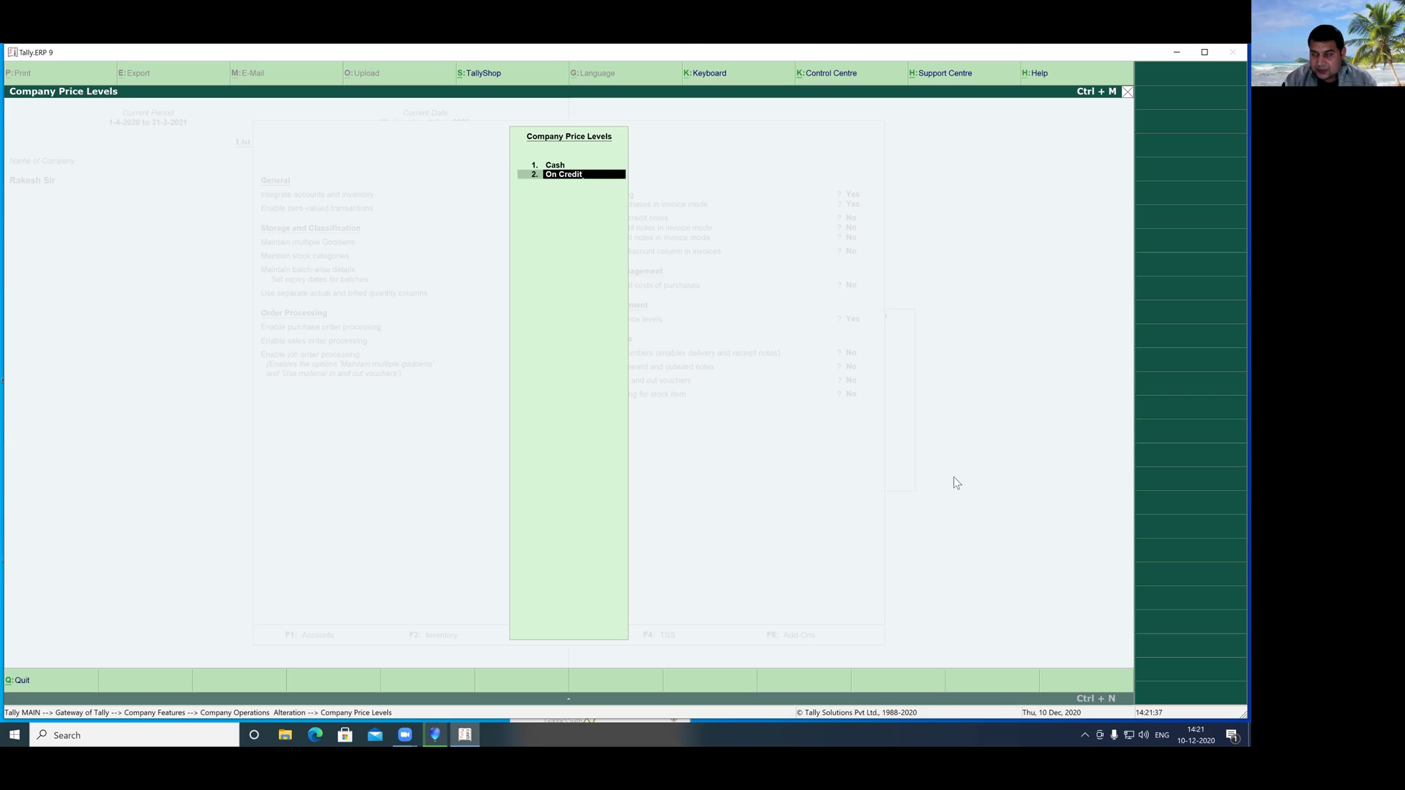
{"action": "key", "text": "Return"}
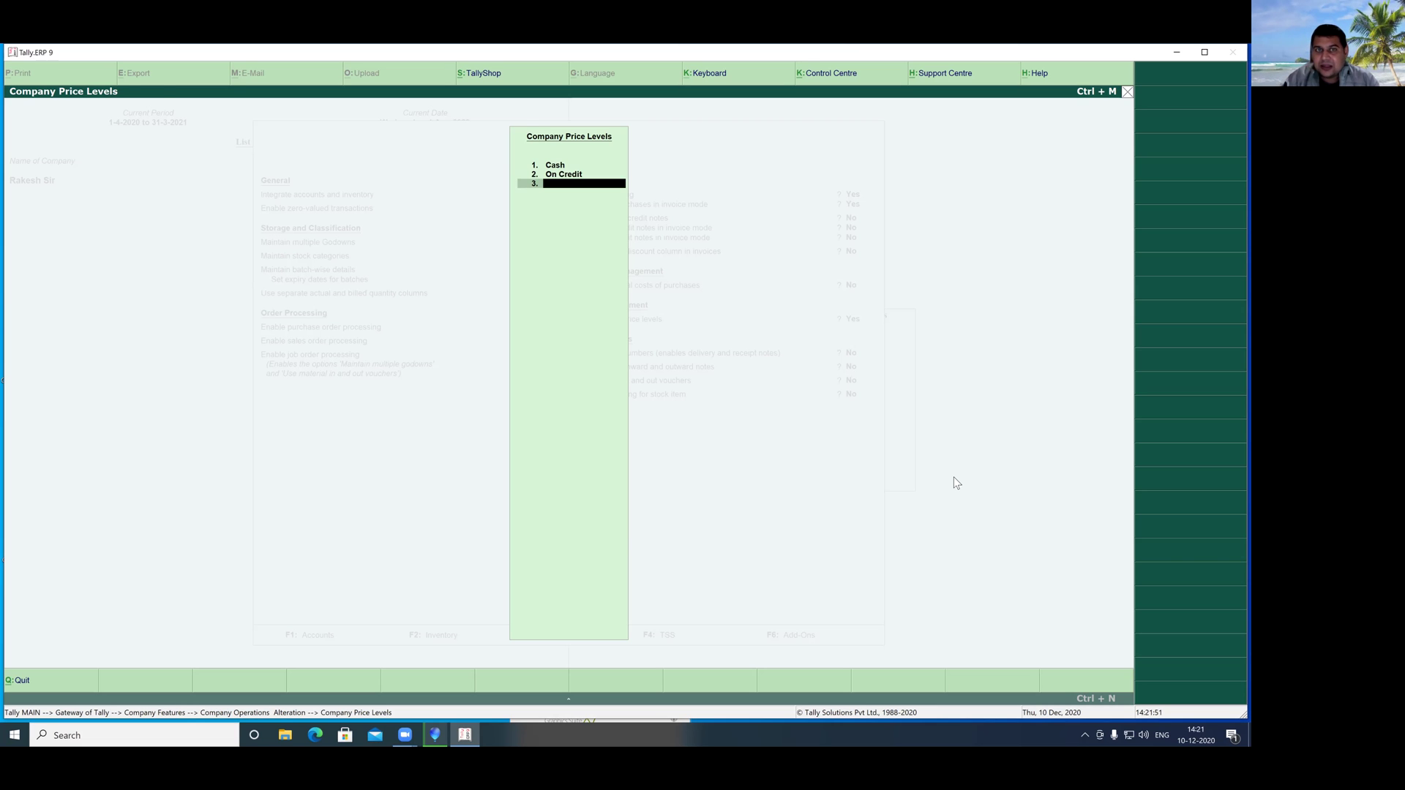
{"action": "key", "text": "Return"}
{"action": "key", "text": "Return"}
{"action": "key", "text": "Return"}
{"action": "key", "text": "Return"}
{"action": "key", "text": "Return"}
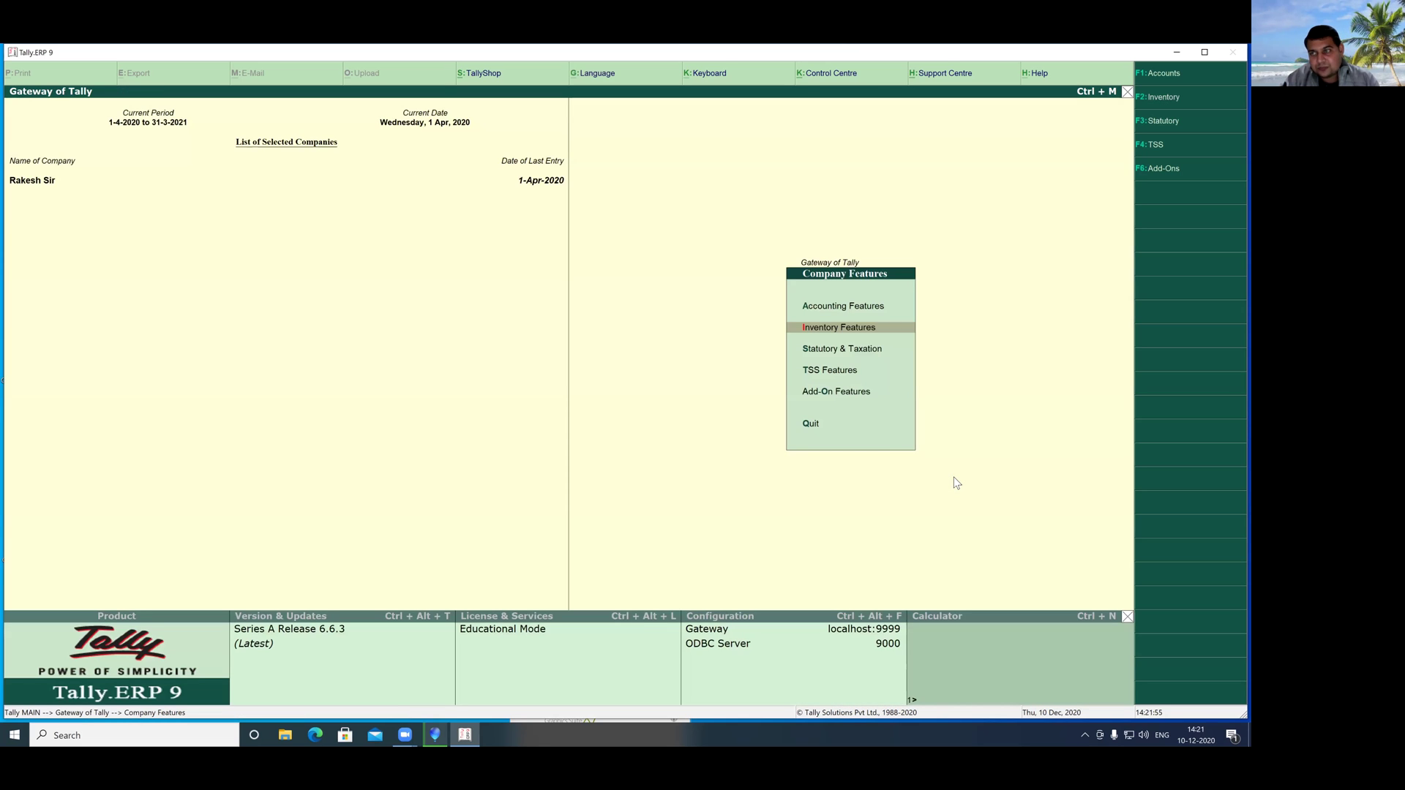
{"action": "key", "text": "Escape"}
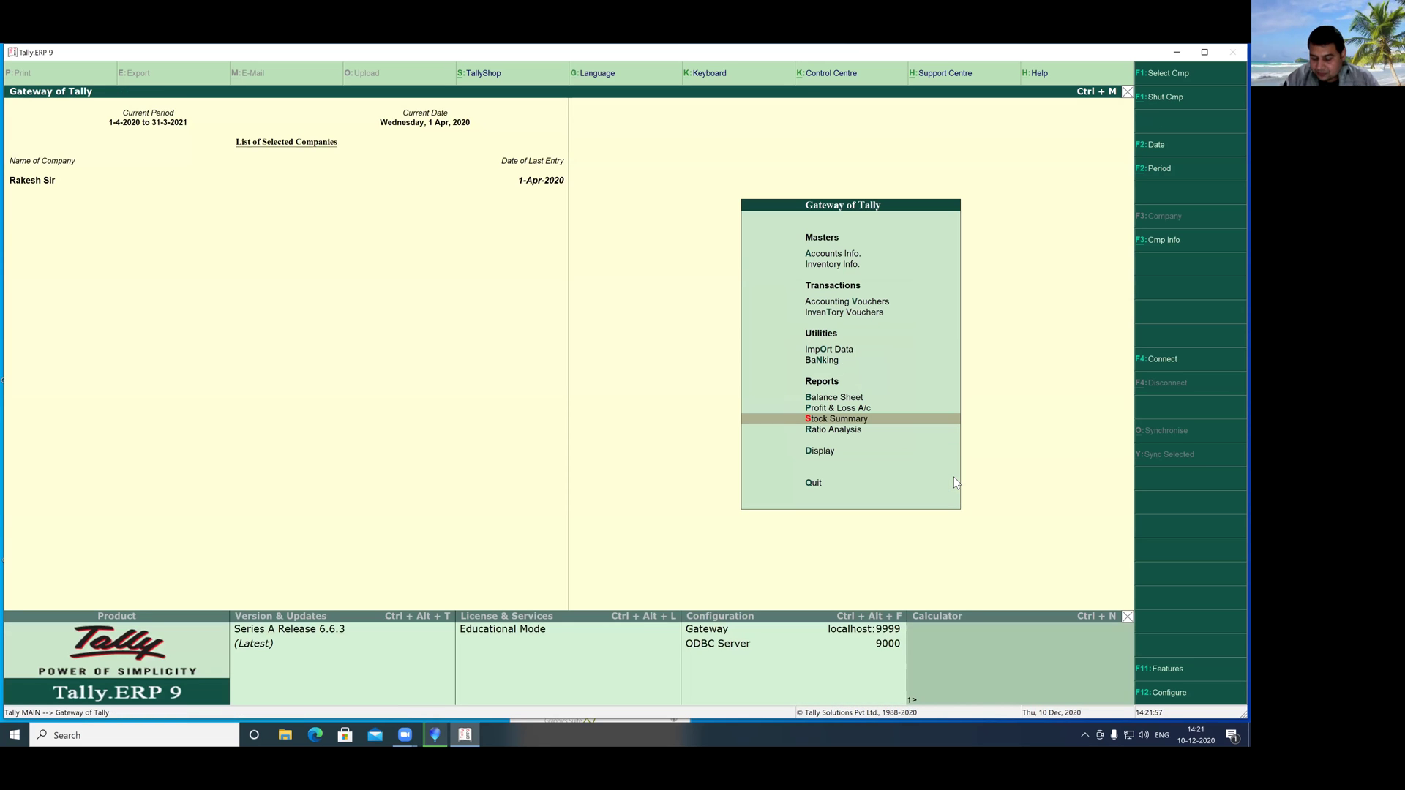
- Open the inventory price list for All Items at the Cash price level, applicable from 1-Apr-2020
{"action": "key", "text": "Up"}
{"action": "key", "text": "Up"}
{"action": "key", "text": "Up"}
{"action": "key", "text": "Up"}
{"action": "key", "text": "Up"}
{"action": "key", "text": "Up"}
{"action": "key", "text": "Up"}
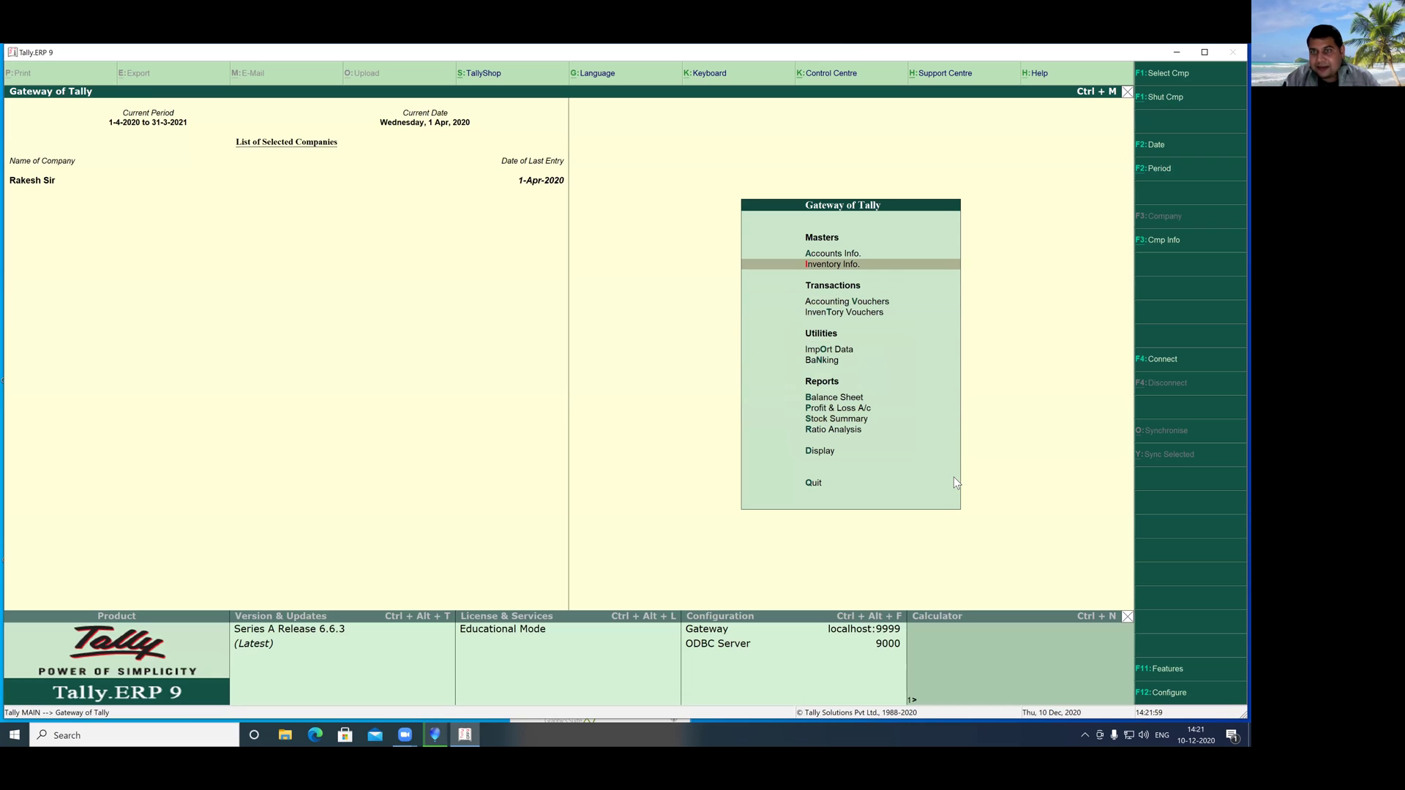
{"action": "key", "text": "Return"}
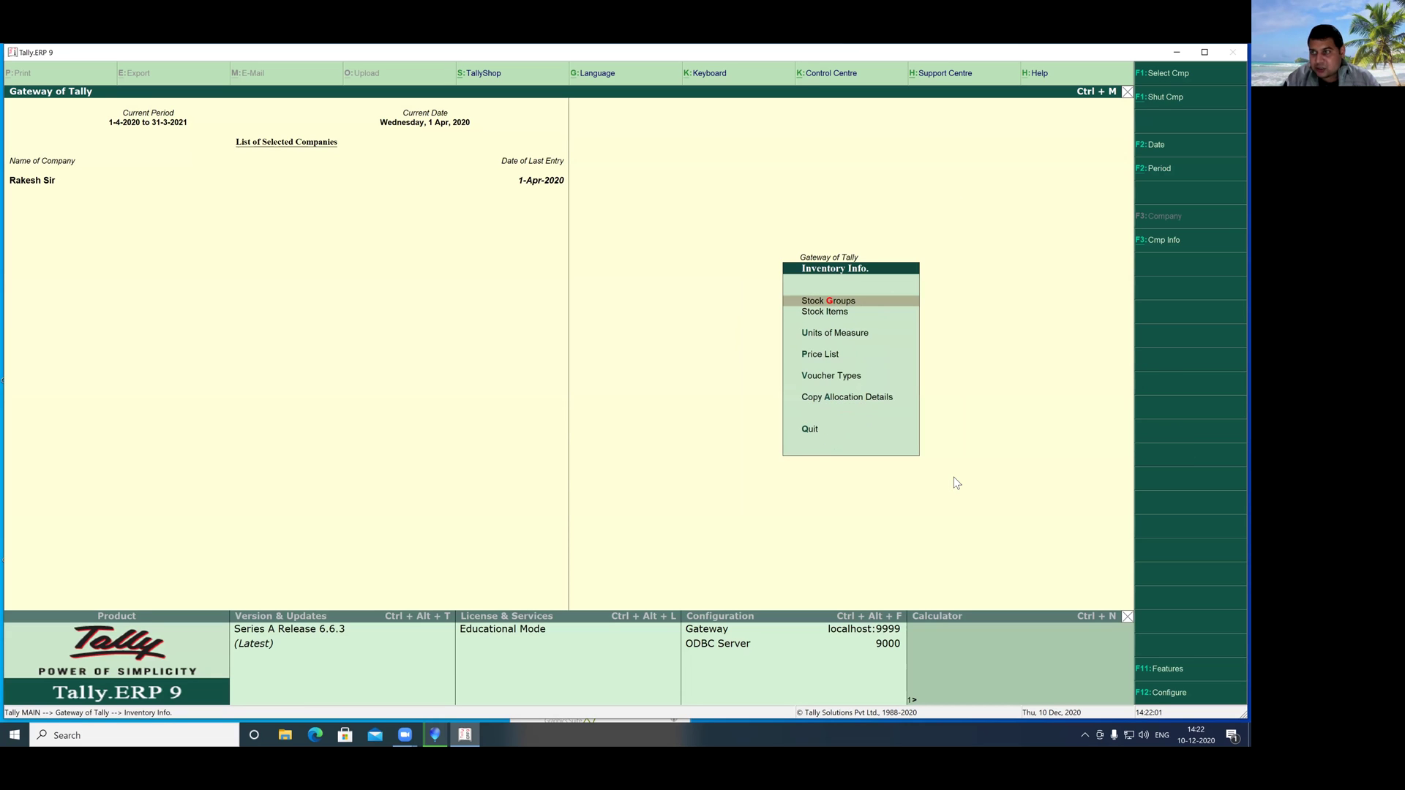
{"action": "key", "text": "Down"}
{"action": "key", "text": "Down"}
{"action": "key", "text": "Down"}
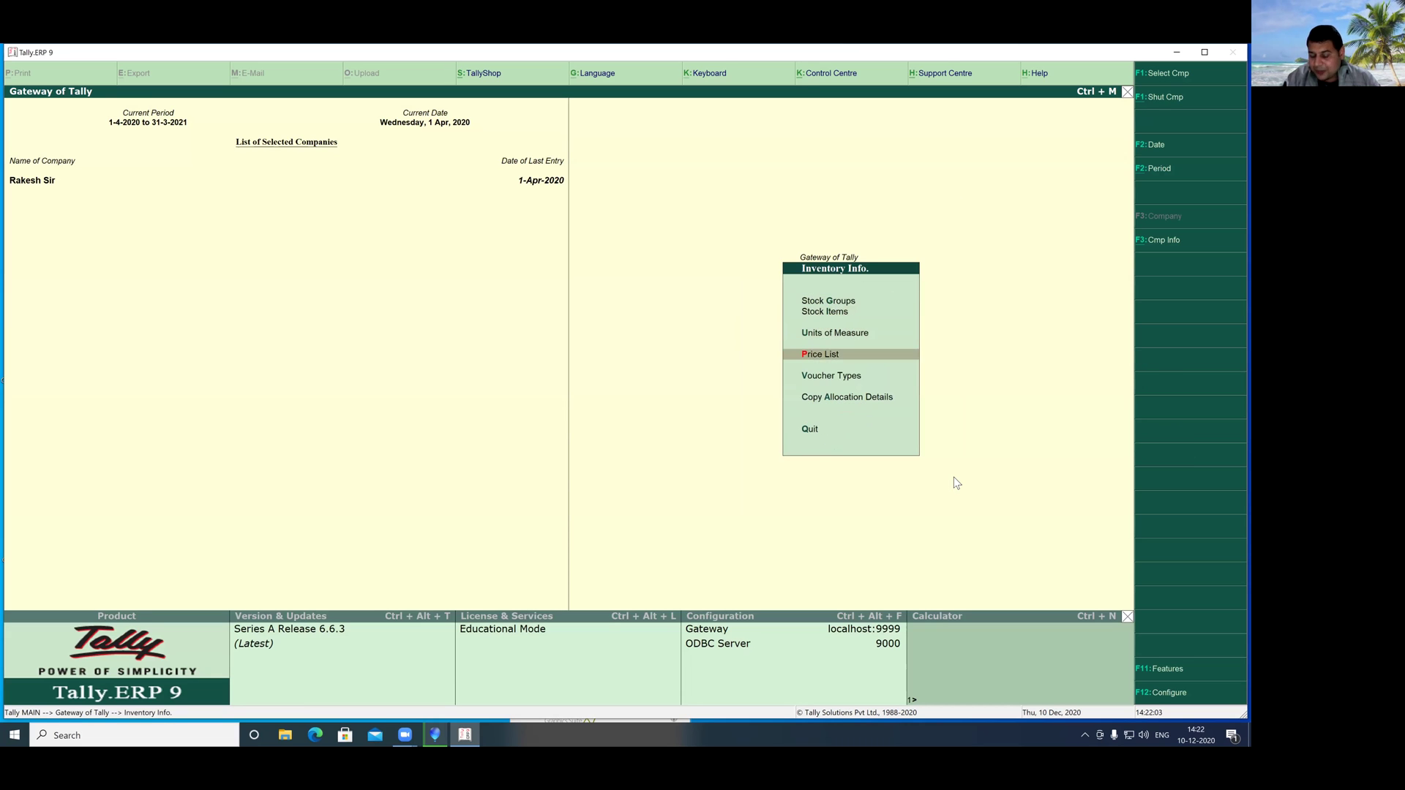
{"action": "key", "text": "Return"}
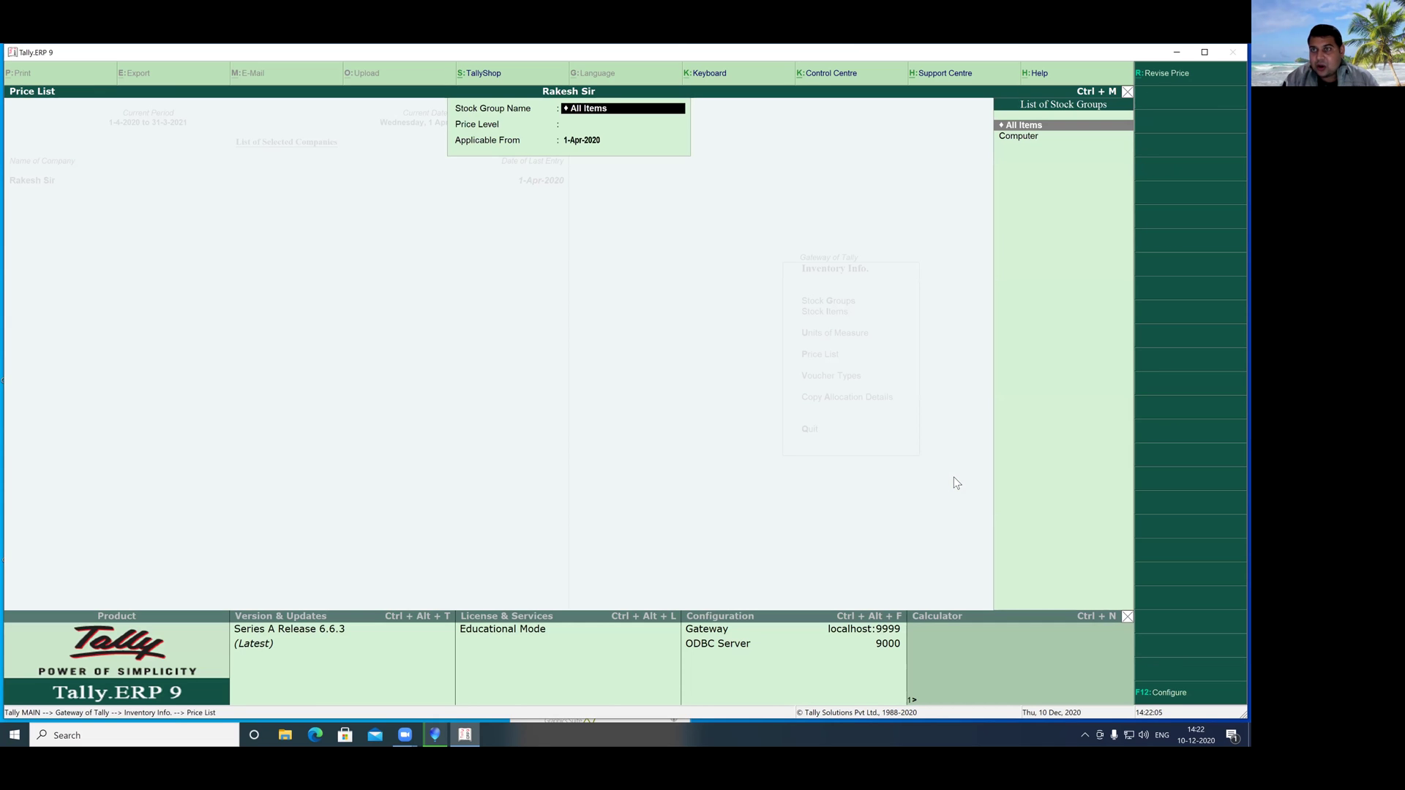
{"action": "key", "text": "Return"}
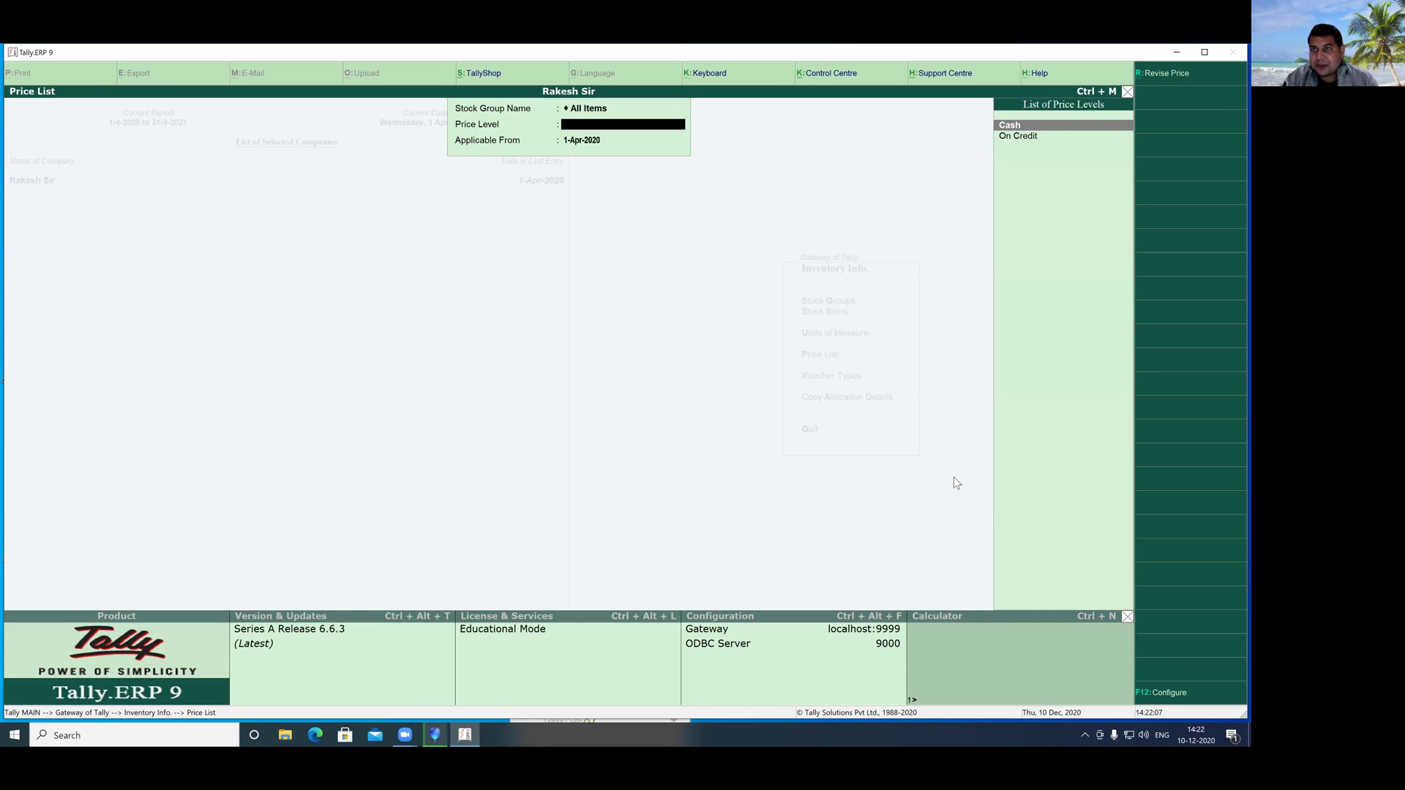
{"action": "key", "text": "Return"}
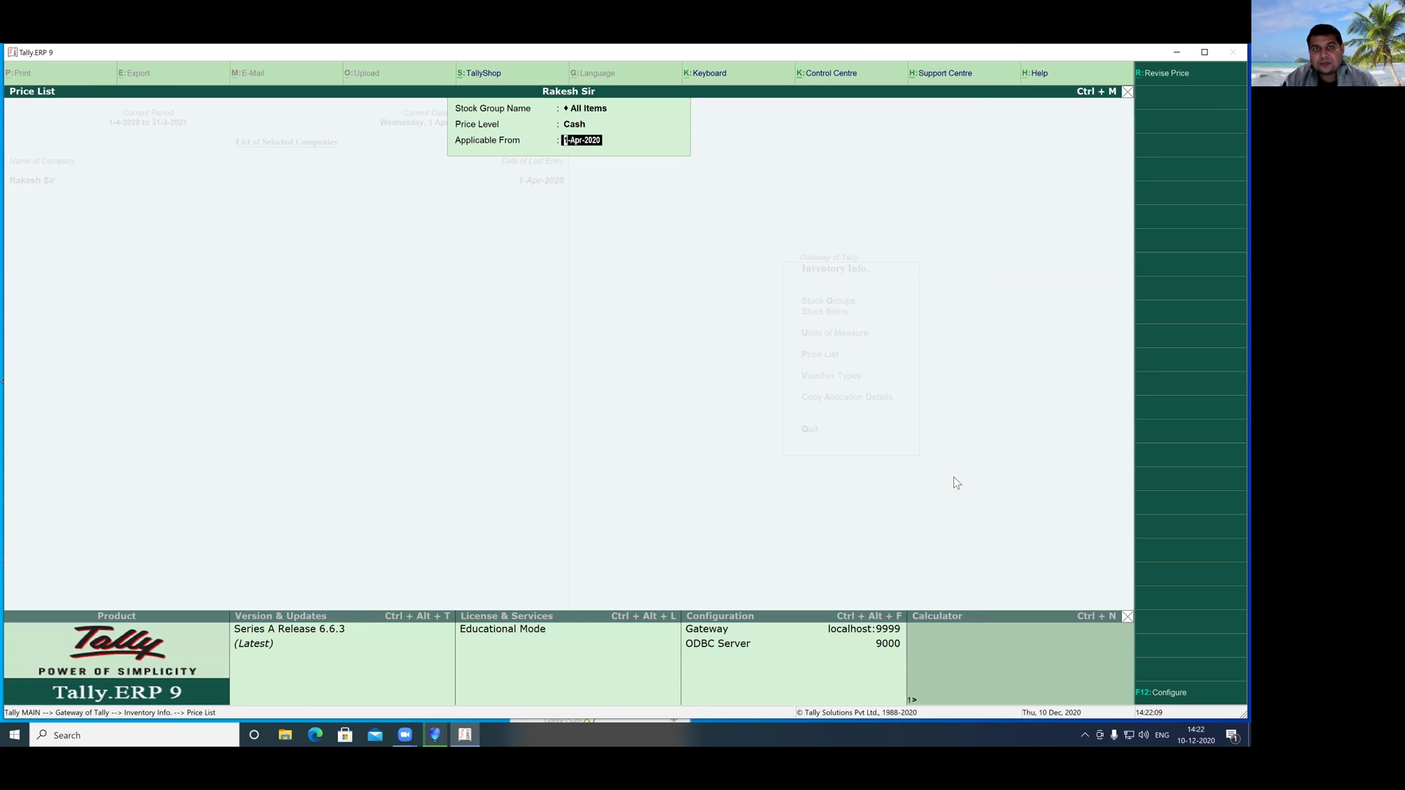
{"action": "key", "text": "Return"}
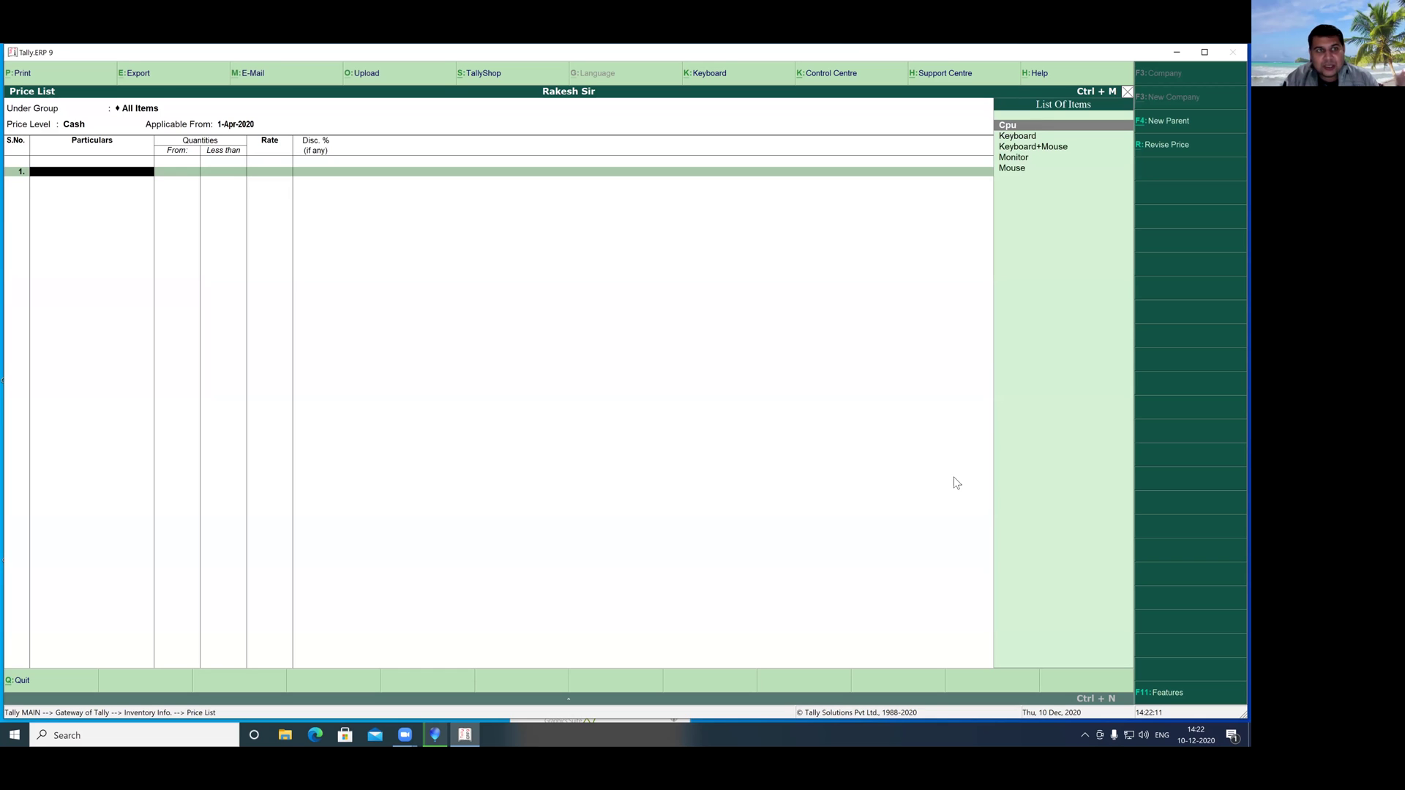
- Add Cpu to the price list with a rate of 4000 for quantities less than 1 pcs and no discount
{"action": "key", "text": "Return"}
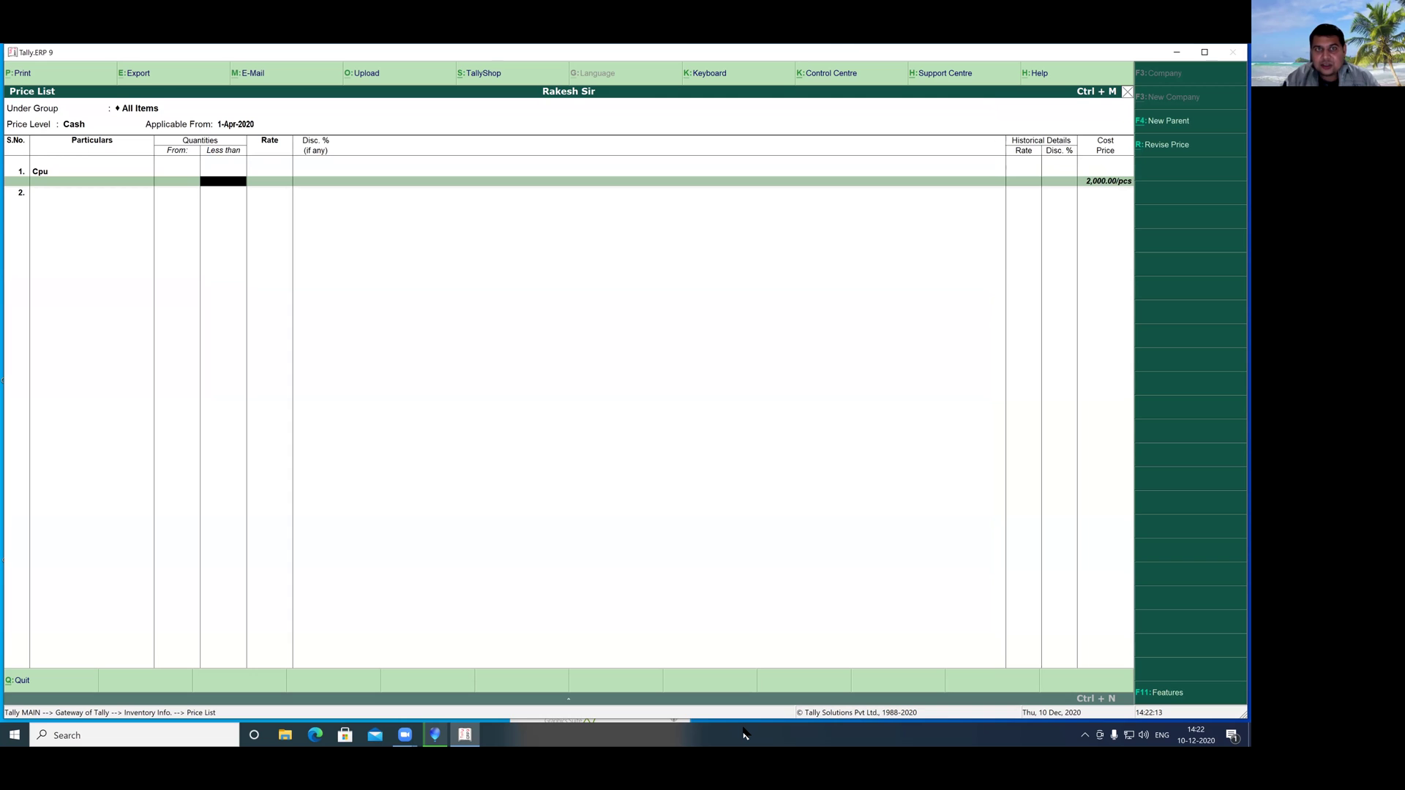
{"action": "mouse_move", "coordinate": [1113, 163]}
{"action": "left_mouse_down"}
{"action": "mouse_move", "coordinate": [1108, 206]}
{"action": "mouse_move", "coordinate": [1100, 168]}
{"action": "left_mouse_up"}
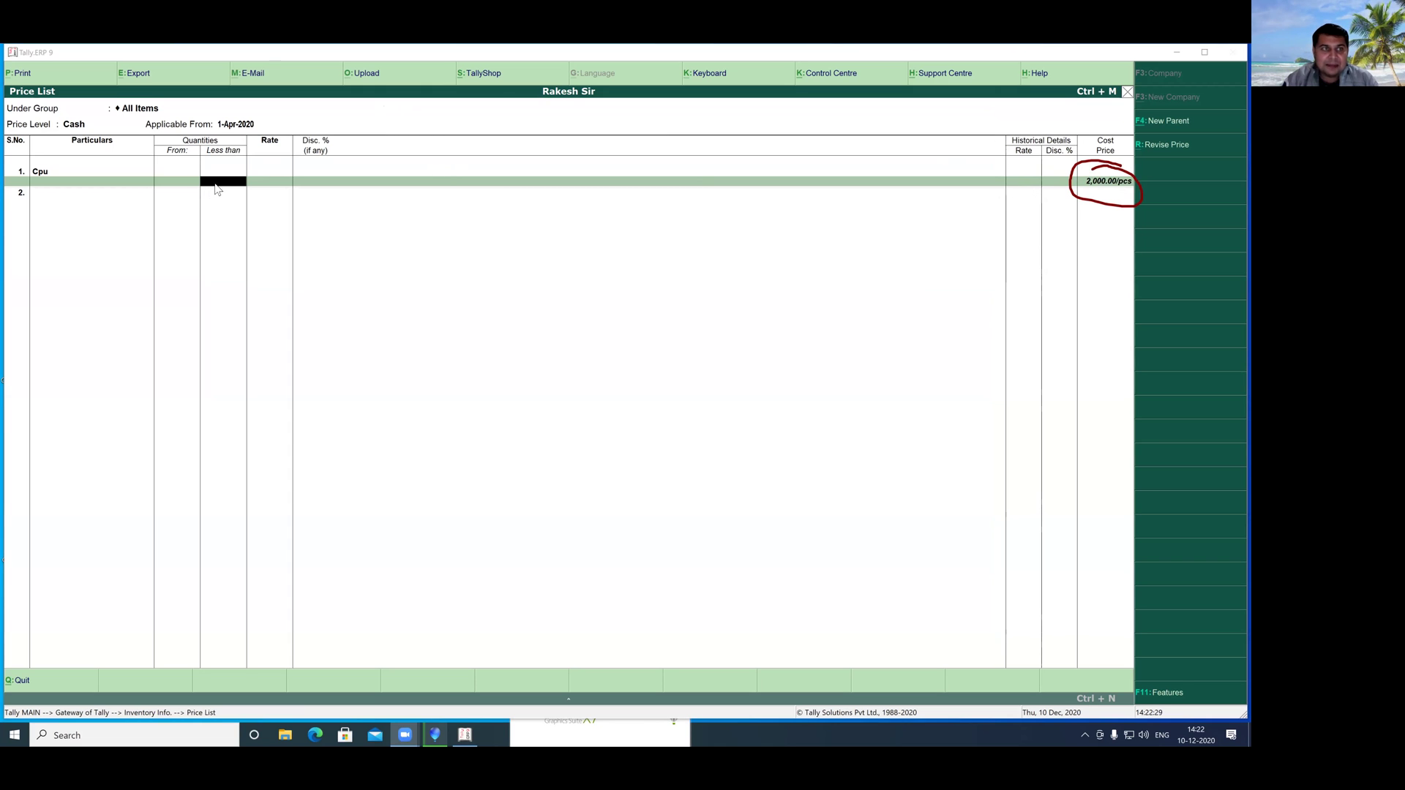
{"action": "left_click", "coordinate": [461, 268]}
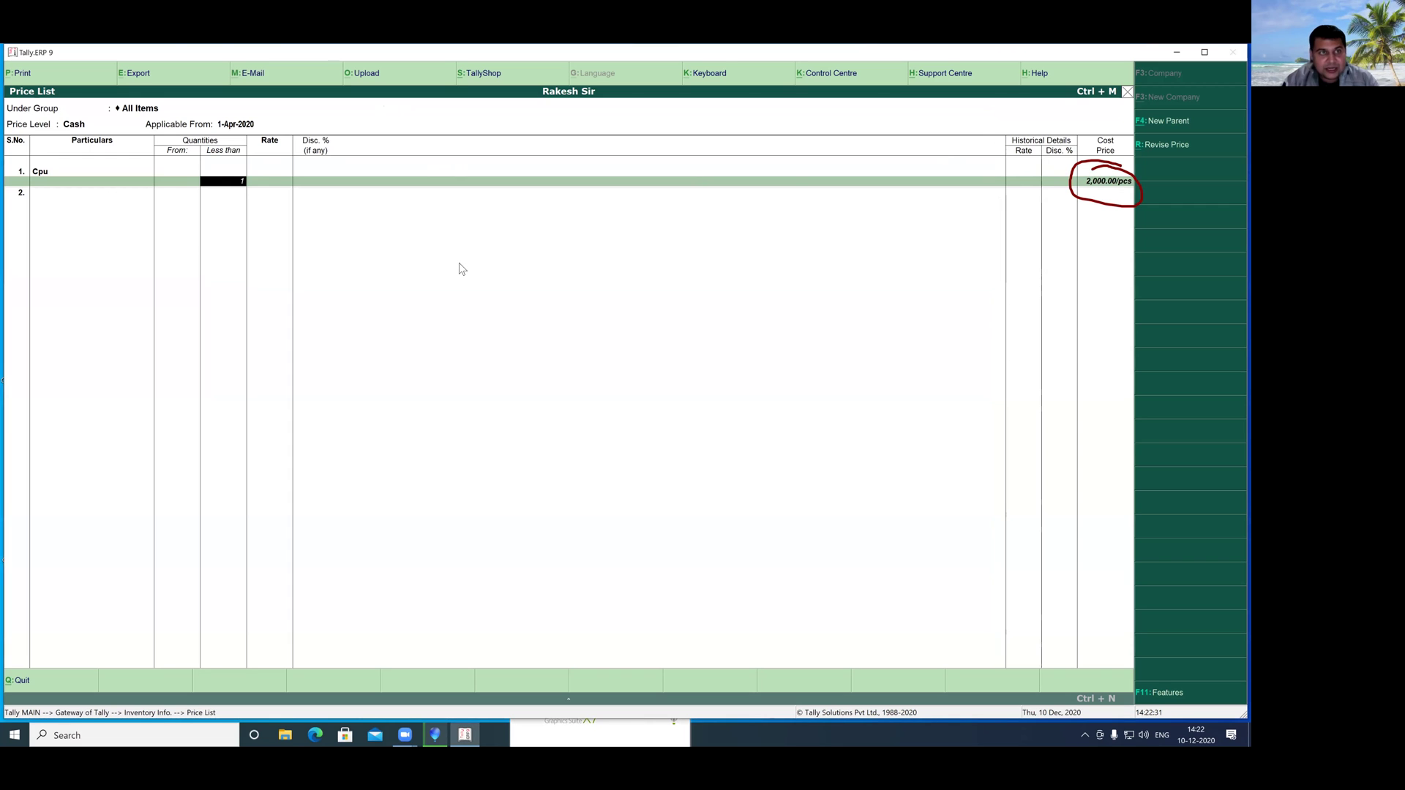
{"action": "key", "text": "Return"}
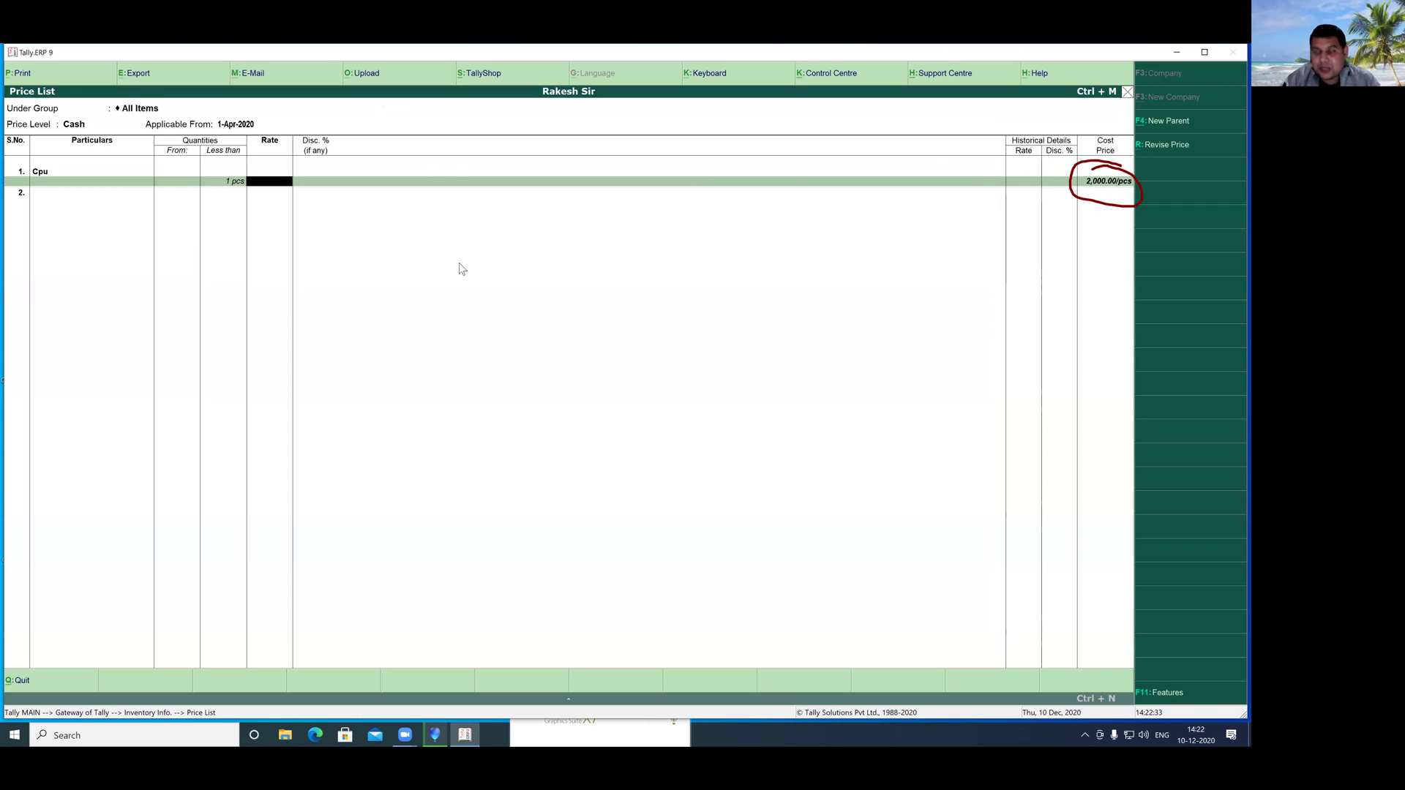
{"action": "type", "text": "4000"}
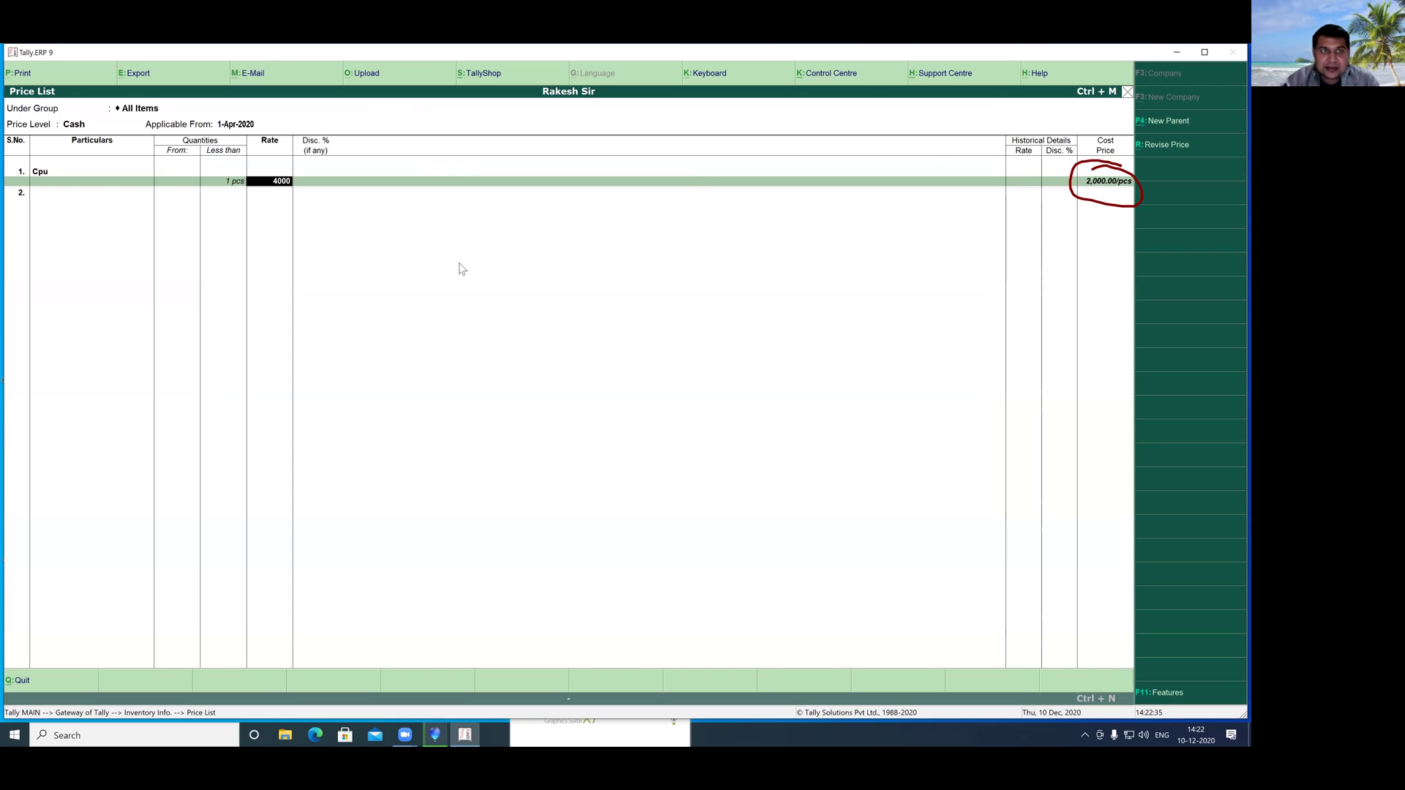
{"action": "key", "text": "Return"}
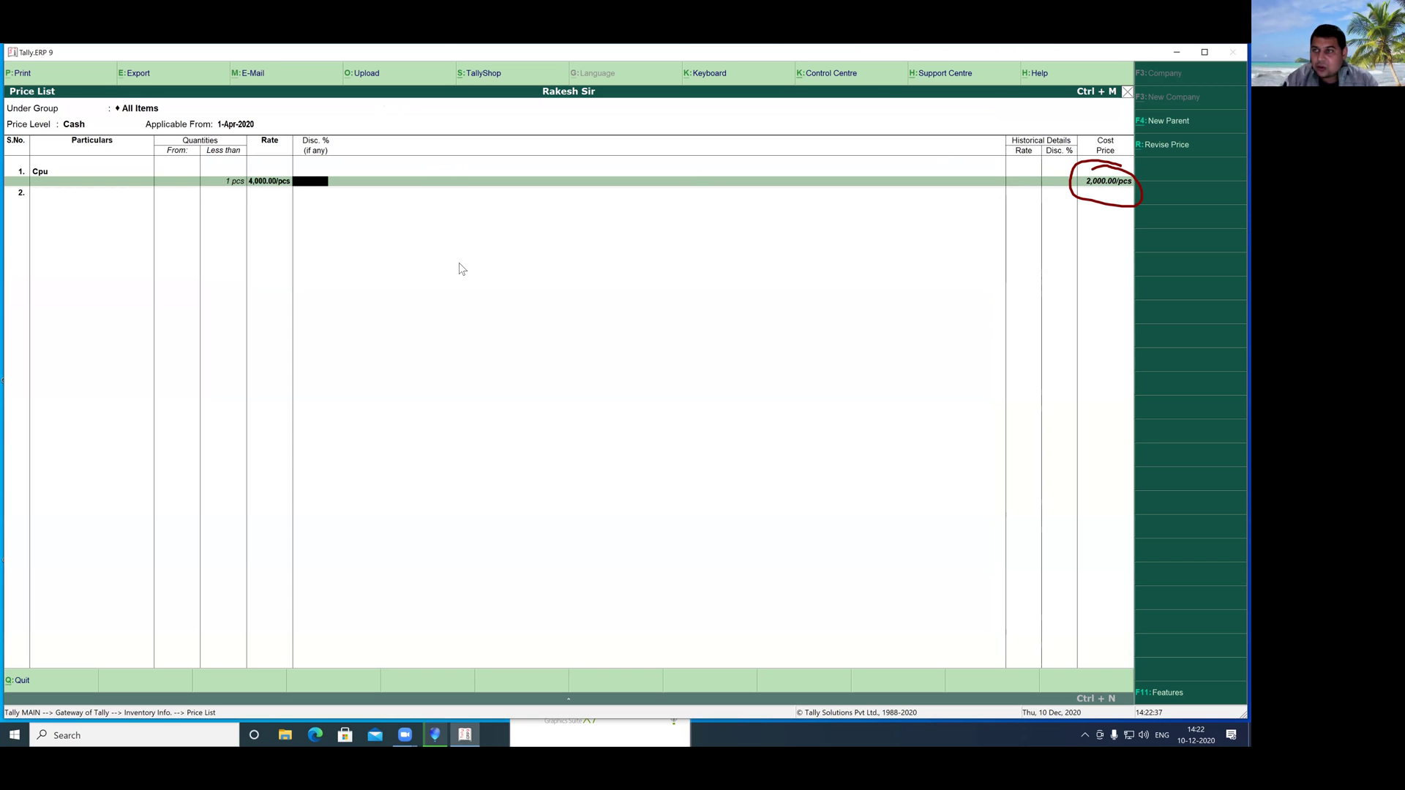
{"action": "key", "text": "Return"}
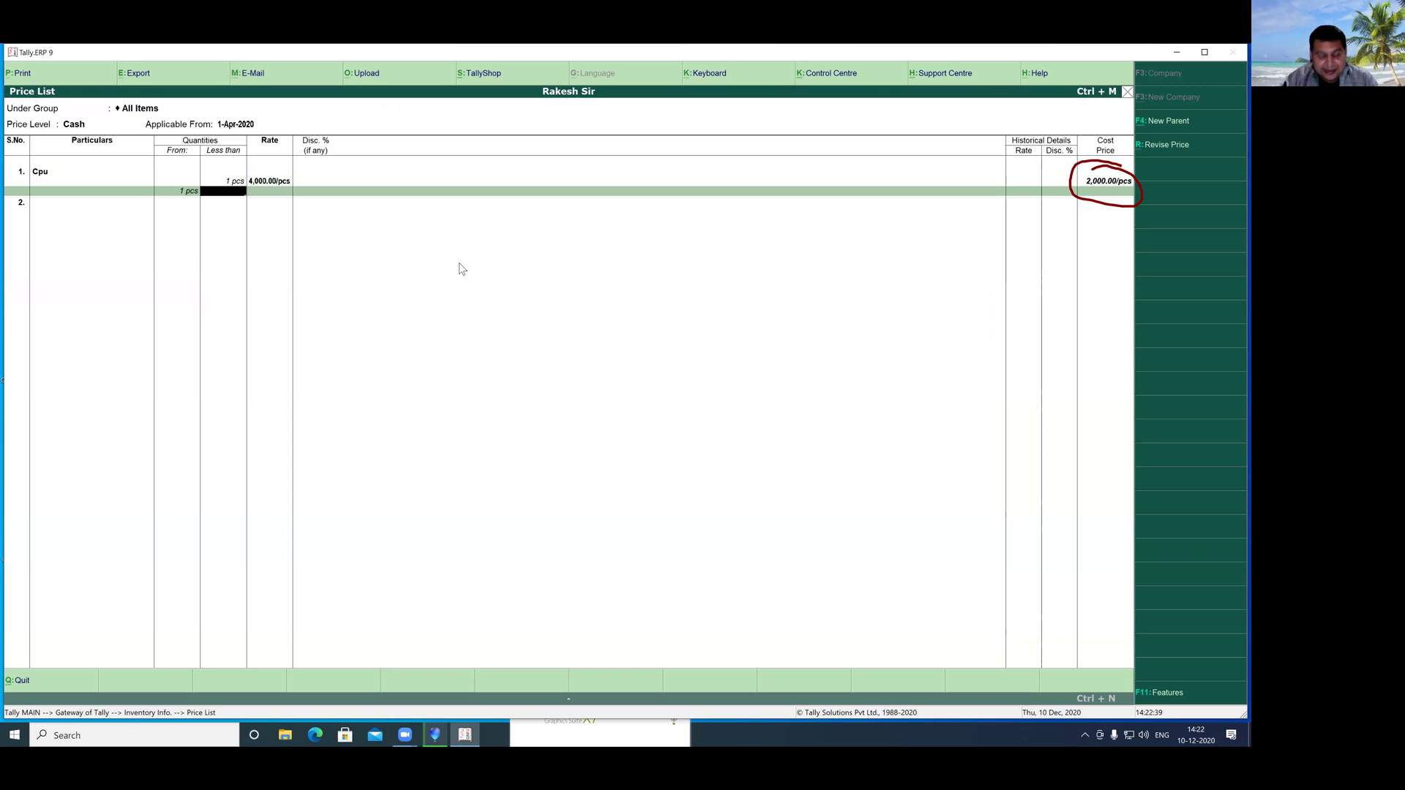
- Add a Cpu price slab for less than 2 pcs with a rate of 4000 and a 5% discount
{"action": "type", "text": "2"}
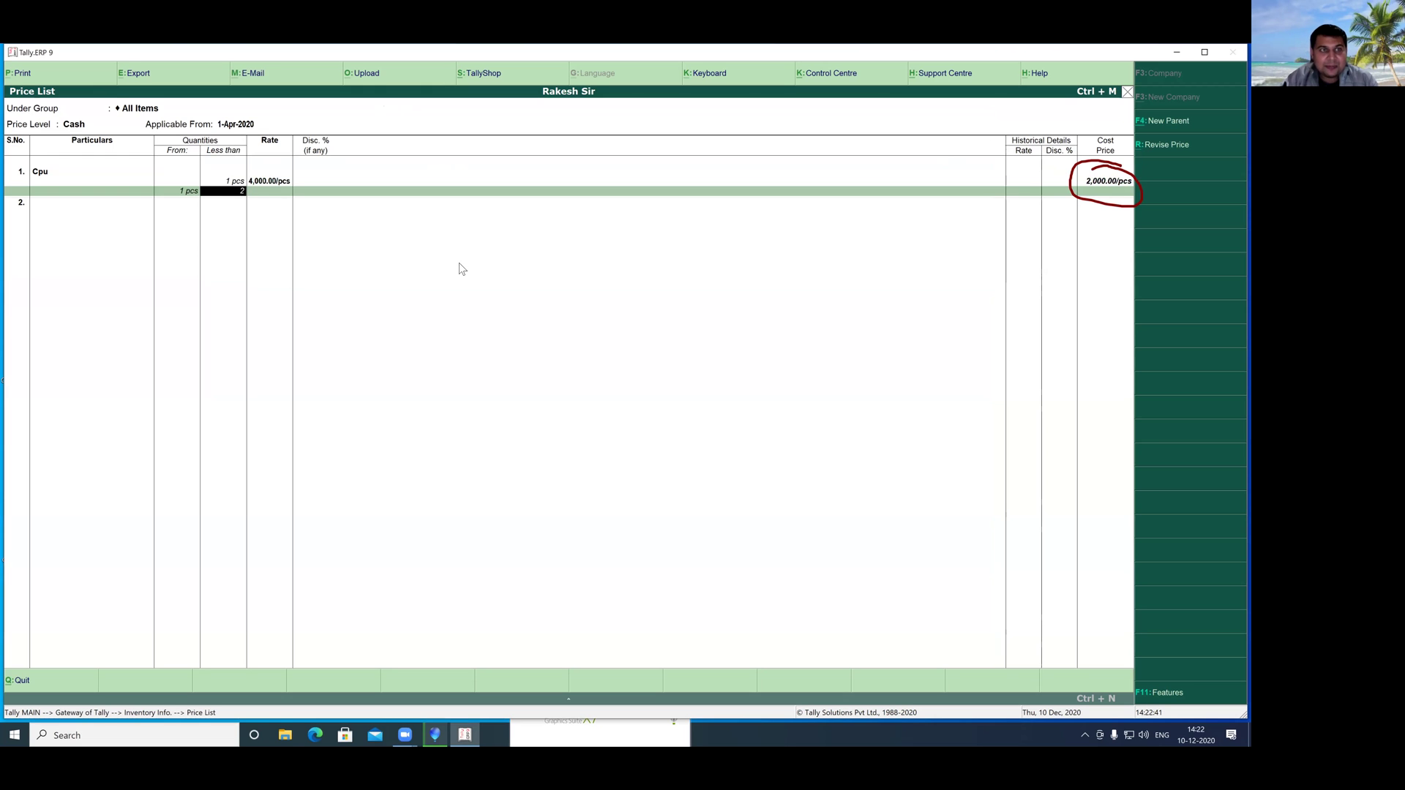
{"action": "key", "text": "Return"}
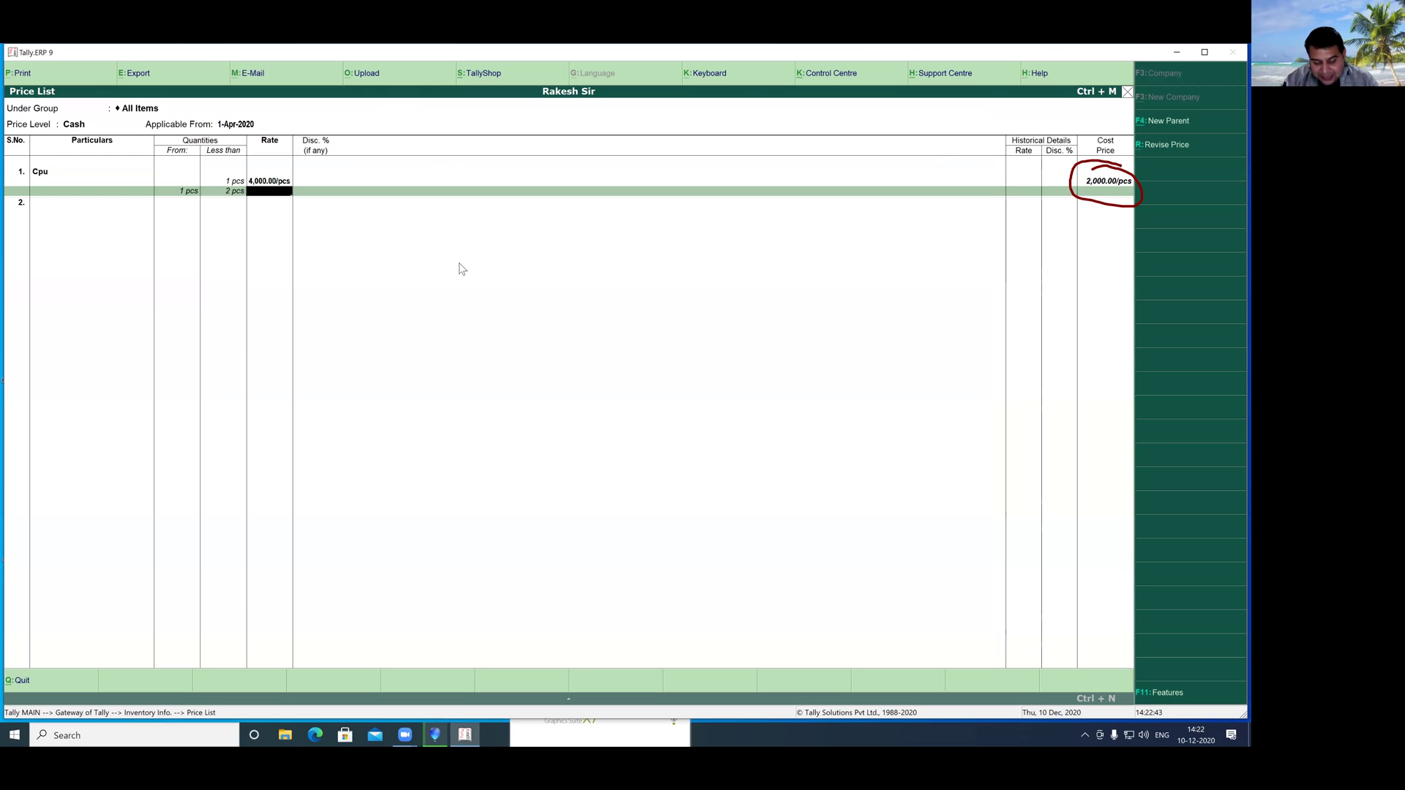
{"action": "type", "text": "4000"}
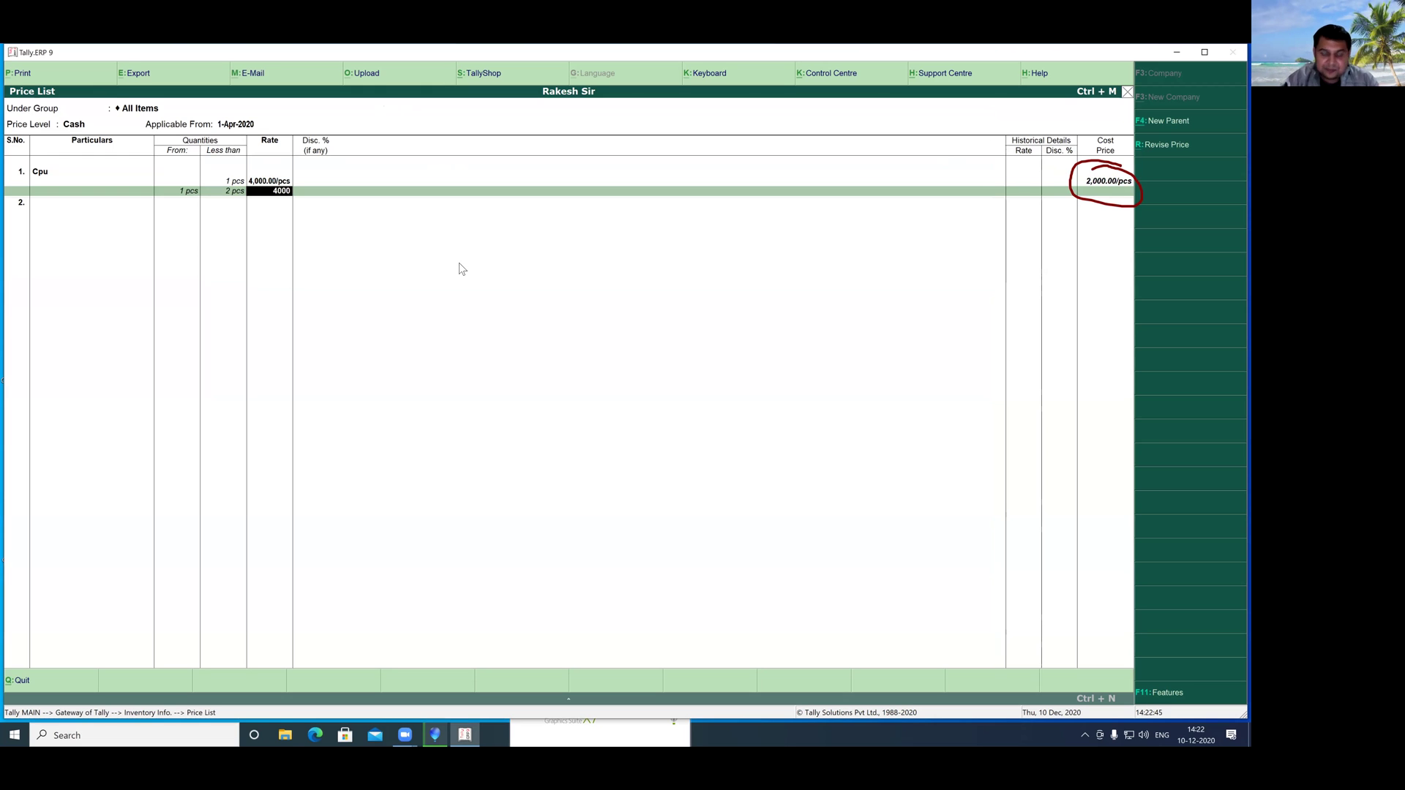
{"action": "key", "text": "Return"}
{"action": "type", "text": "5"}
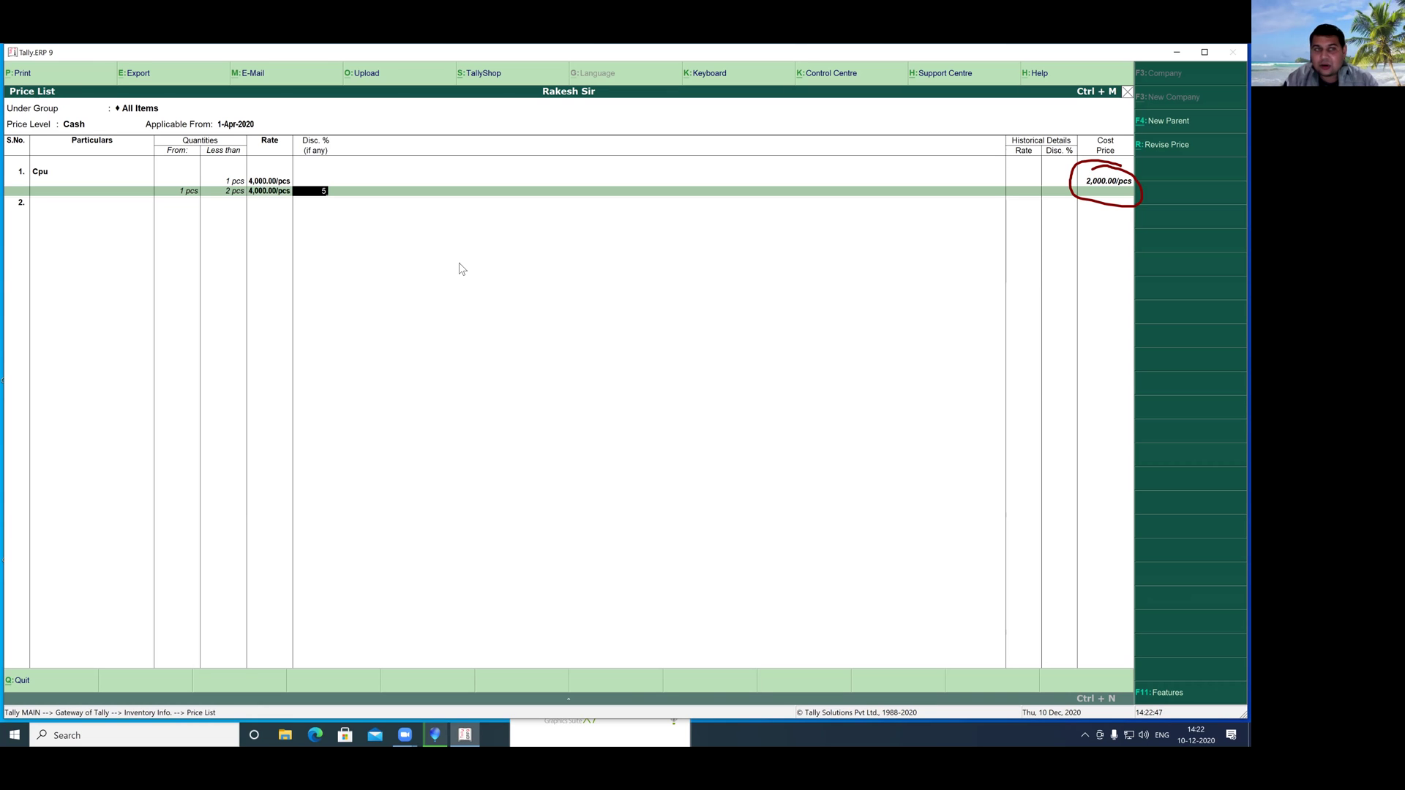
{"action": "key", "text": "Return"}
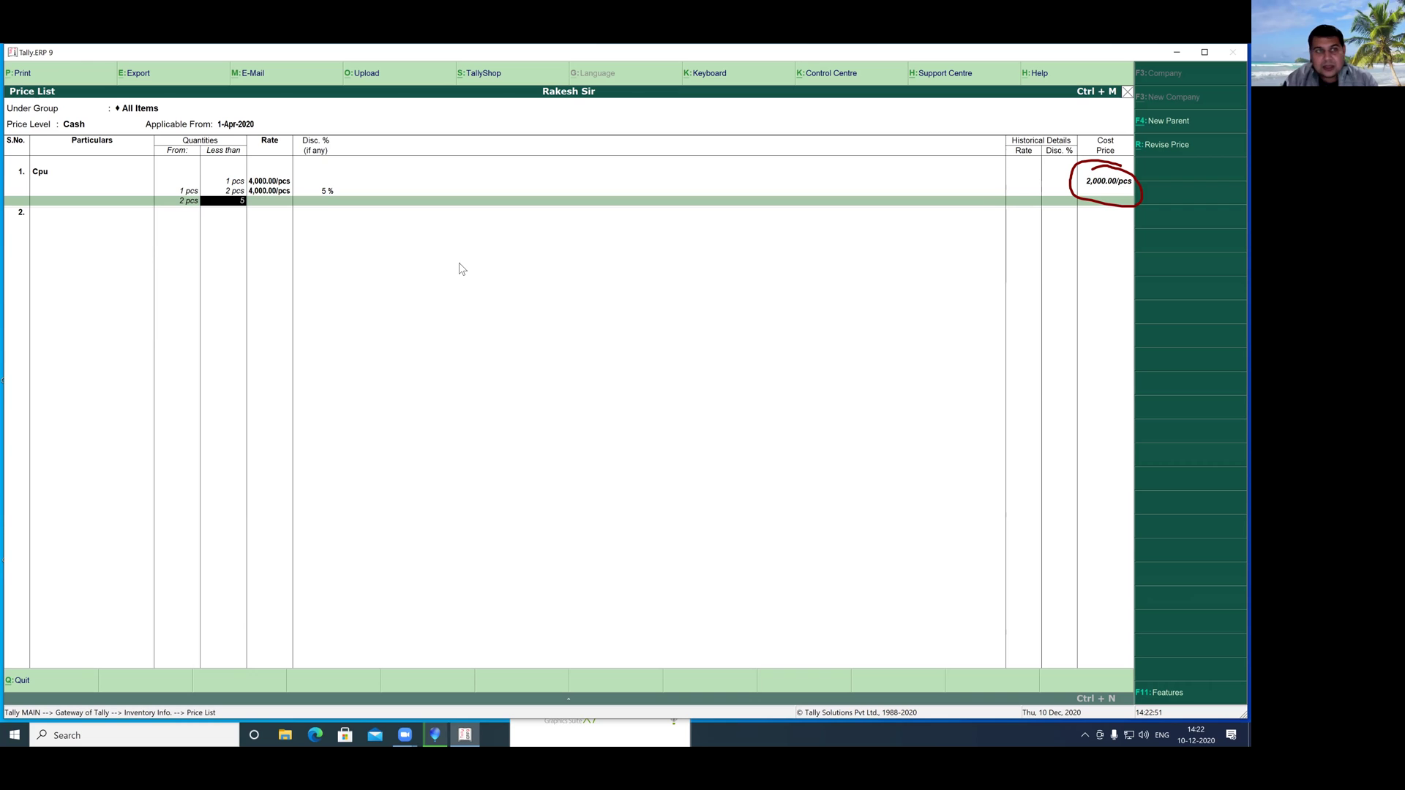
- Add a Cpu price slab for less than 5 pcs with a rate of 4000 and a 10% discount
{"action": "key", "text": "Return"}
{"action": "type", "text": "4"}
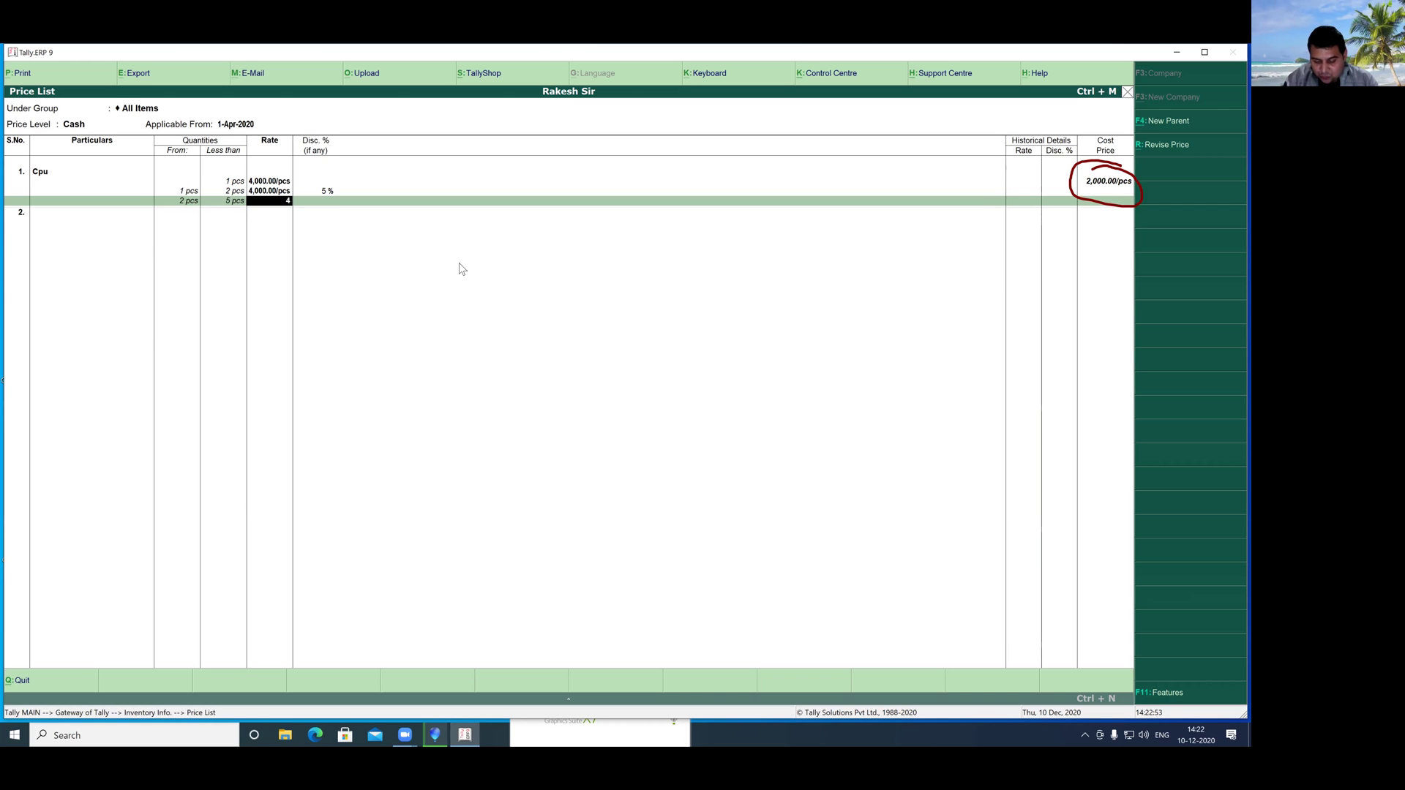
{"action": "type", "text": "000"}
{"action": "key", "text": "Return"}
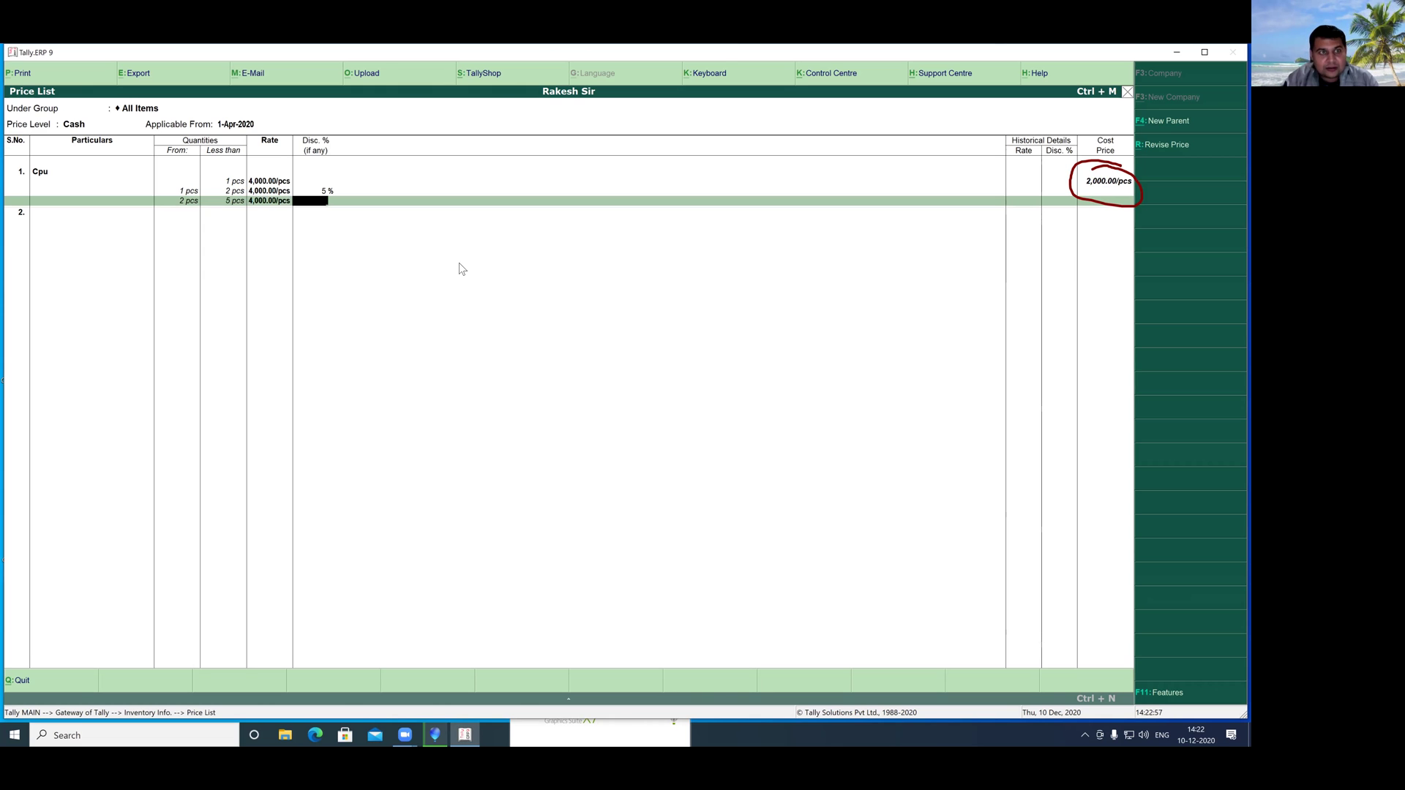
{"action": "type", "text": "1"}
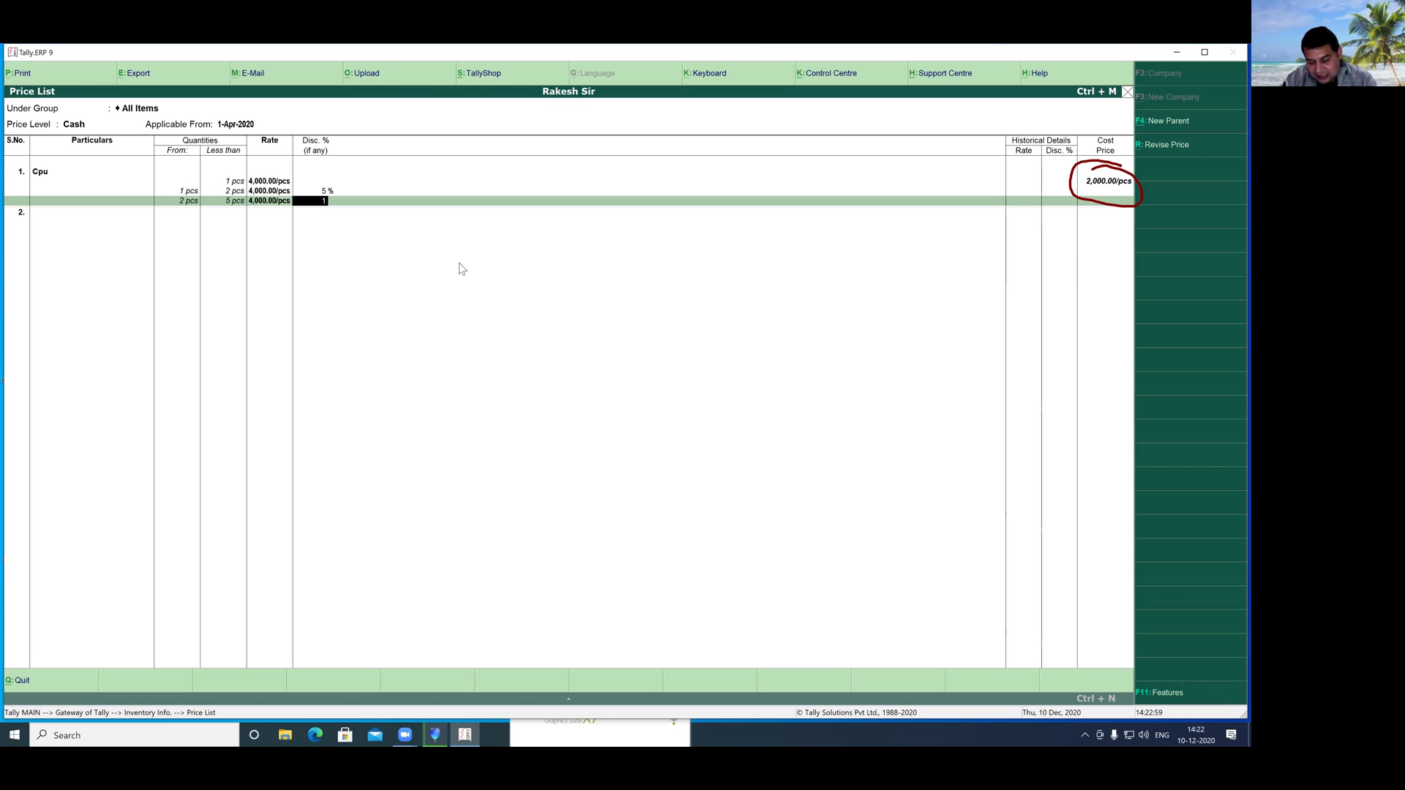
{"action": "type", "text": "0"}
{"action": "key", "text": "Return"}
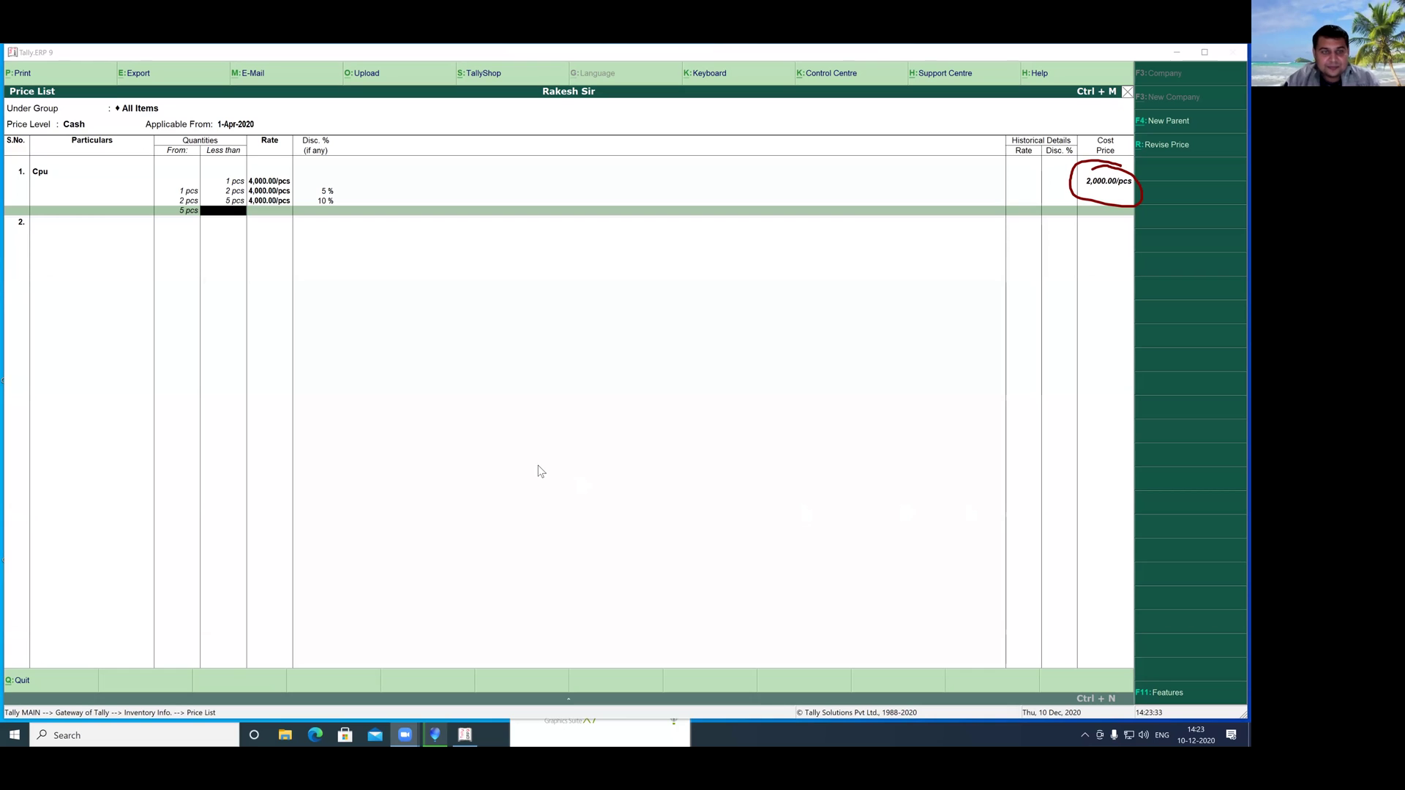
- Add an open-ended Cpu slab from 5 pcs upwards with a rate of 3800 and a 12% discount
{"action": "left_click", "coordinate": [232, 217]}
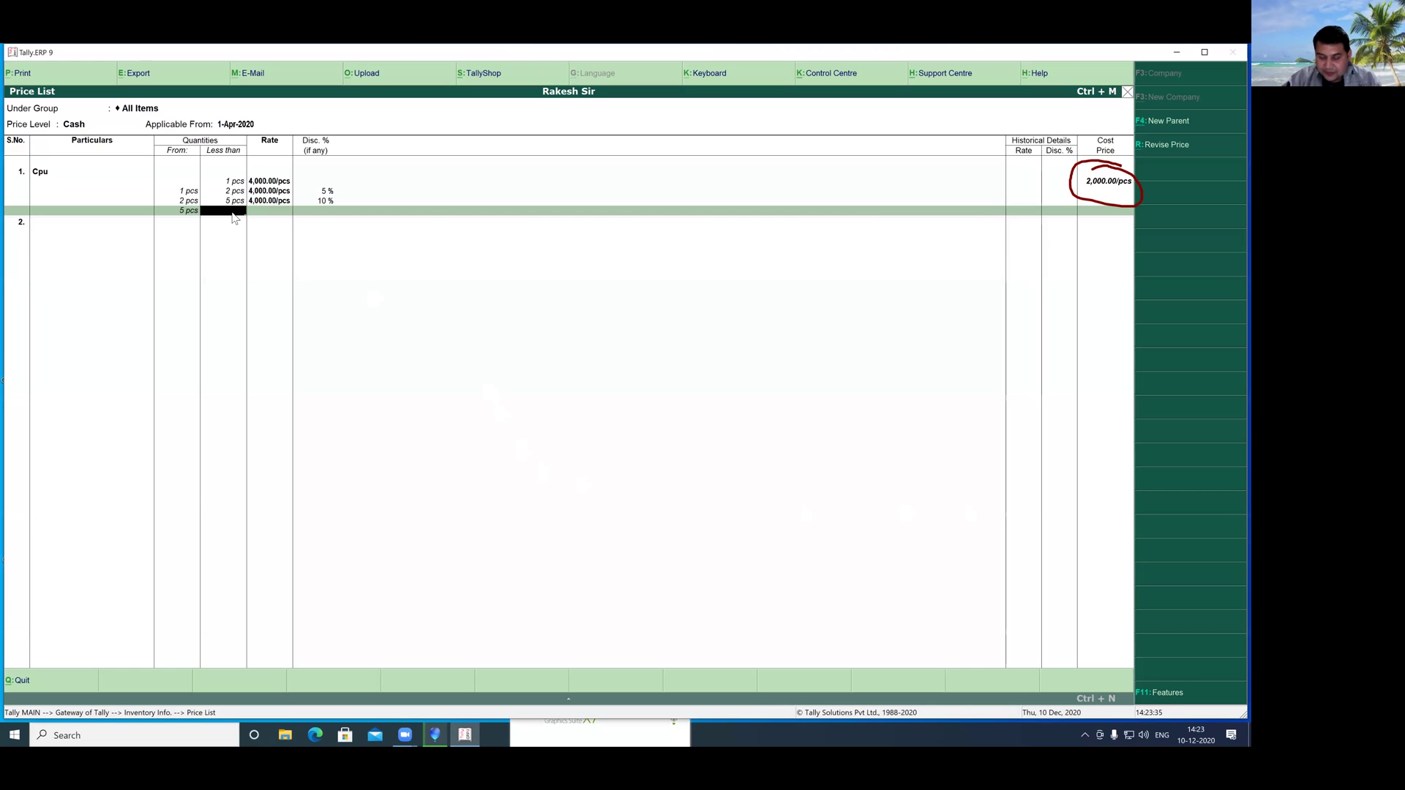
{"action": "key", "text": "Return"}
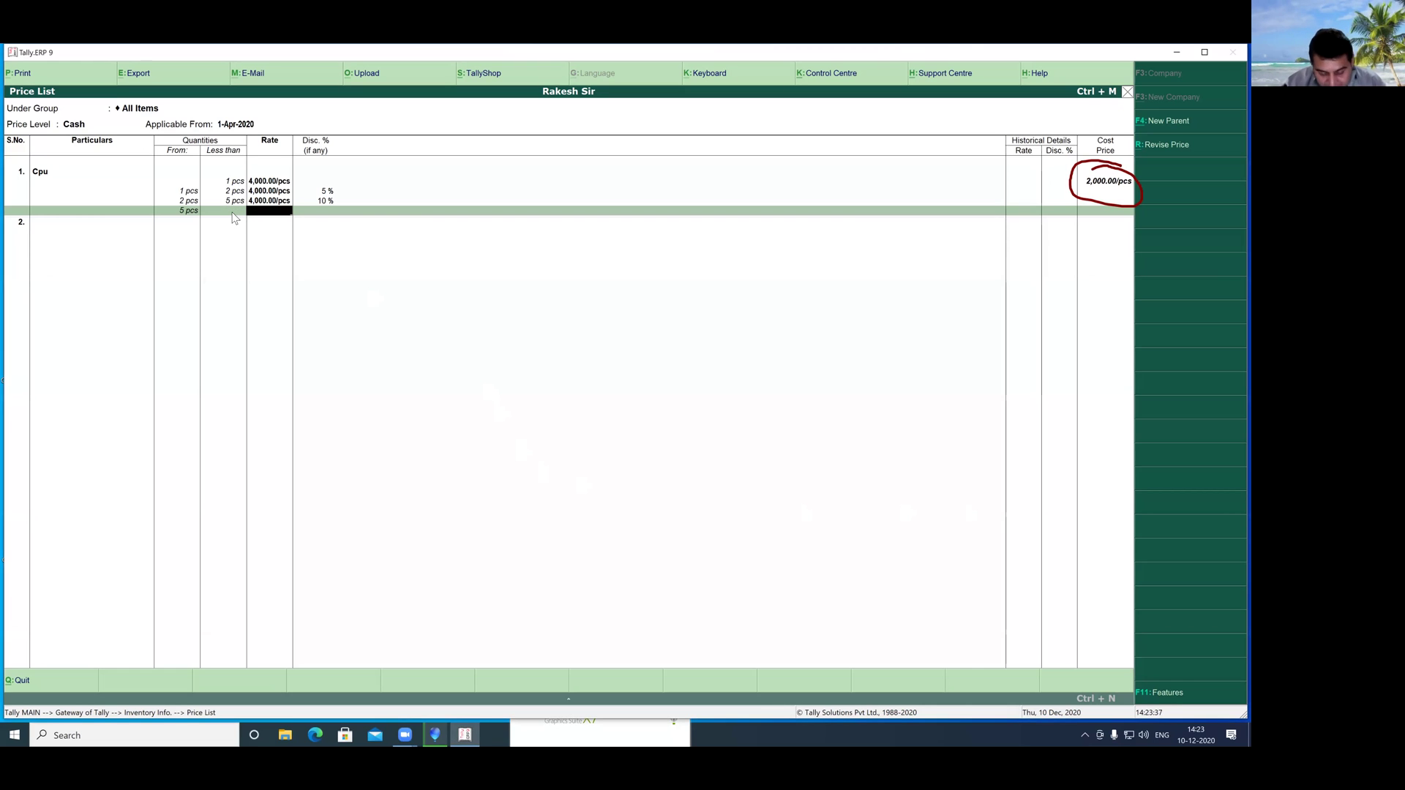
{"action": "type", "text": "38000"}
{"action": "key", "text": "BackSpace"}
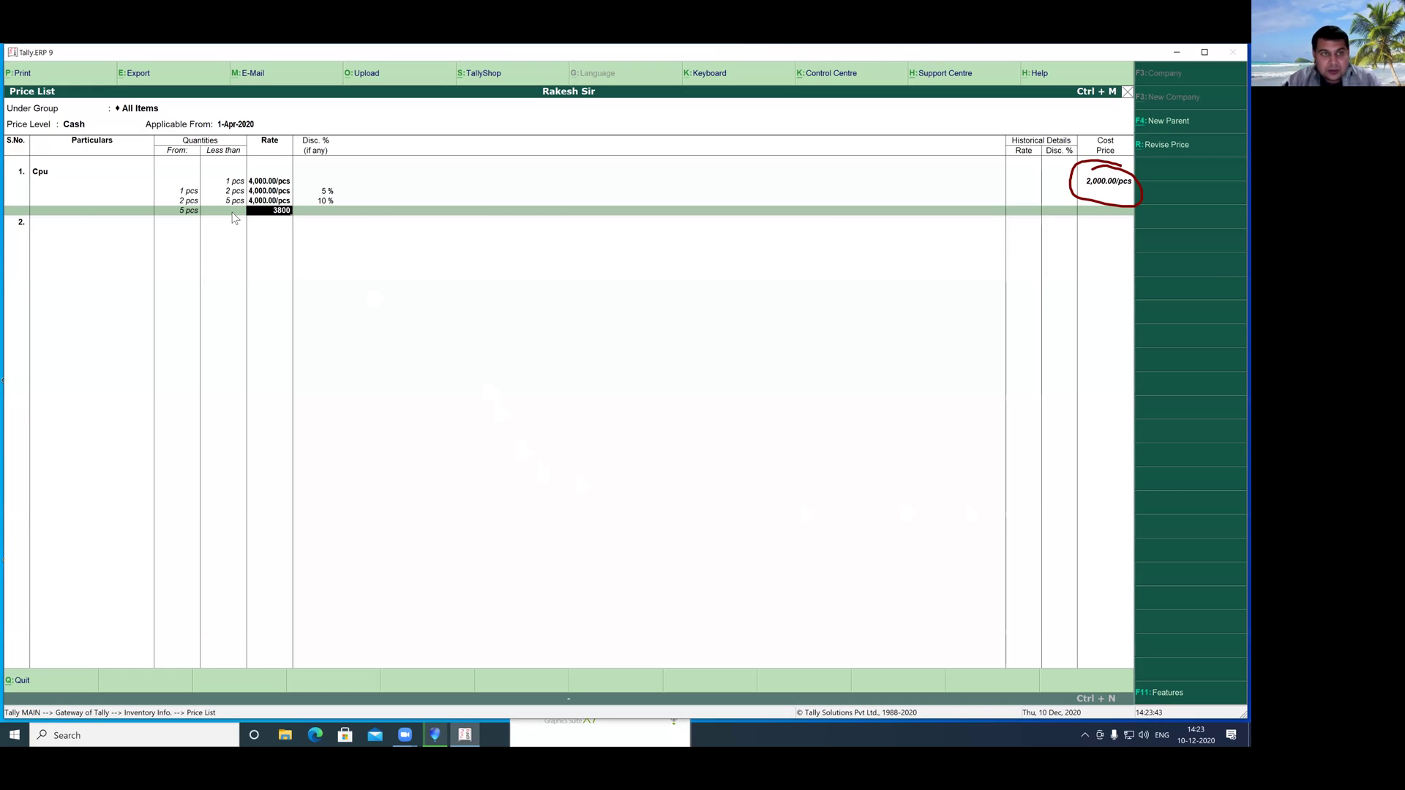
{"action": "key", "text": "Return"}
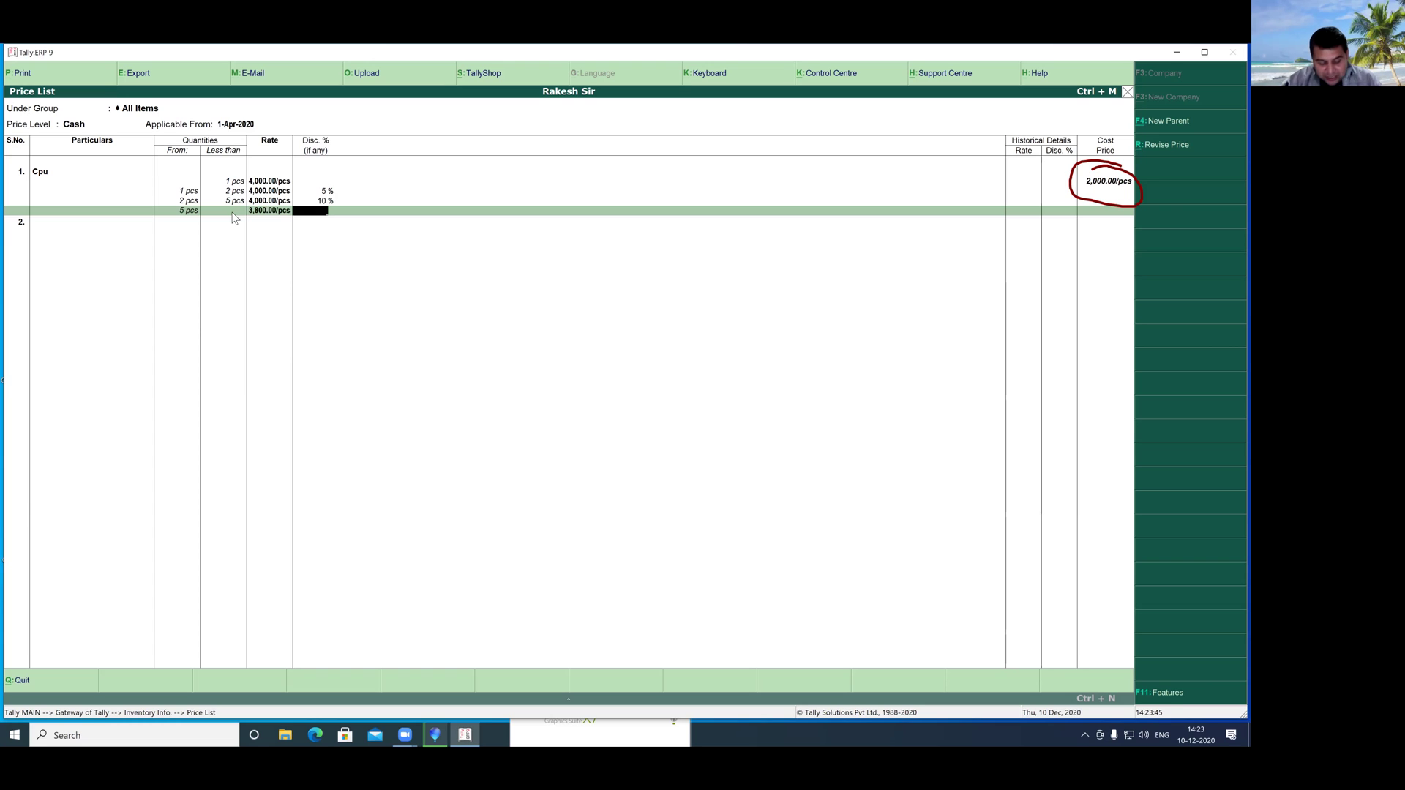
{"action": "type", "text": "12"}
{"action": "key", "text": "Return"}
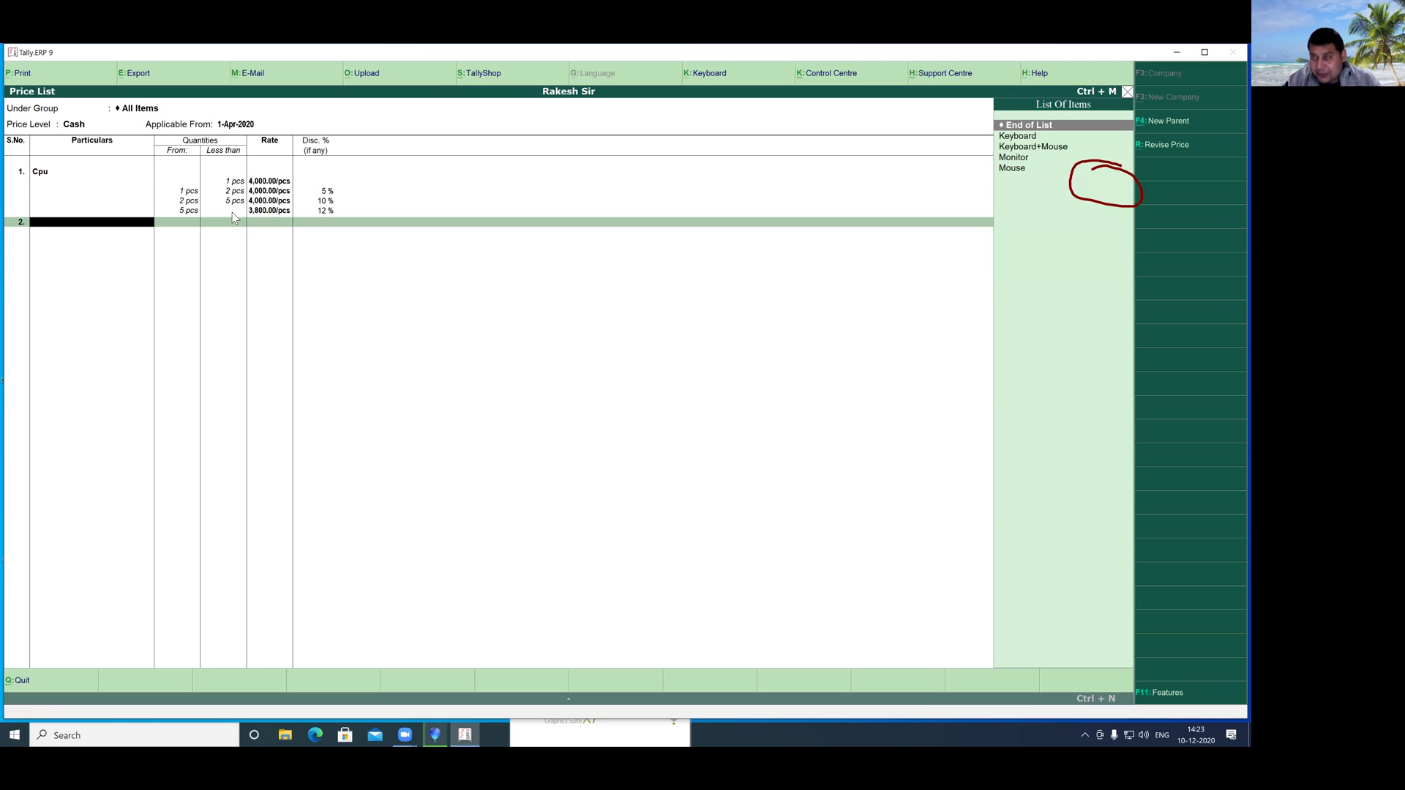
- Add Keyboard to the price list with a rate of 500 for quantities less than 1 pcs
{"action": "key", "text": "Down"}
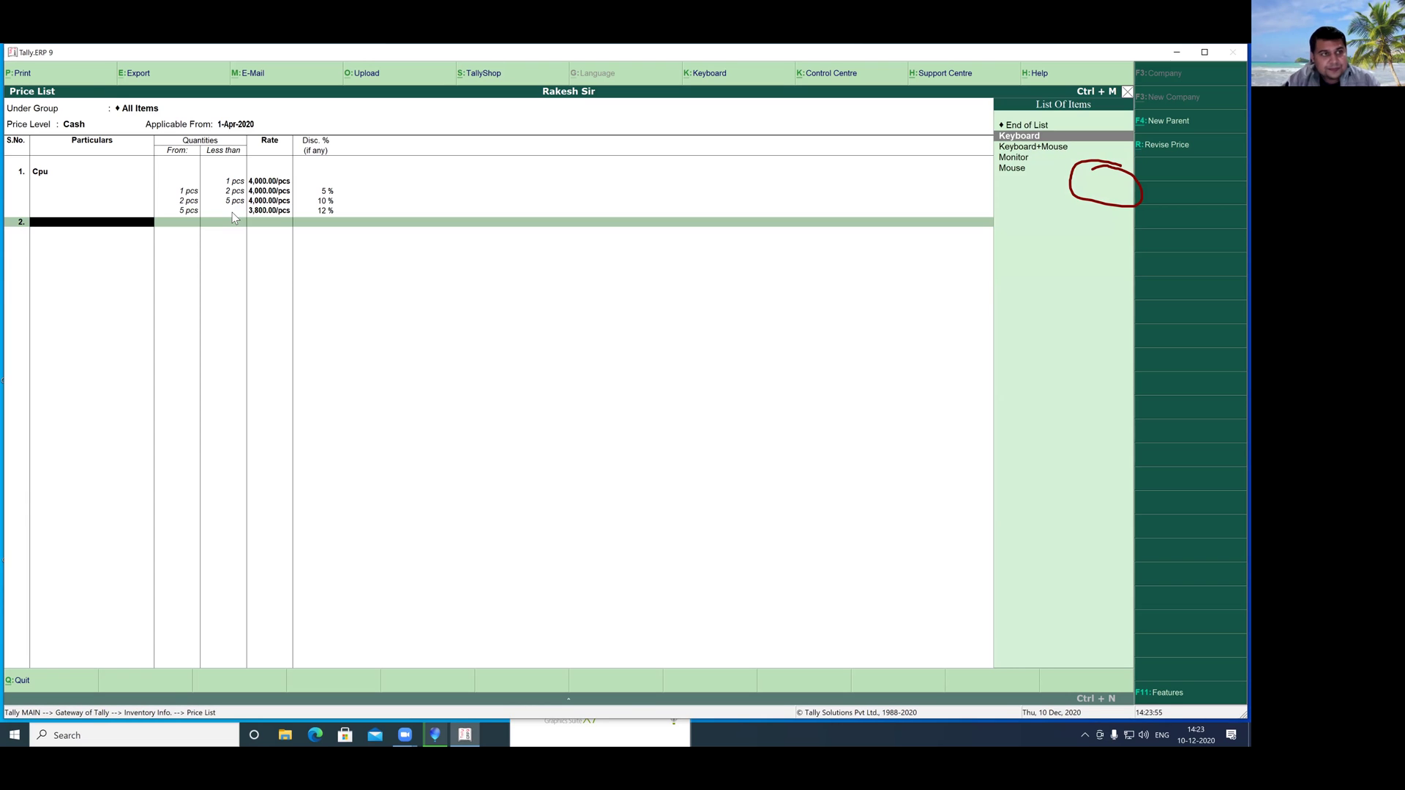
{"action": "key", "text": "Return"}
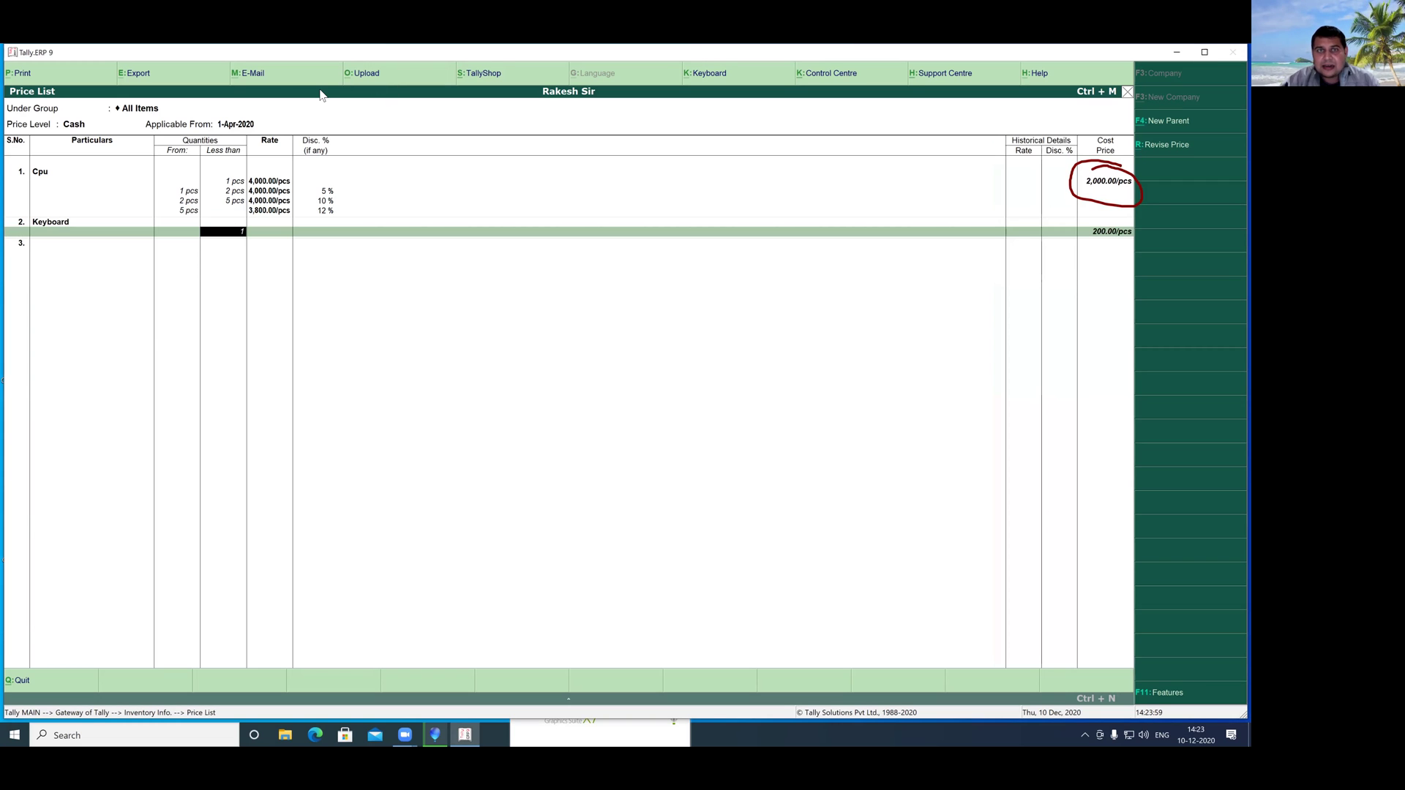
{"action": "mouse_move", "coordinate": [1131, 219]}
{"action": "left_mouse_down"}
{"action": "mouse_move", "coordinate": [1120, 265]}
{"action": "mouse_move", "coordinate": [1134, 228]}
{"action": "left_mouse_up"}
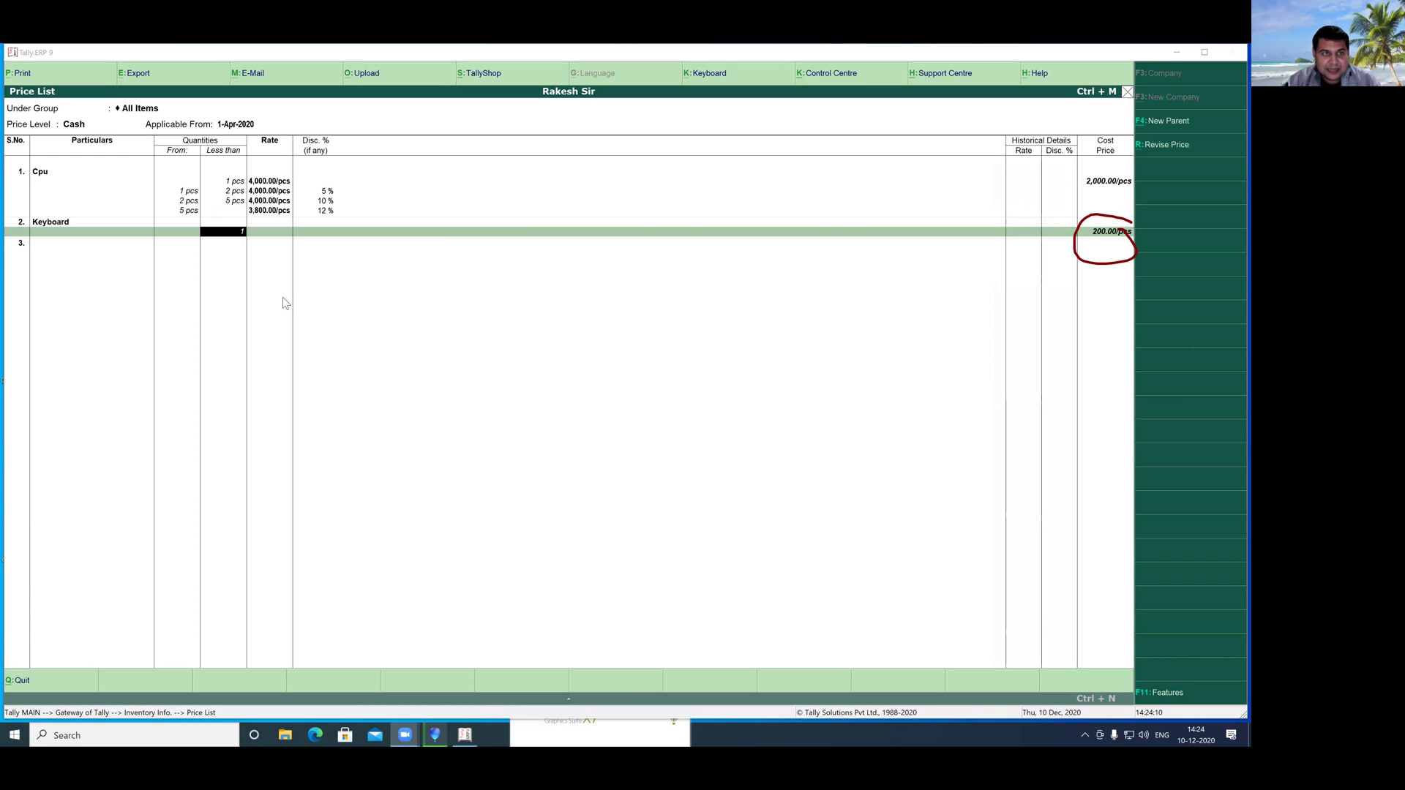
{"action": "left_click", "coordinate": [240, 236]}
{"action": "key", "text": "Return"}
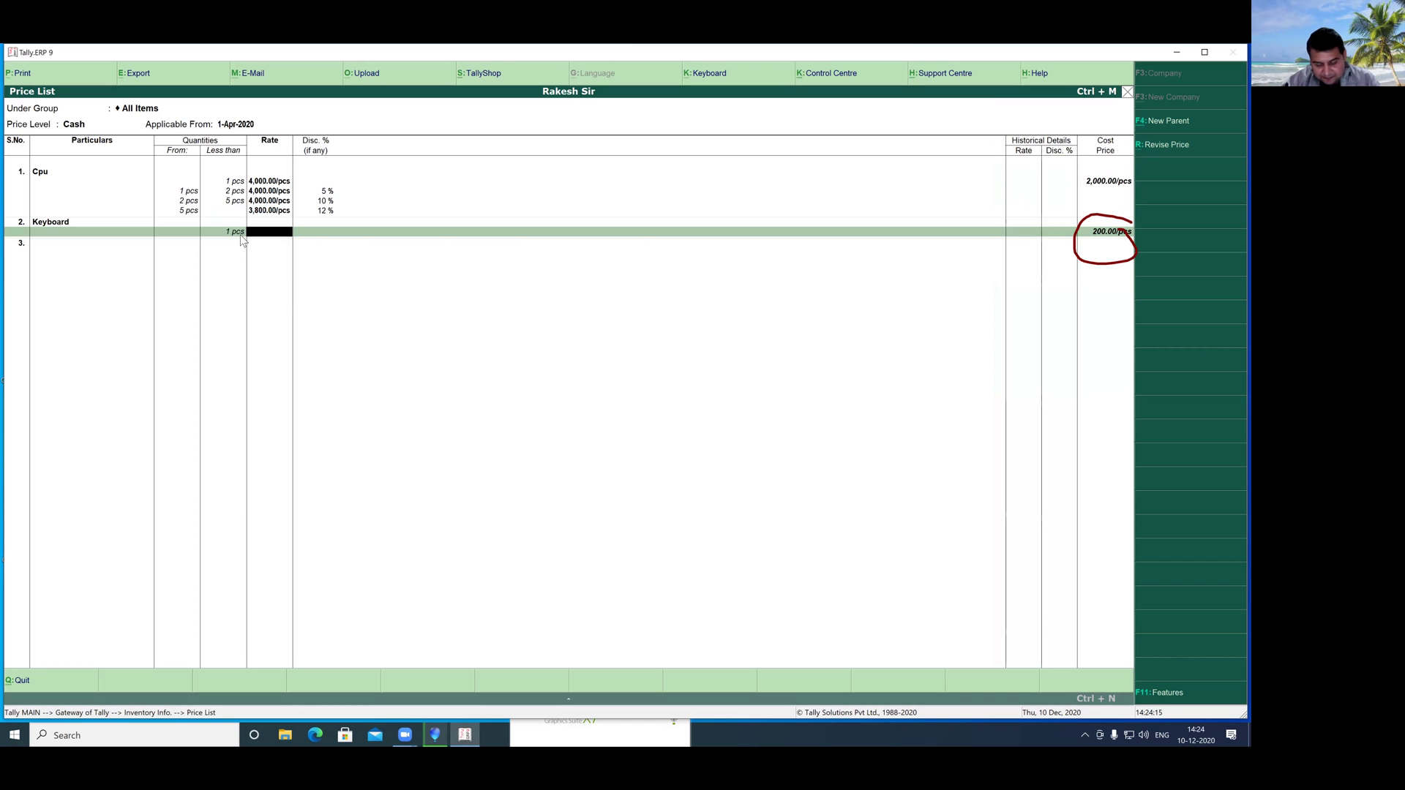
{"action": "type", "text": "500"}
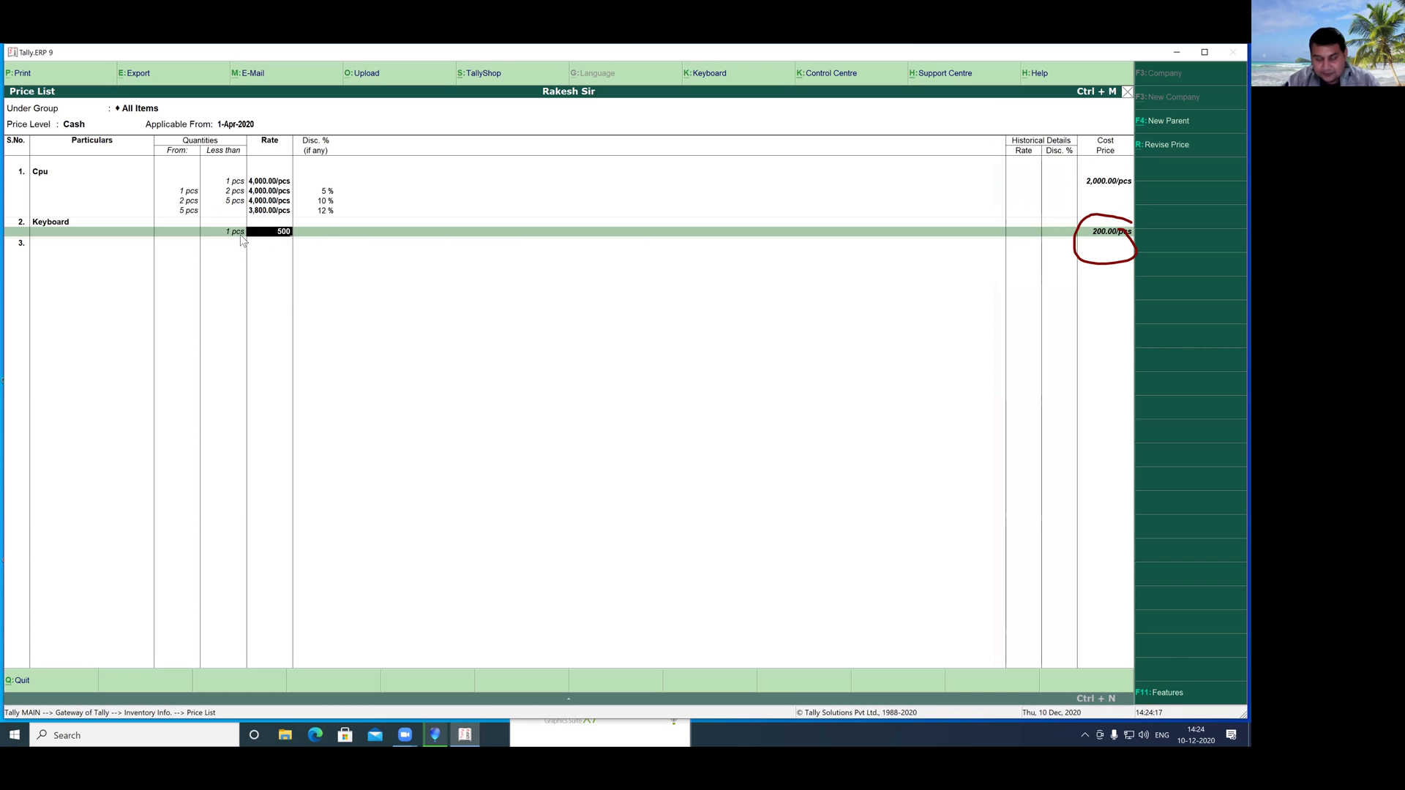
{"action": "key", "text": "Return"}
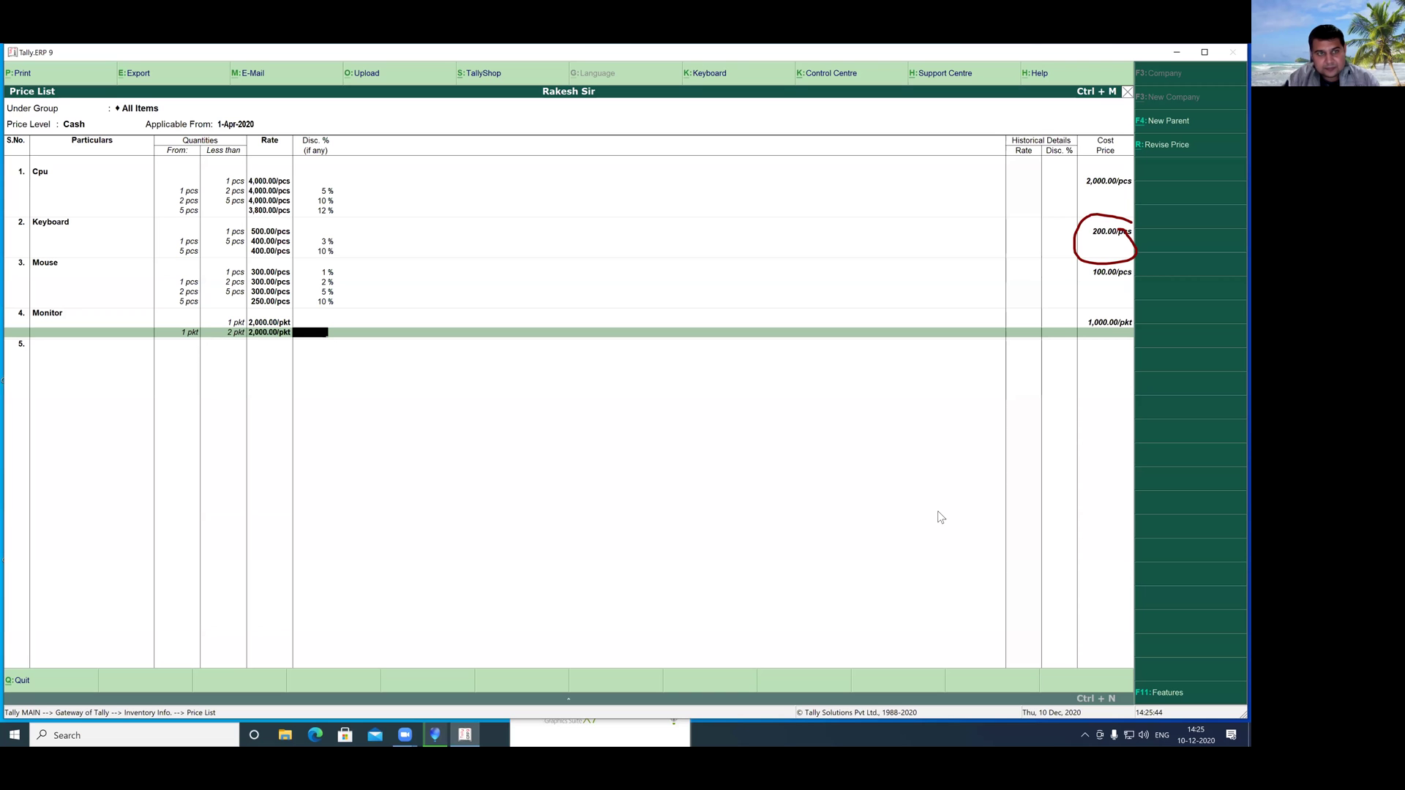
- Give the Monitor slab under 2 pkt a 1% discount and add a slab under 5 pkt at 2000 with a 3% discount
{"action": "type", "text": "1"}
{"action": "key", "text": "Return"}
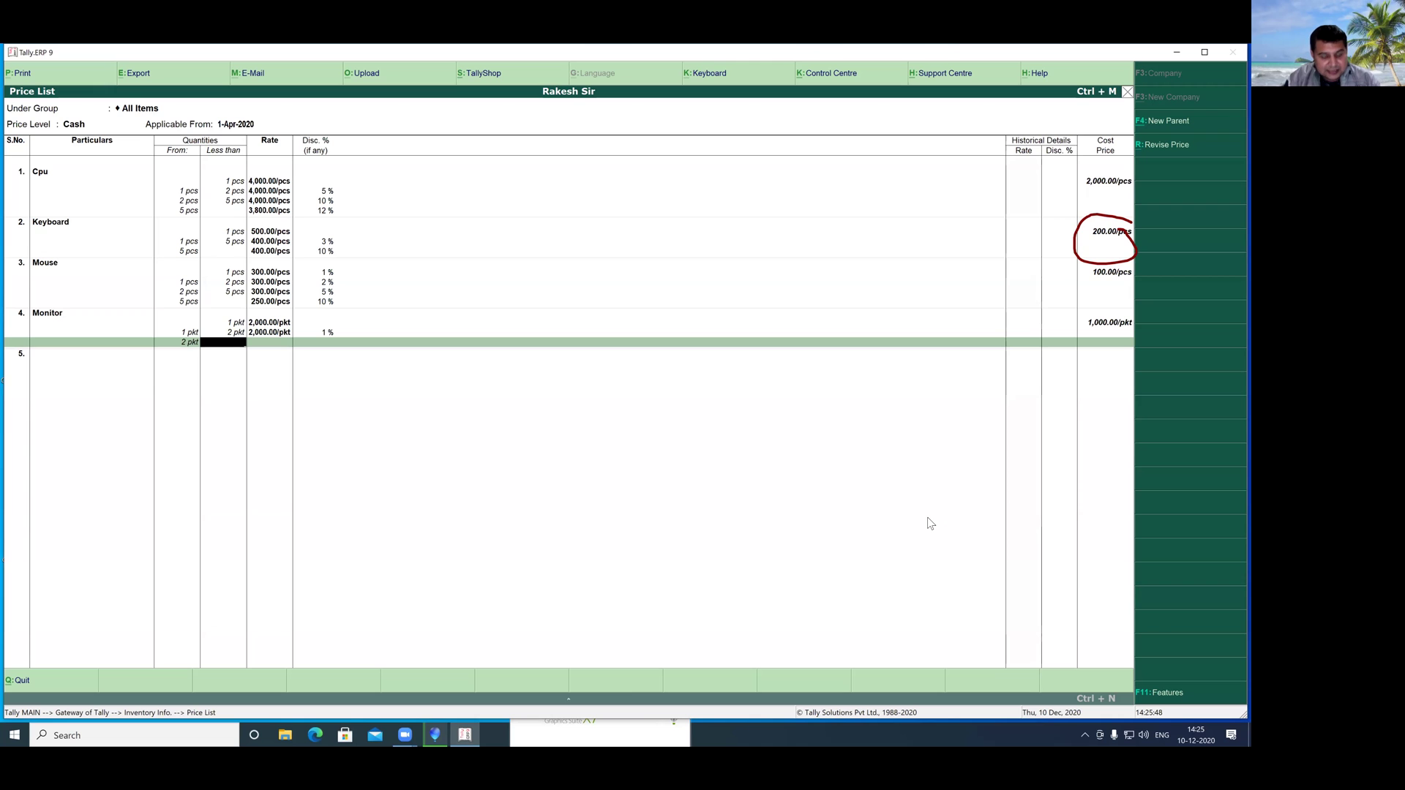
{"action": "key", "text": "Return"}
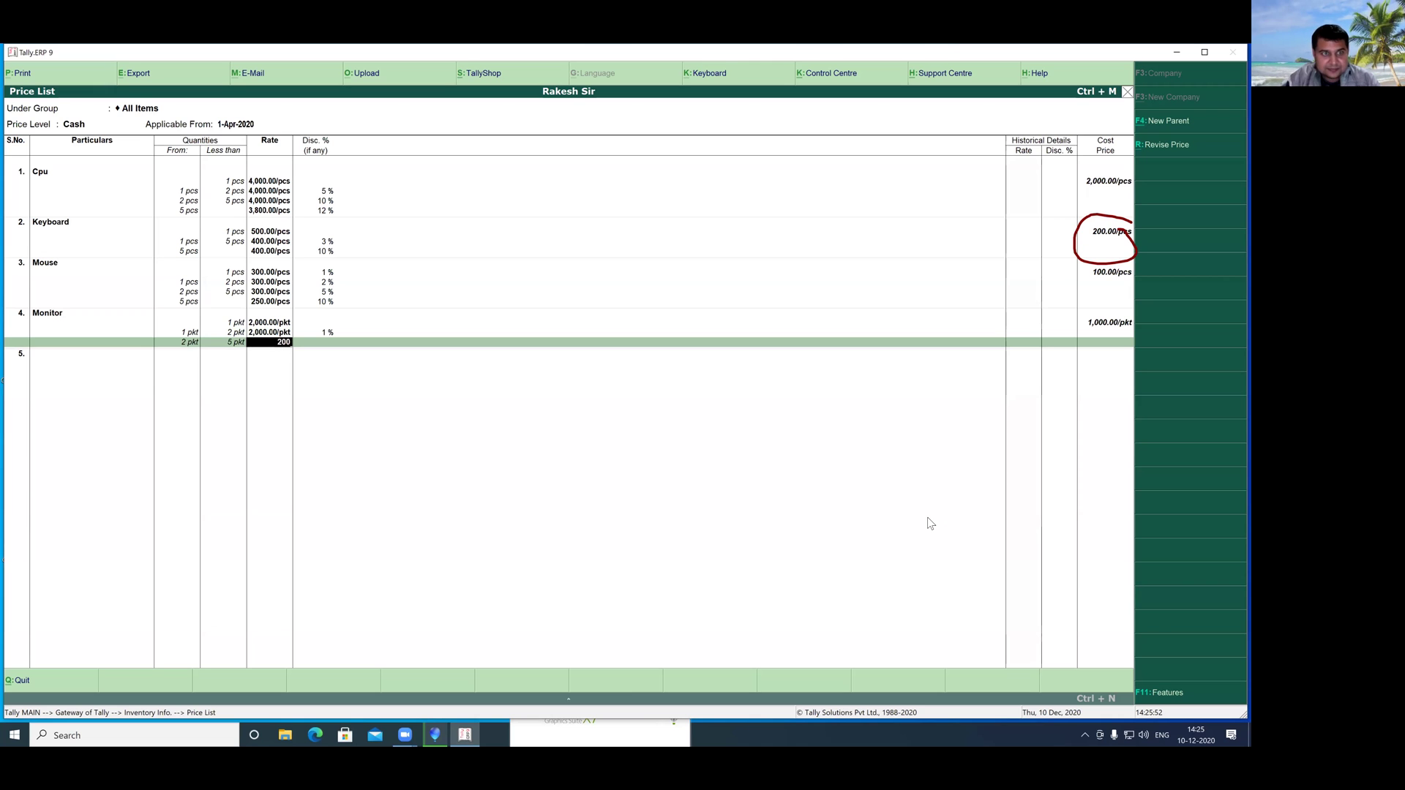
{"action": "key", "text": "Return"}
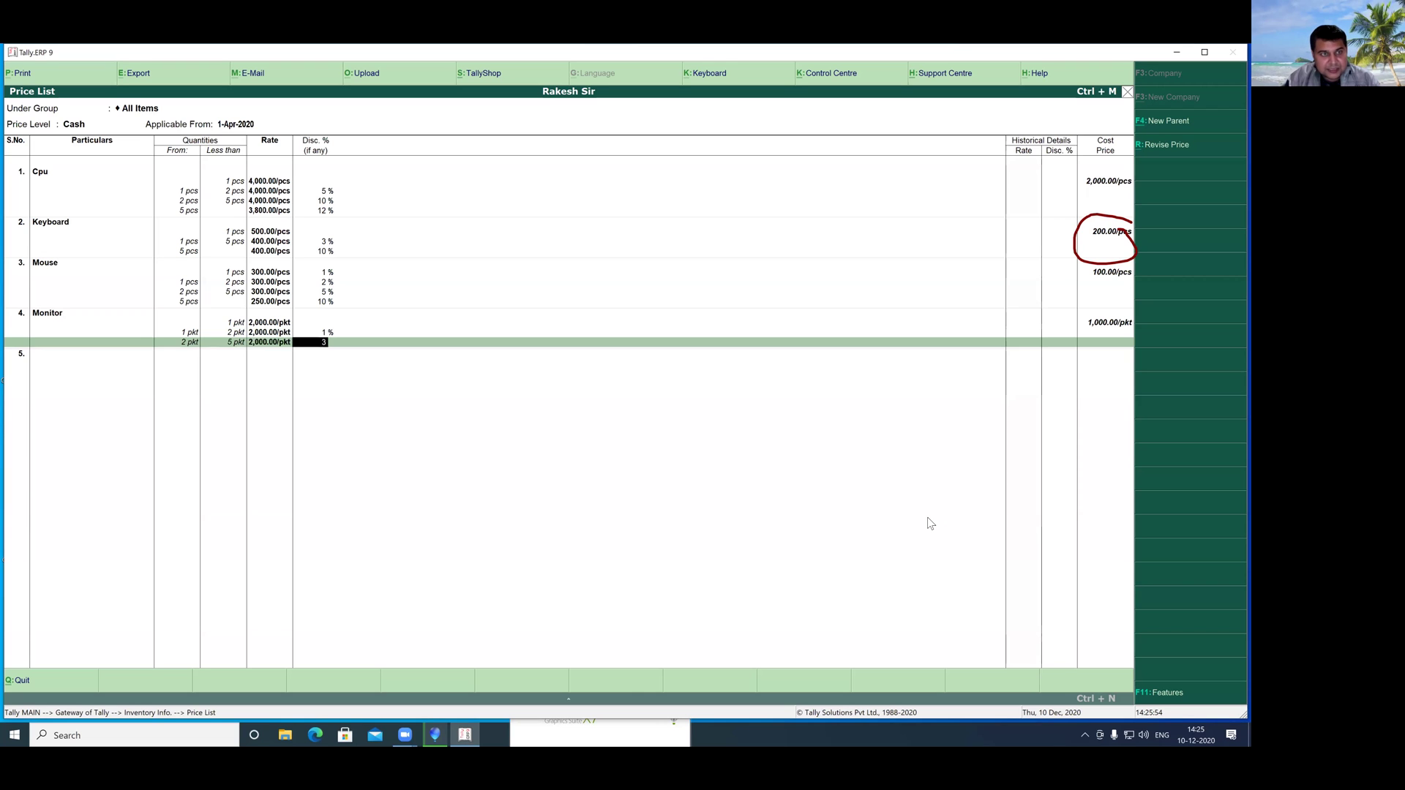
{"action": "type", "text": "3"}
{"action": "key", "text": "Return"}
- Add an open-ended Monitor slab from 5 pkt upwards with a rate of 1800 and a 5% discount
{"action": "key", "text": "Return"}
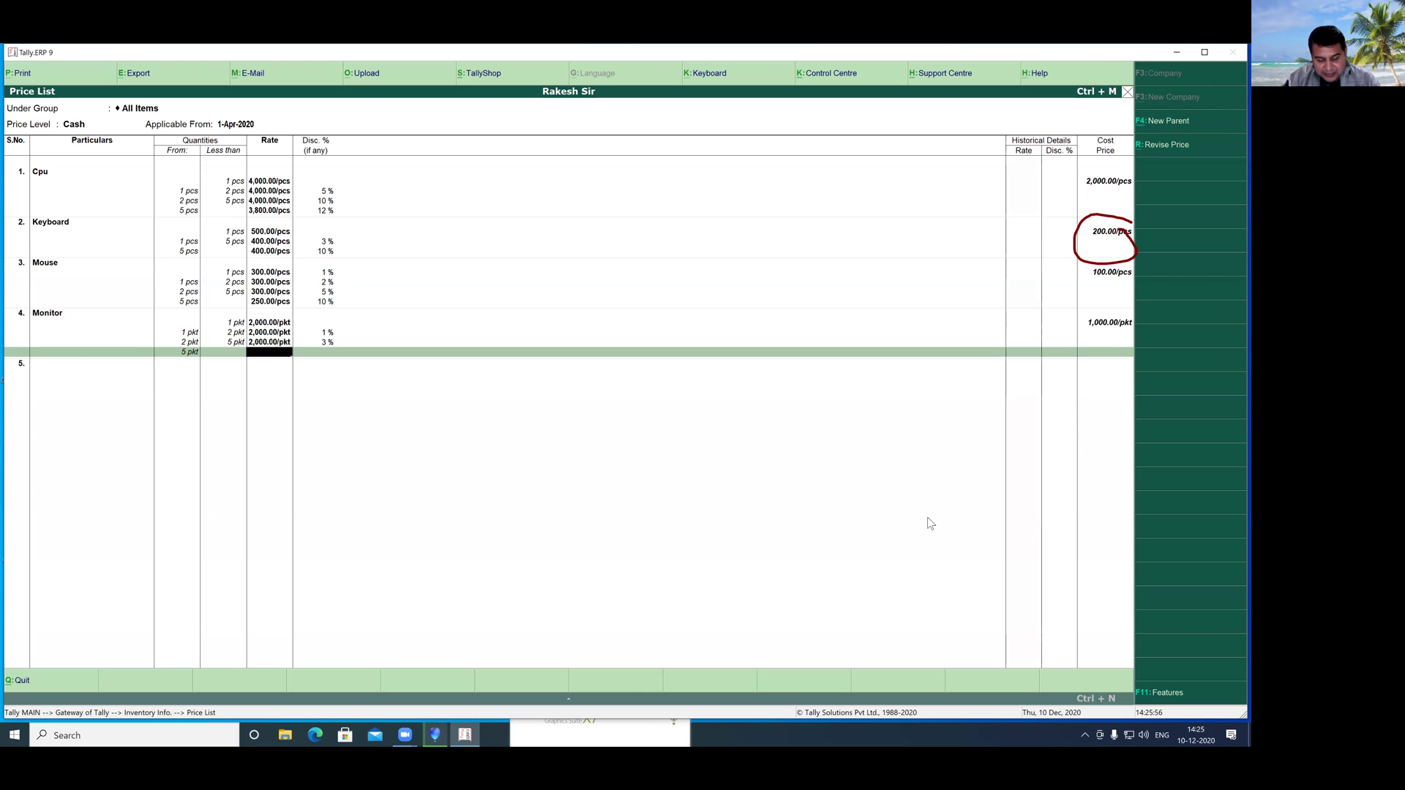
{"action": "type", "text": "1800"}
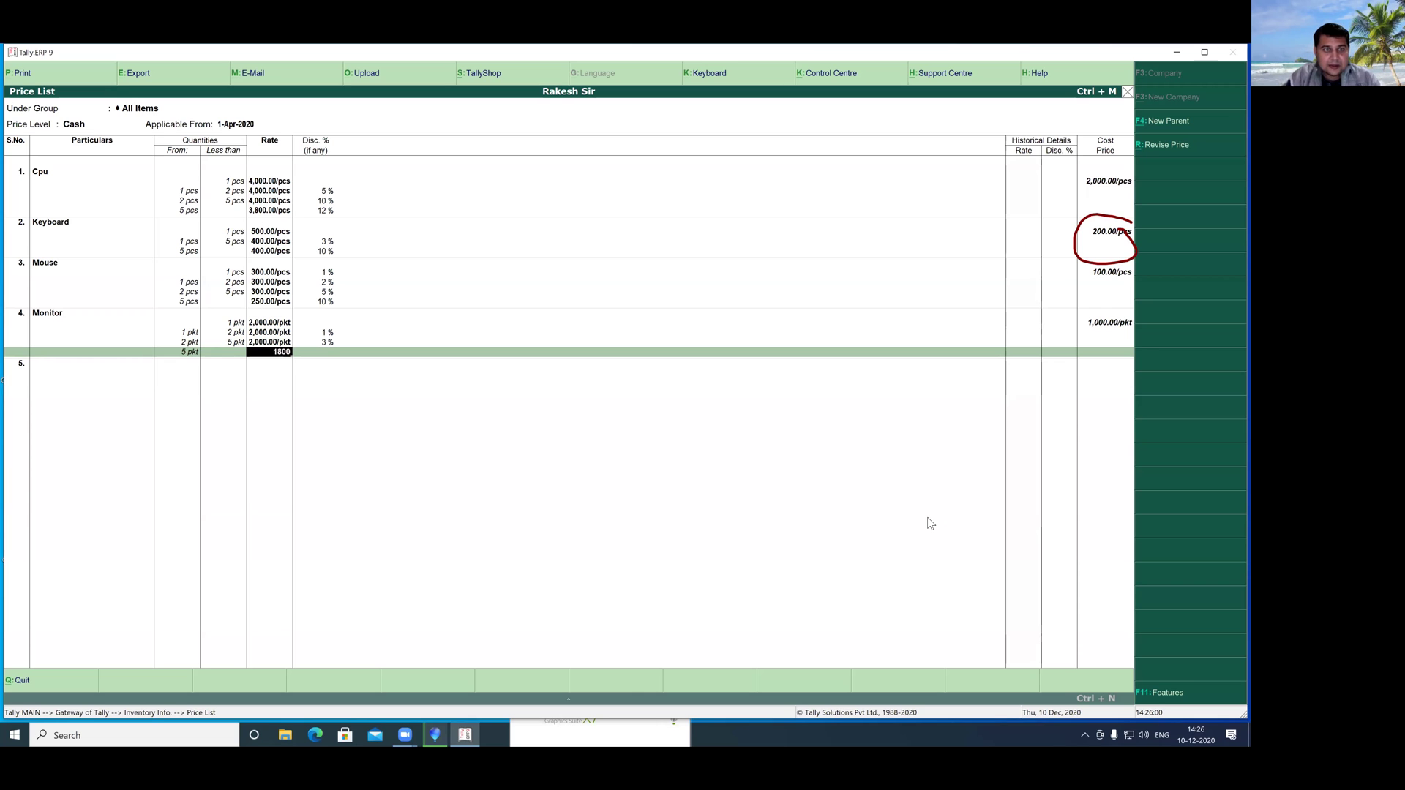
{"action": "key", "text": "Return"}
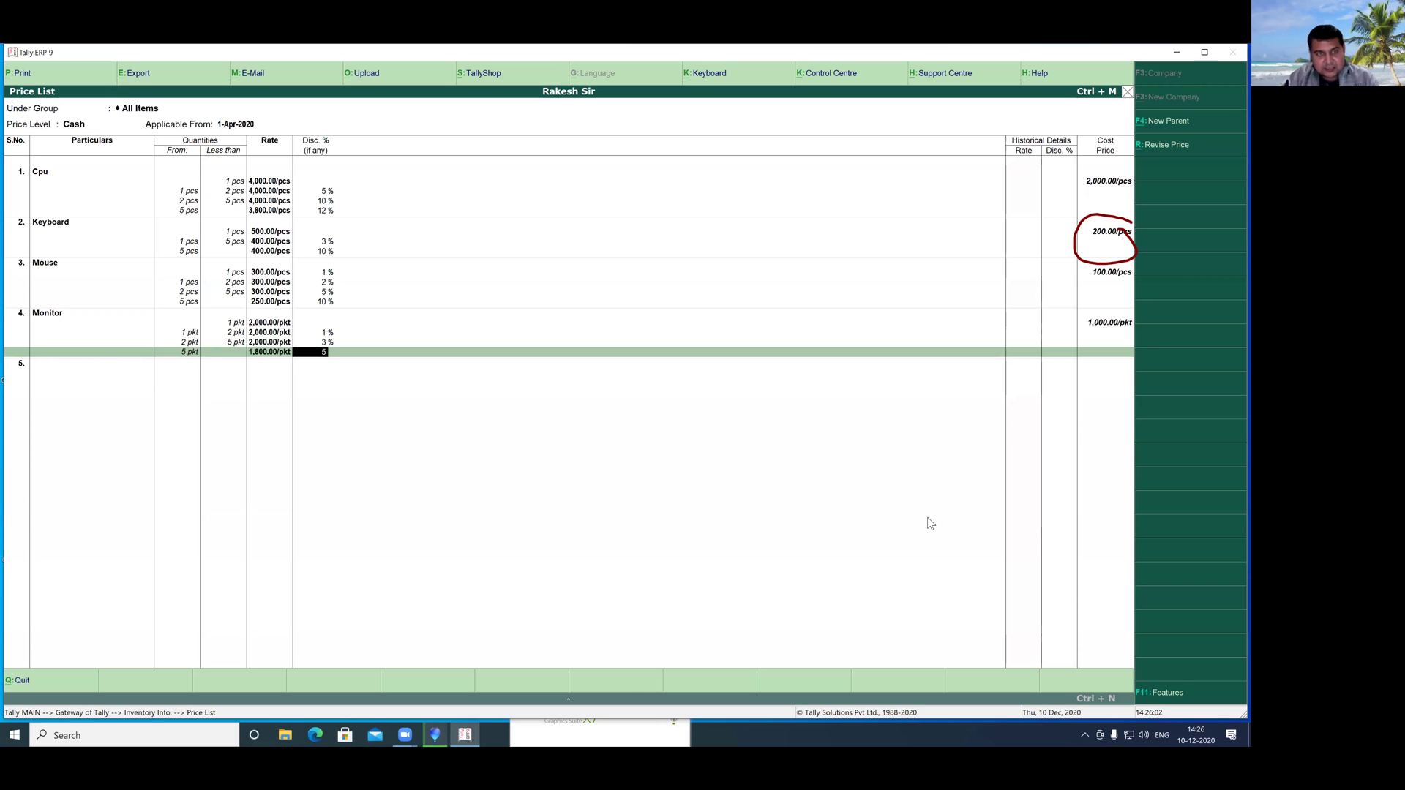
{"action": "key", "text": "Return"}
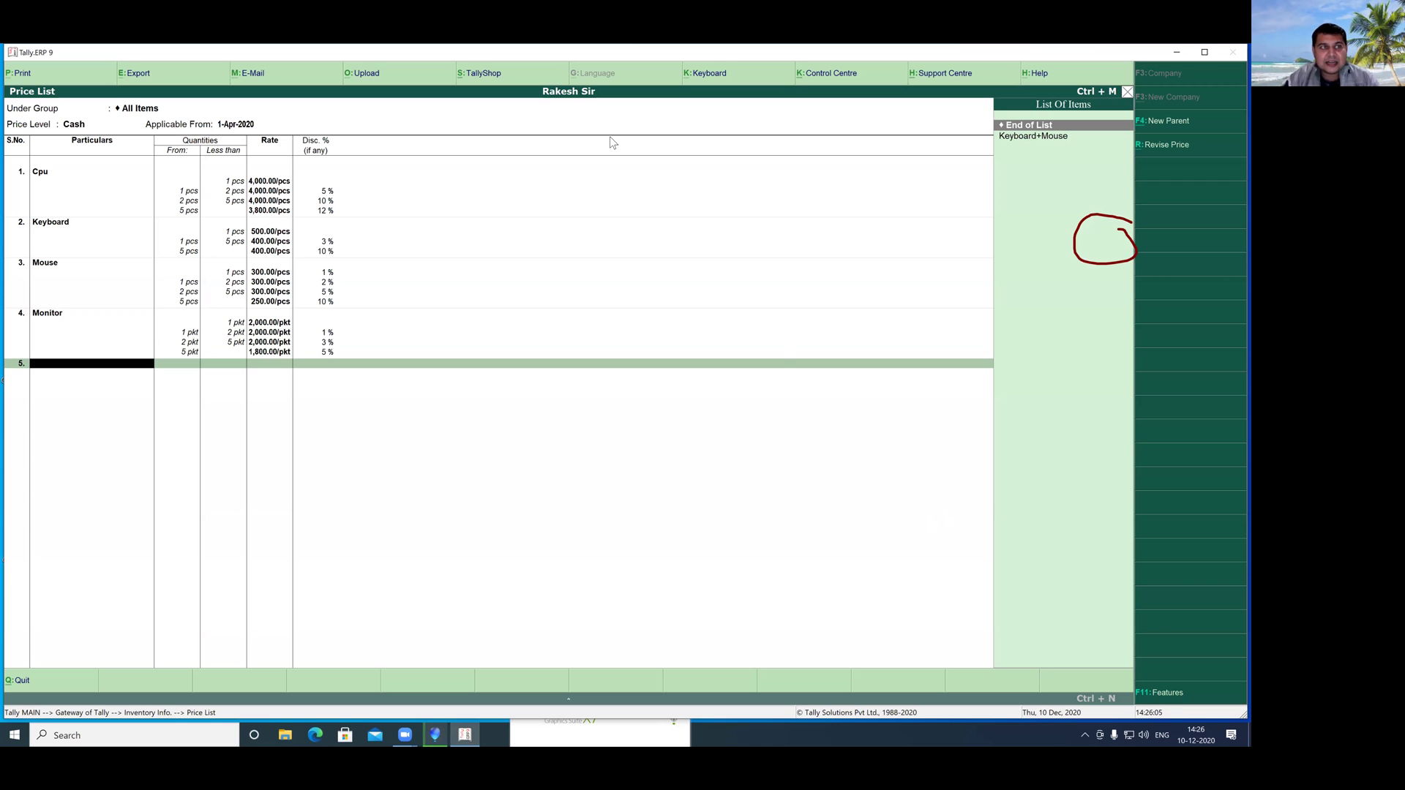
- End the item list and save the Cash price list
{"action": "mouse_move", "coordinate": [99, 118]}
{"action": "left_mouse_down"}
{"action": "mouse_move", "coordinate": [54, 118]}
{"action": "mouse_move", "coordinate": [95, 133]}
{"action": "mouse_move", "coordinate": [105, 113]}
{"action": "left_mouse_up"}
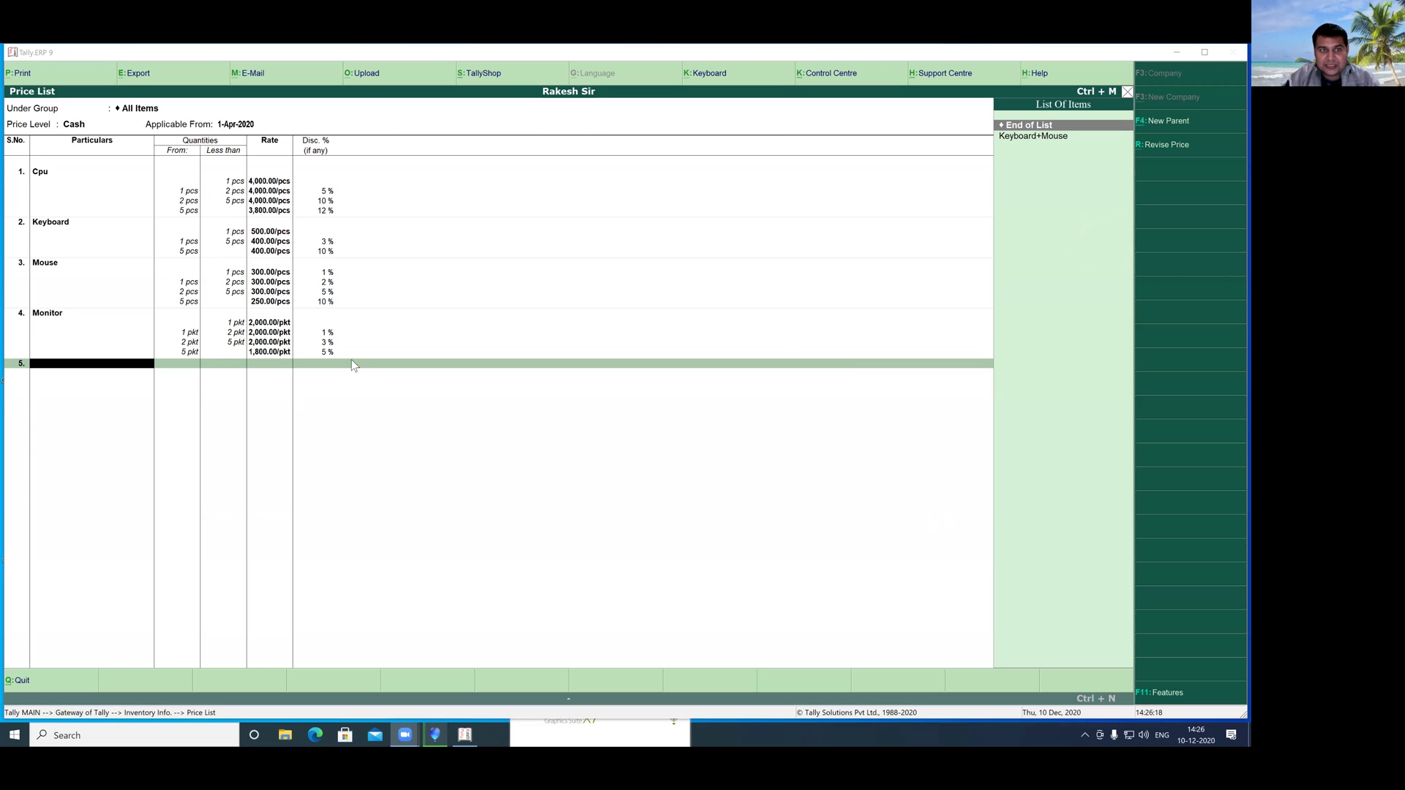
{"action": "left_click", "coordinate": [378, 343]}
{"action": "key", "text": "Return"}
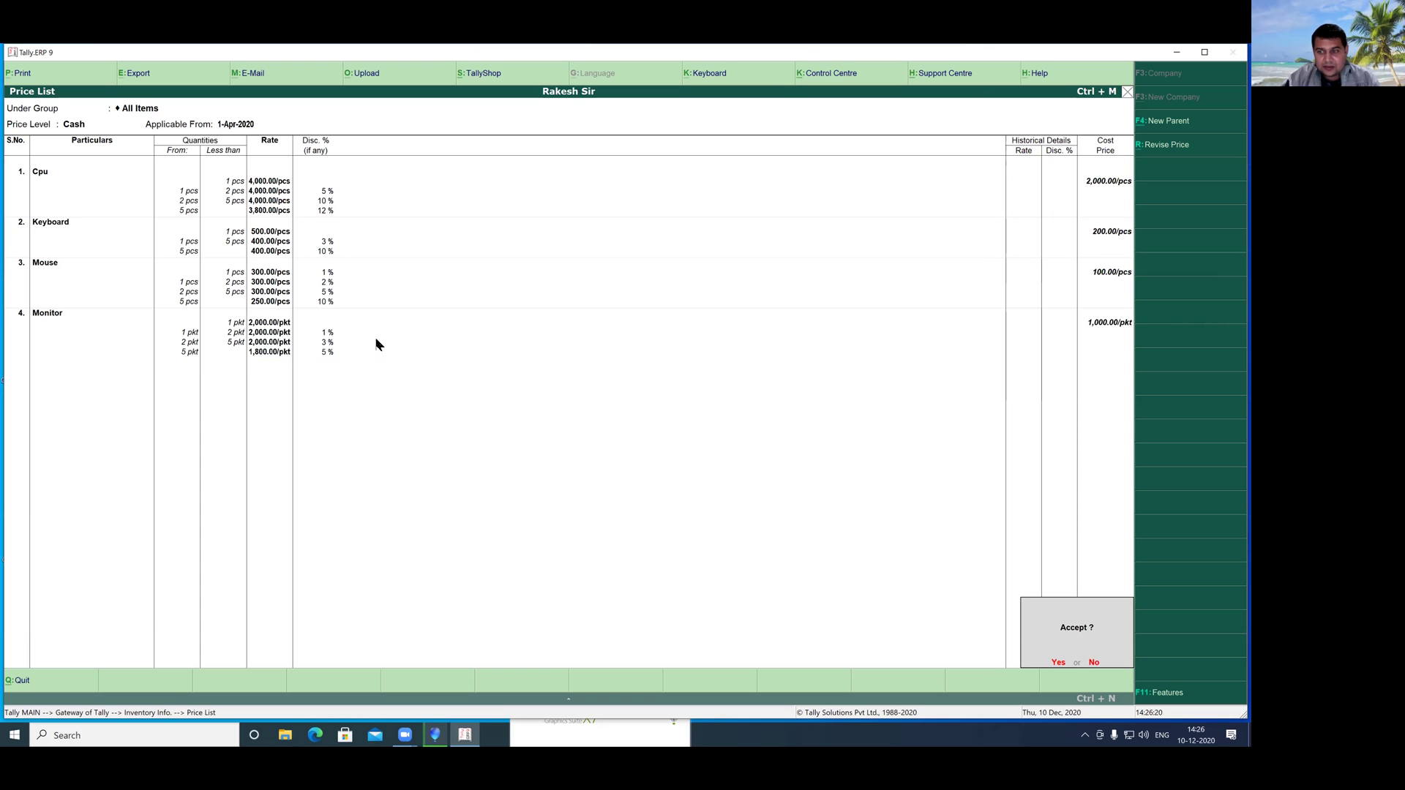
{"action": "key", "text": "Return"}
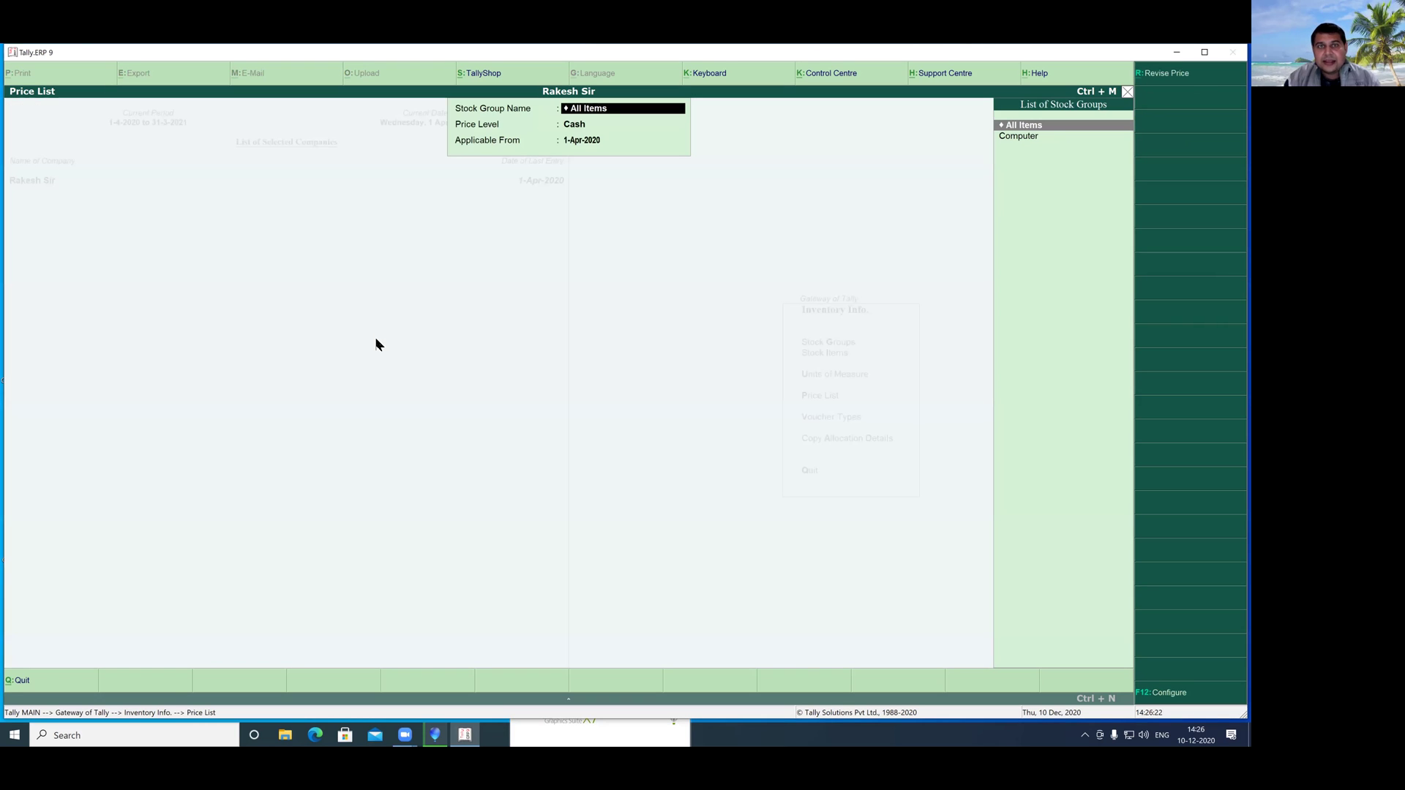
- Open the price list for All Items at the On Credit price level, applicable from 1-Apr-2020
{"action": "key", "text": "Return"}
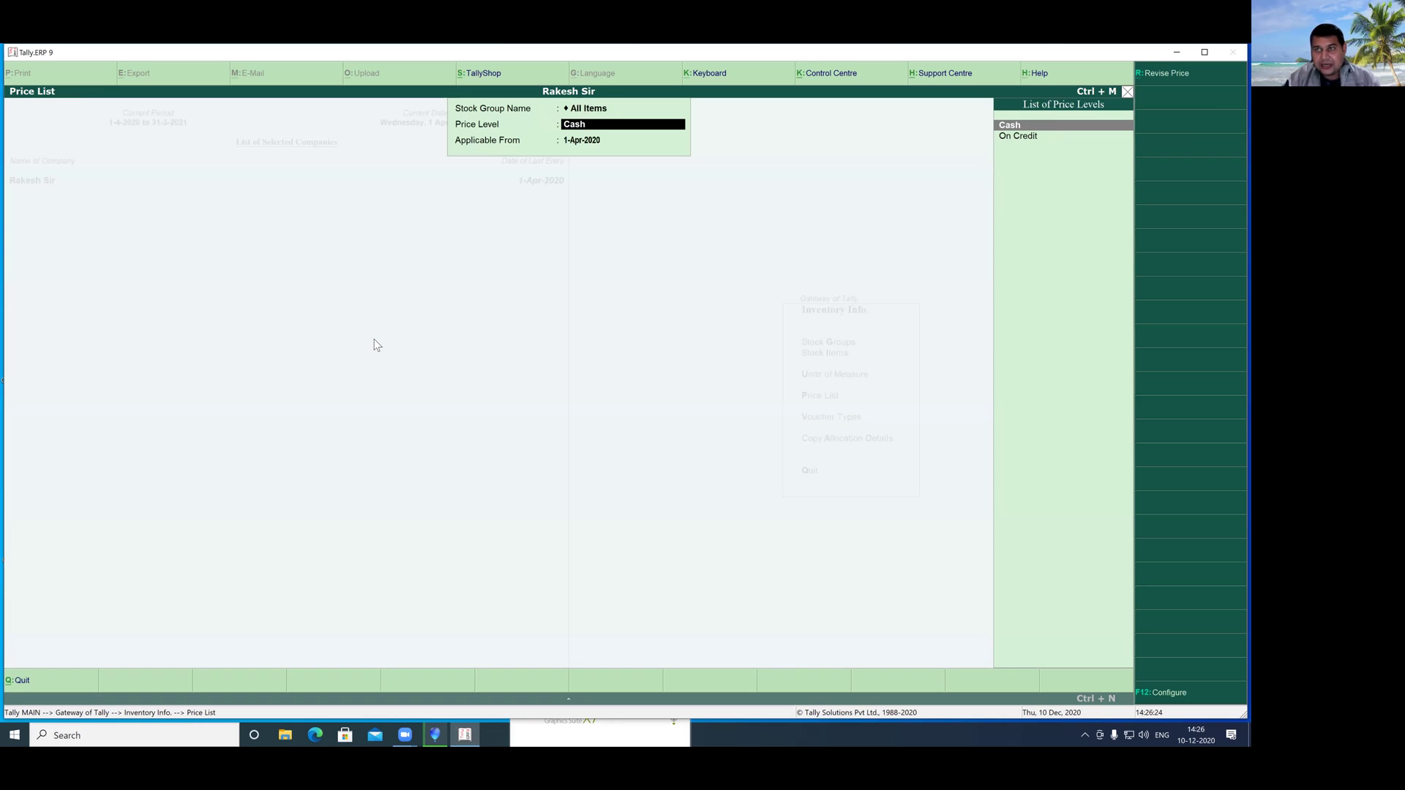
{"action": "key", "text": "Down"}
{"action": "key", "text": "Return"}
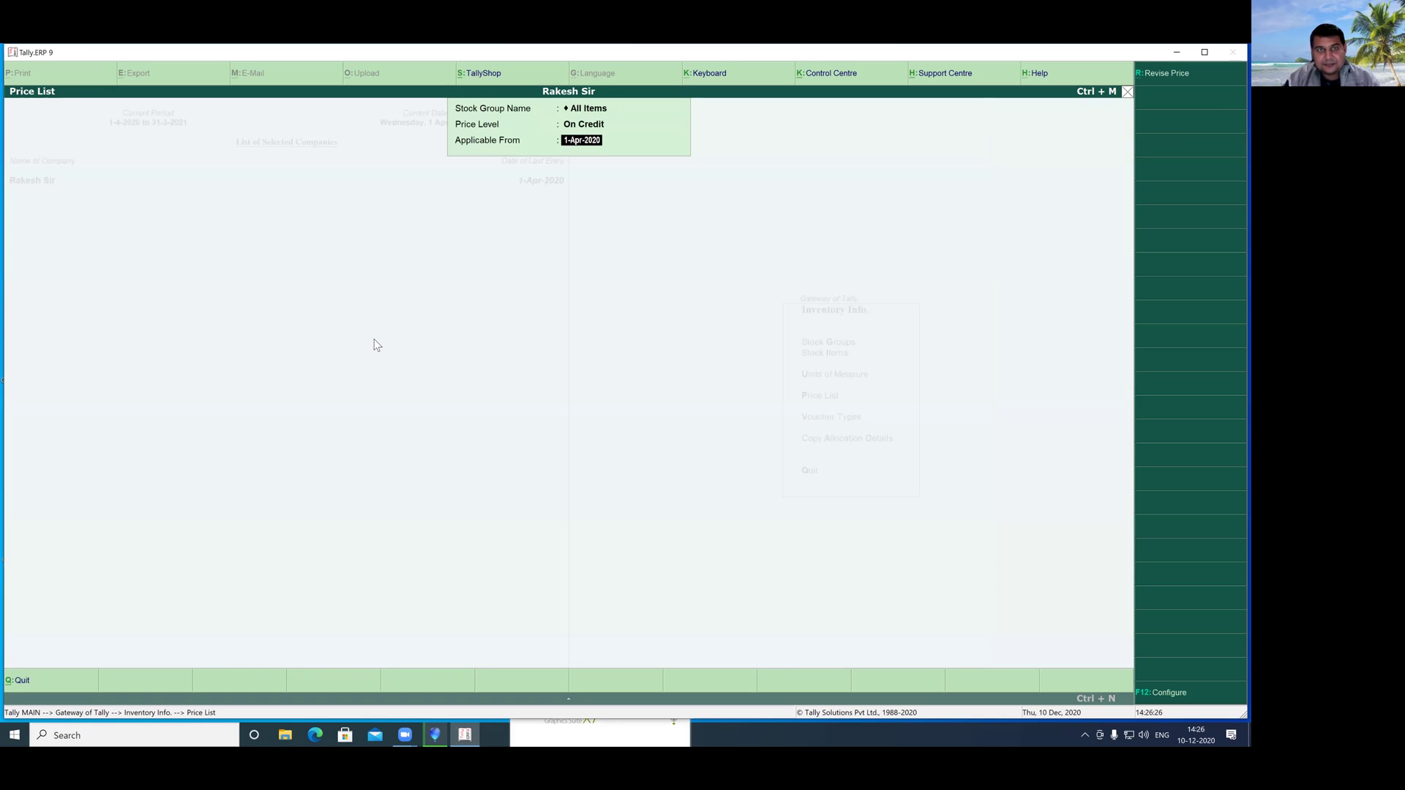
{"action": "key", "text": "Return"}
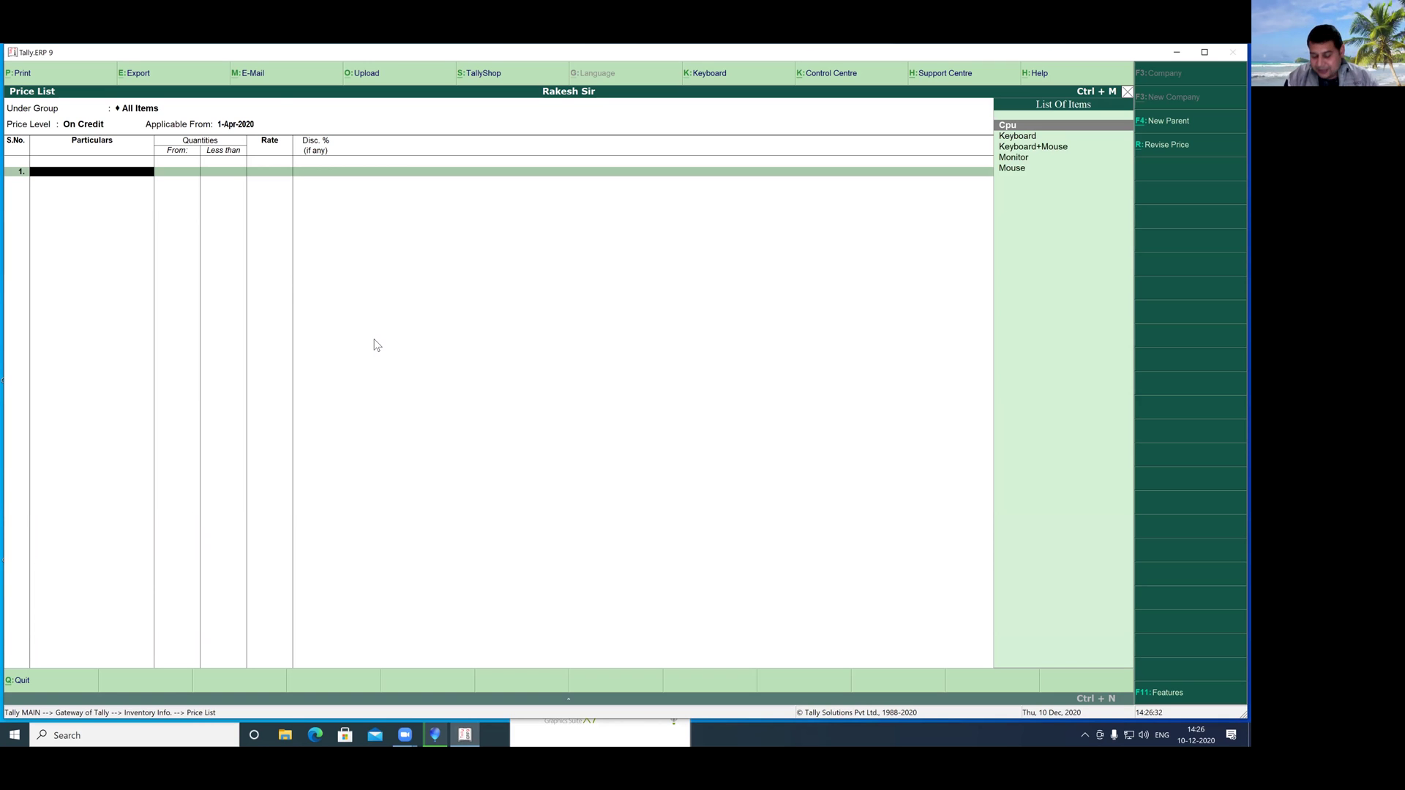
- Add Cpu to the On Credit price list with a rate of 6000 for less than 1 pcs and no discount
{"action": "key", "text": "Return"}
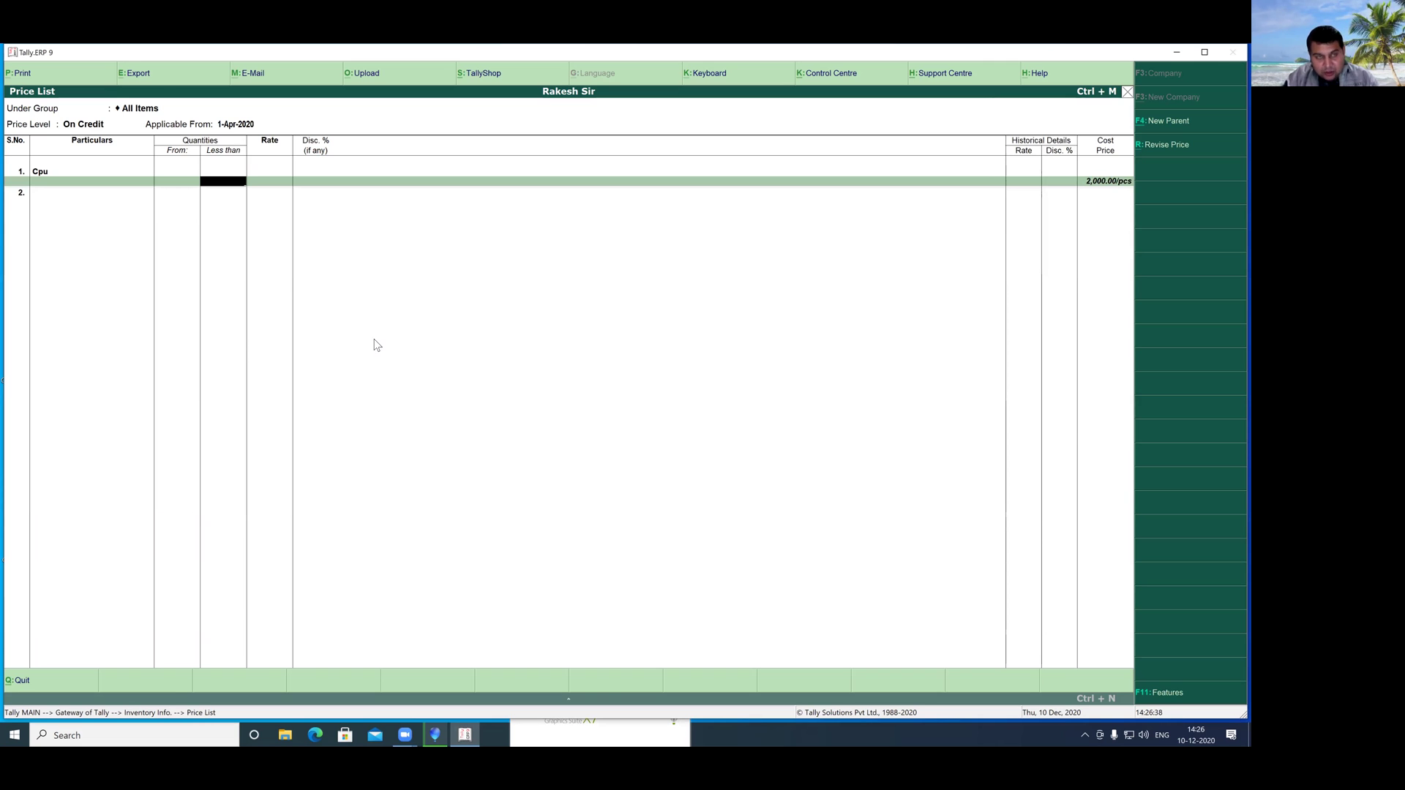
{"action": "type", "text": "1"}
{"action": "key", "text": "Return"}
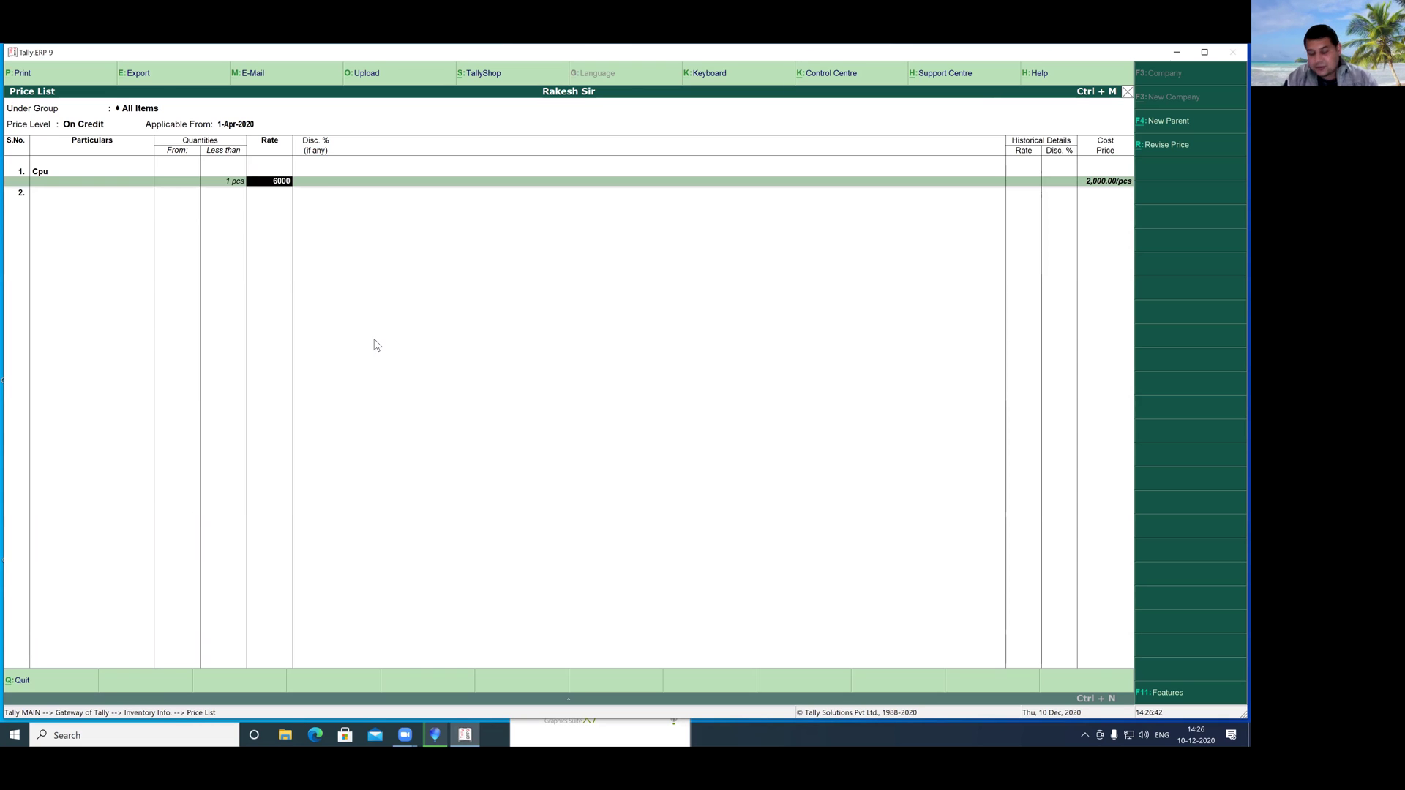
{"action": "key", "text": "Return"}
{"action": "key", "text": "Return"}
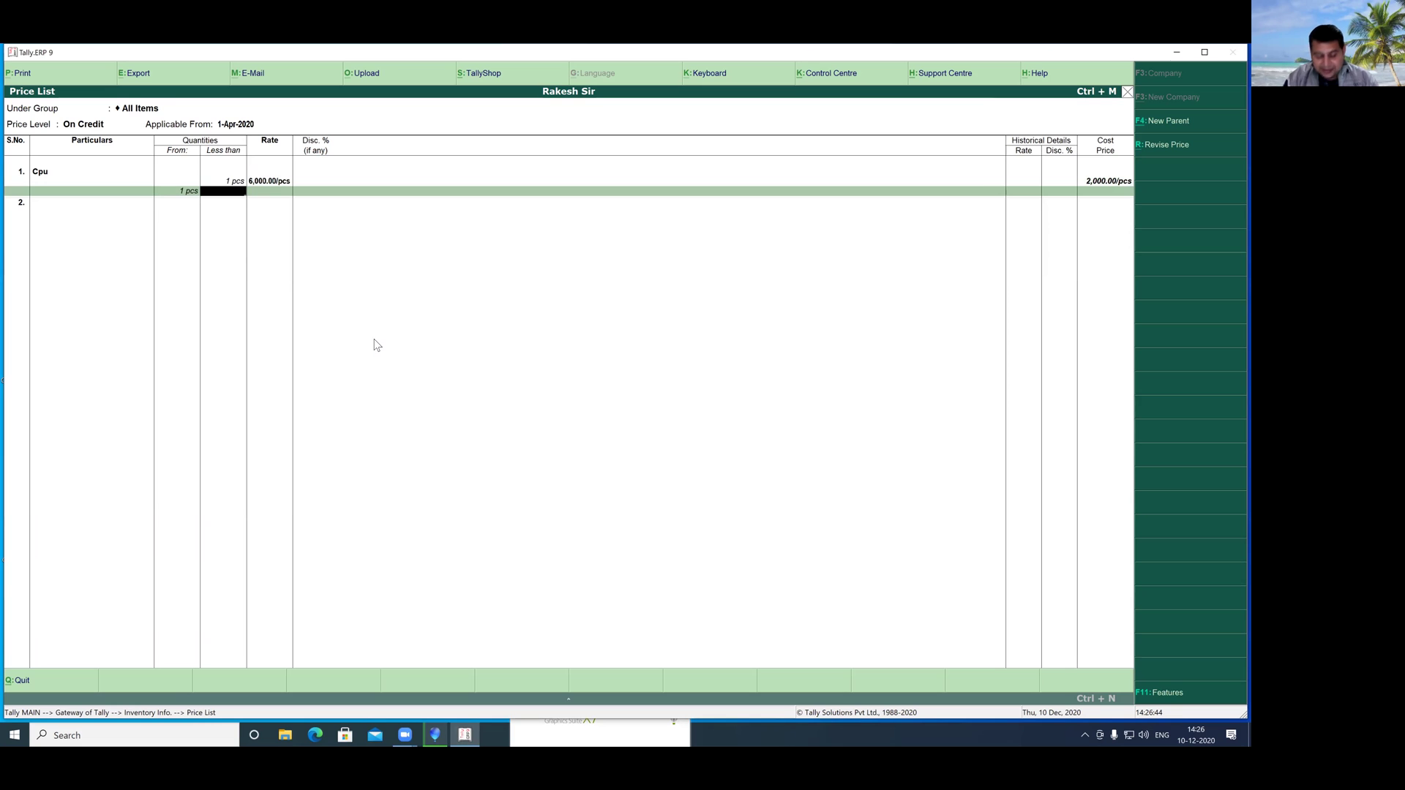
- Add an On Credit Cpu slab for less than 2 pcs with a rate of 6000 and a 1% discount
{"action": "type", "text": "2"}
{"action": "key", "text": "Return"}
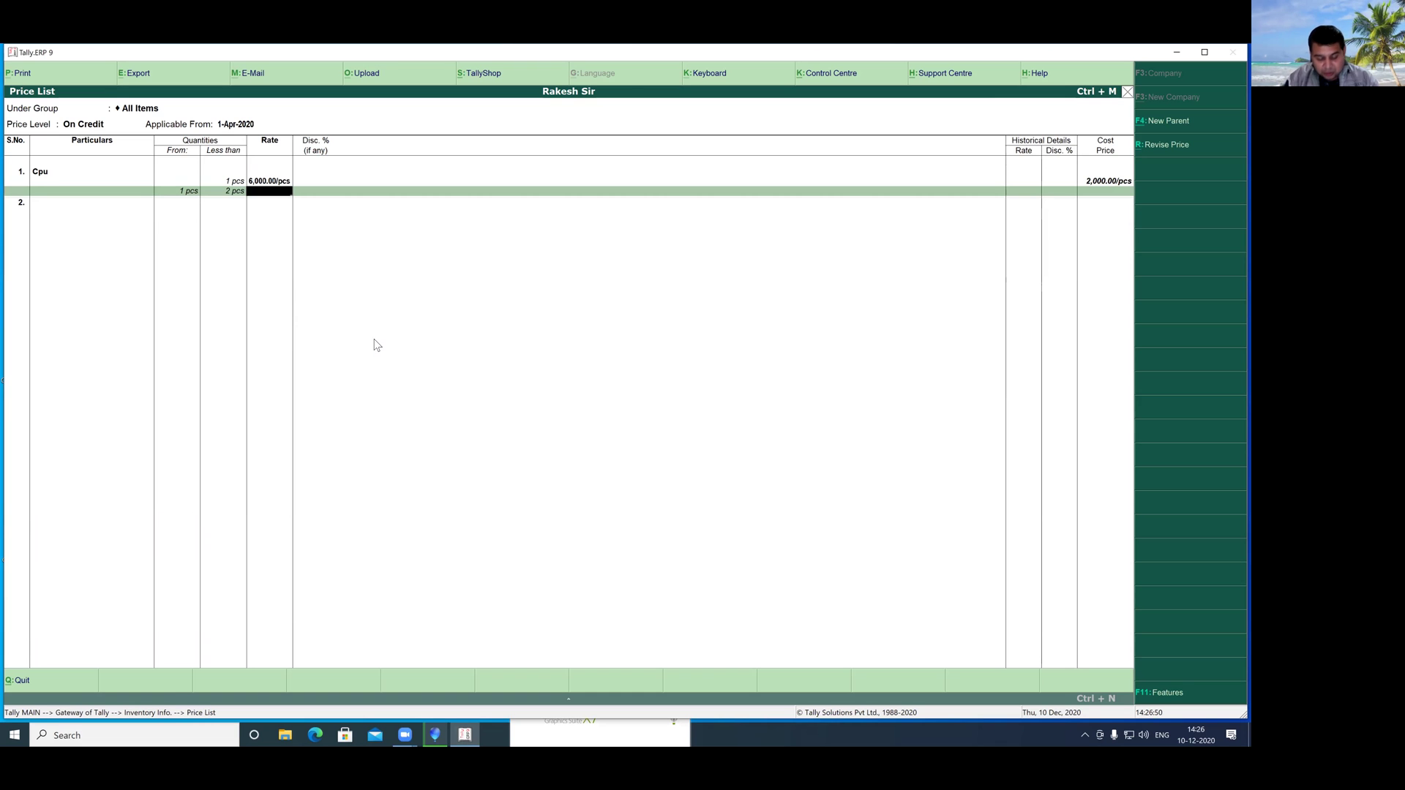
{"action": "type", "text": "6000"}
{"action": "key", "text": "Return"}
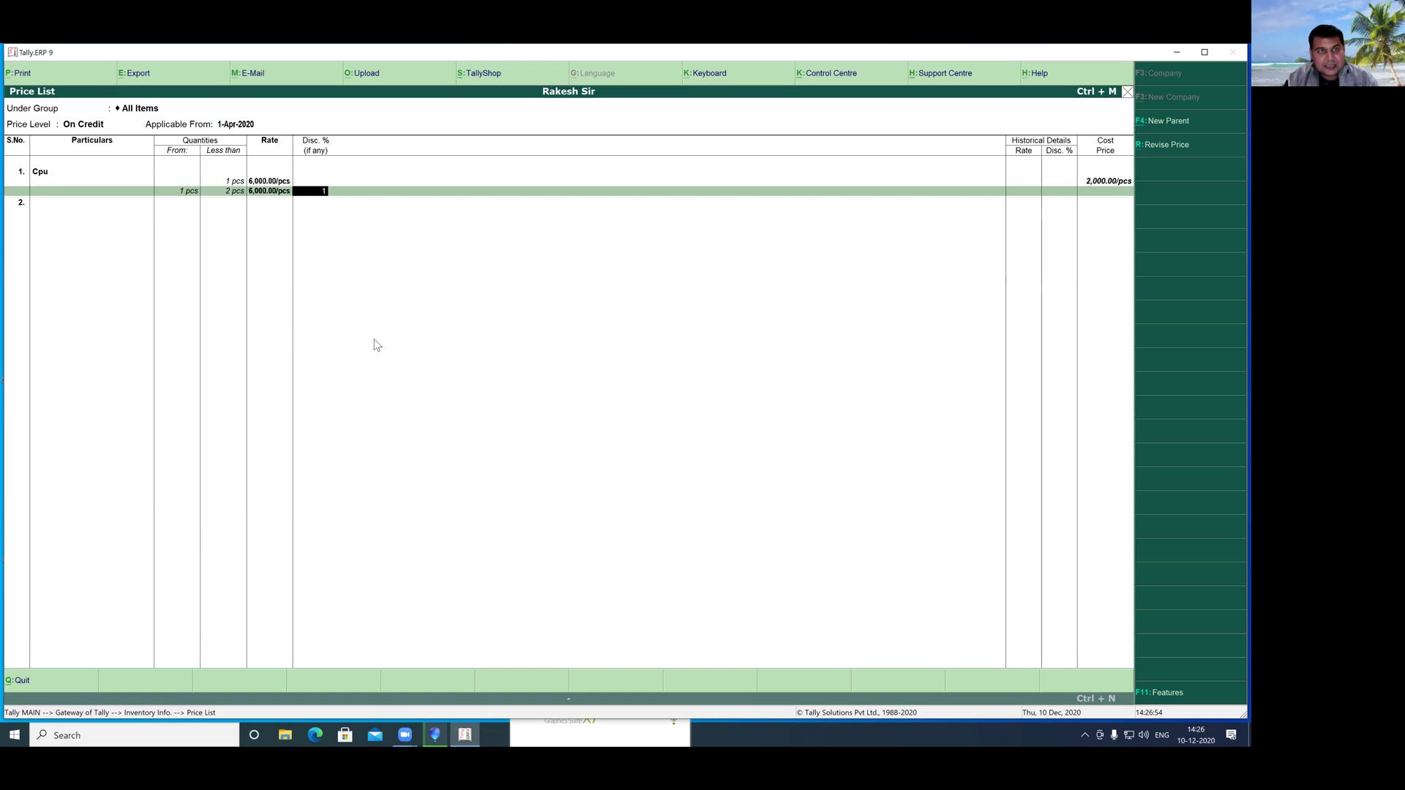
{"action": "type", "text": "1"}
{"action": "key", "text": "Return"}
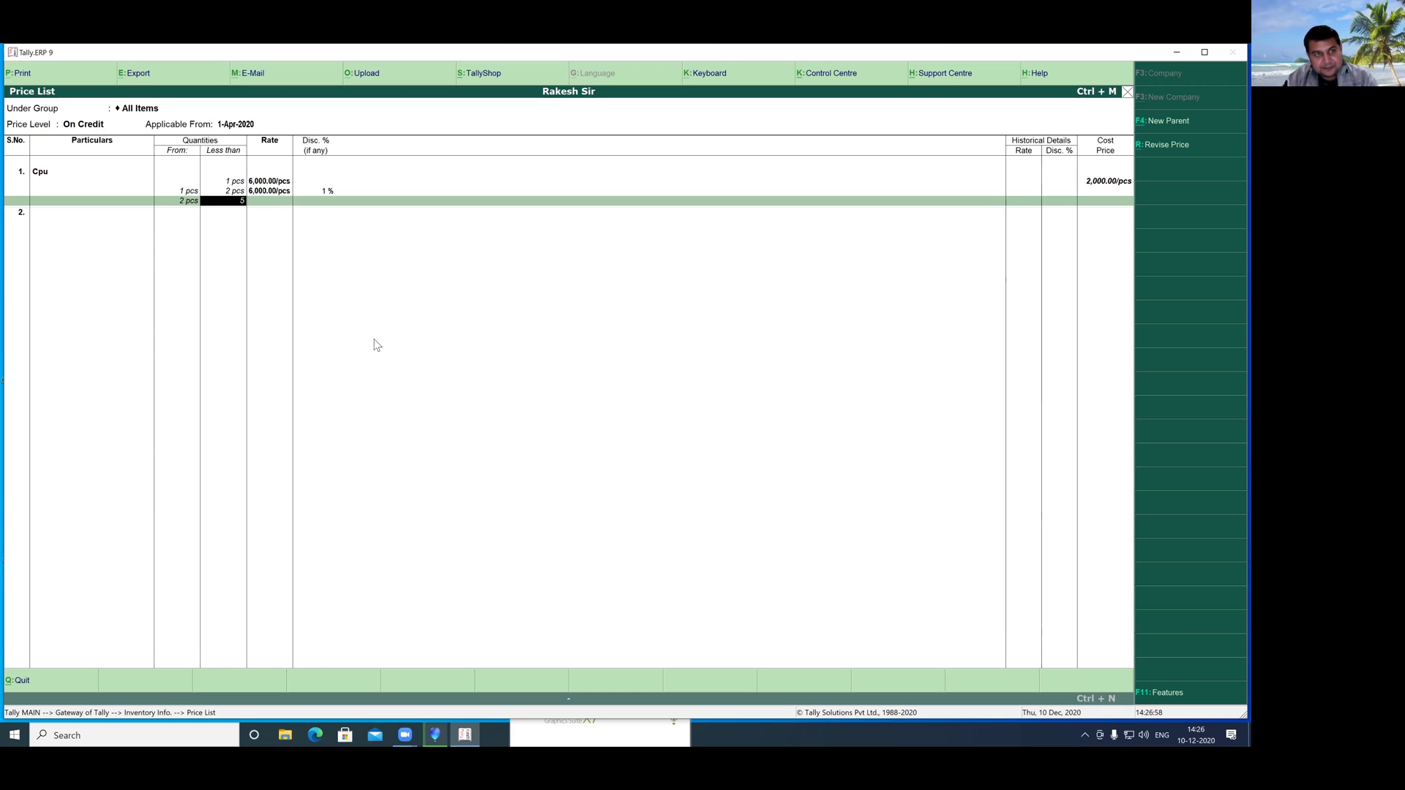
- Add an On Credit Cpu slab for less than 5 pcs with a rate of 6000 and a 4% discount
{"action": "type", "text": "5"}
{"action": "key", "text": "Return"}
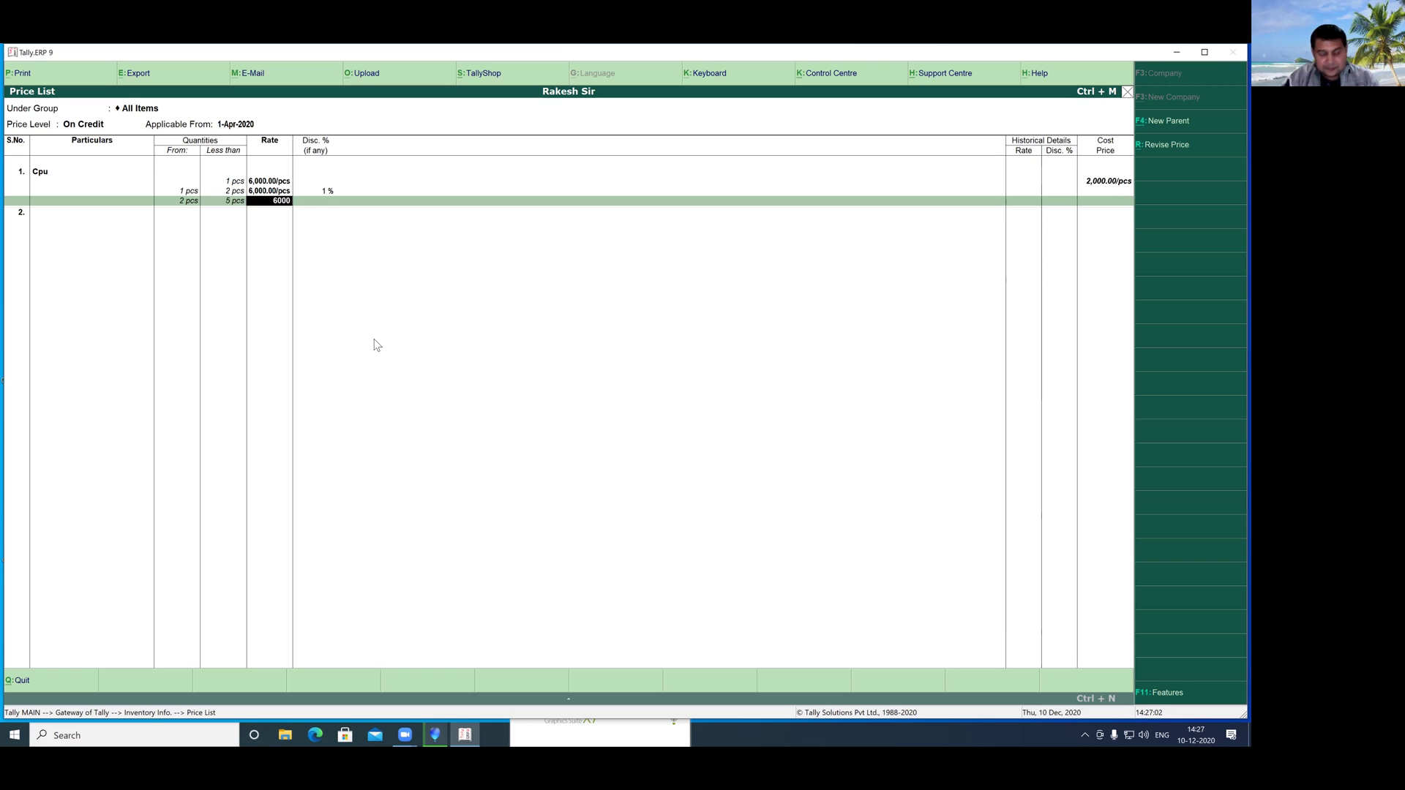
{"action": "key", "text": "Return"}
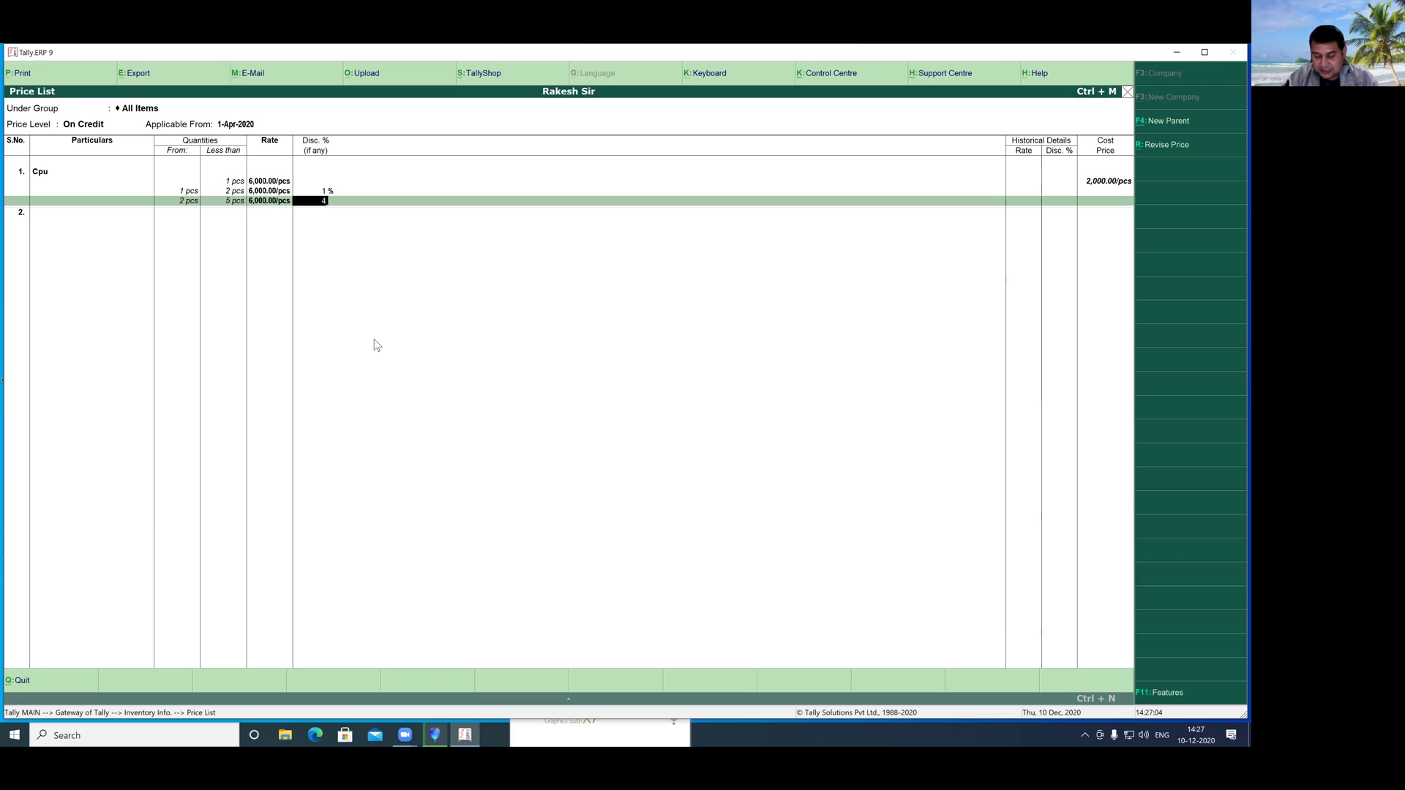
{"action": "key", "text": "Return"}
- Add an open-ended On Credit Cpu slab from 5 pcs with a rate of 5000 and a 10% discount
{"action": "key", "text": "Return"}
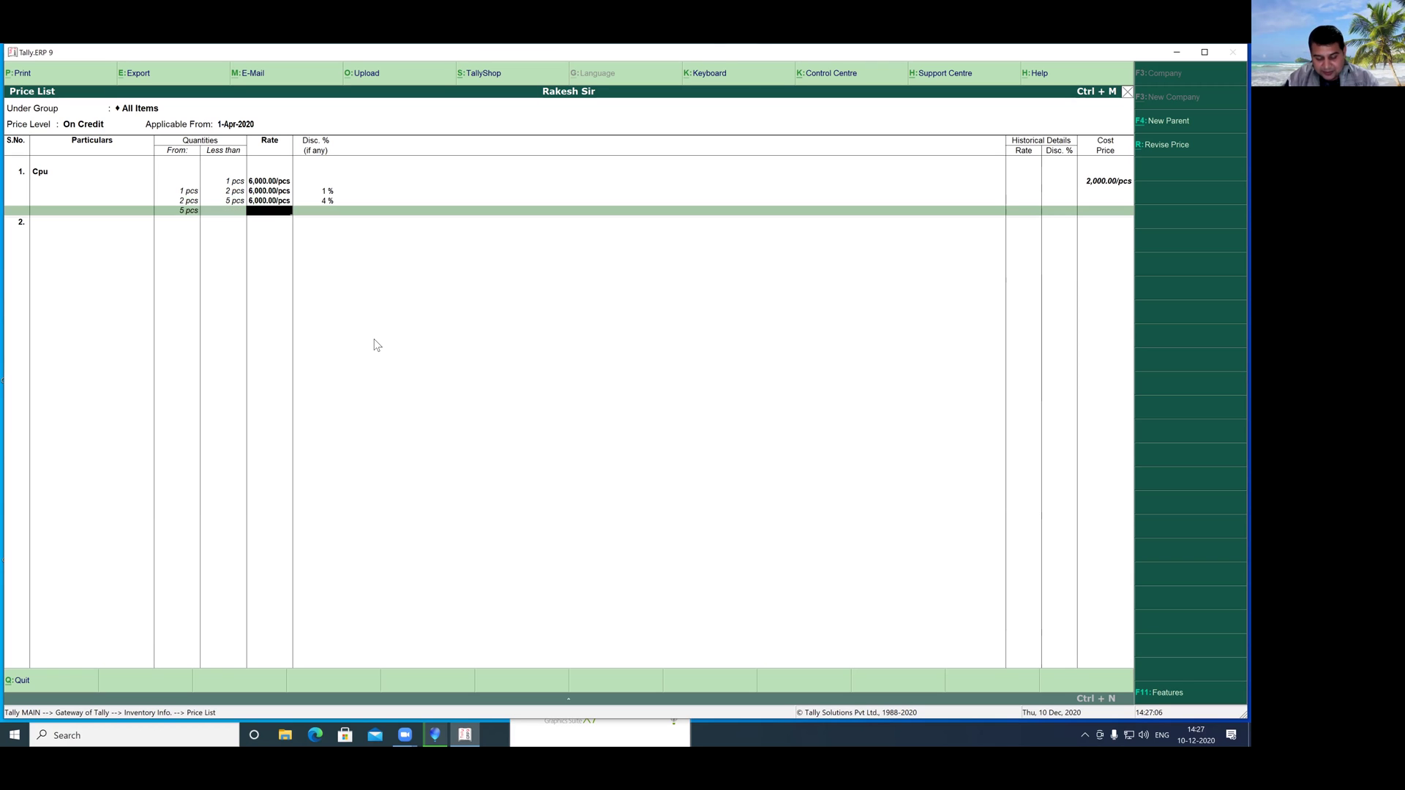
{"action": "type", "text": "5000"}
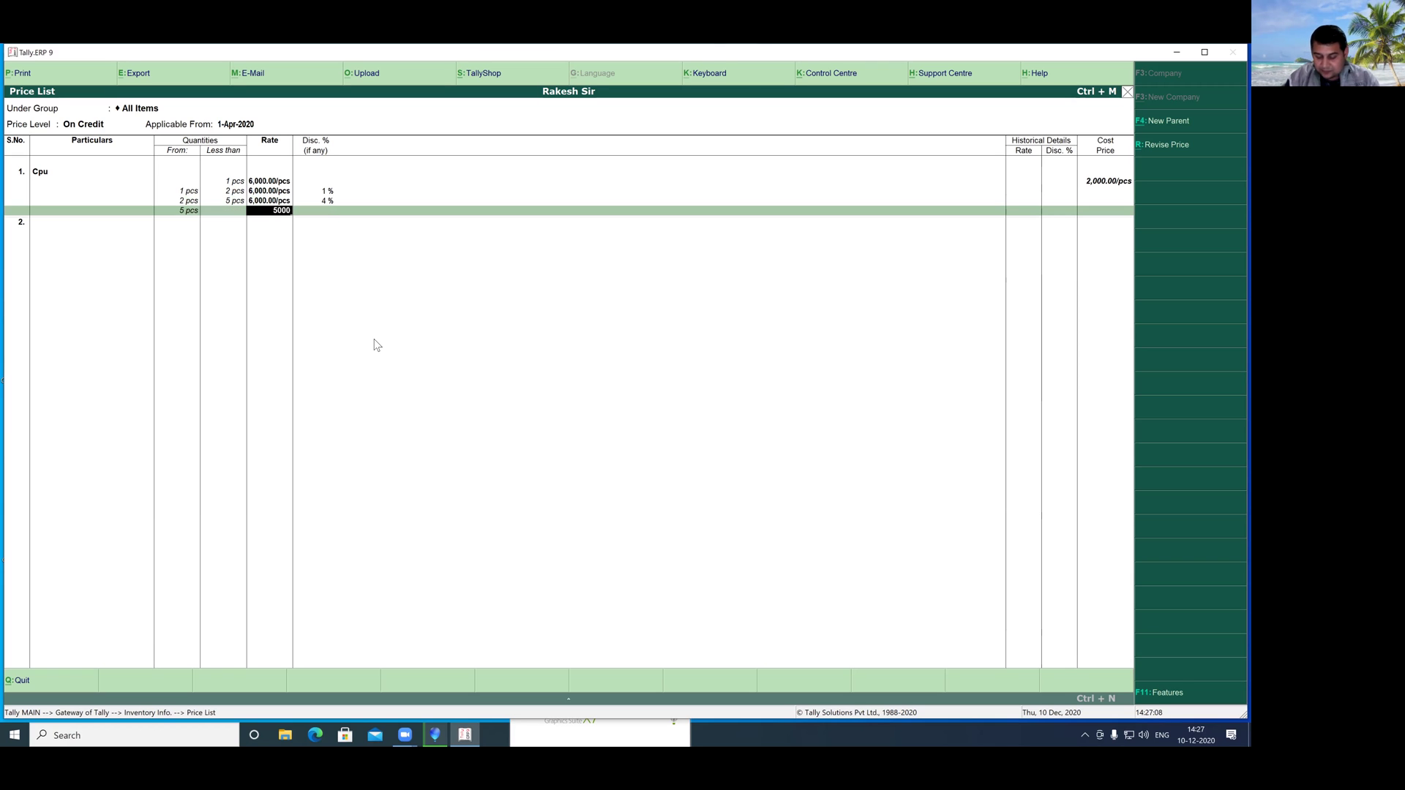
{"action": "key", "text": "Return"}
{"action": "type", "text": "10"}
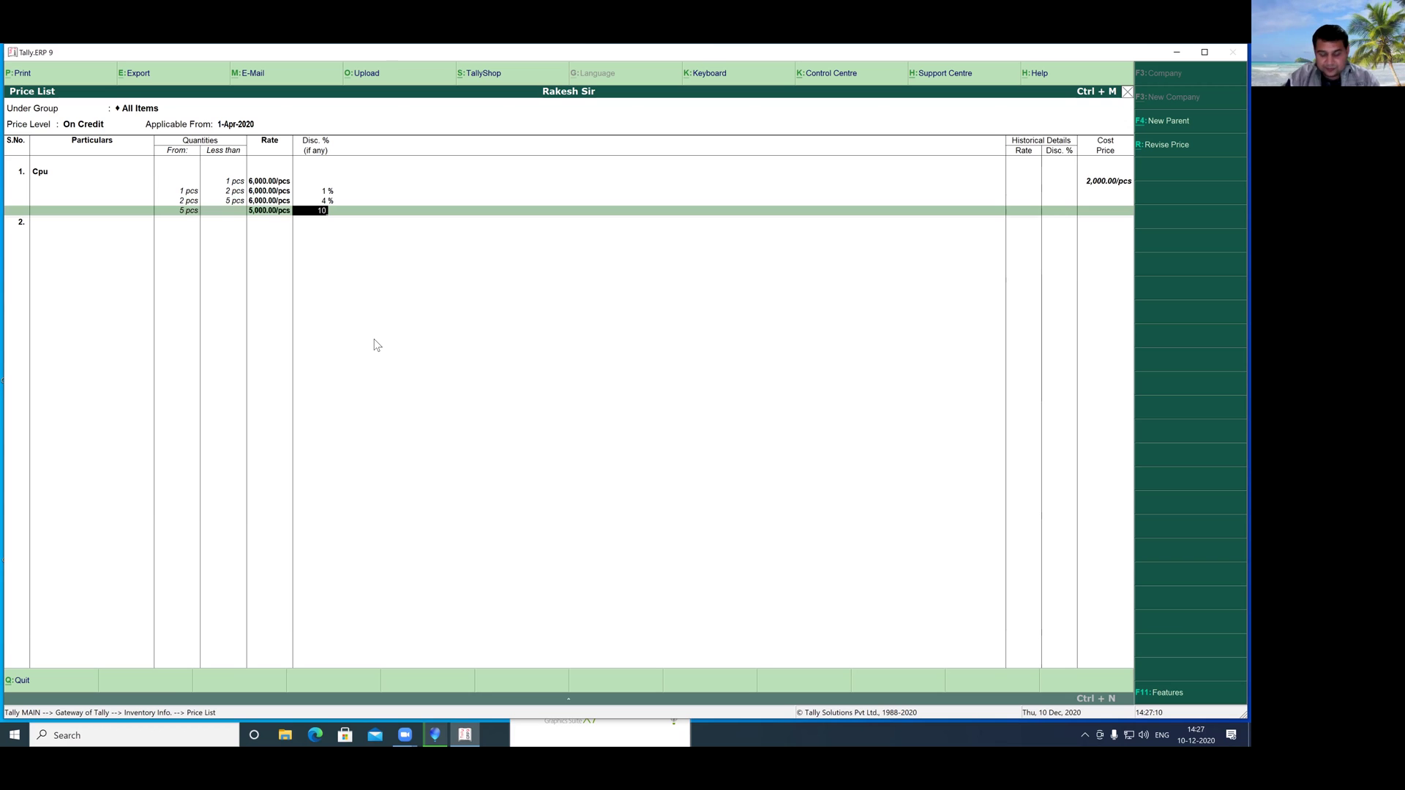
{"action": "key", "text": "Return"}
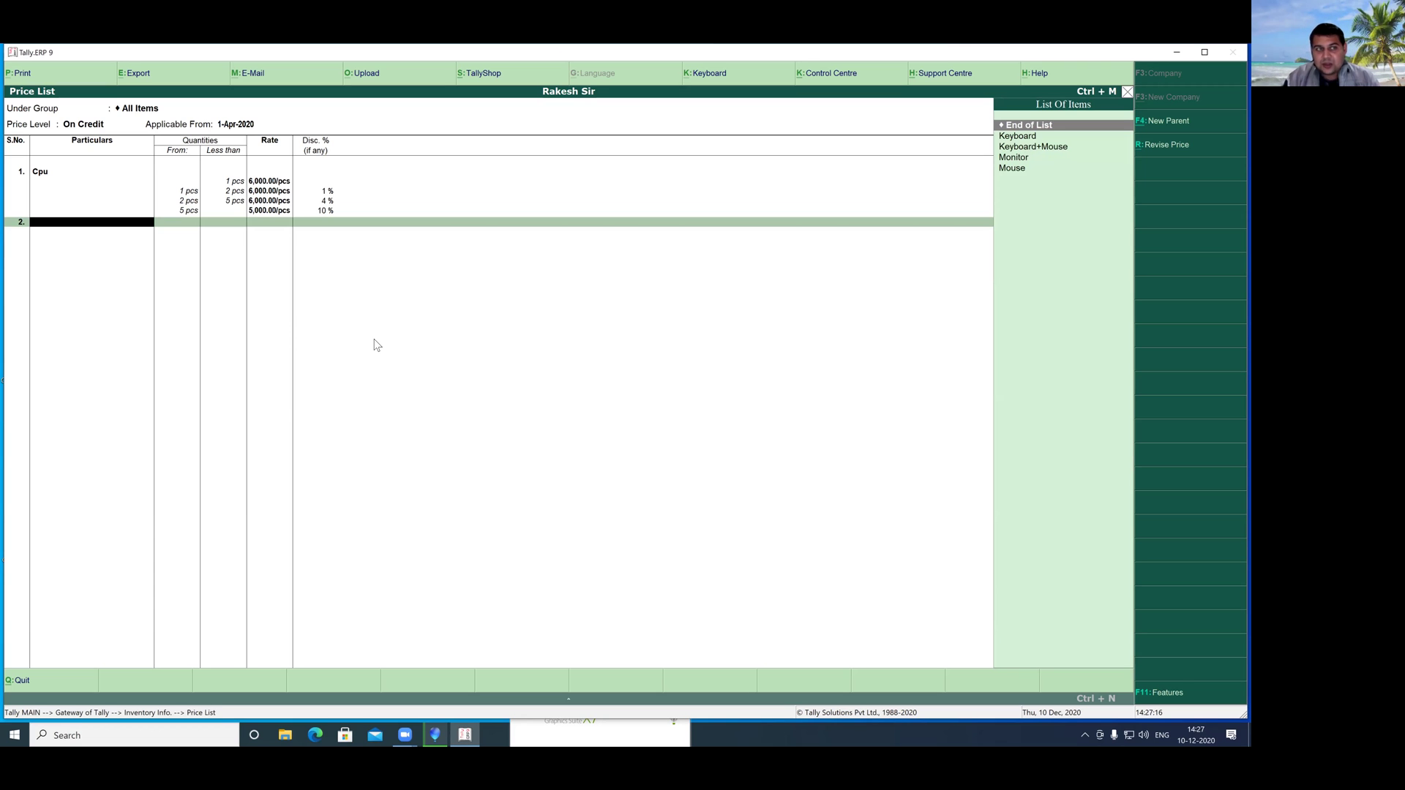
- End the item list, save the On Credit price list and return to the Gateway of Tally
{"action": "key", "text": "Return"}
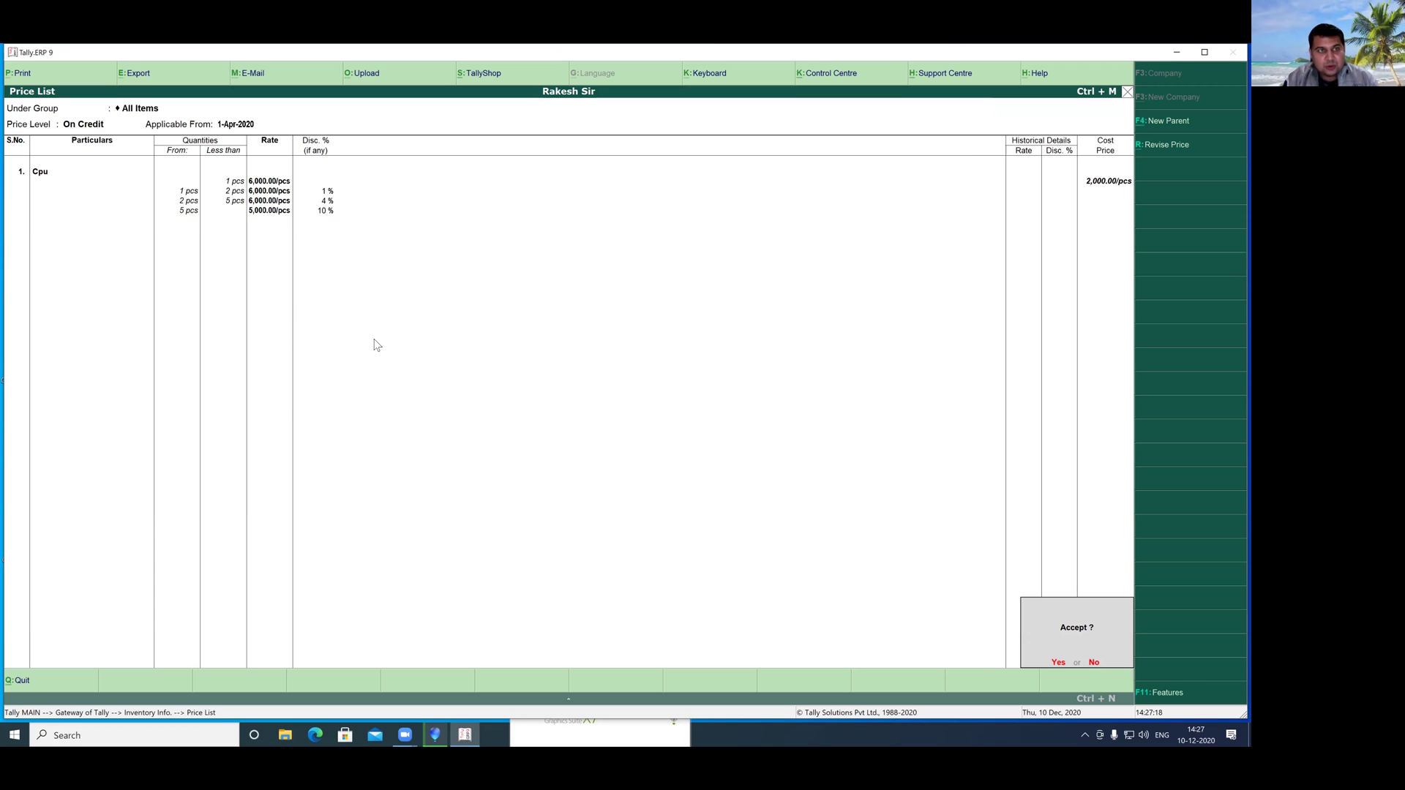
{"action": "key", "text": "Return"}
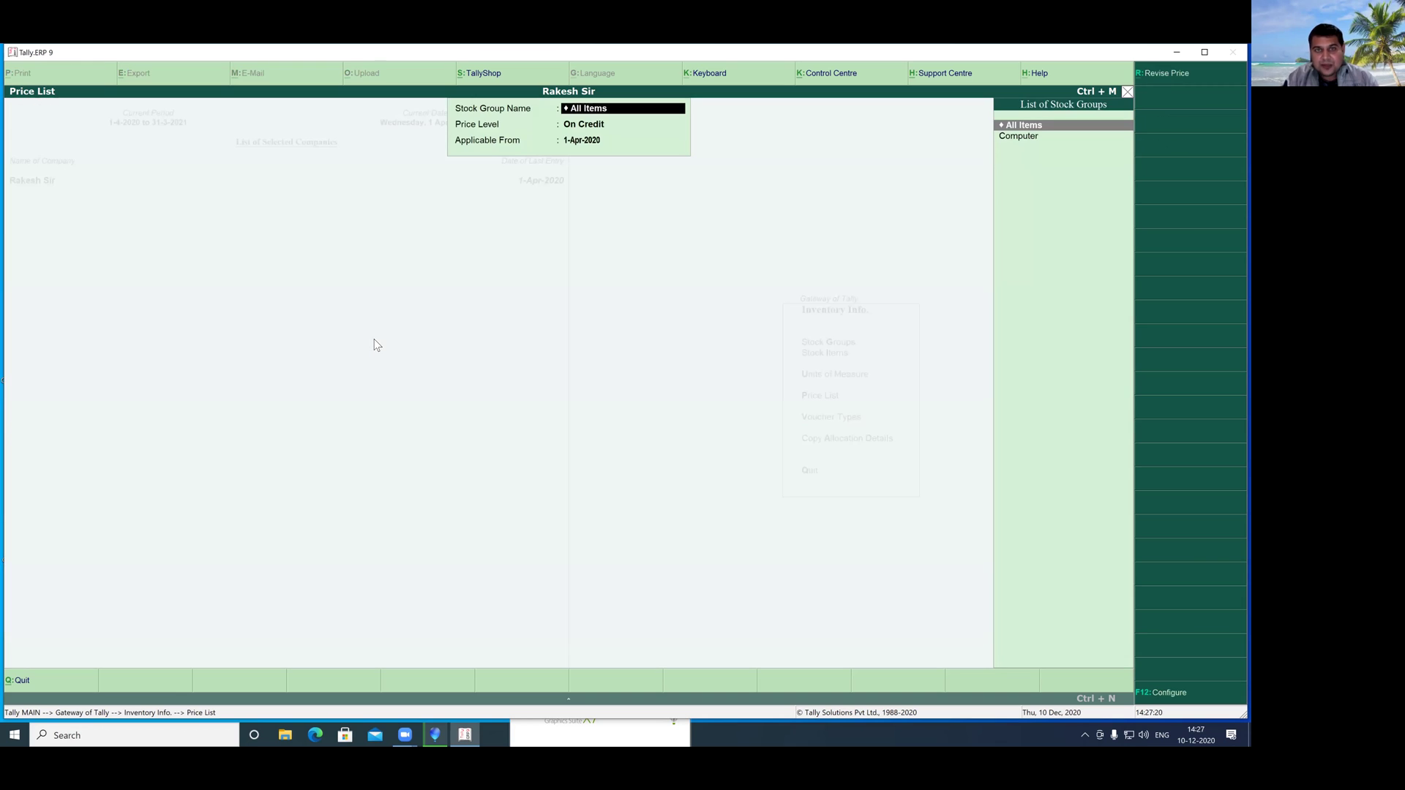
{"action": "key", "text": "Escape"}
{"action": "key", "text": "Escape"}
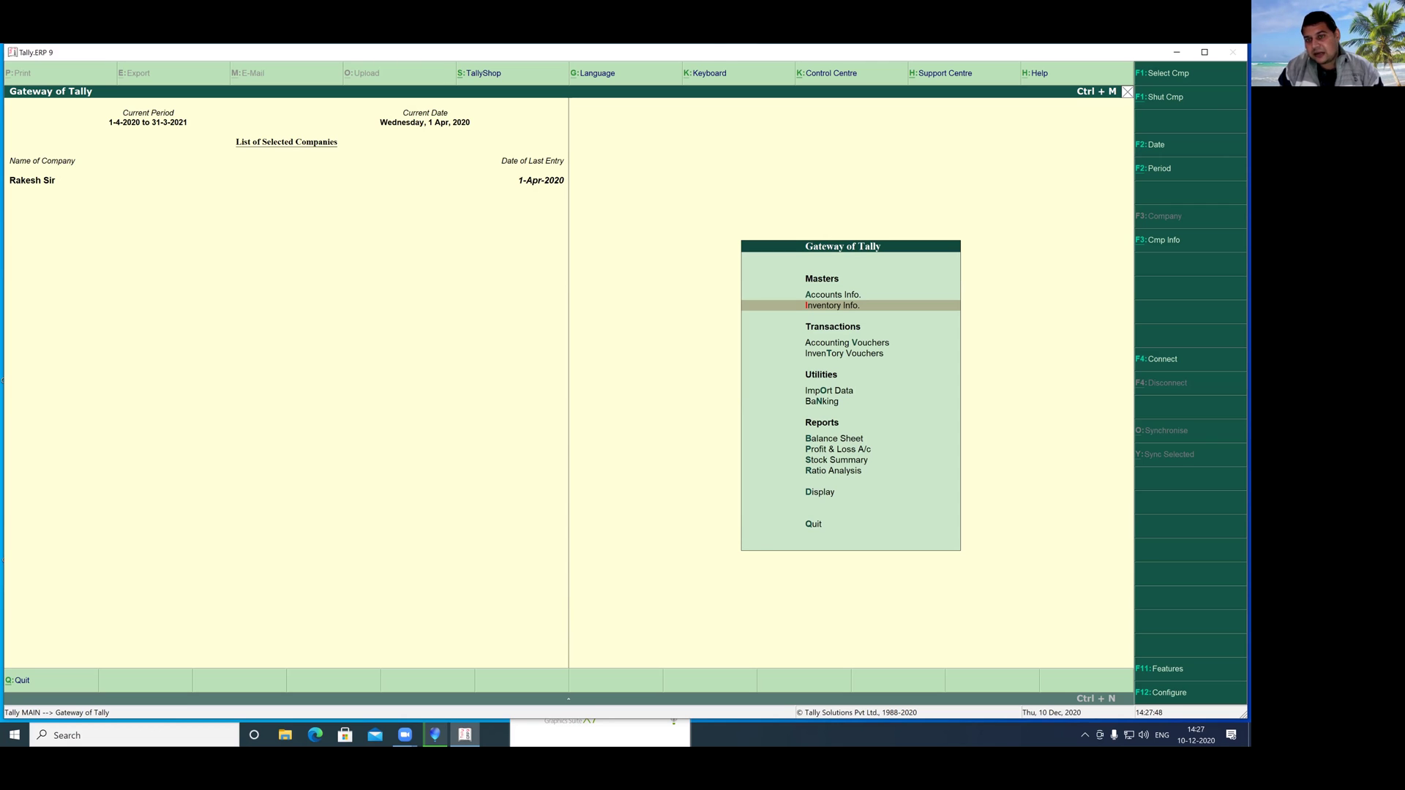
{"action": "left_click", "coordinate": [846, 342]}
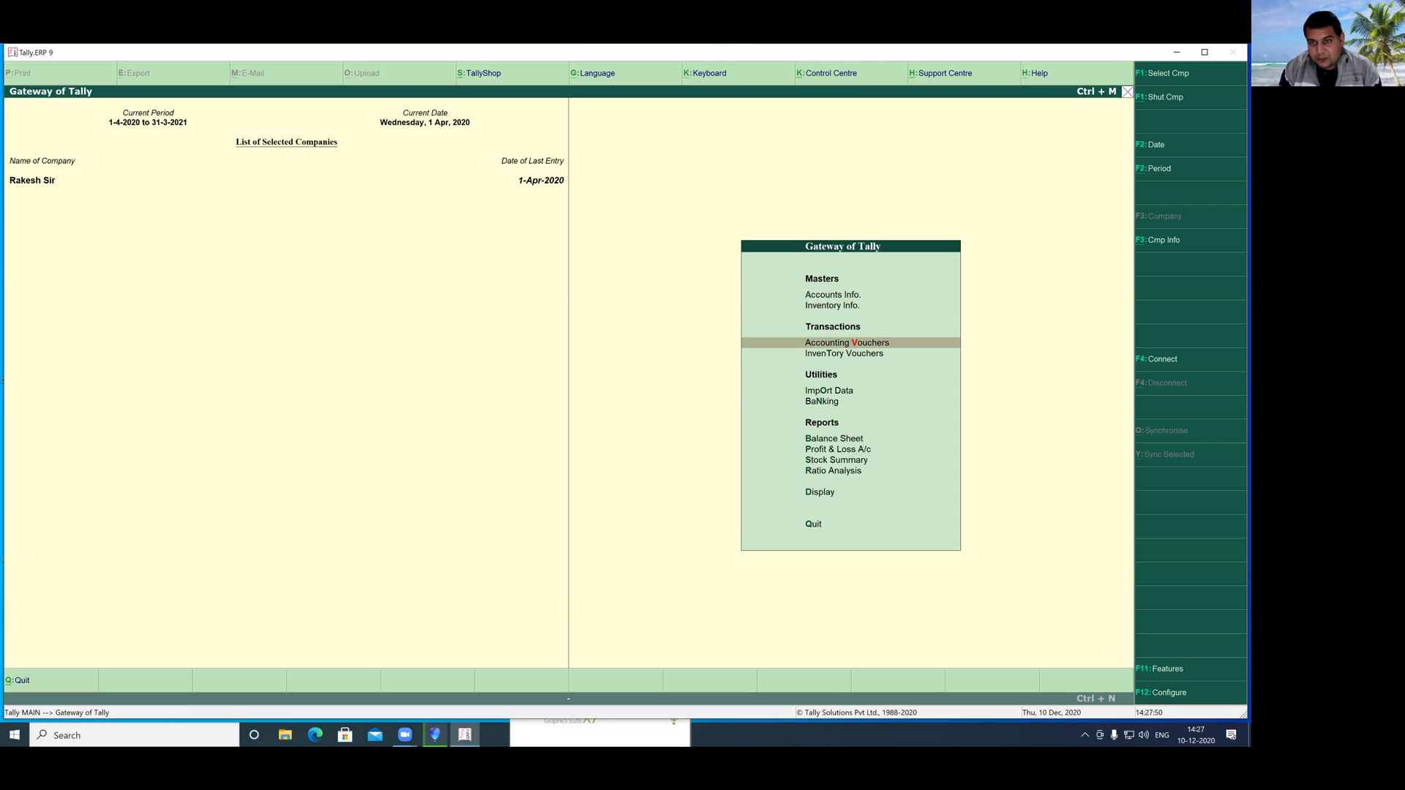
{"action": "key", "text": "Return"}
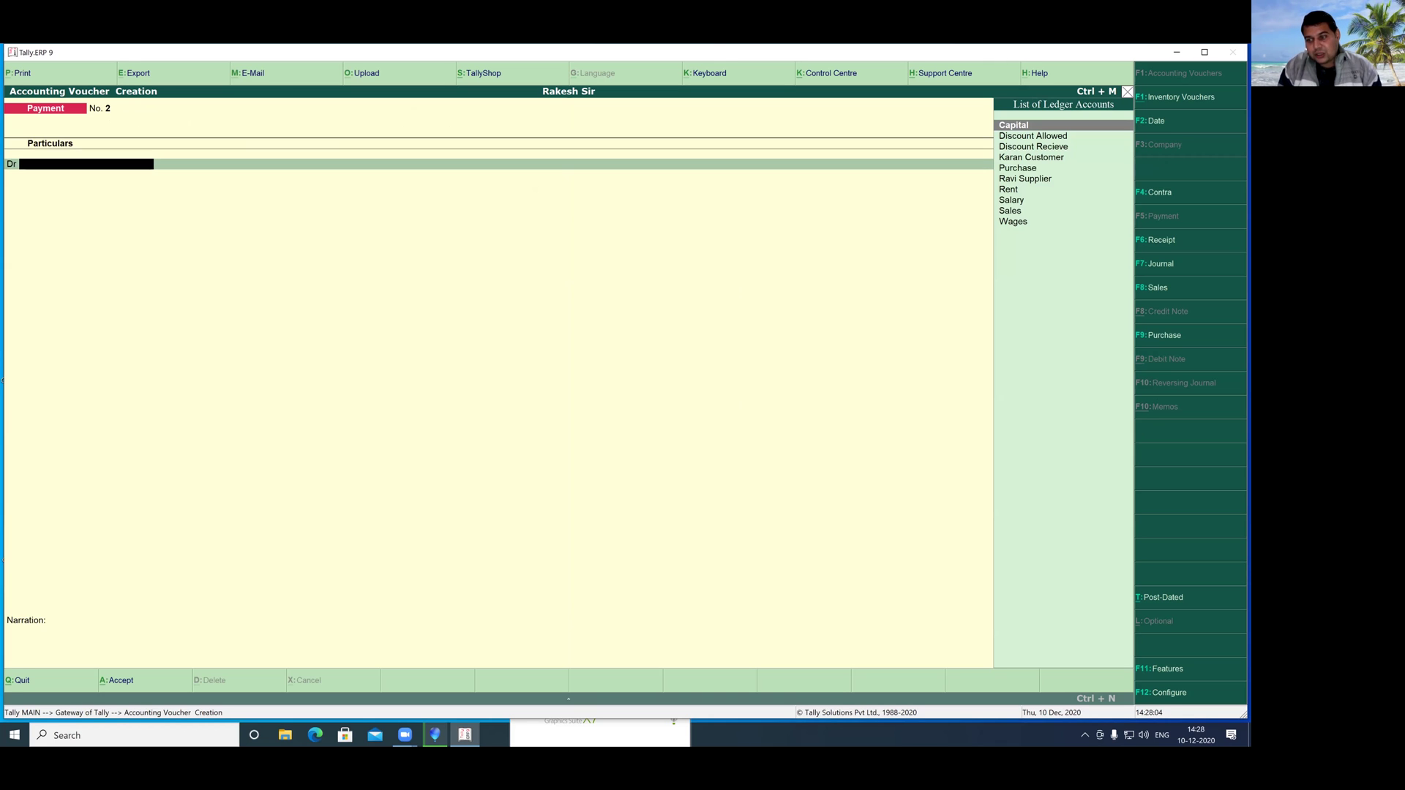
{"action": "key", "text": "Escape"}
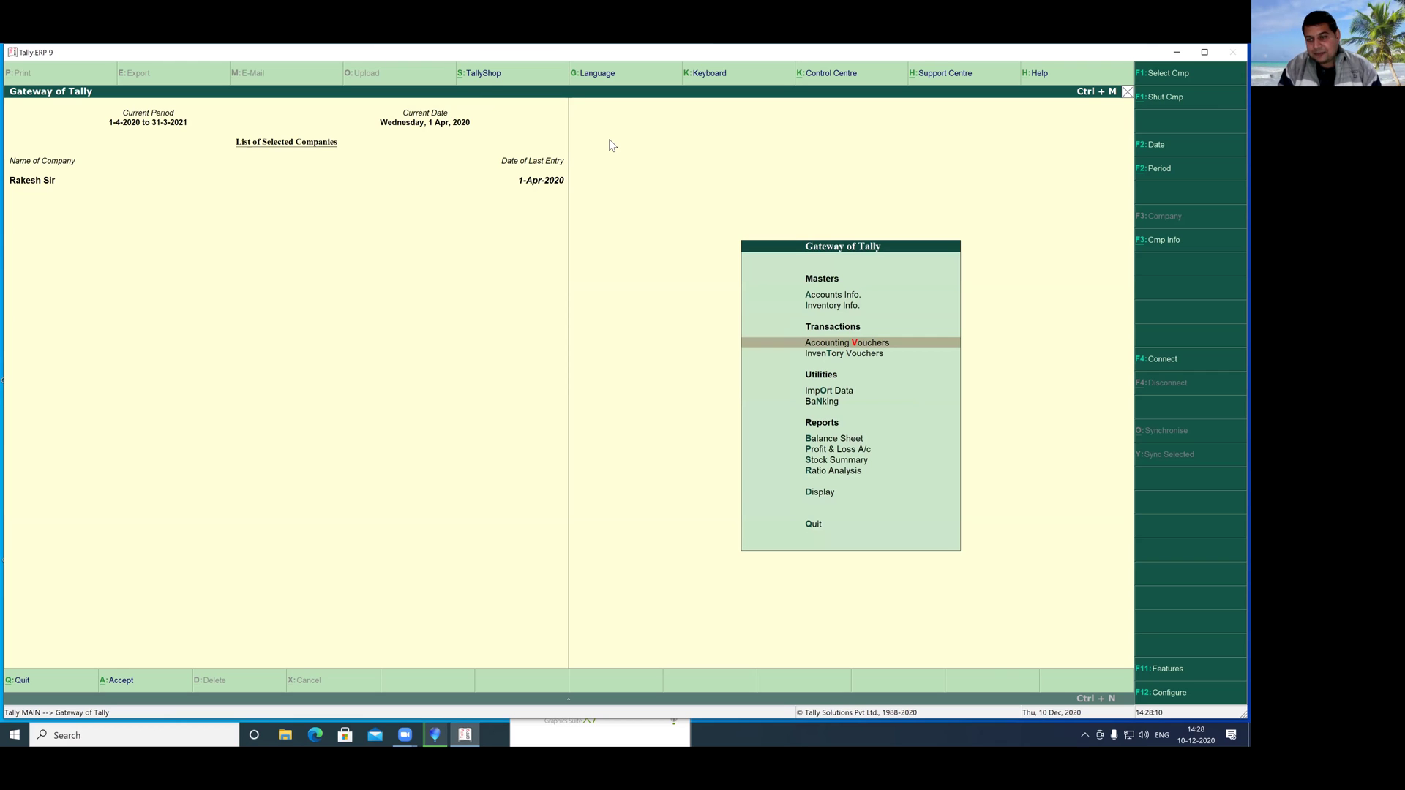
- Set the company's inventory feature for using a separate discount column in invoices to Yes
{"action": "left_click", "coordinate": [425, 133]}
{"action": "left_click", "coordinate": [1167, 668]}
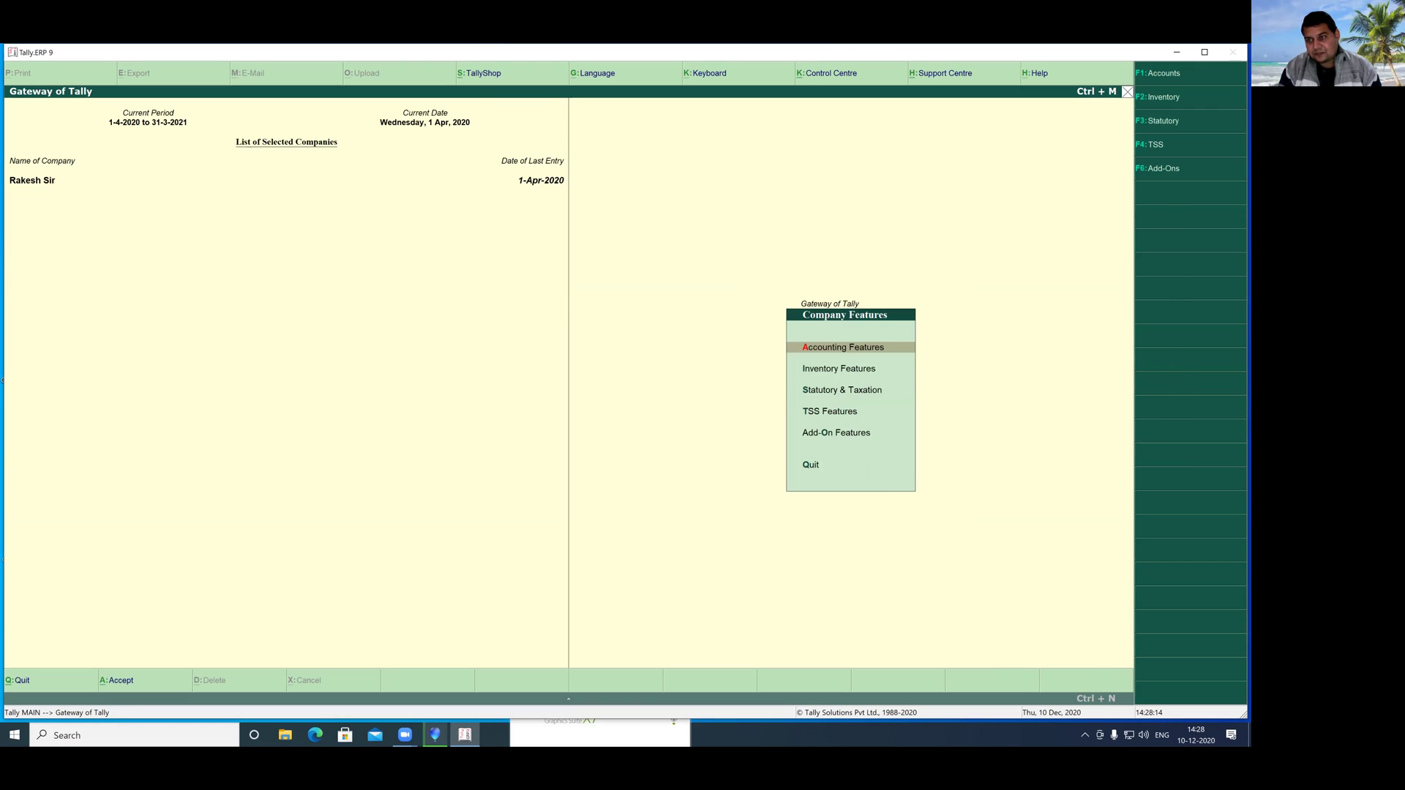
{"action": "key", "text": "Down"}
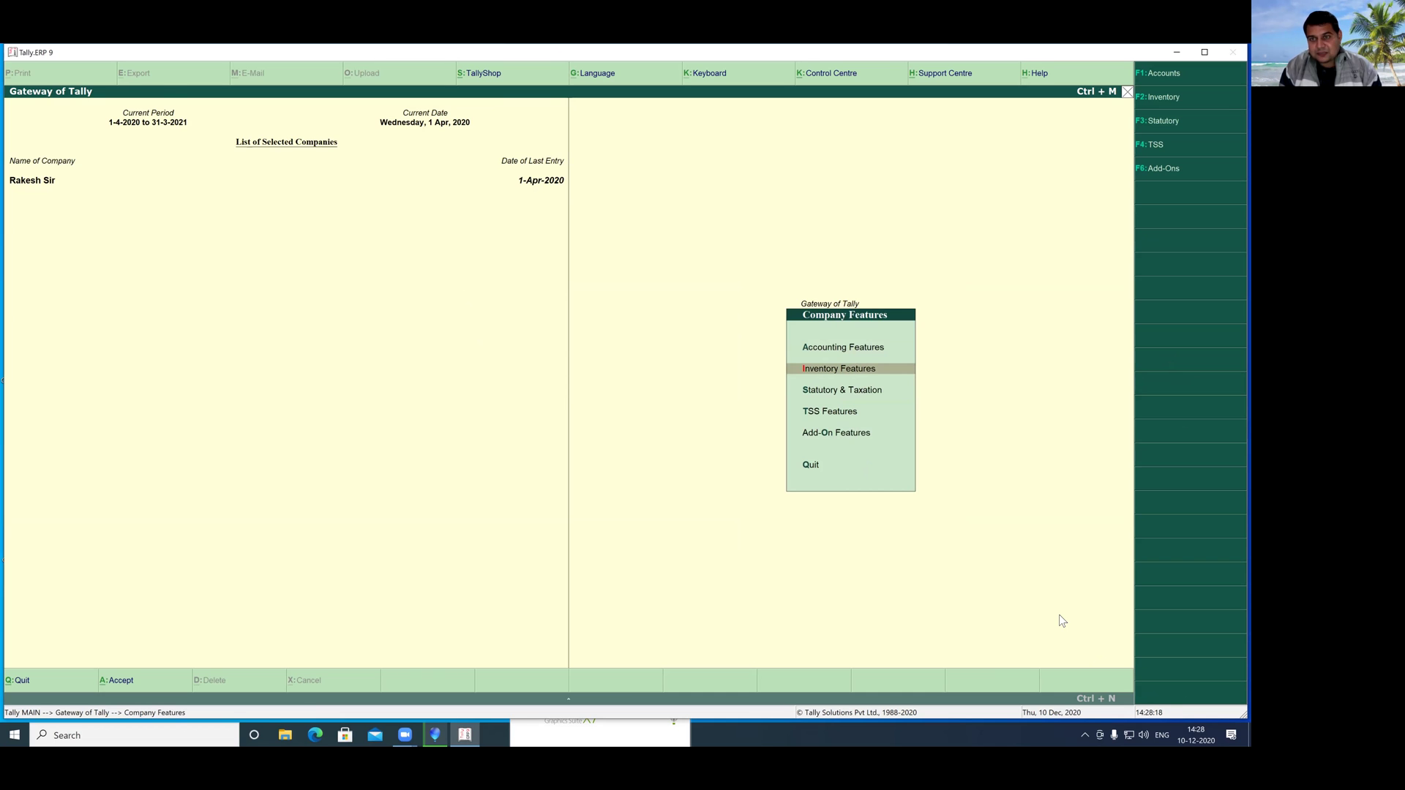
{"action": "key", "text": "Return"}
{"action": "key", "text": "Down"}
{"action": "key", "text": "Down"}
{"action": "key", "text": "Down"}
{"action": "key", "text": "Down"}
{"action": "key", "text": "Down"}
{"action": "key", "text": "Down"}
{"action": "key", "text": "Down"}
{"action": "key", "text": "Down"}
{"action": "key", "text": "Down"}
{"action": "key", "text": "Down"}
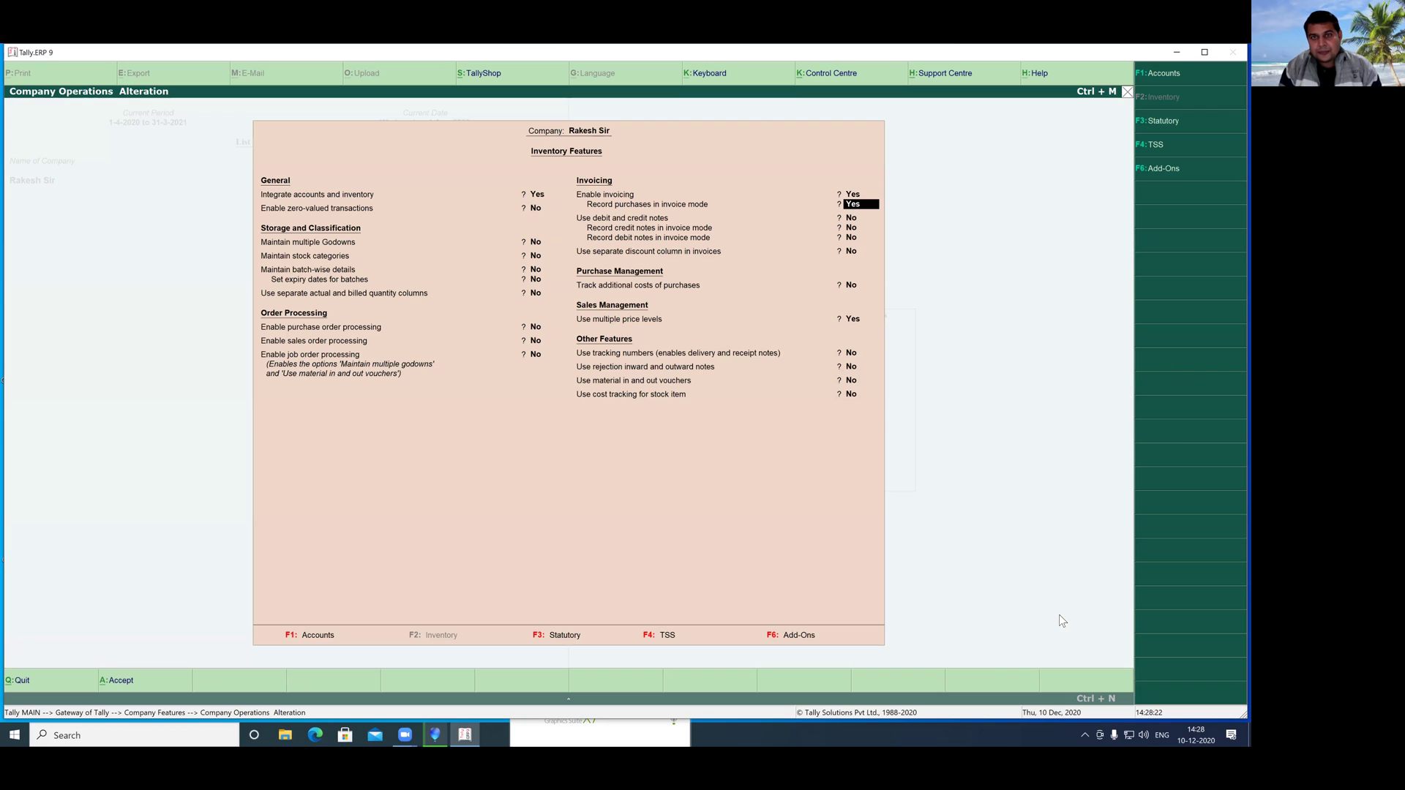
{"action": "key", "text": "Down"}
{"action": "key", "text": "Down"}
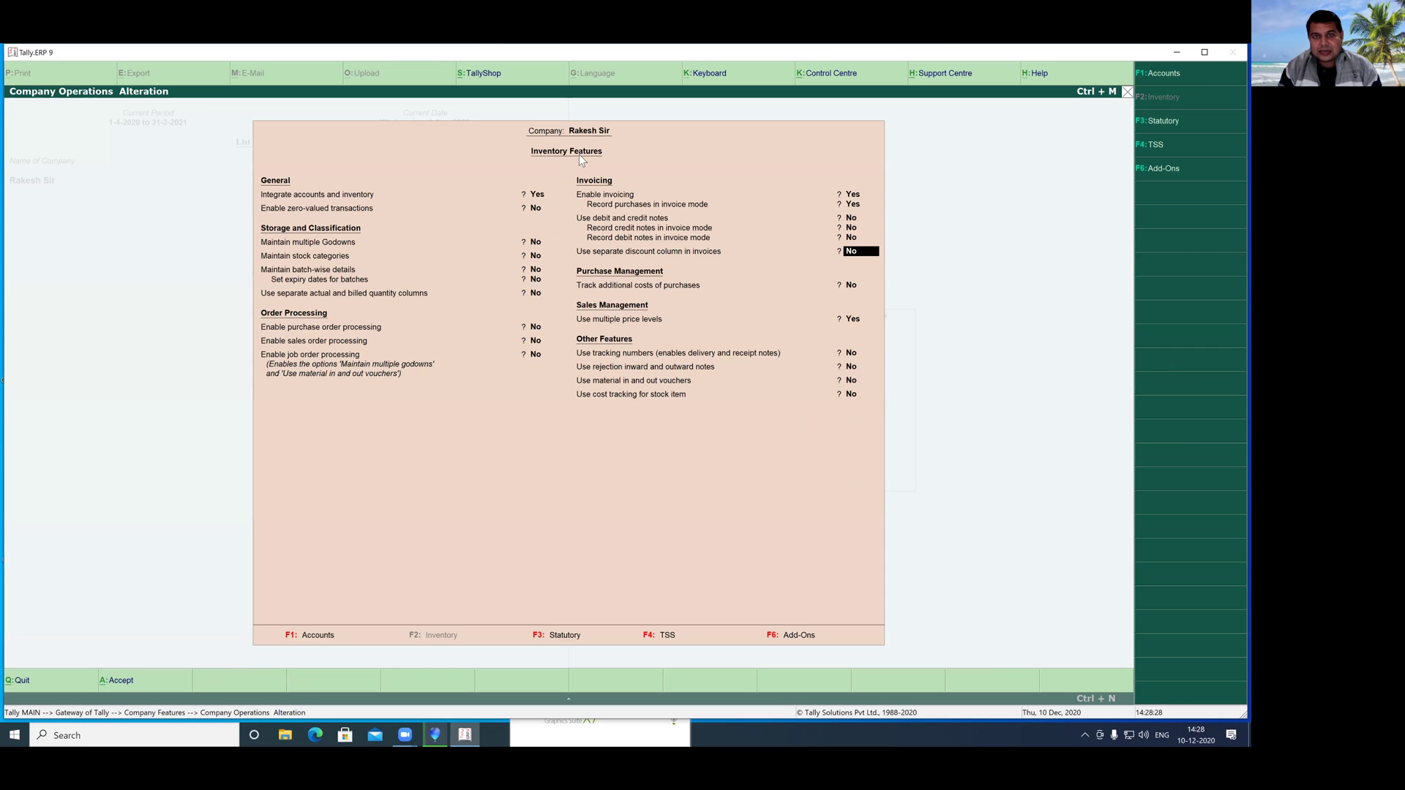
{"action": "mouse_move", "coordinate": [565, 242]}
{"action": "left_mouse_down"}
{"action": "mouse_move", "coordinate": [593, 260]}
{"action": "mouse_move", "coordinate": [888, 264]}
{"action": "left_mouse_up"}
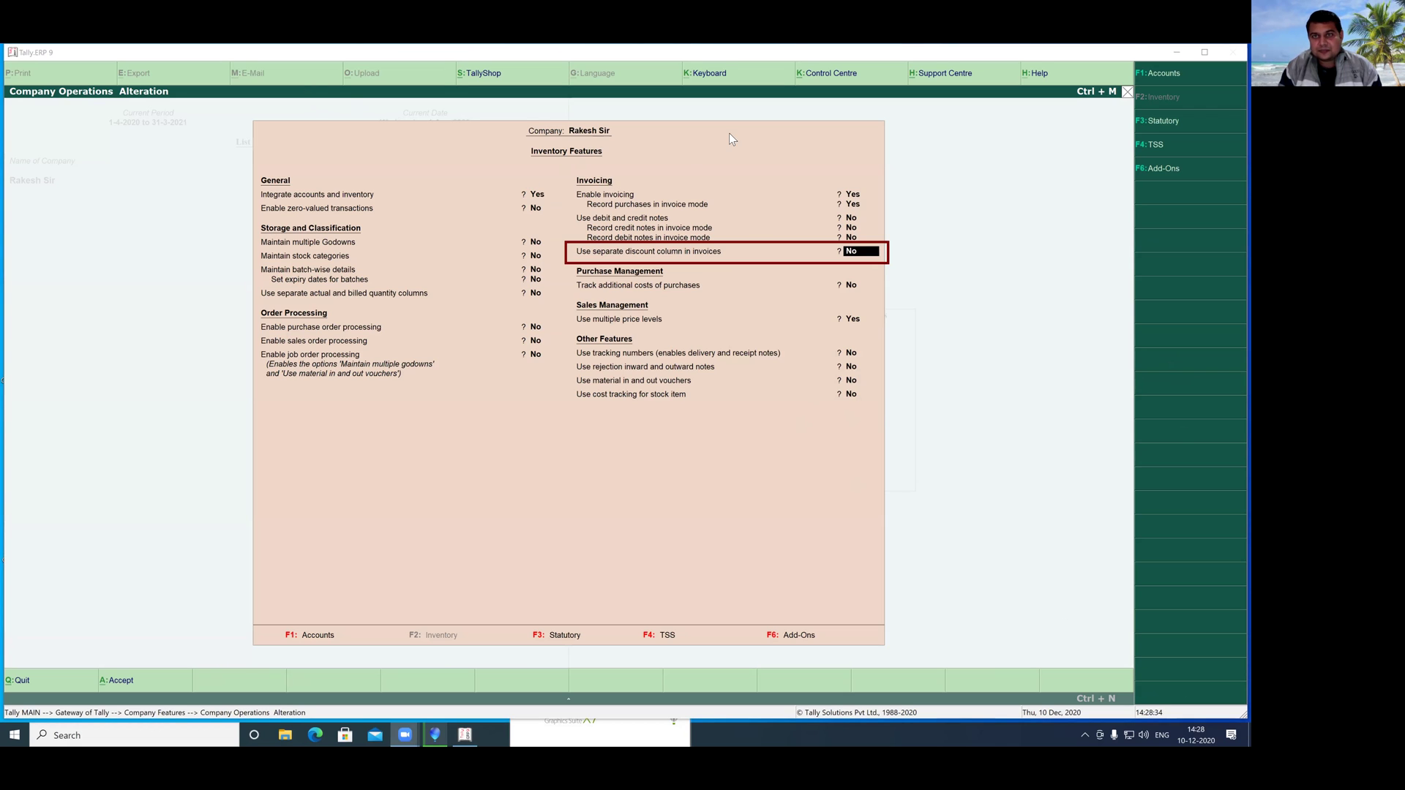
{"action": "left_click", "coordinate": [771, 137]}
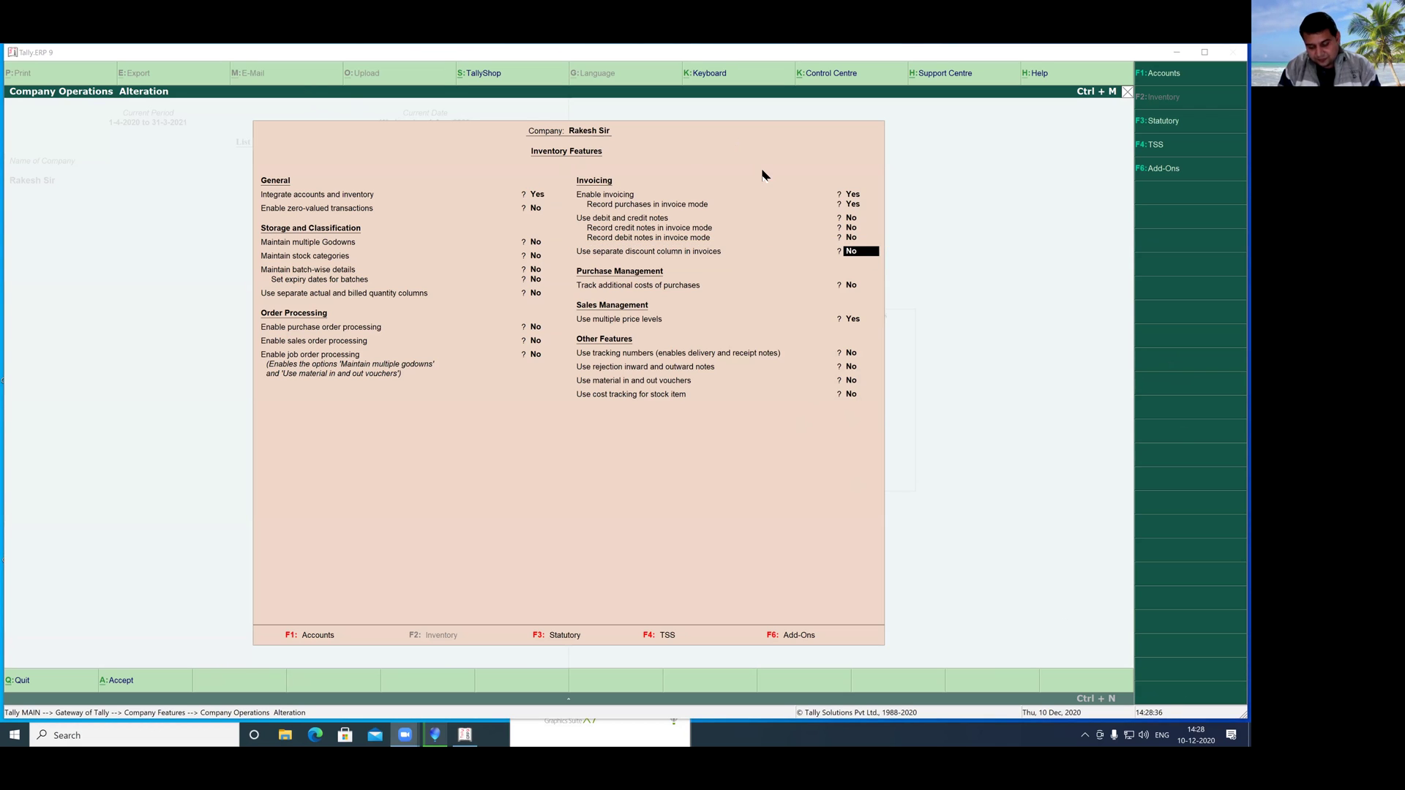
{"action": "left_click", "coordinate": [863, 260]}
{"action": "type", "text": "y"}
- Keep the remaining inventory features and the Cash and On Credit price levels, and save the company features
{"action": "key", "text": "Return"}
{"action": "key", "text": "Return"}
{"action": "key", "text": "Return"}
{"action": "key", "text": "Return"}
{"action": "key", "text": "Return"}
{"action": "key", "text": "Return"}
{"action": "key", "text": "Return"}
{"action": "key", "text": "Return"}
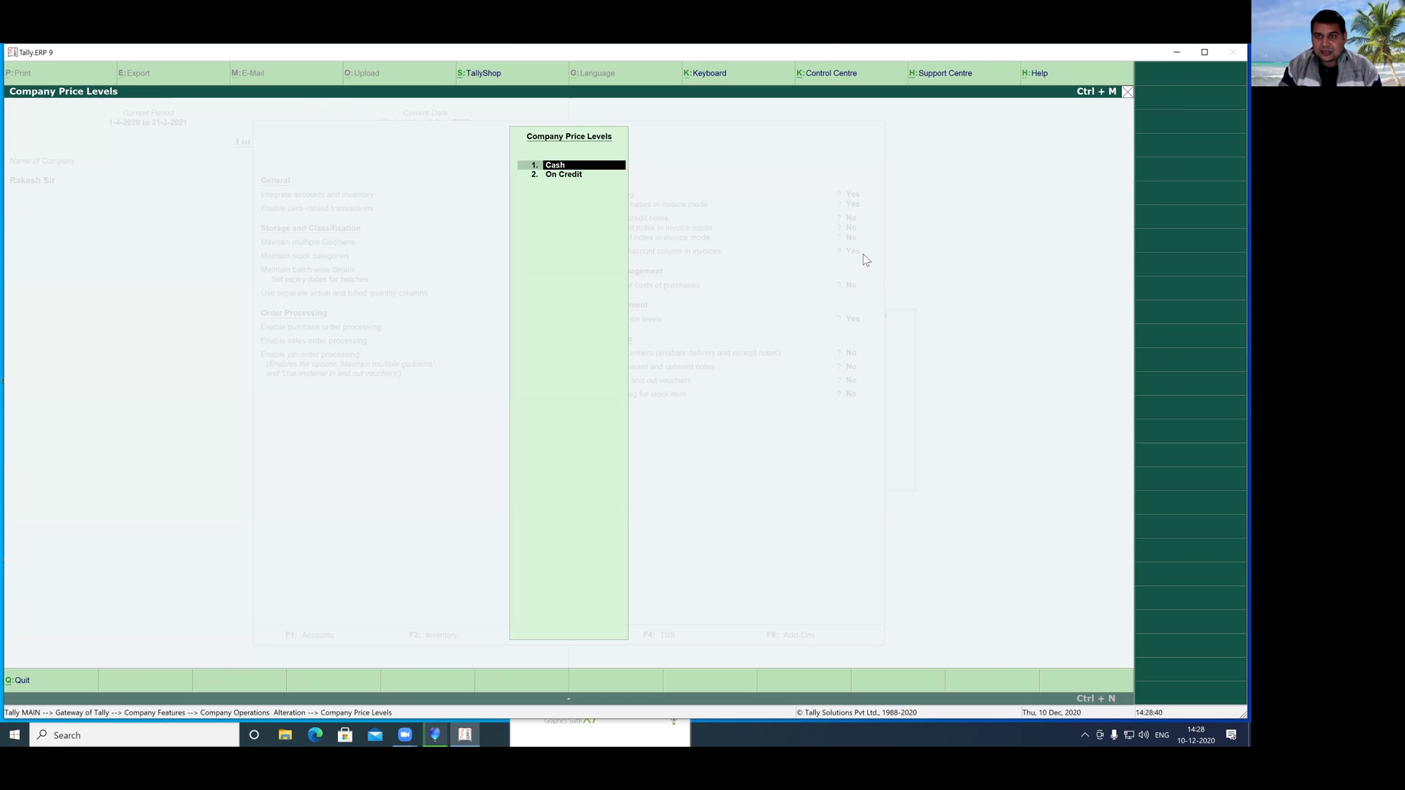
{"action": "key", "text": "Return"}
{"action": "key", "text": "Return"}
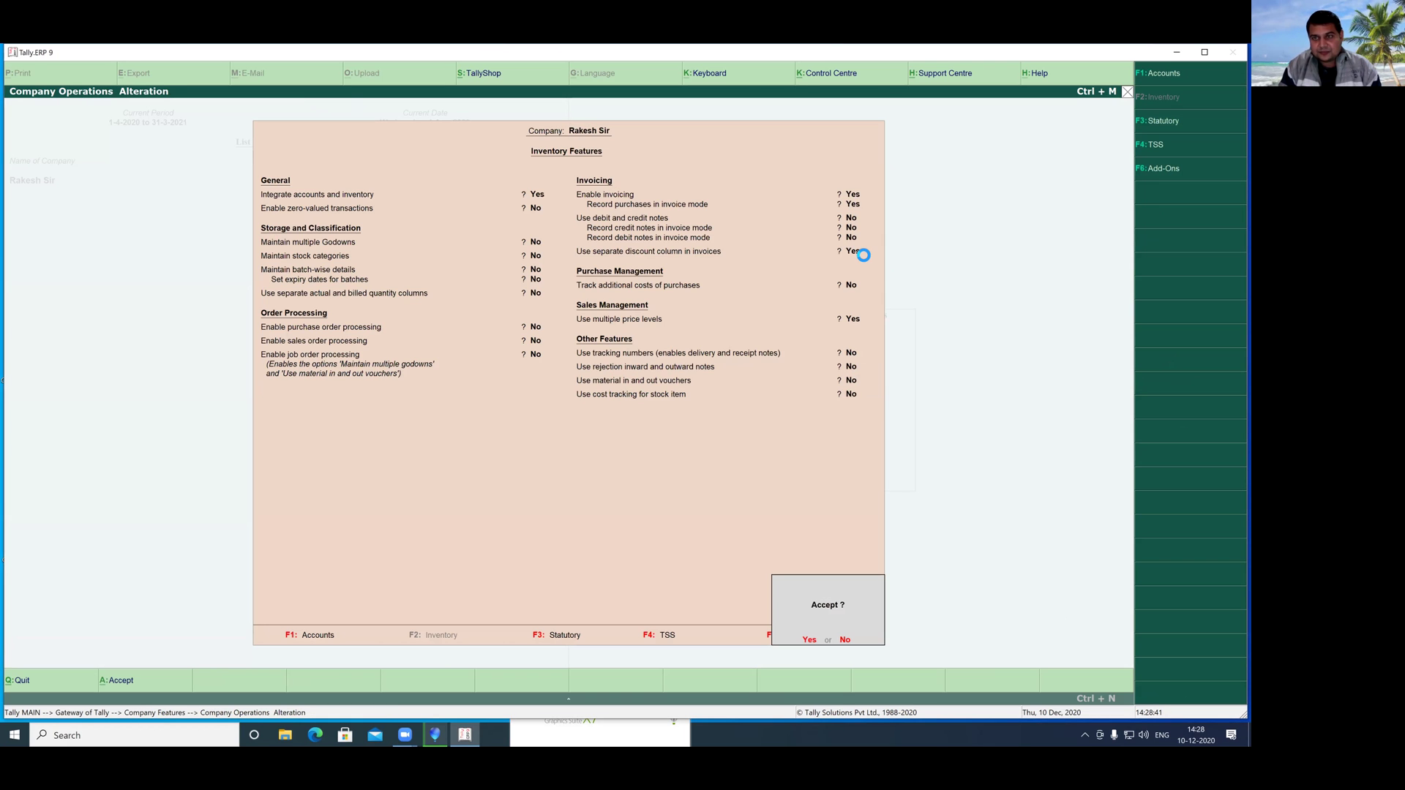
{"action": "key", "text": "Return"}
{"action": "key", "text": "Escape"}
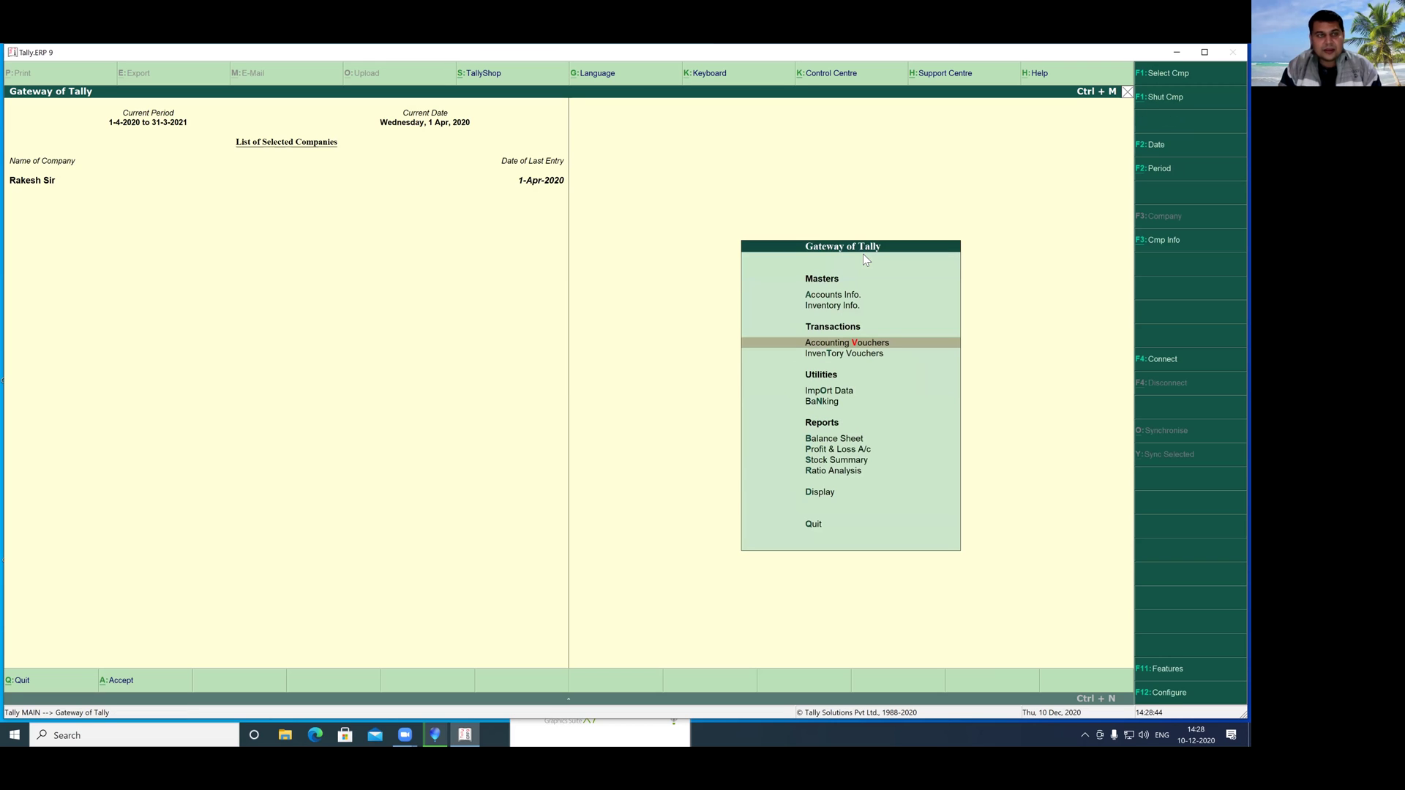
- Start a new sales voucher with reference number 1
{"action": "key", "text": "Return"}
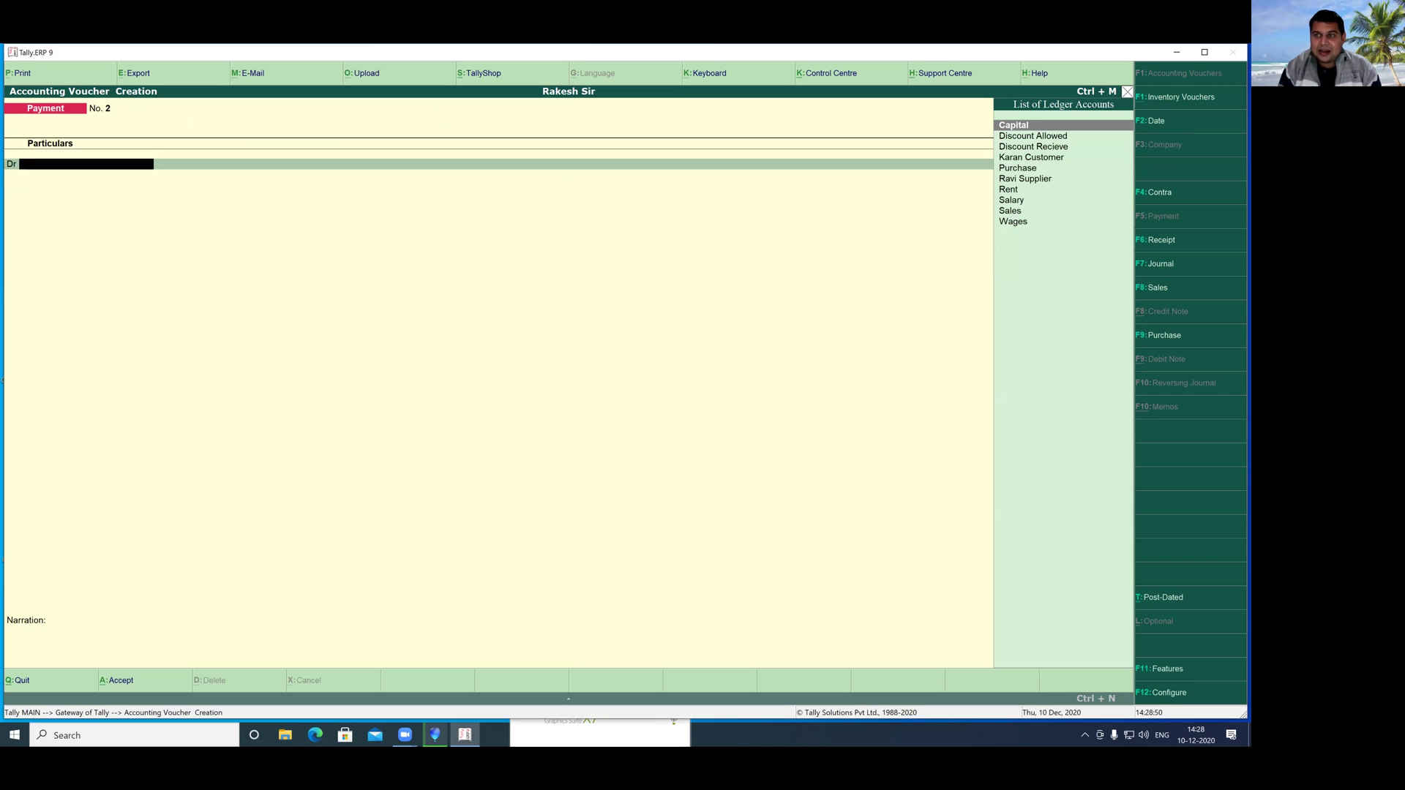
{"action": "key", "text": "F8"}
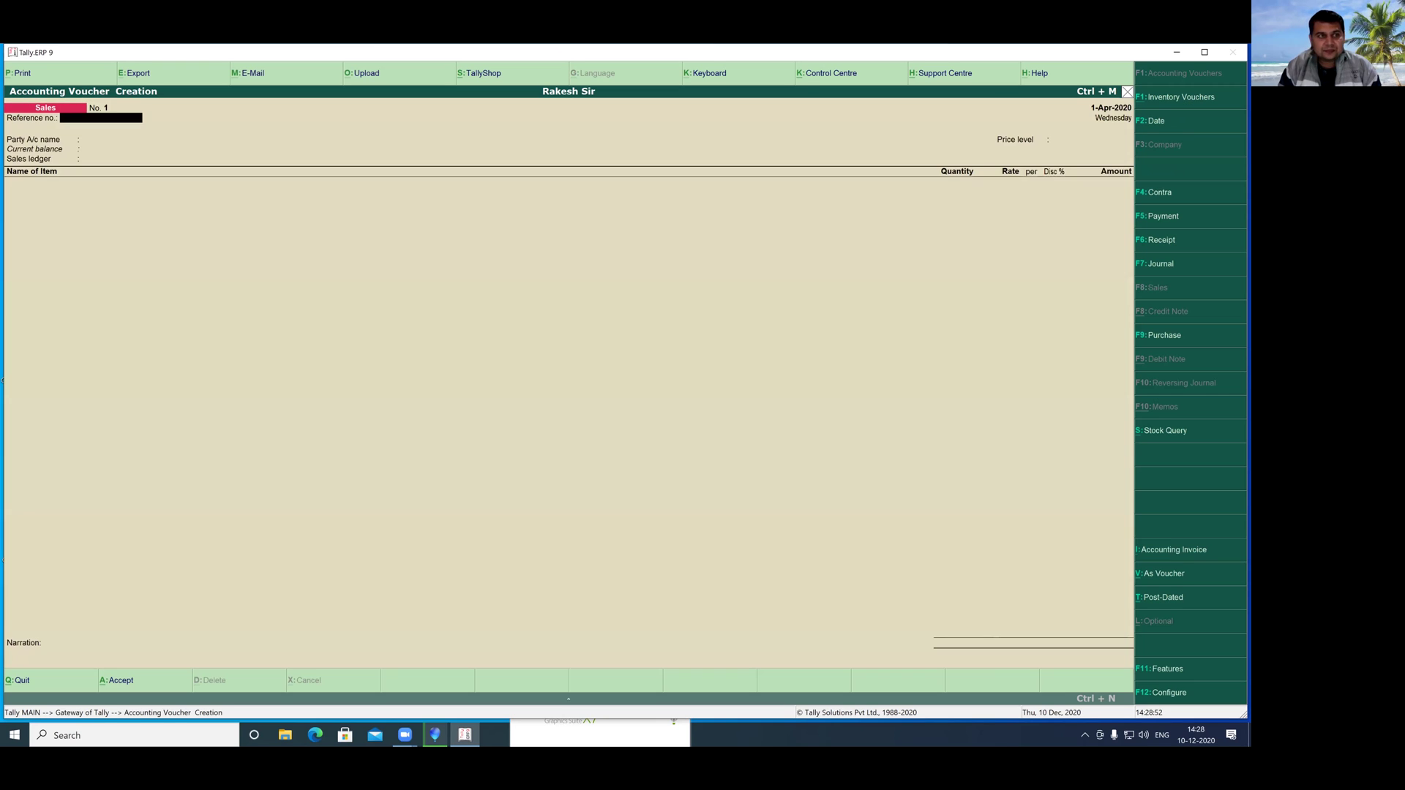
{"action": "key", "text": "Return"}
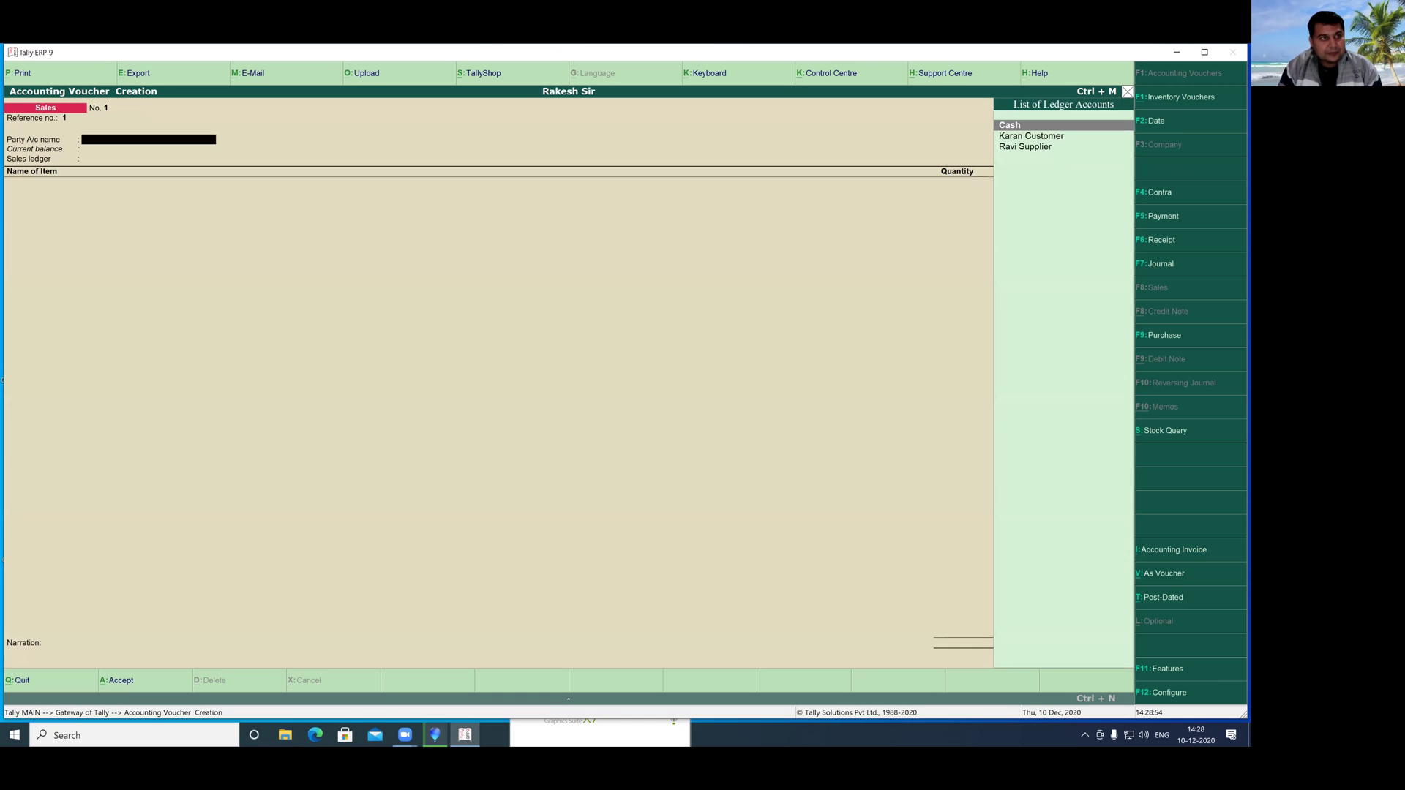
- Set the voucher's party account to Cash with blank despatch and order details, and use Sales as the sales ledger
{"action": "key", "text": "Down"}
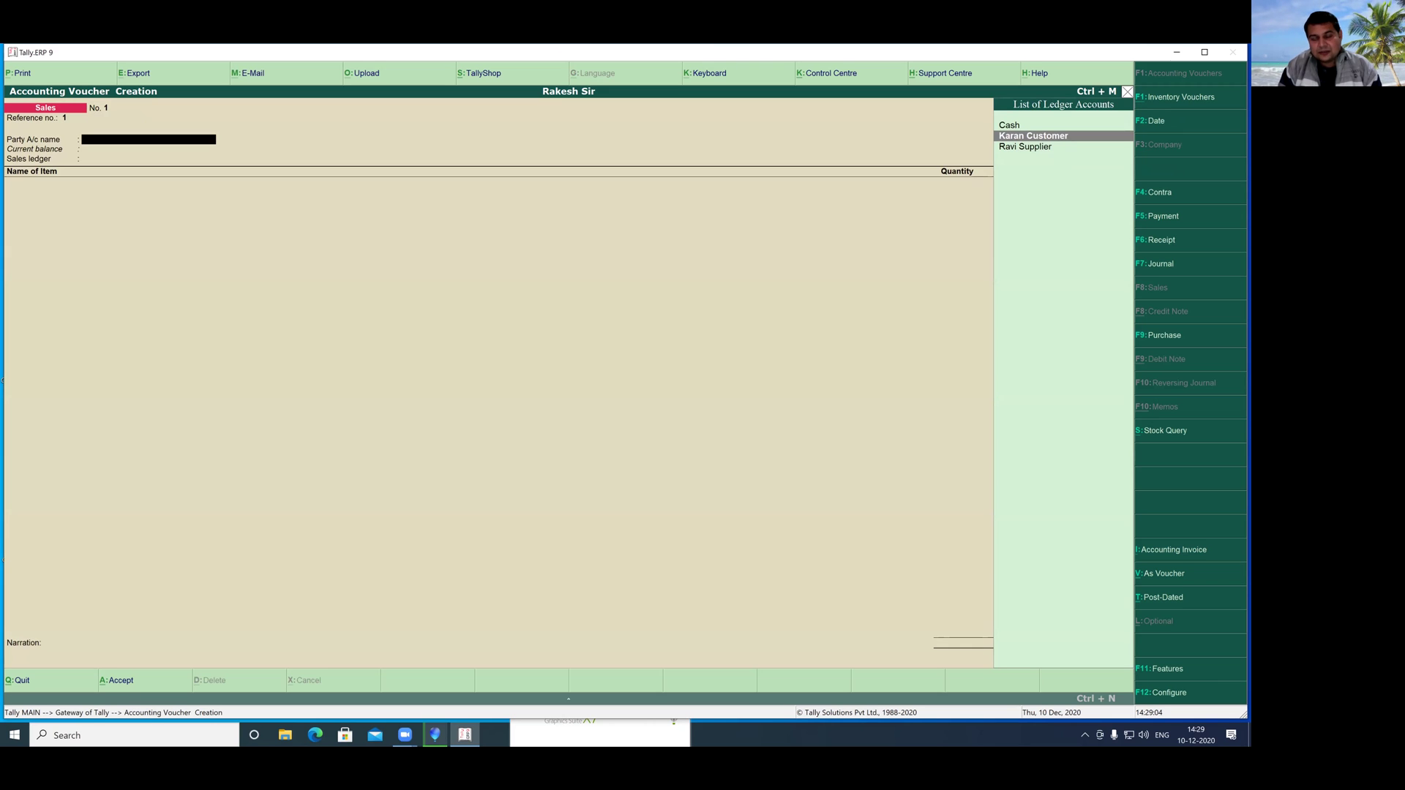
{"action": "type", "text": "C"}
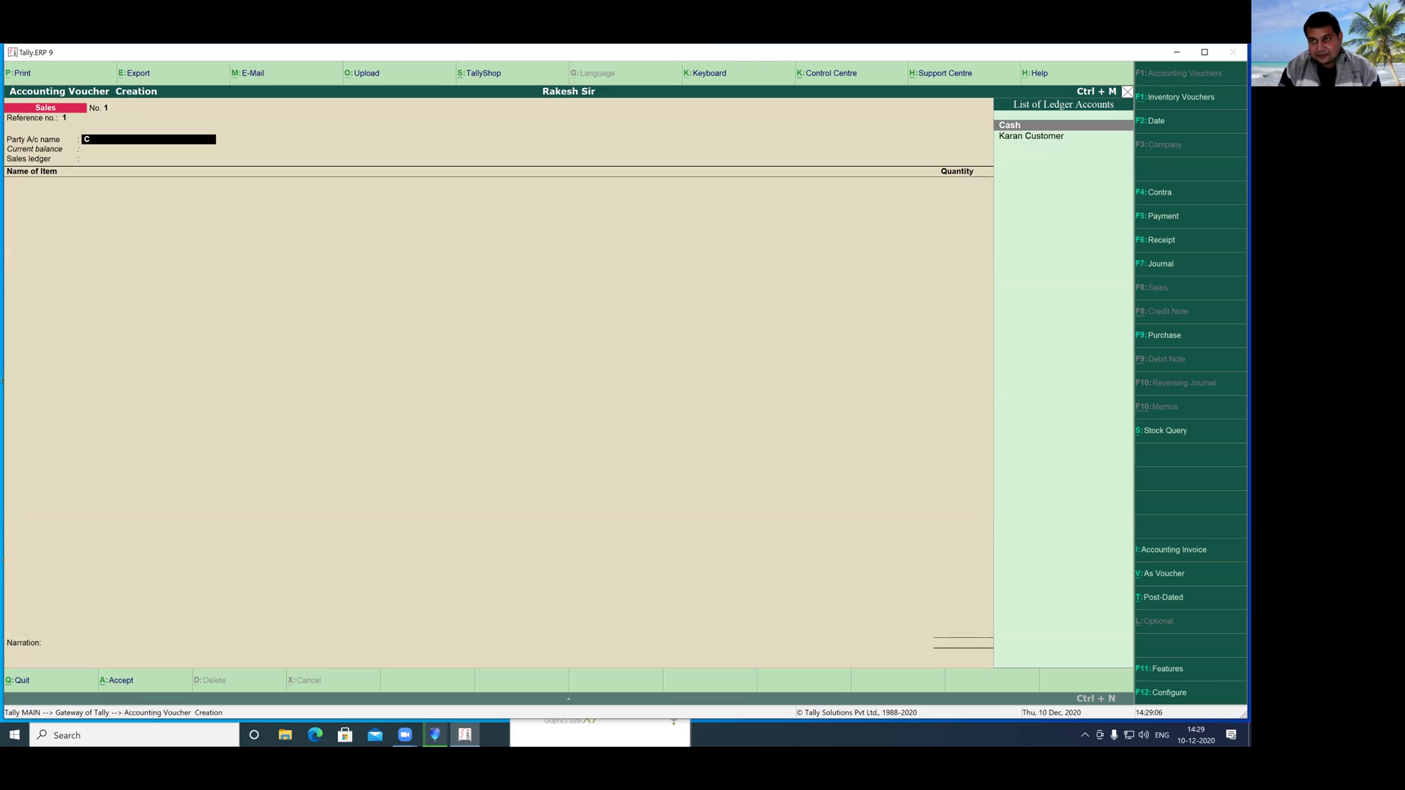
{"action": "key", "text": "Return"}
{"action": "key", "text": "Return"}
{"action": "key", "text": "Return"}
{"action": "key", "text": "Return"}
{"action": "key", "text": "Return"}
{"action": "key", "text": "Return"}
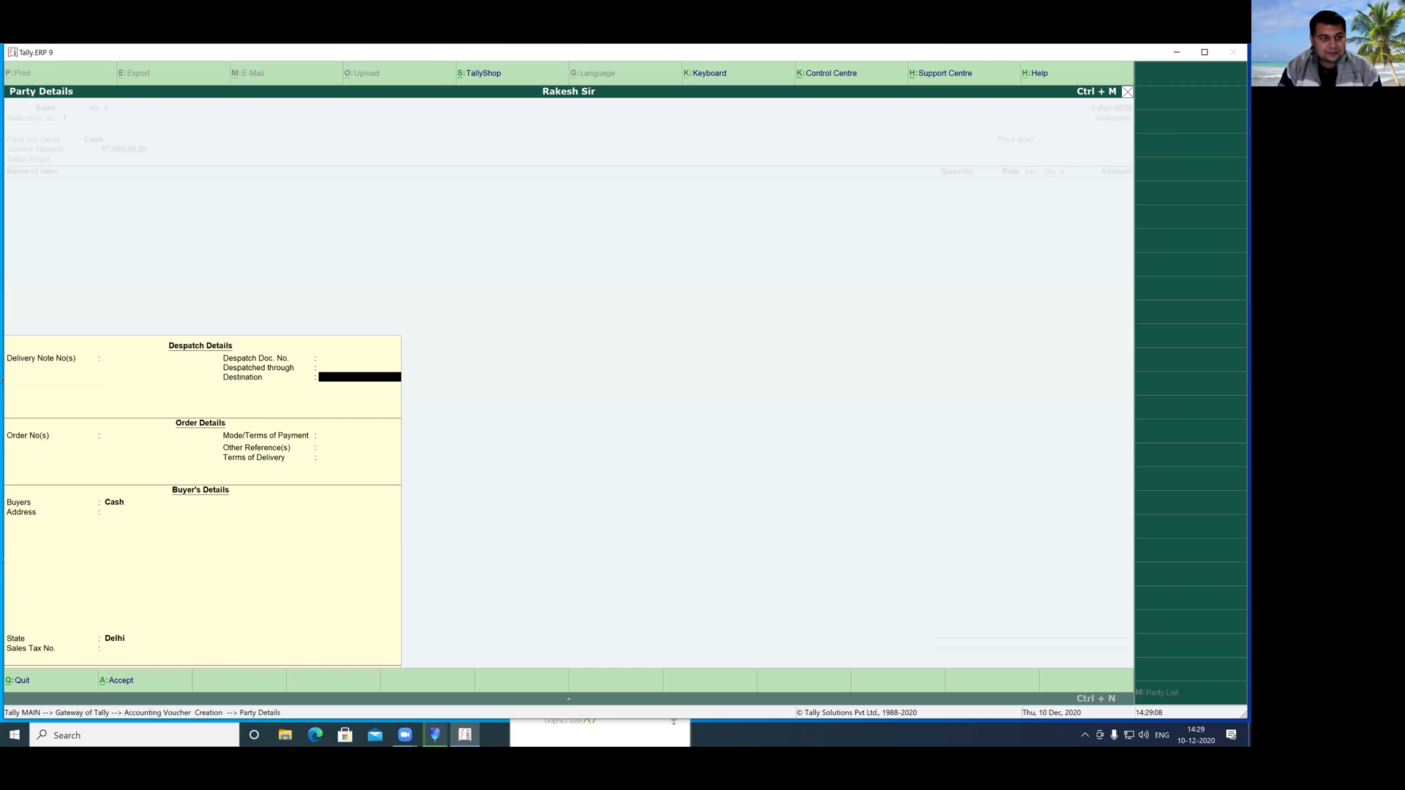
{"action": "key", "text": "Return"}
{"action": "key", "text": "Return"}
{"action": "key", "text": "Return"}
{"action": "key", "text": "Return"}
{"action": "key", "text": "Return"}
{"action": "key", "text": "Return"}
{"action": "key", "text": "Return"}
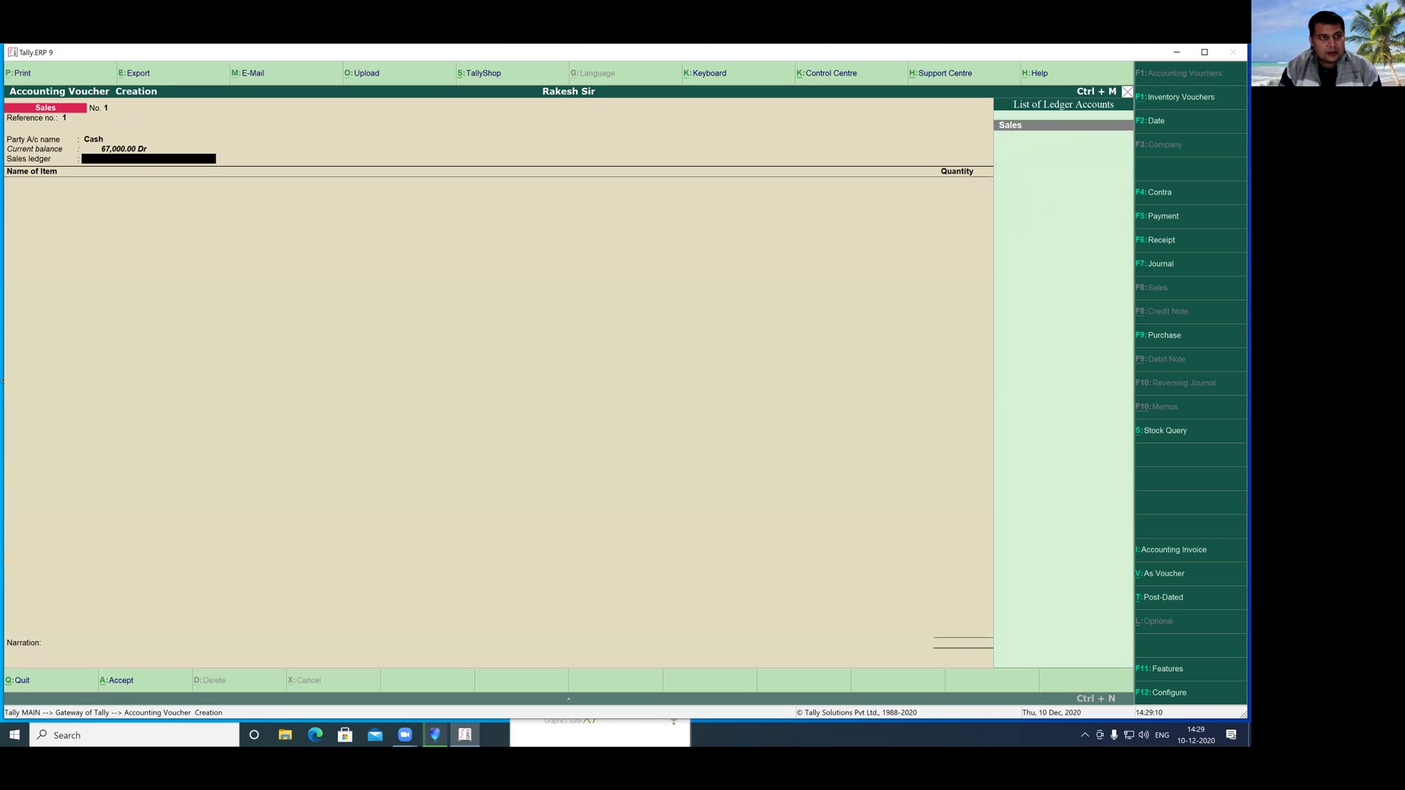
{"action": "key", "text": "Return"}
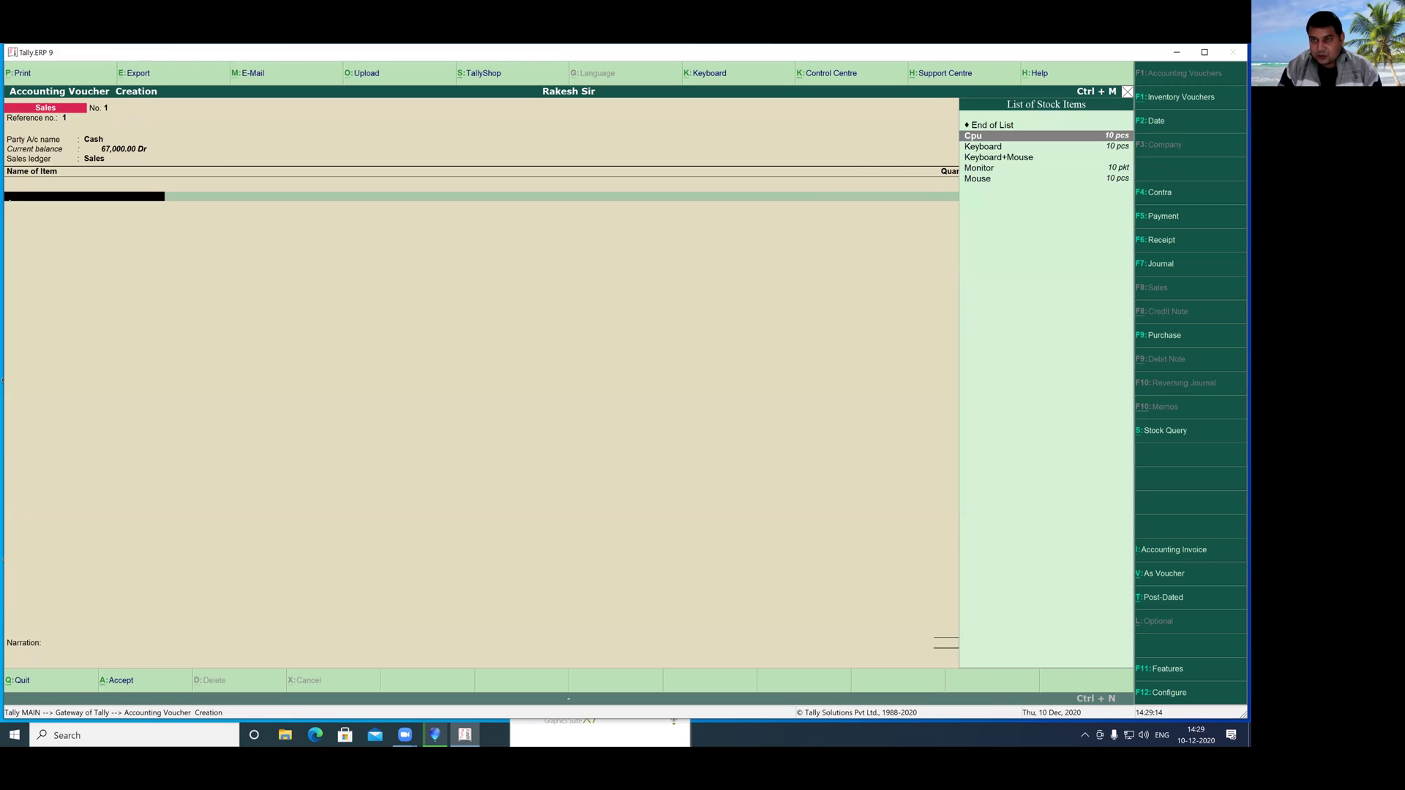
- Add Cpu to the sales voucher with a quantity of 5 pcs
{"action": "key", "text": "Return"}
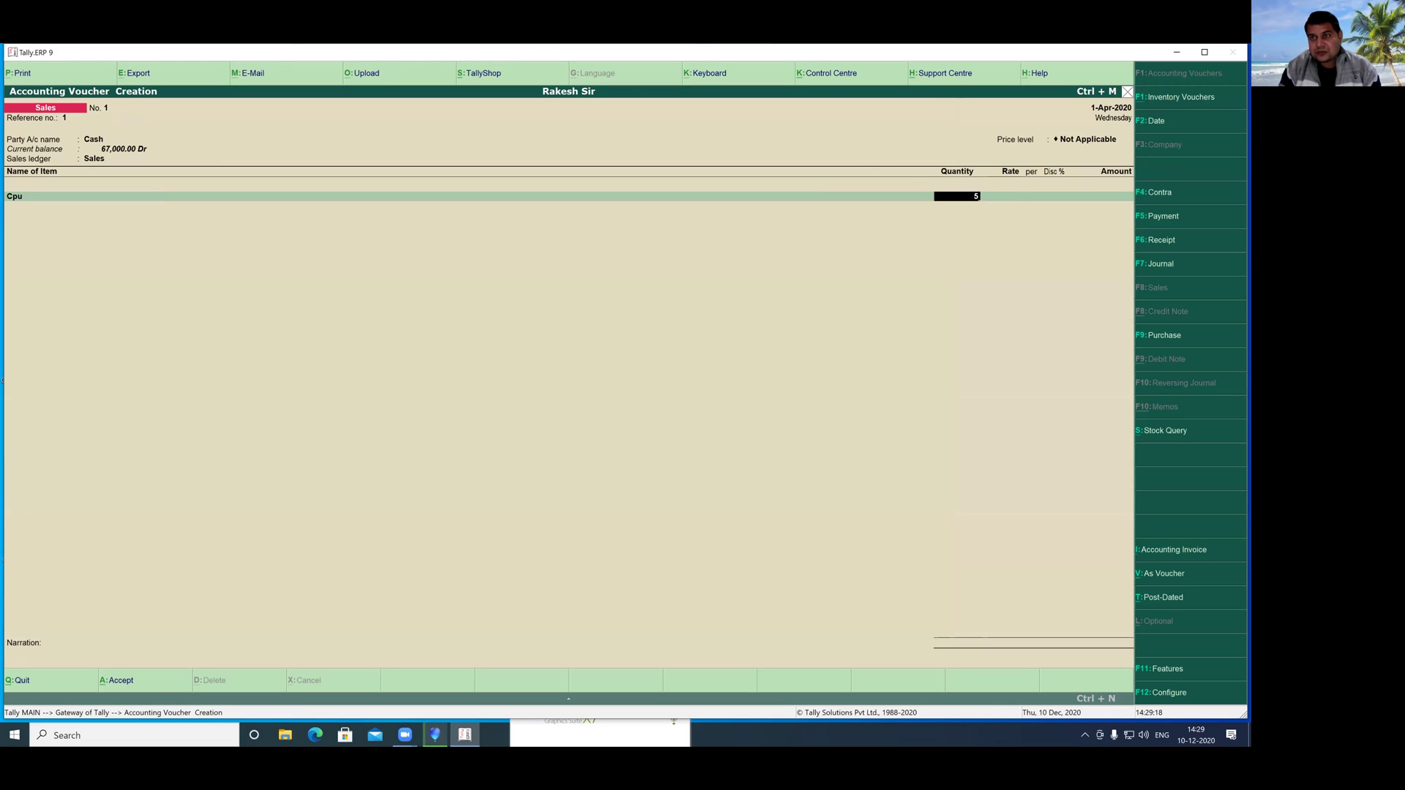
{"action": "key", "text": "Return"}
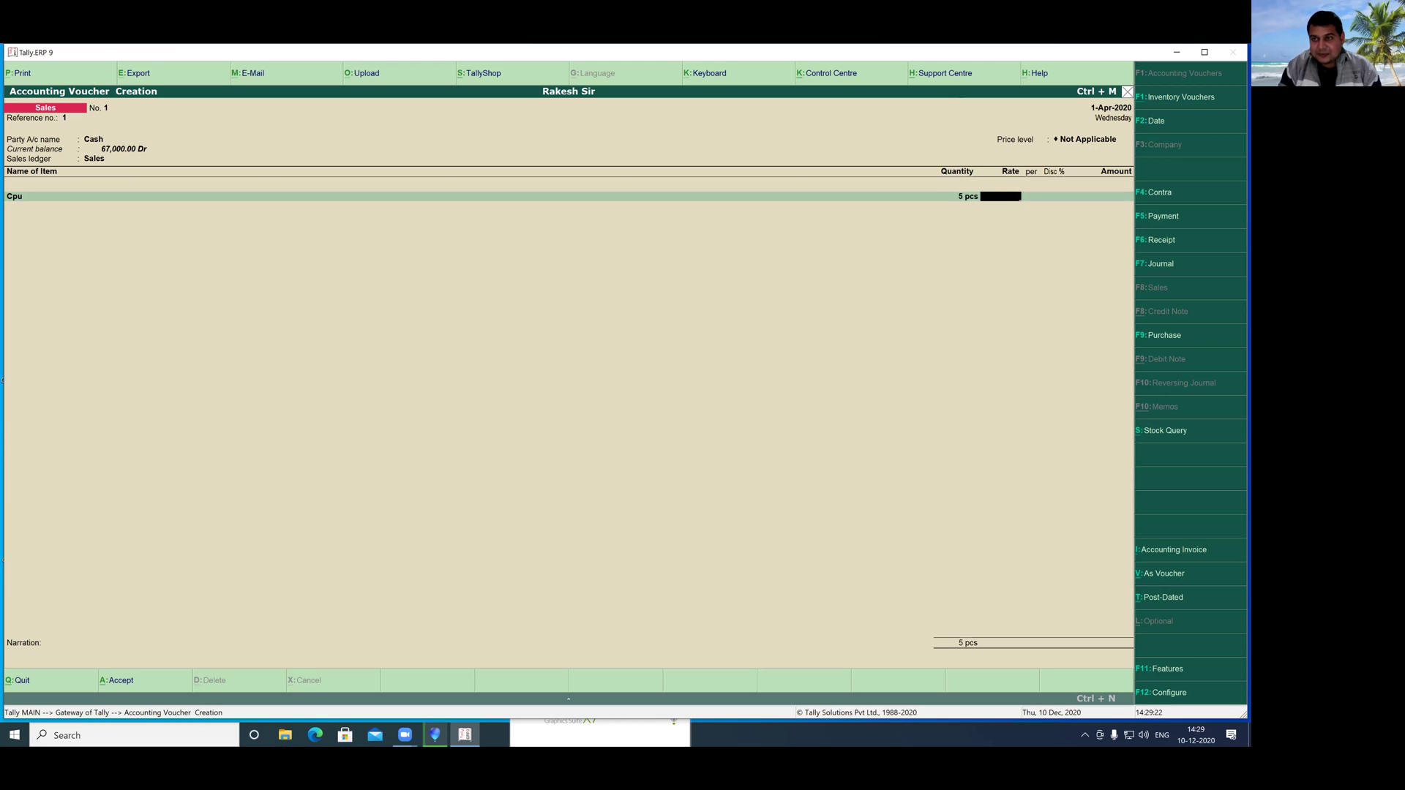
{"action": "key", "text": "BackSpace"}
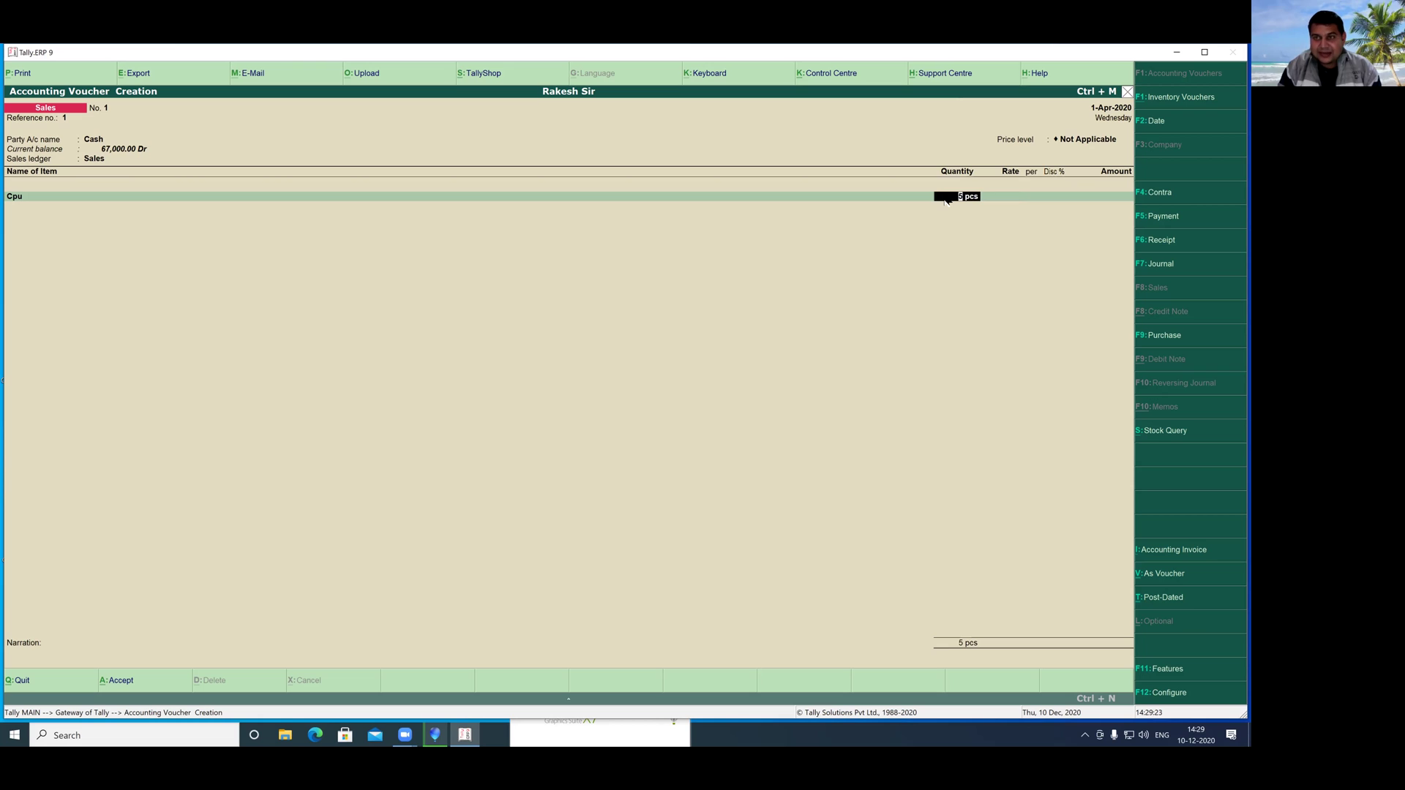
{"action": "key", "text": "Return"}
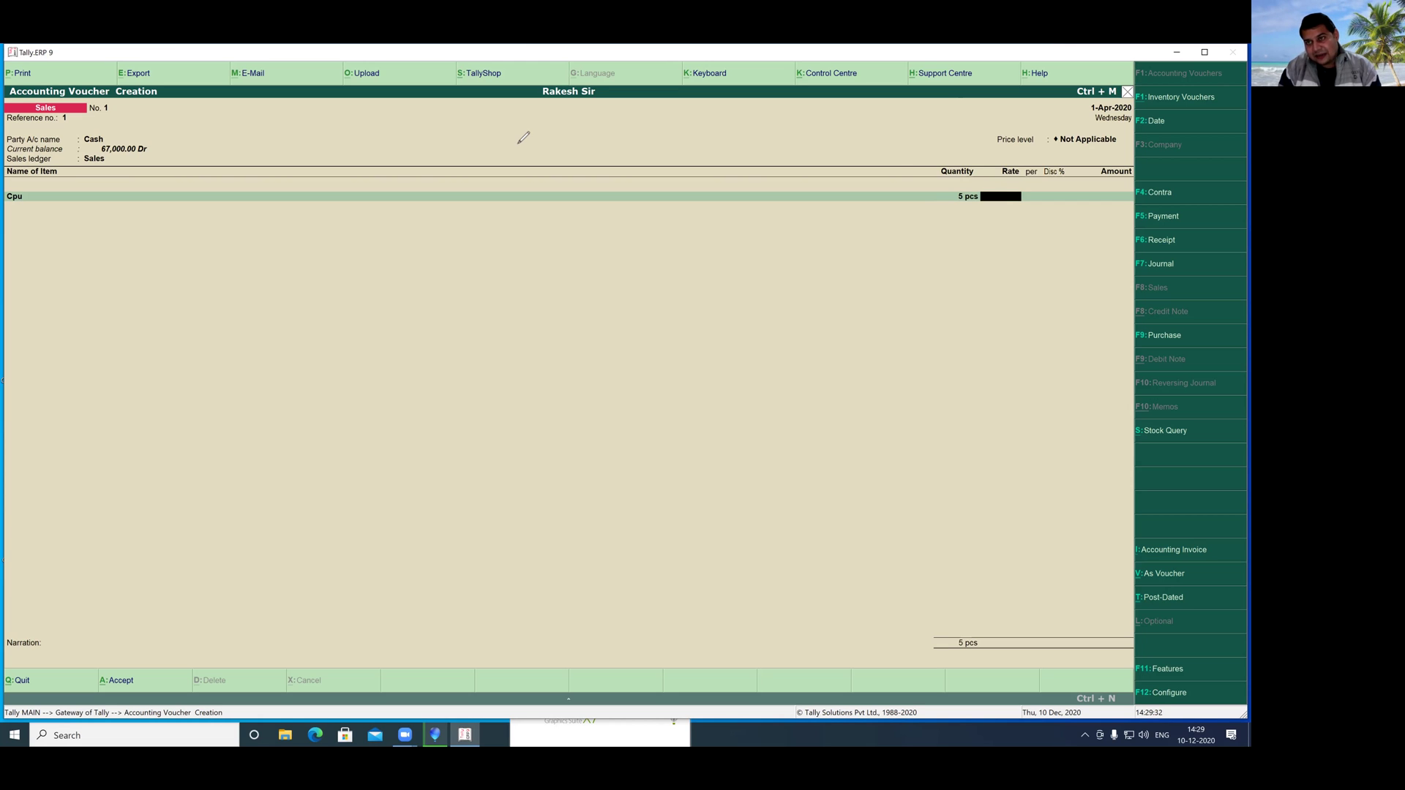
{"action": "mouse_move", "coordinate": [1100, 123]}
{"action": "left_mouse_down"}
{"action": "mouse_move", "coordinate": [990, 117]}
{"action": "mouse_move", "coordinate": [980, 142]}
{"action": "left_mouse_up"}
{"action": "mouse_move", "coordinate": [1070, 166]}
{"action": "left_mouse_down"}
{"action": "mouse_move", "coordinate": [1129, 157]}
{"action": "mouse_move", "coordinate": [1107, 118]}
{"action": "mouse_move", "coordinate": [1086, 118]}
{"action": "left_mouse_up"}
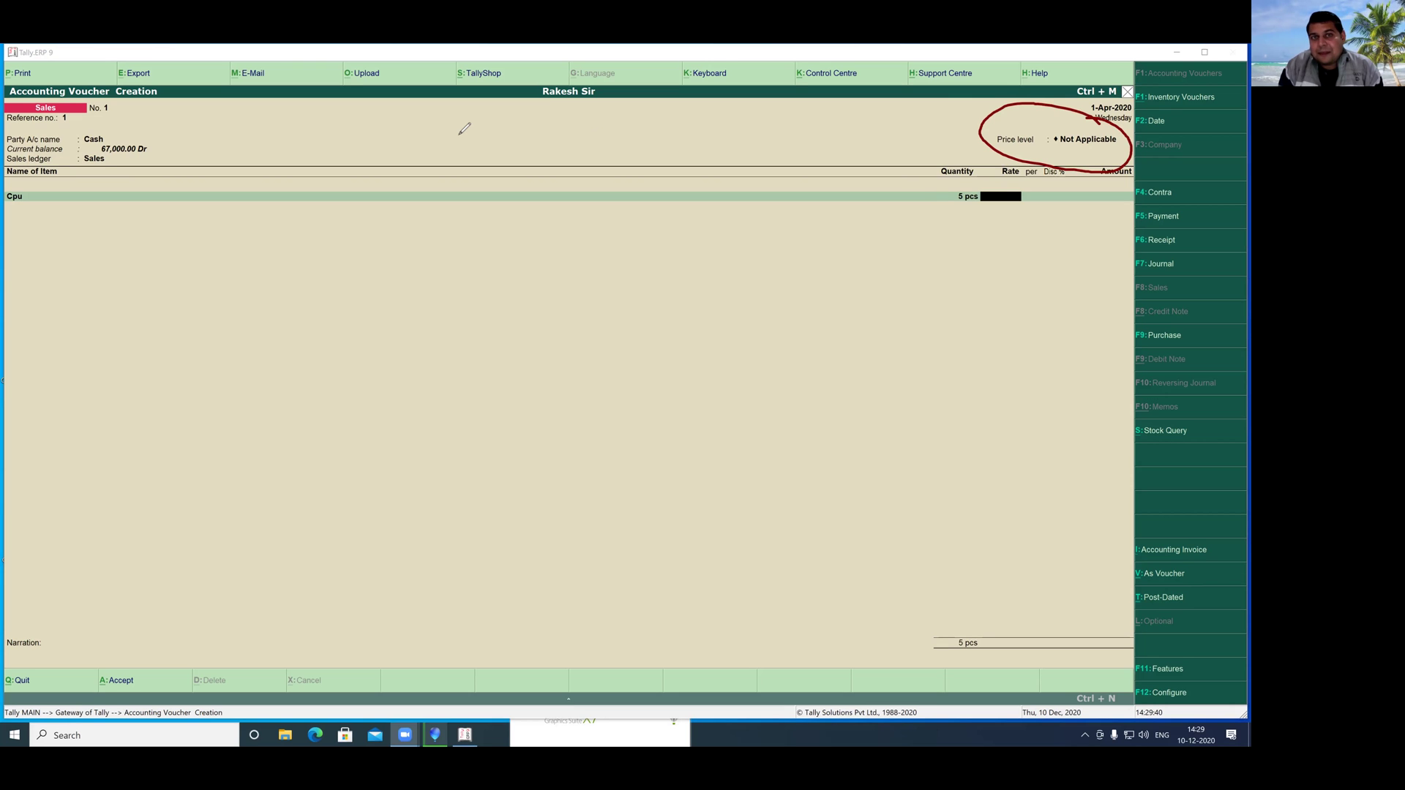
{"action": "key", "text": "Escape"}
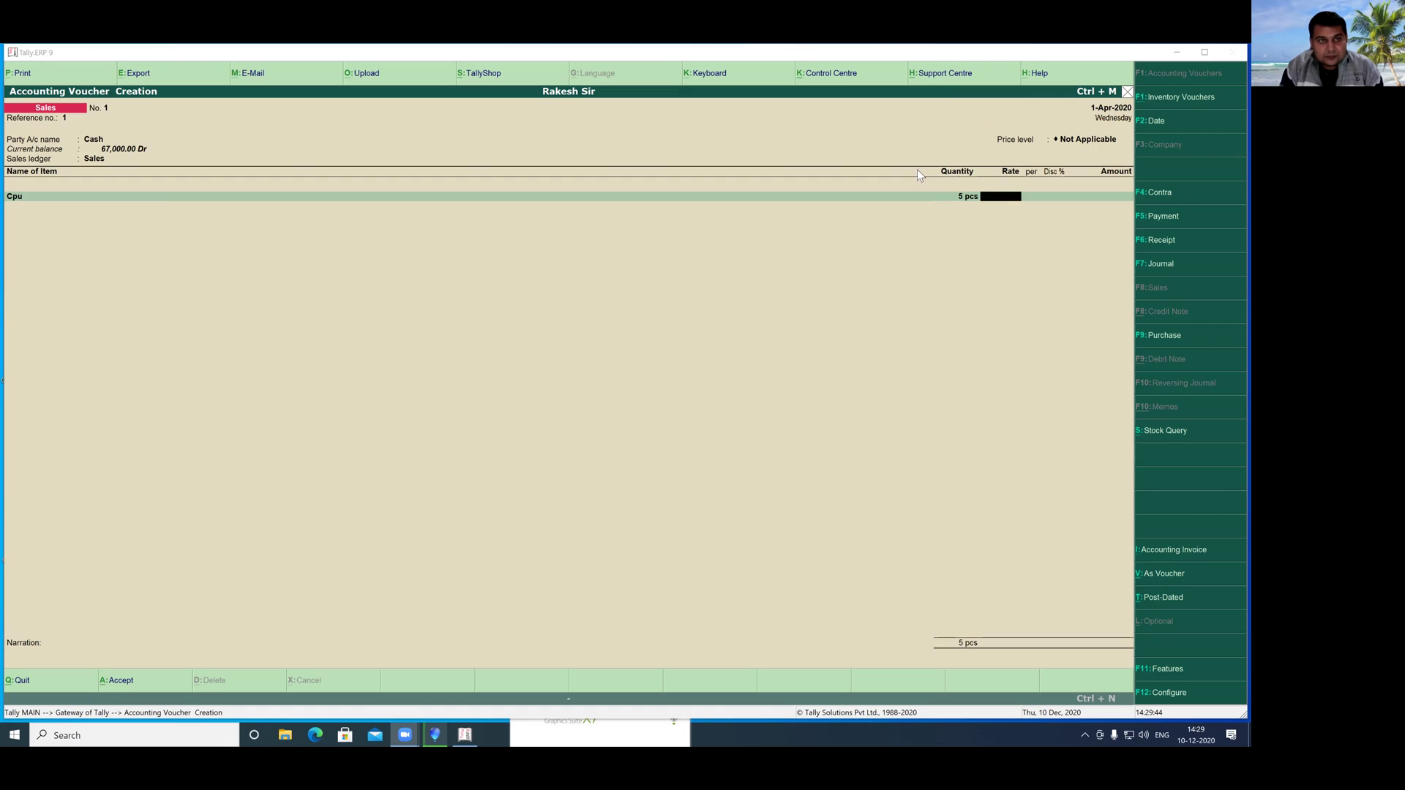
- Go back to the voucher's price level, set it to Cash, and keep Sales as the sales ledger
{"action": "left_click", "coordinate": [526, 276]}
{"action": "key", "text": "BackSpace"}
{"action": "key", "text": "BackSpace"}
{"action": "key", "text": "BackSpace"}
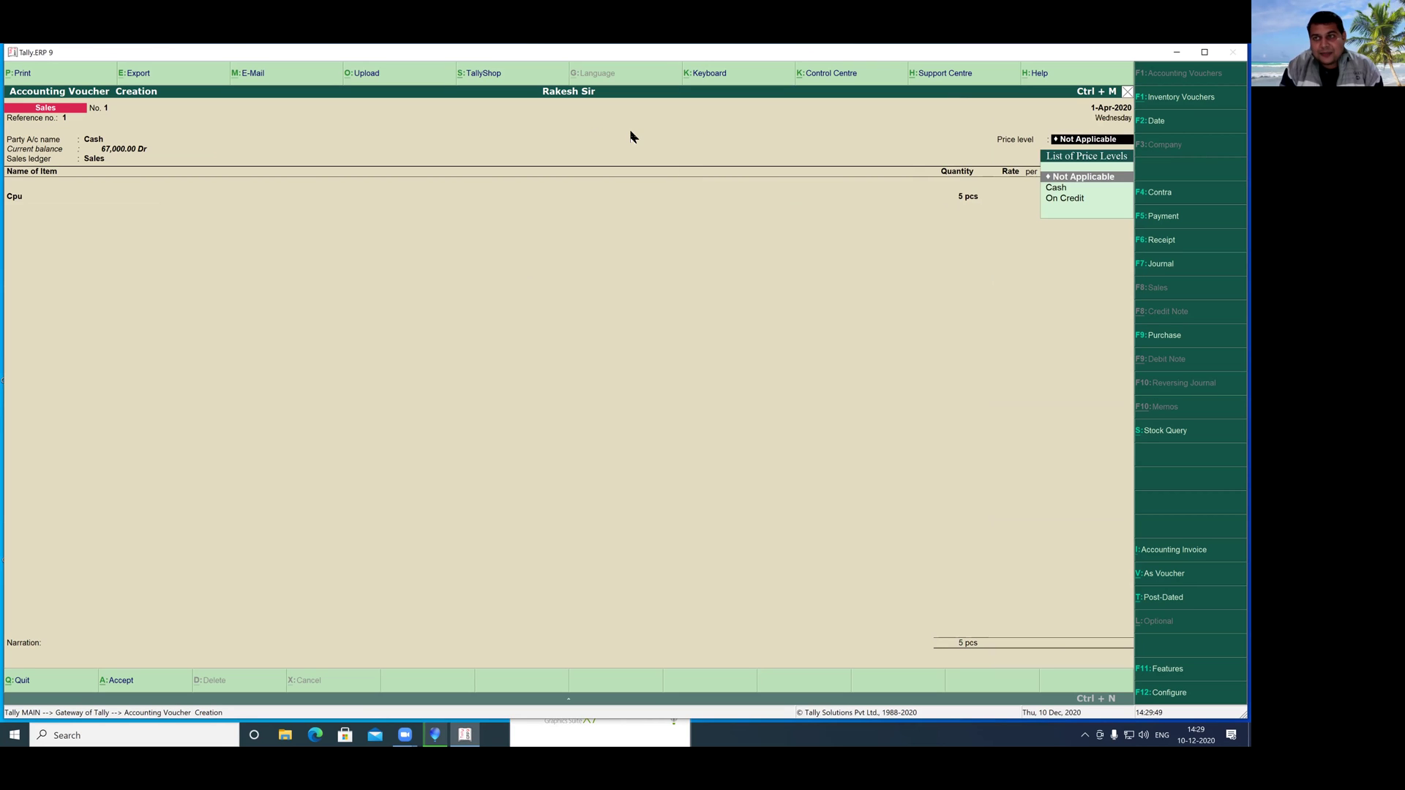
{"action": "left_click_drag", "start_coordinate": [989, 117], "coordinate": [1123, 237]}
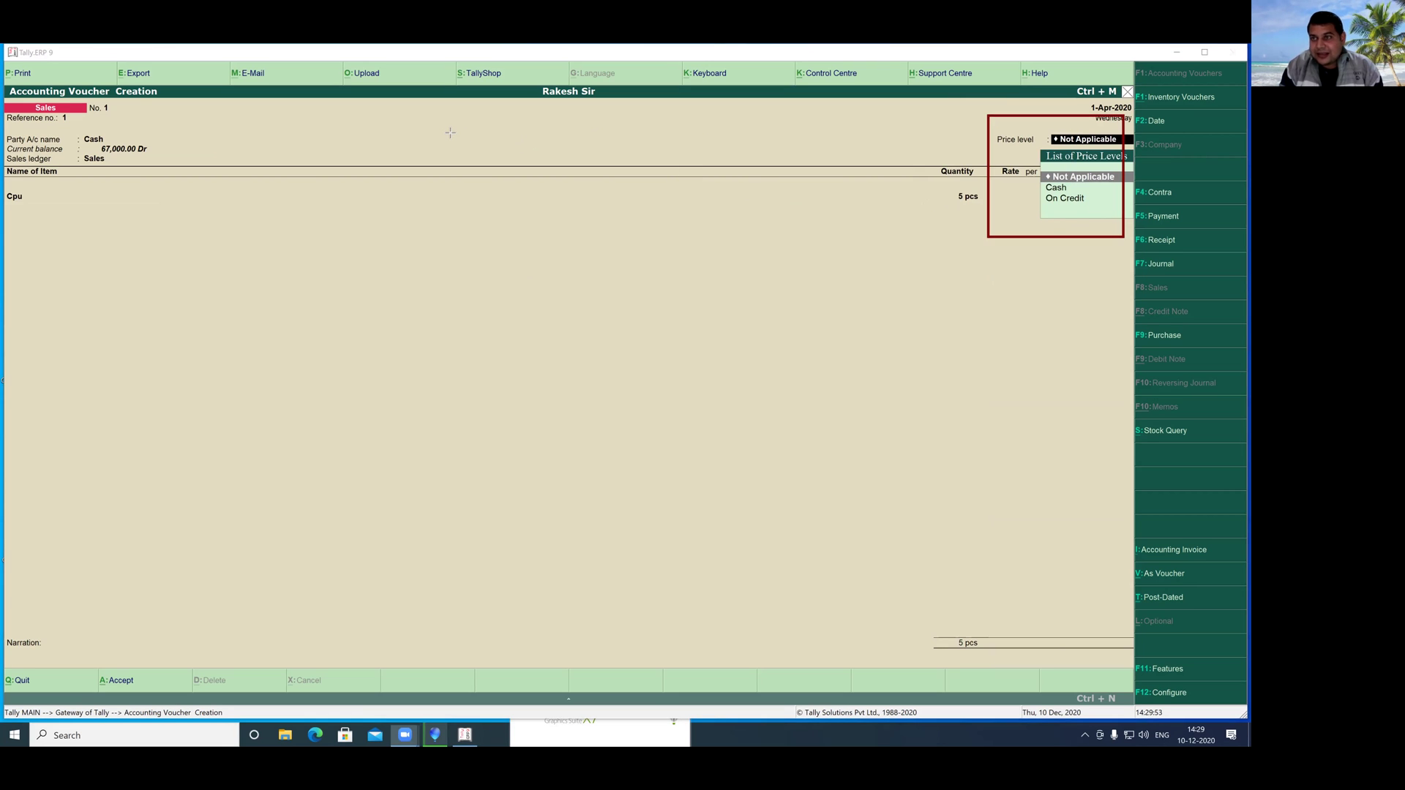
{"action": "left_click", "coordinate": [1077, 192]}
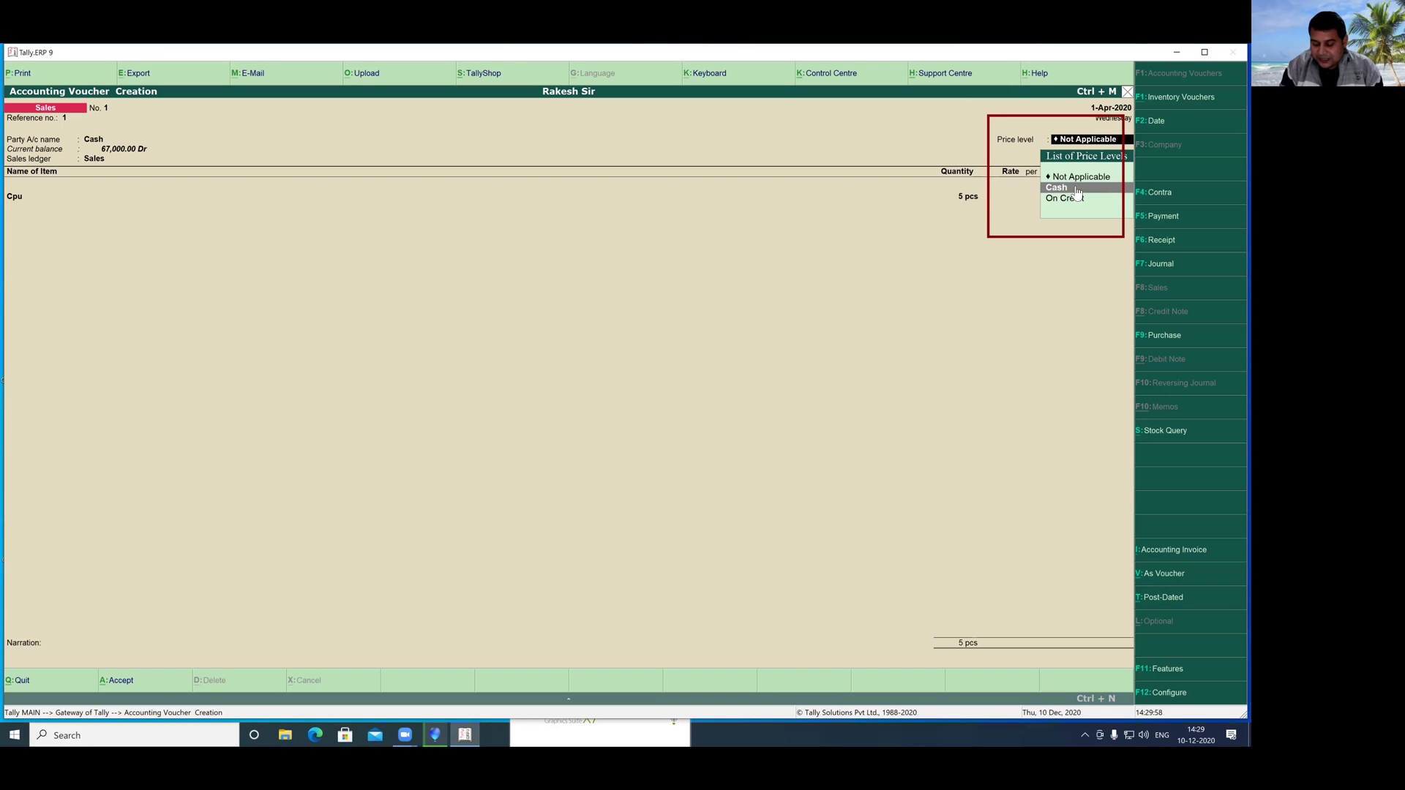
{"action": "key", "text": "Return"}
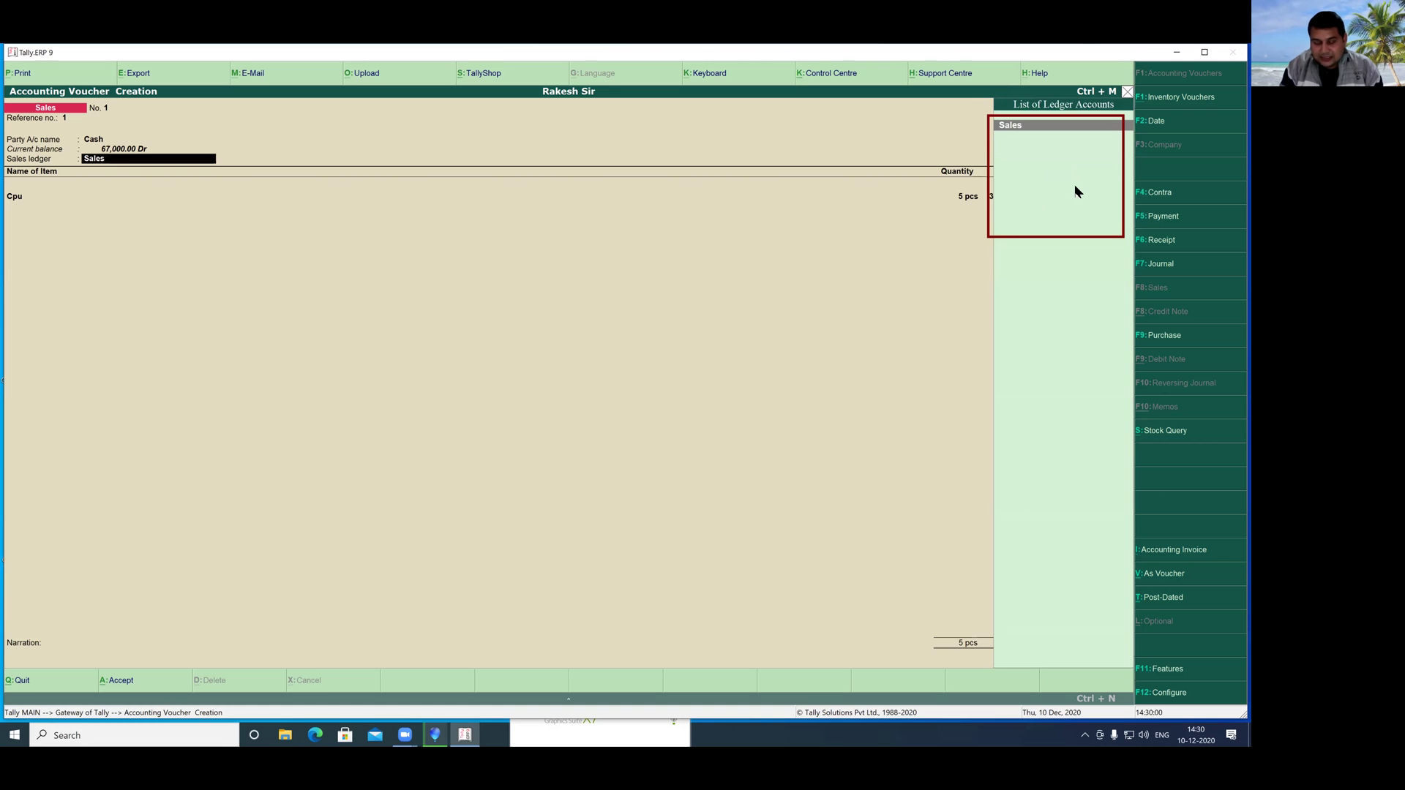
{"action": "key", "text": "Return"}
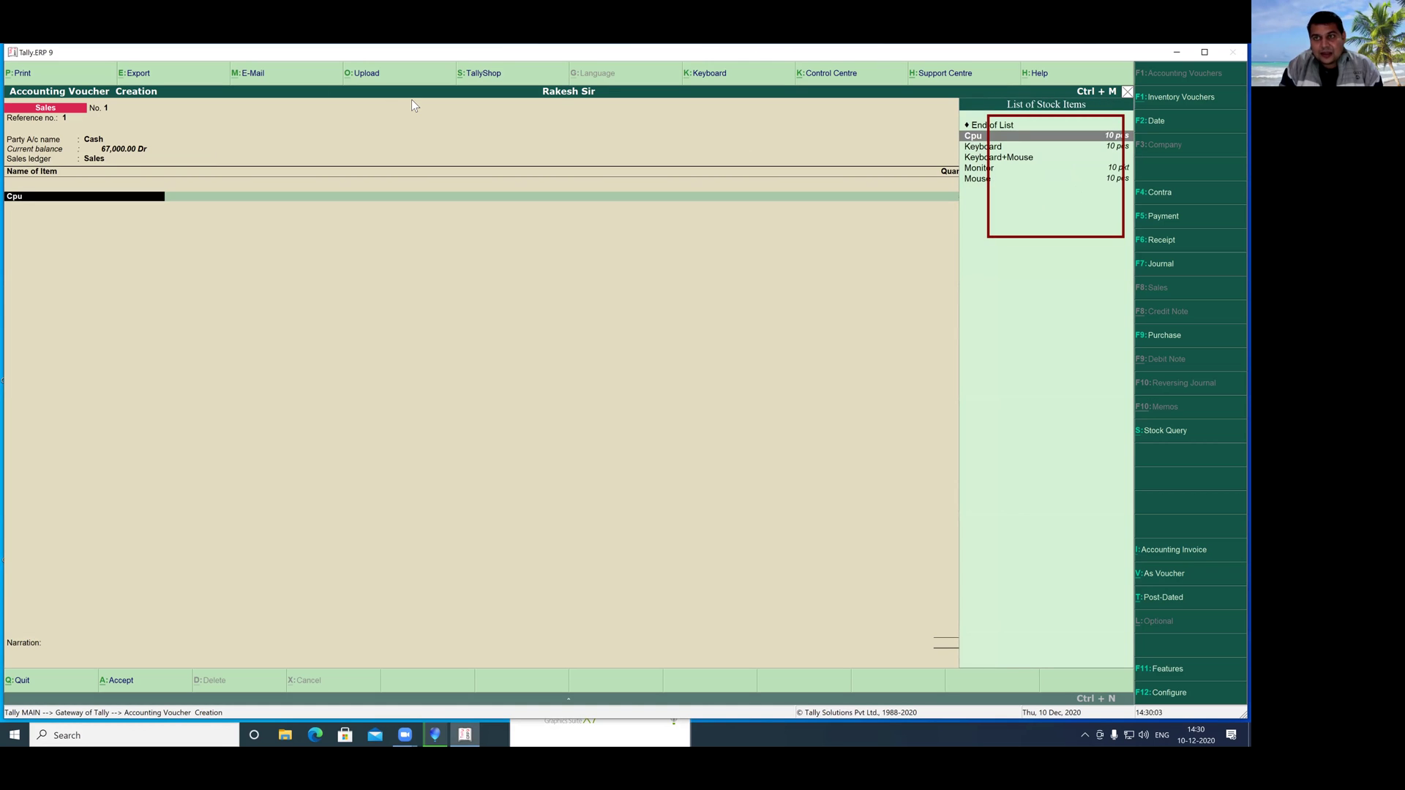
- Apply the Cash price list rate and discount to the Cpu line of 5 pcs and accept the line
{"action": "key", "text": "Return"}
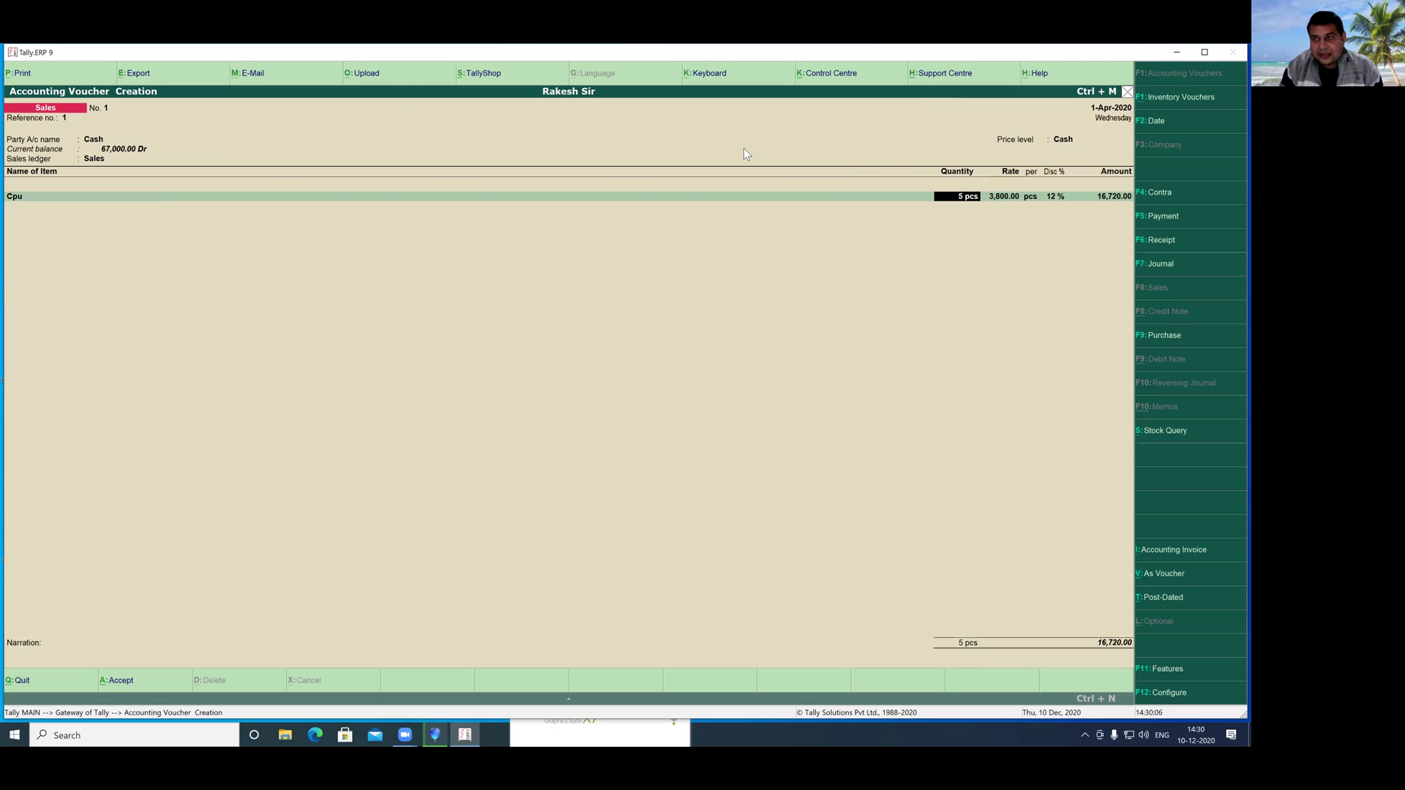
{"action": "key", "text": "Return"}
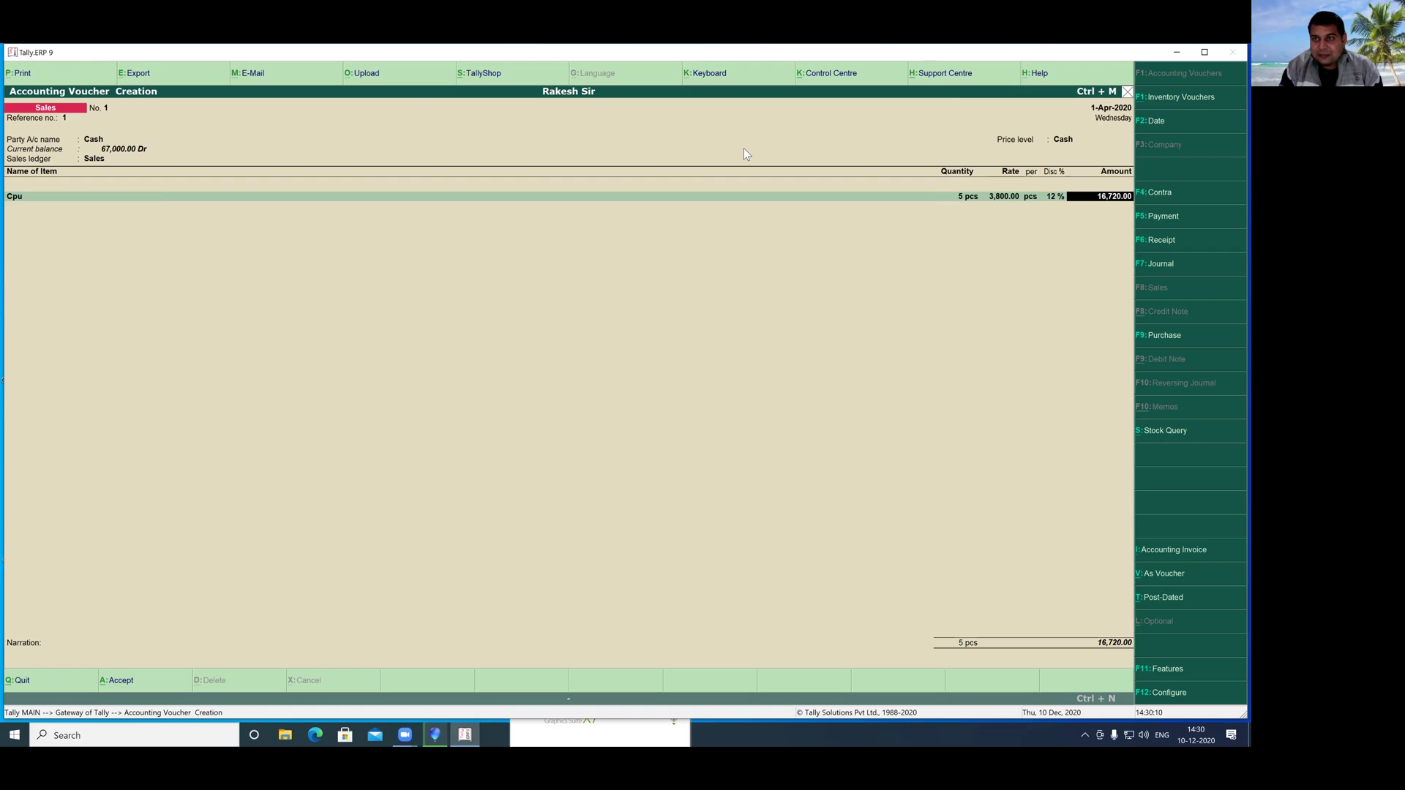
{"action": "left_click_drag", "start_coordinate": [983, 161], "coordinate": [1022, 210]}
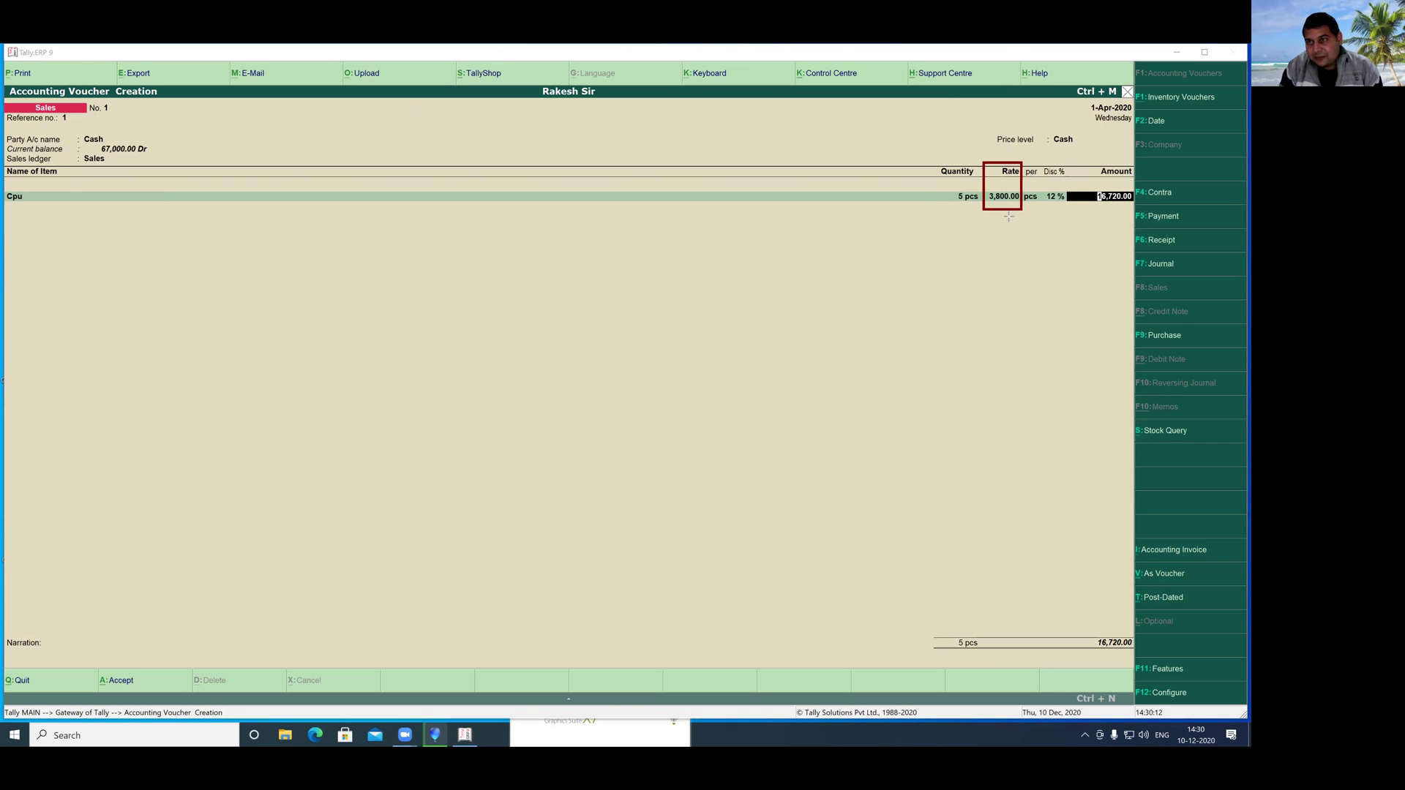
{"action": "left_click_drag", "start_coordinate": [1044, 154], "coordinate": [1069, 219]}
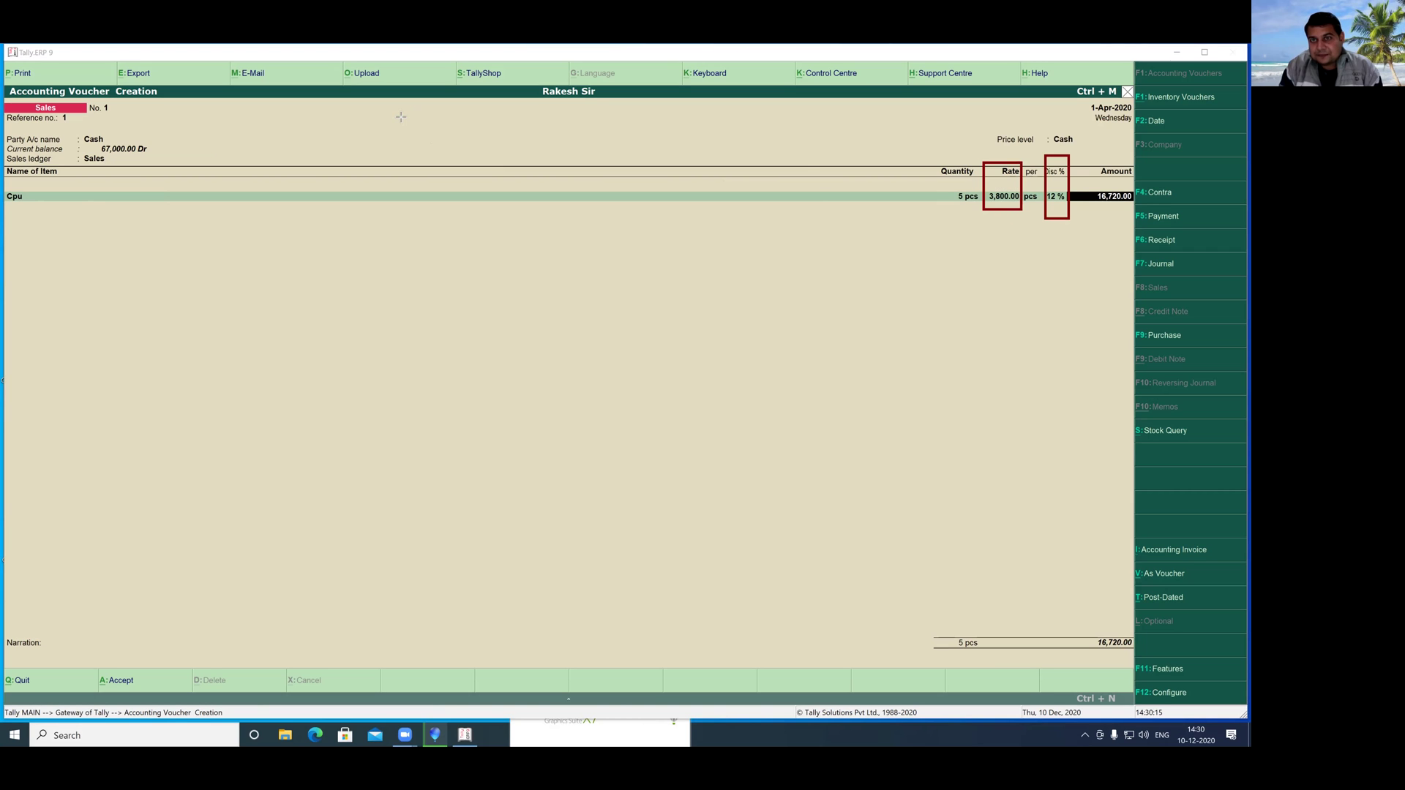
{"action": "key", "text": "Escape"}
{"action": "left_click", "coordinate": [719, 238]}
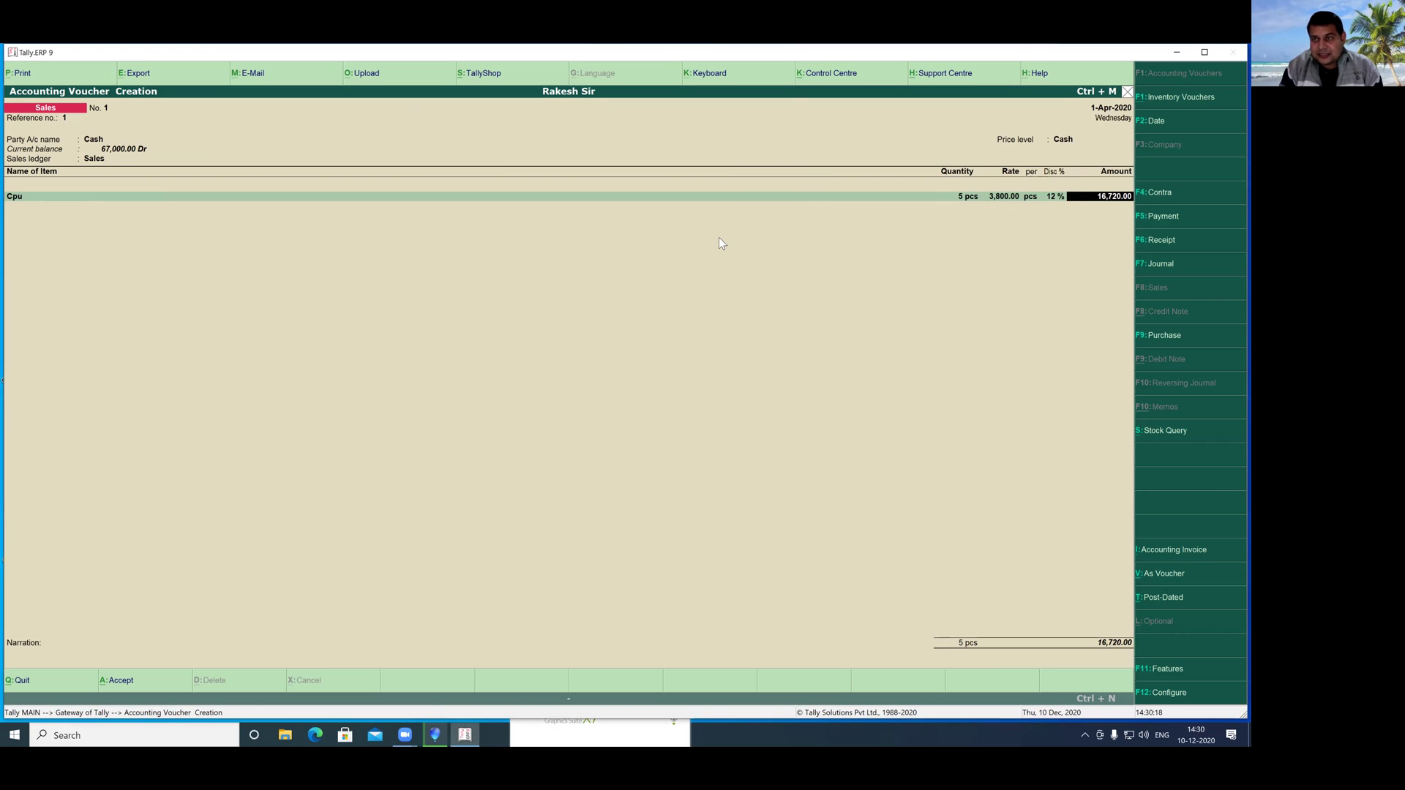
{"action": "key", "text": "Return"}
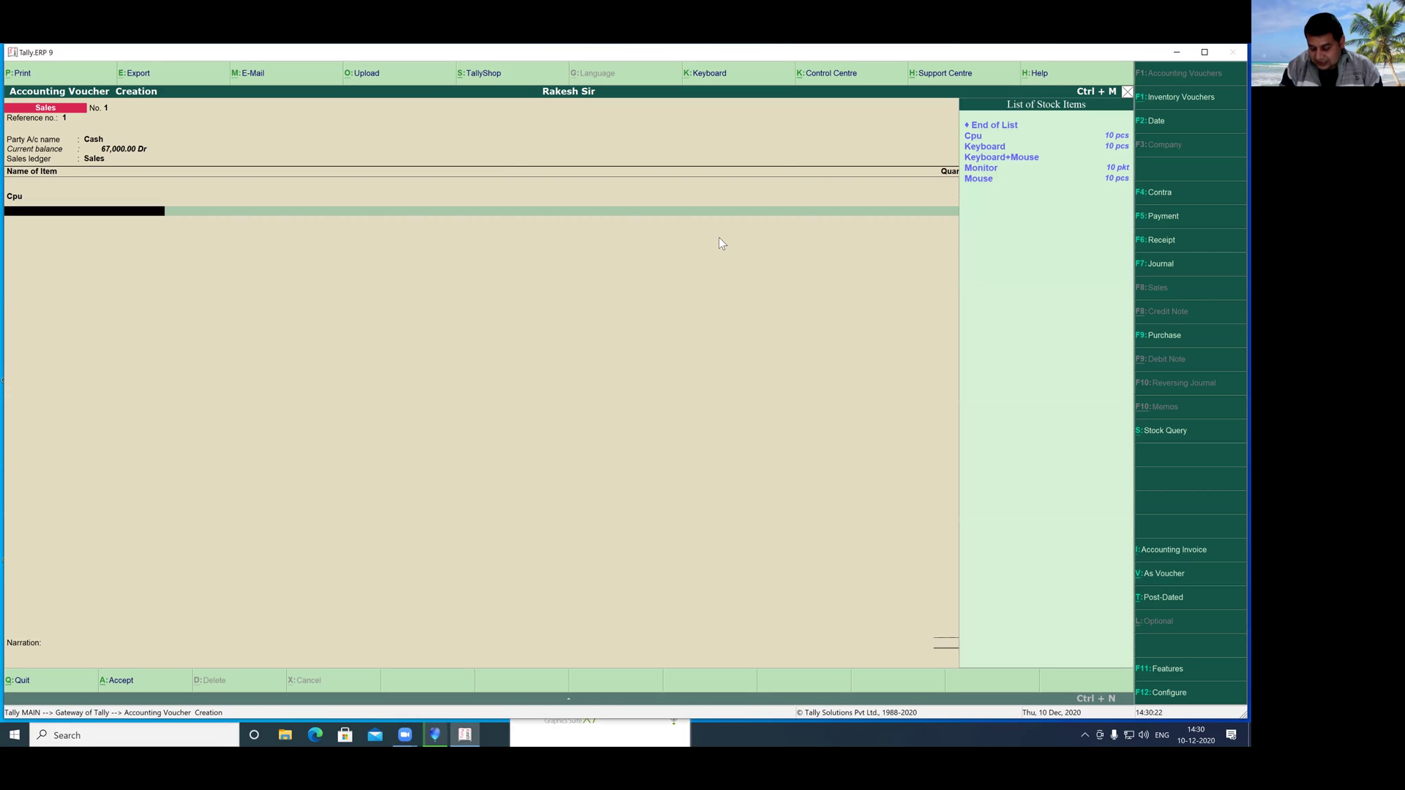
- Add Keyboard with a quantity of 5 pcs, end the item list and save the sales voucher with a blank narration
{"action": "key", "text": "Down"}
{"action": "key", "text": "Down"}
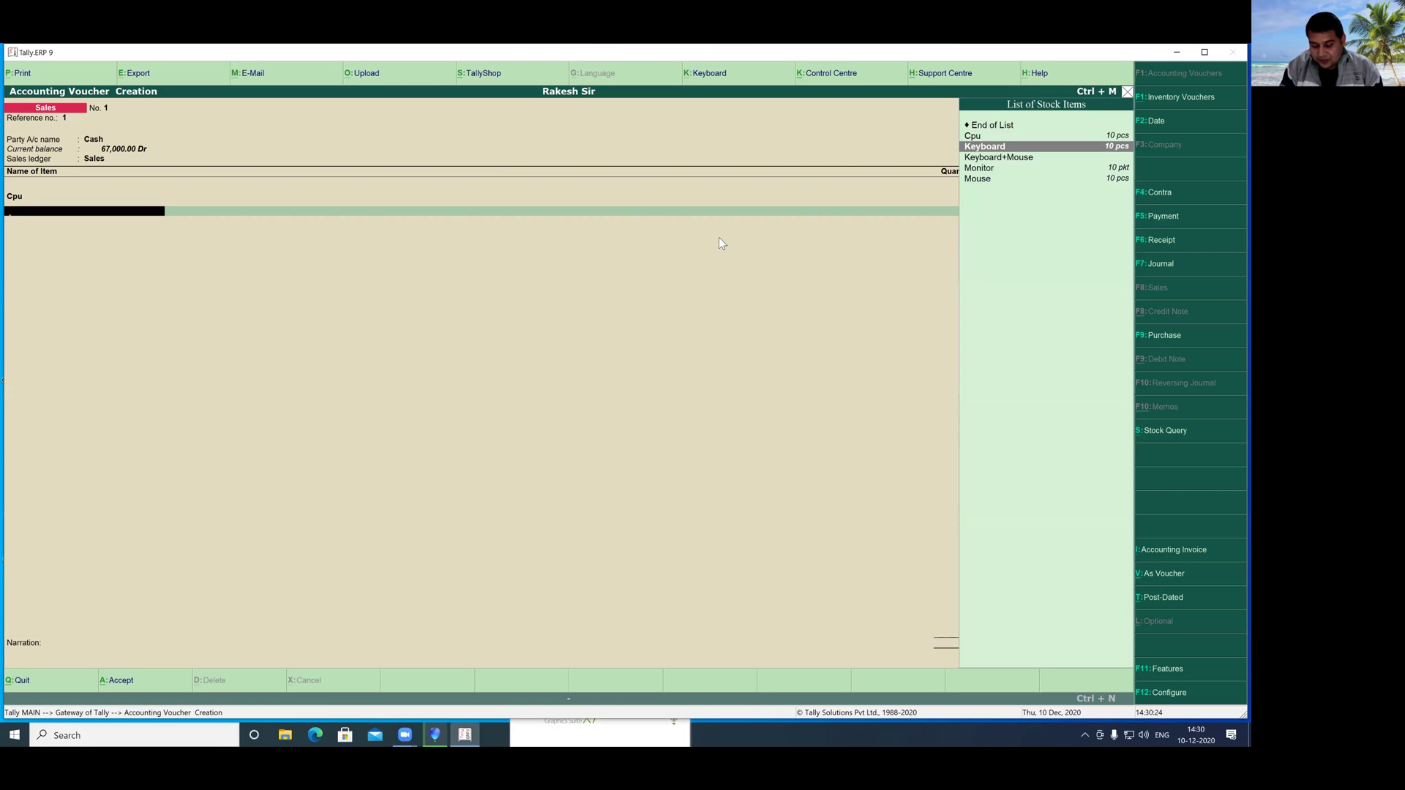
{"action": "key", "text": "Return"}
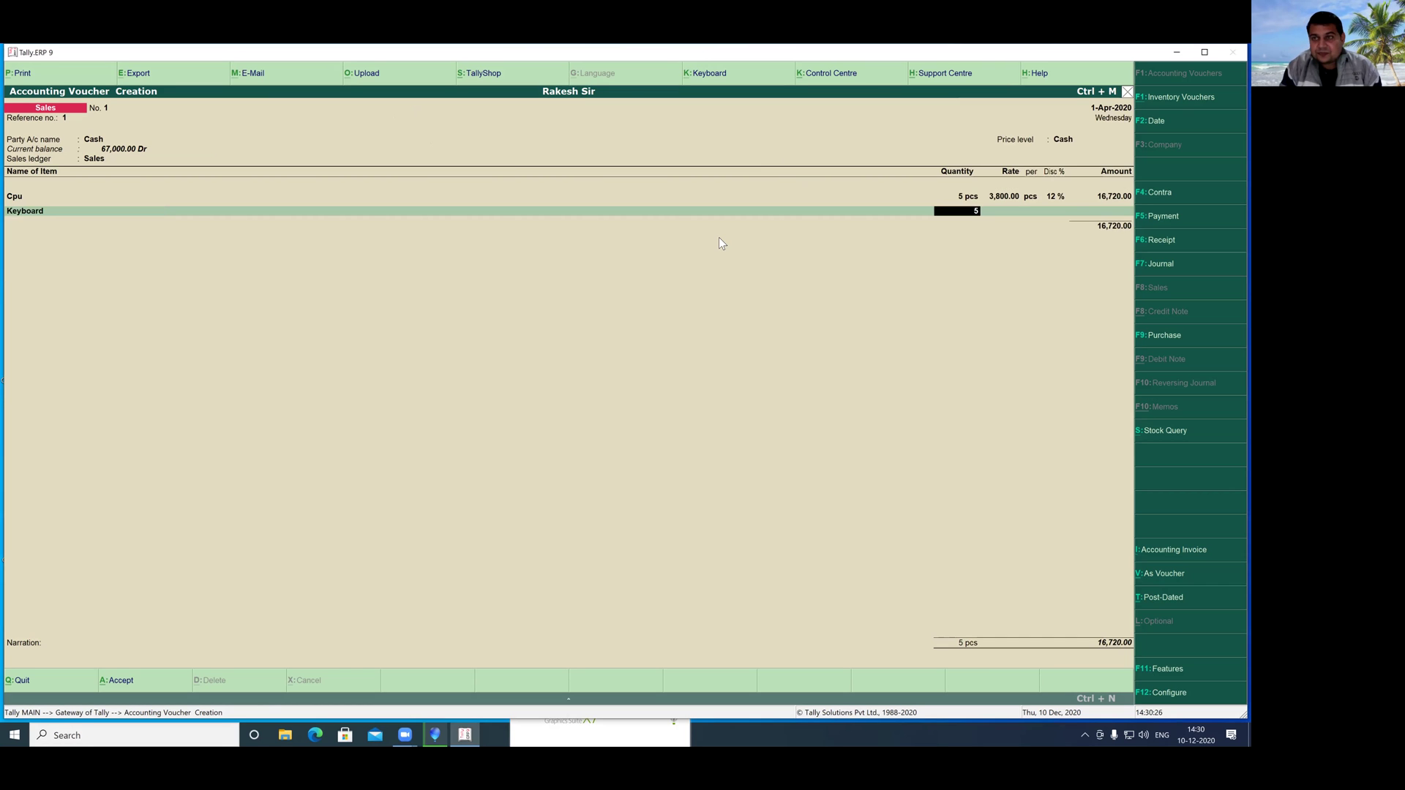
{"action": "key", "text": "Return"}
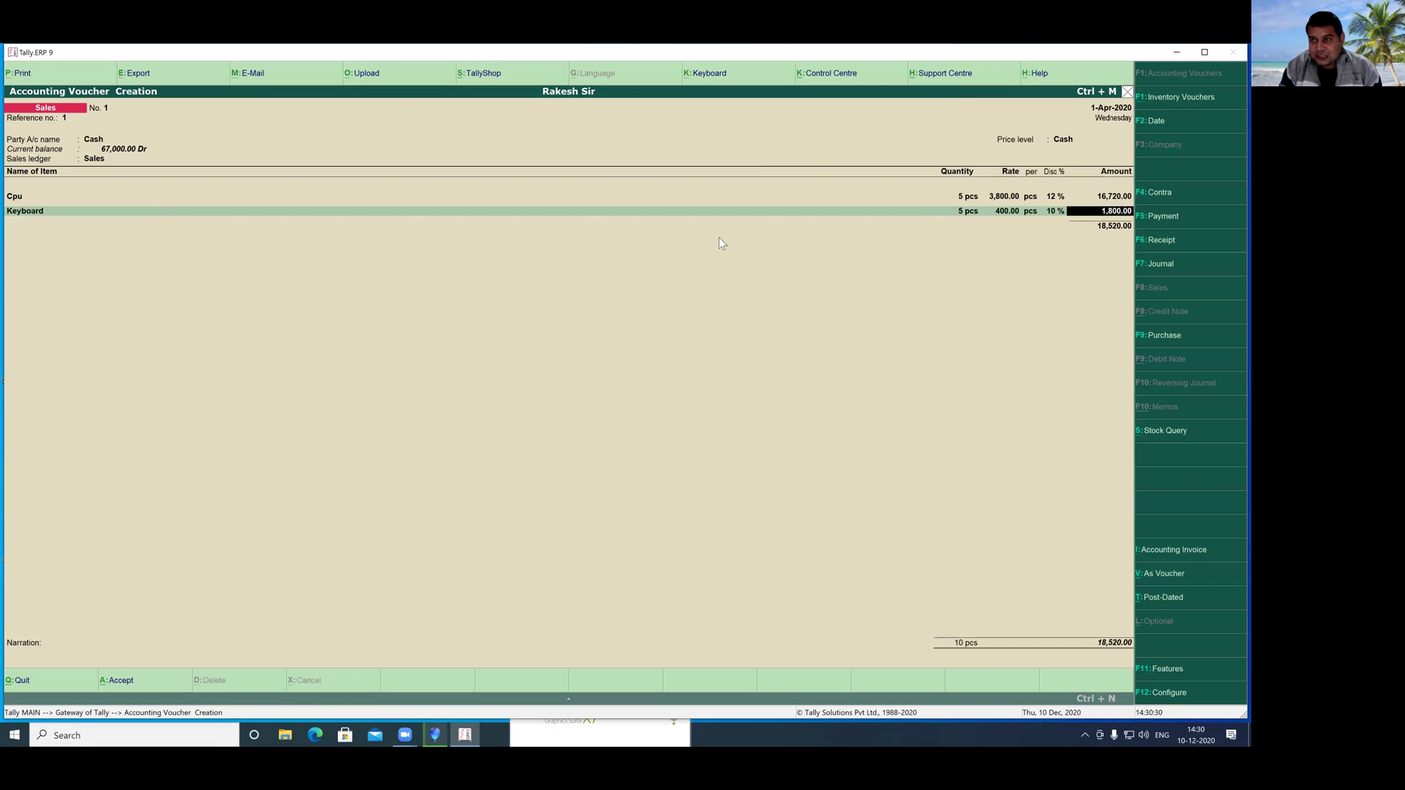
{"action": "key", "text": "Return"}
{"action": "key", "text": "Return"}
{"action": "key", "text": "Return"}
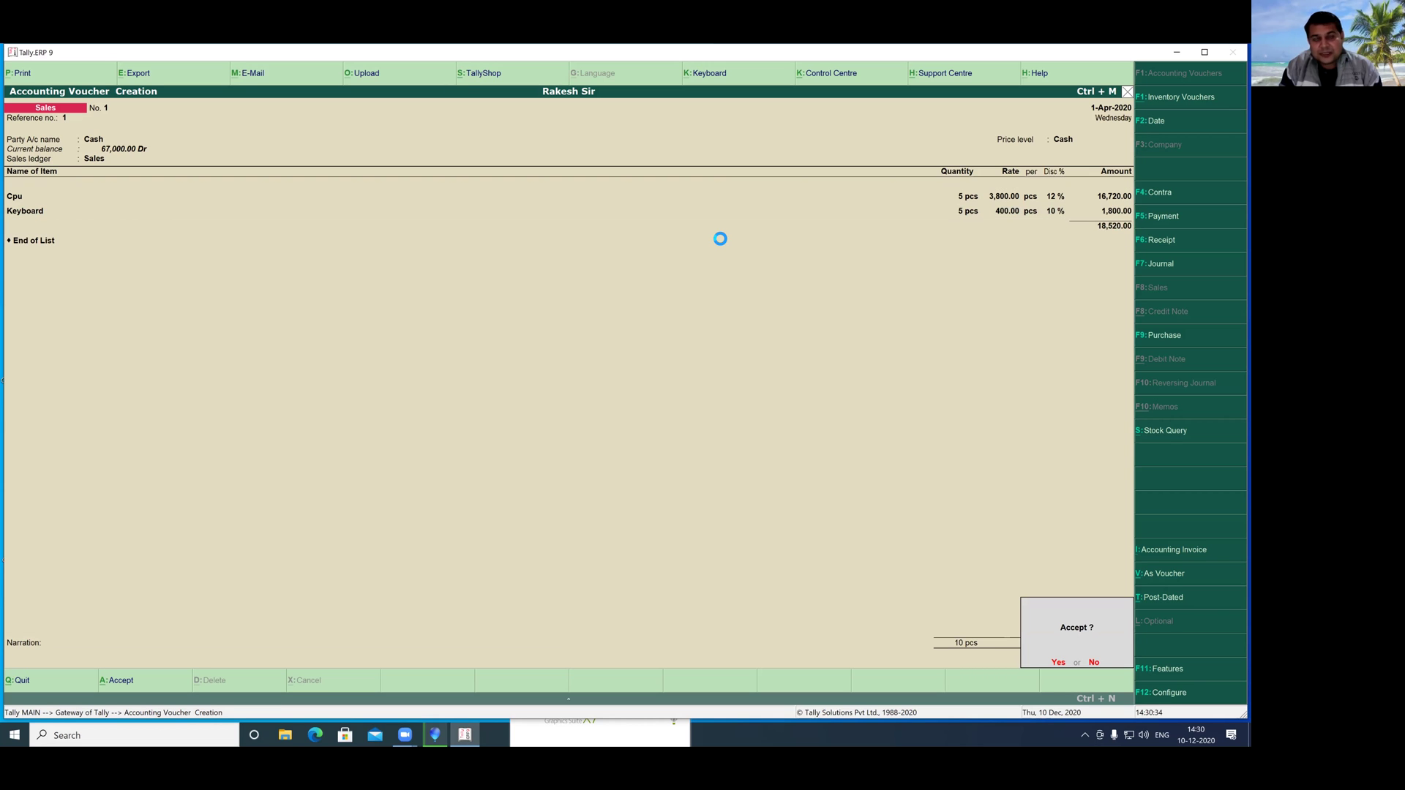
{"action": "key", "text": "Return"}
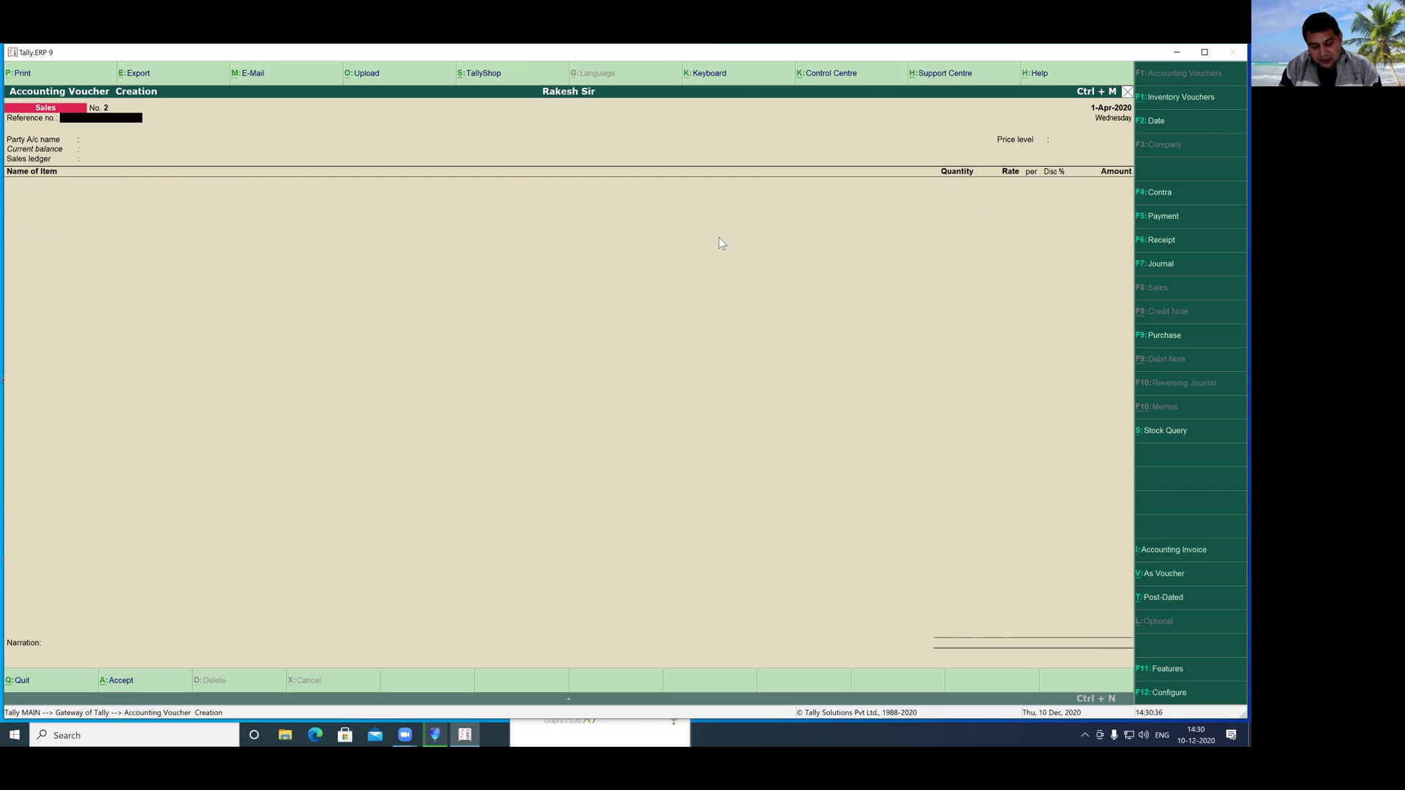
- Begin the next sales voucher with reference number 2 and the customer's ledger as party, leaving despatch and order details blank and the state as Delhi
{"action": "key", "text": "Return"}
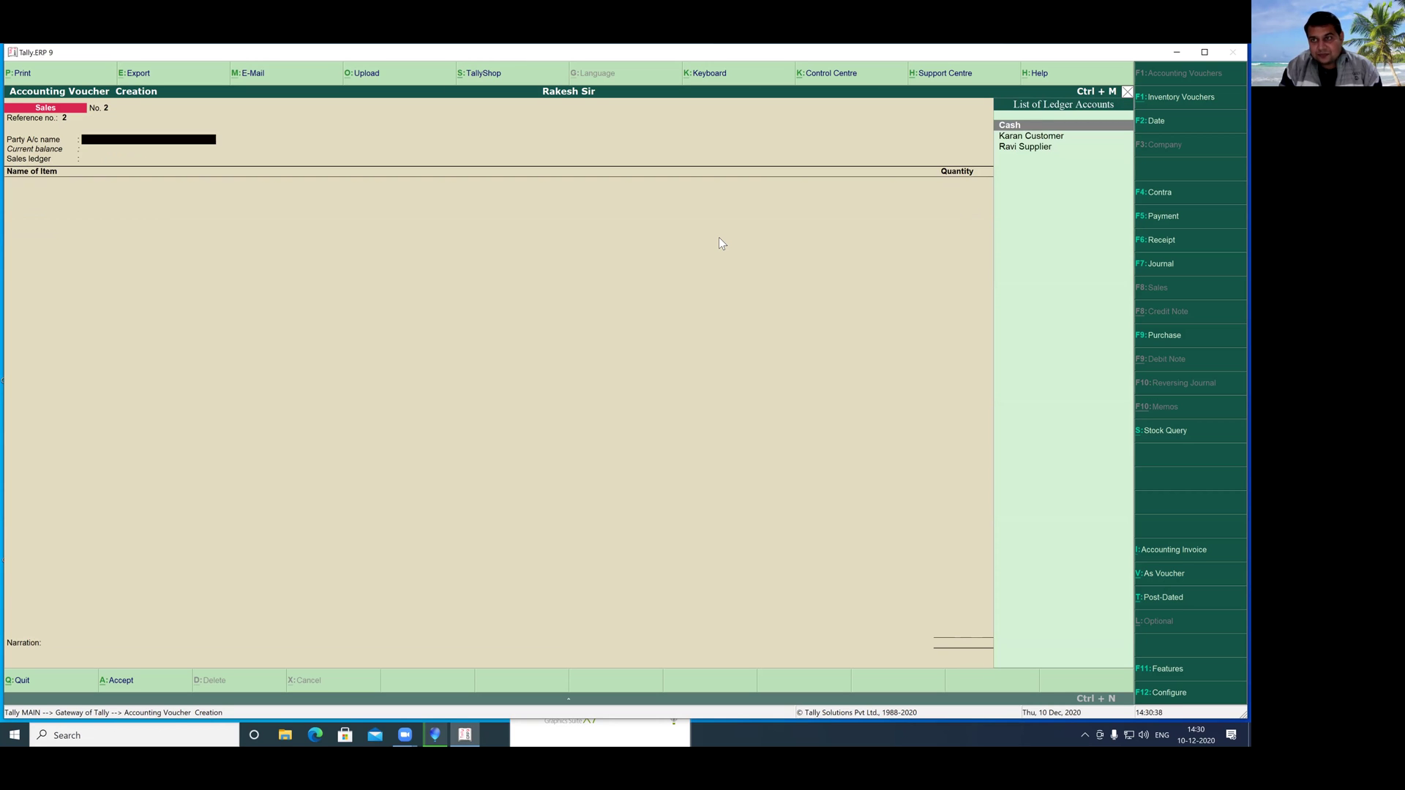
{"action": "key", "text": "Down"}
{"action": "key", "text": "Return"}
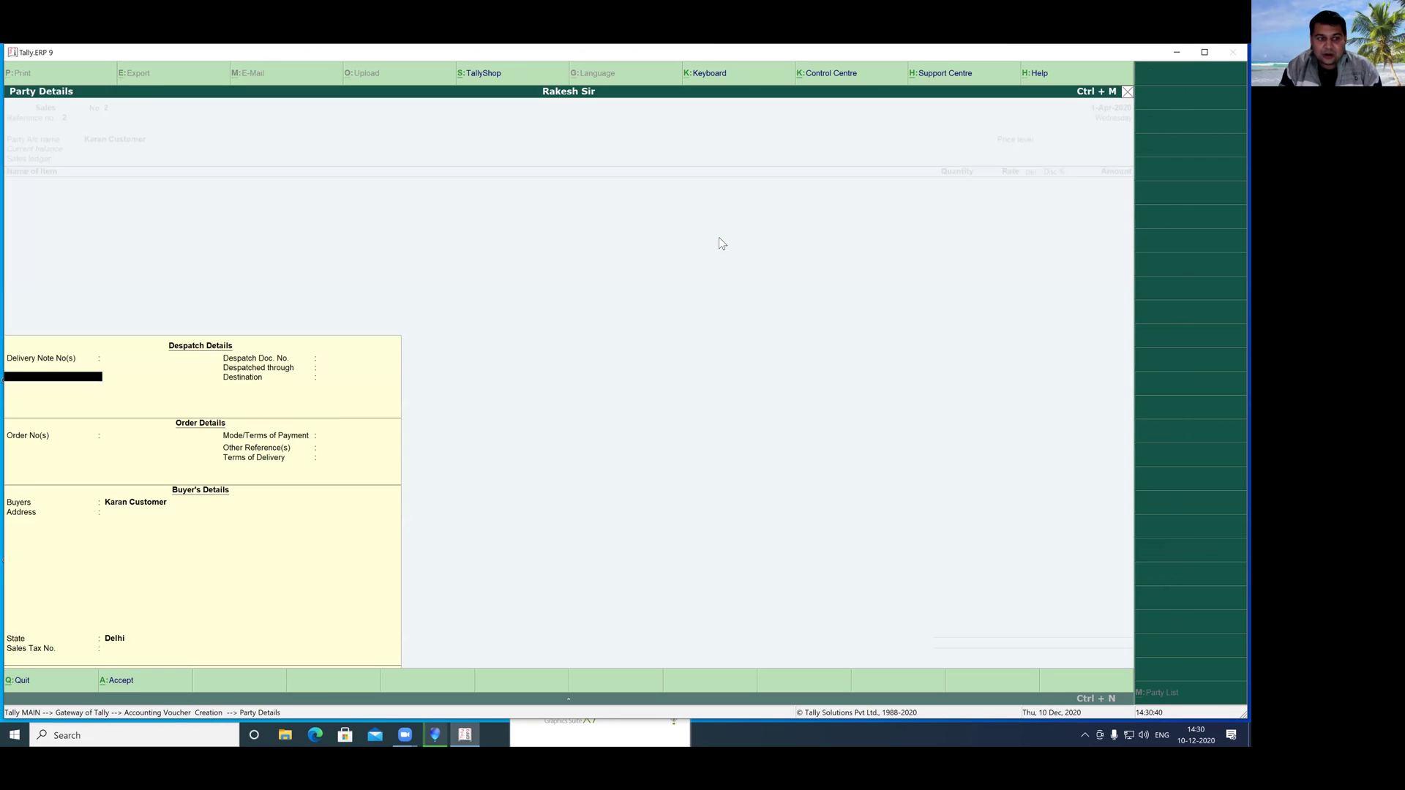
{"action": "key", "text": "Return"}
{"action": "key", "text": "Return"}
{"action": "key", "text": "Return"}
{"action": "key", "text": "Return"}
{"action": "key", "text": "Return"}
{"action": "key", "text": "Return"}
{"action": "key", "text": "Return"}
{"action": "key", "text": "Return"}
{"action": "key", "text": "Return"}
{"action": "key", "text": "Return"}
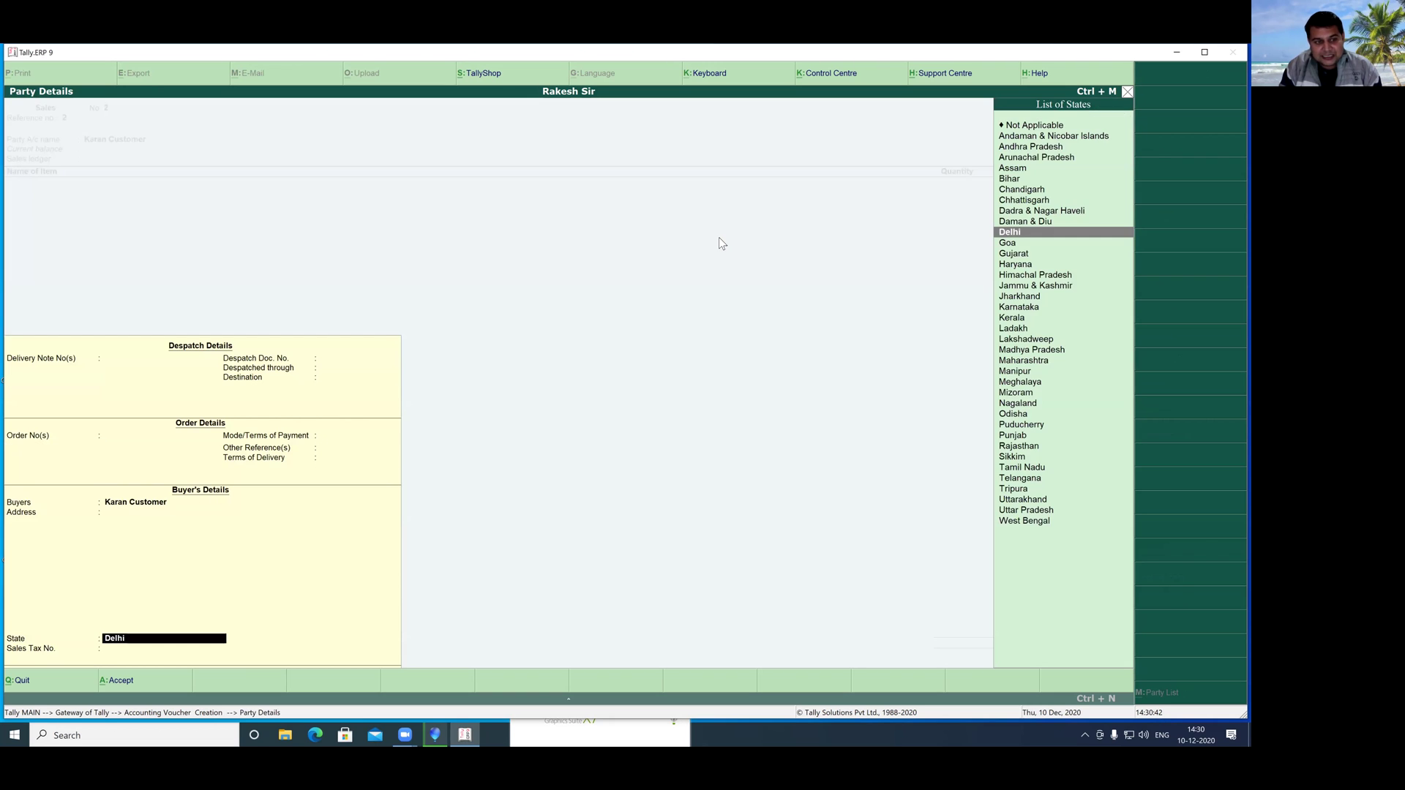
{"action": "key", "text": "Return"}
{"action": "key", "text": "Return"}
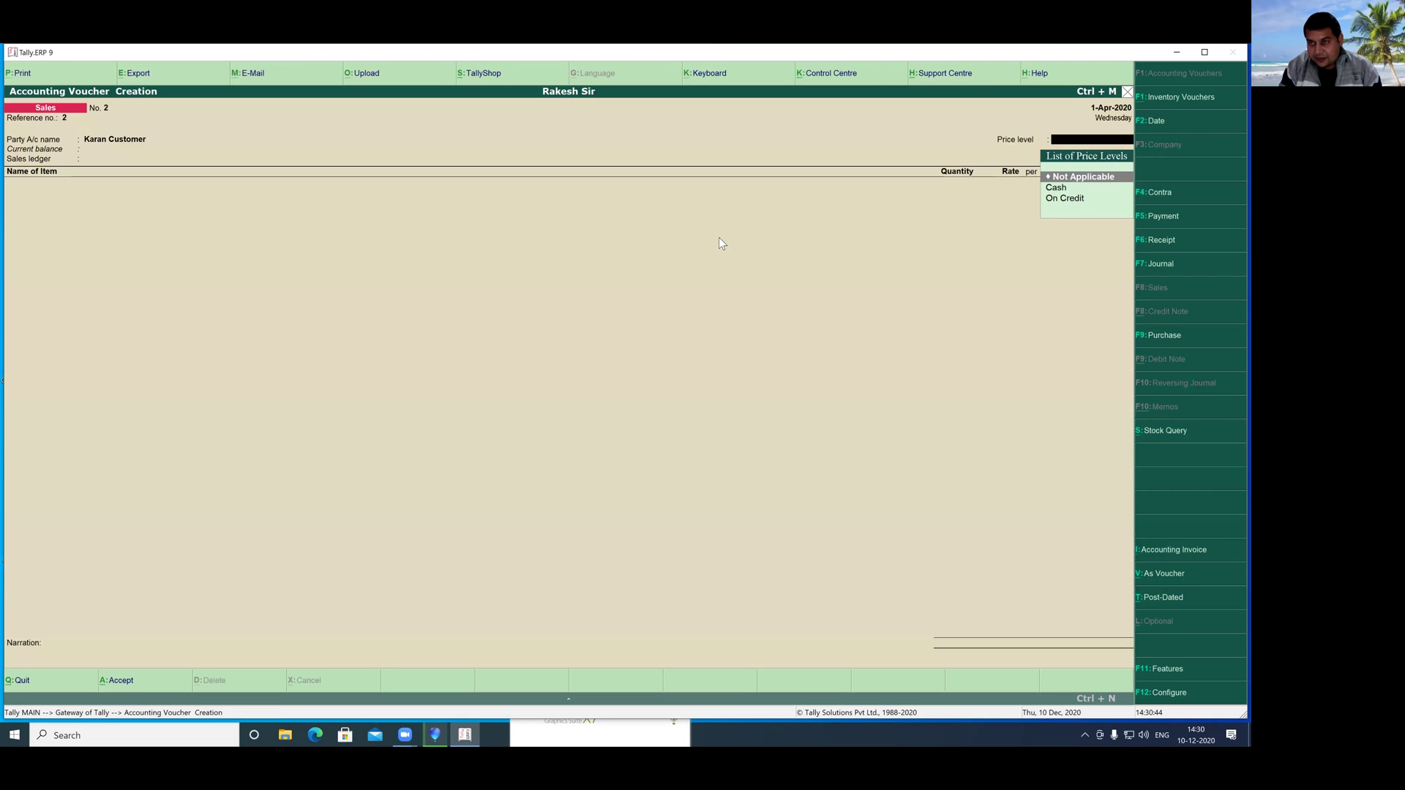
- Set the customer voucher's price level to On Credit and use Sales as the sales ledger
{"action": "key", "text": "Down"}
{"action": "key", "text": "Down"}
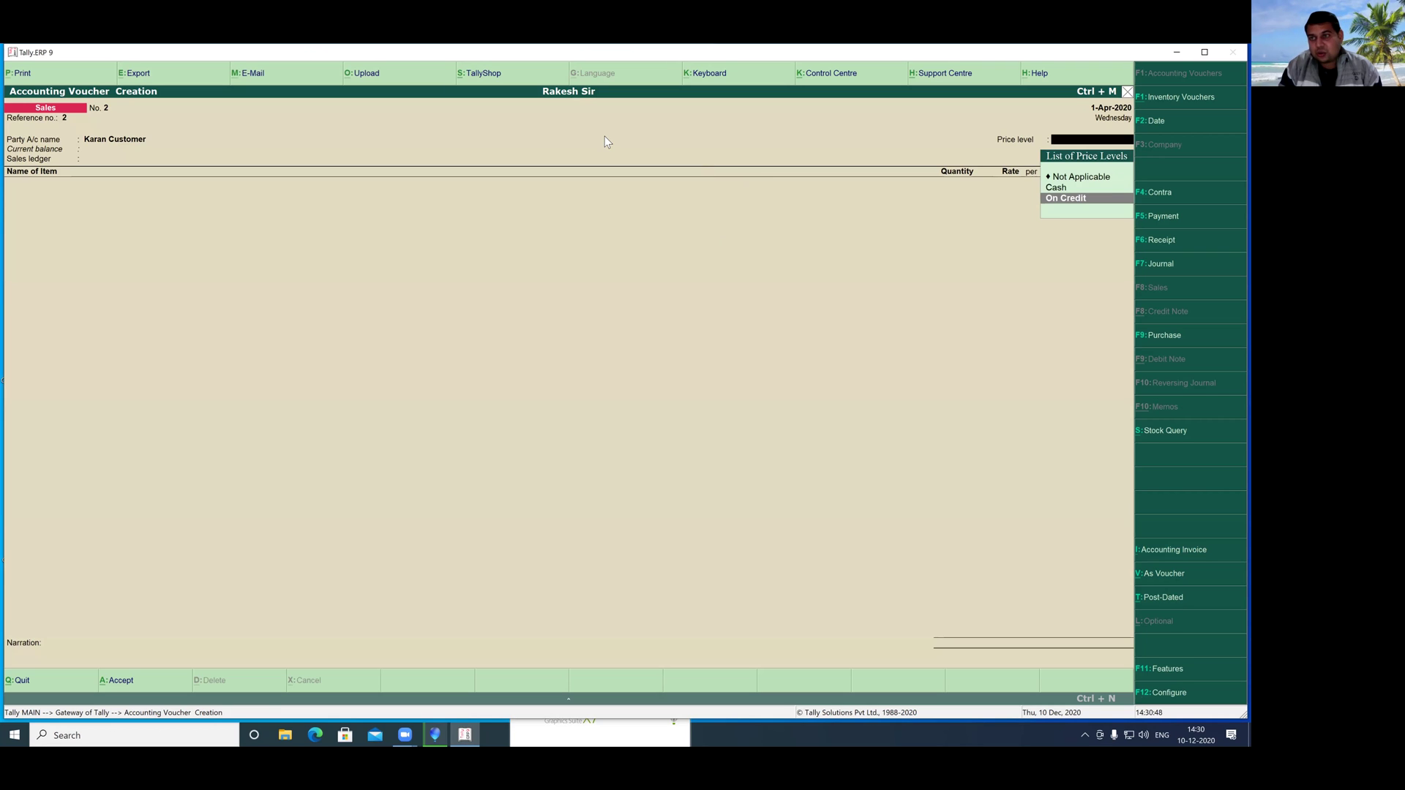
{"action": "left_click_drag", "start_coordinate": [997, 119], "coordinate": [1146, 239]}
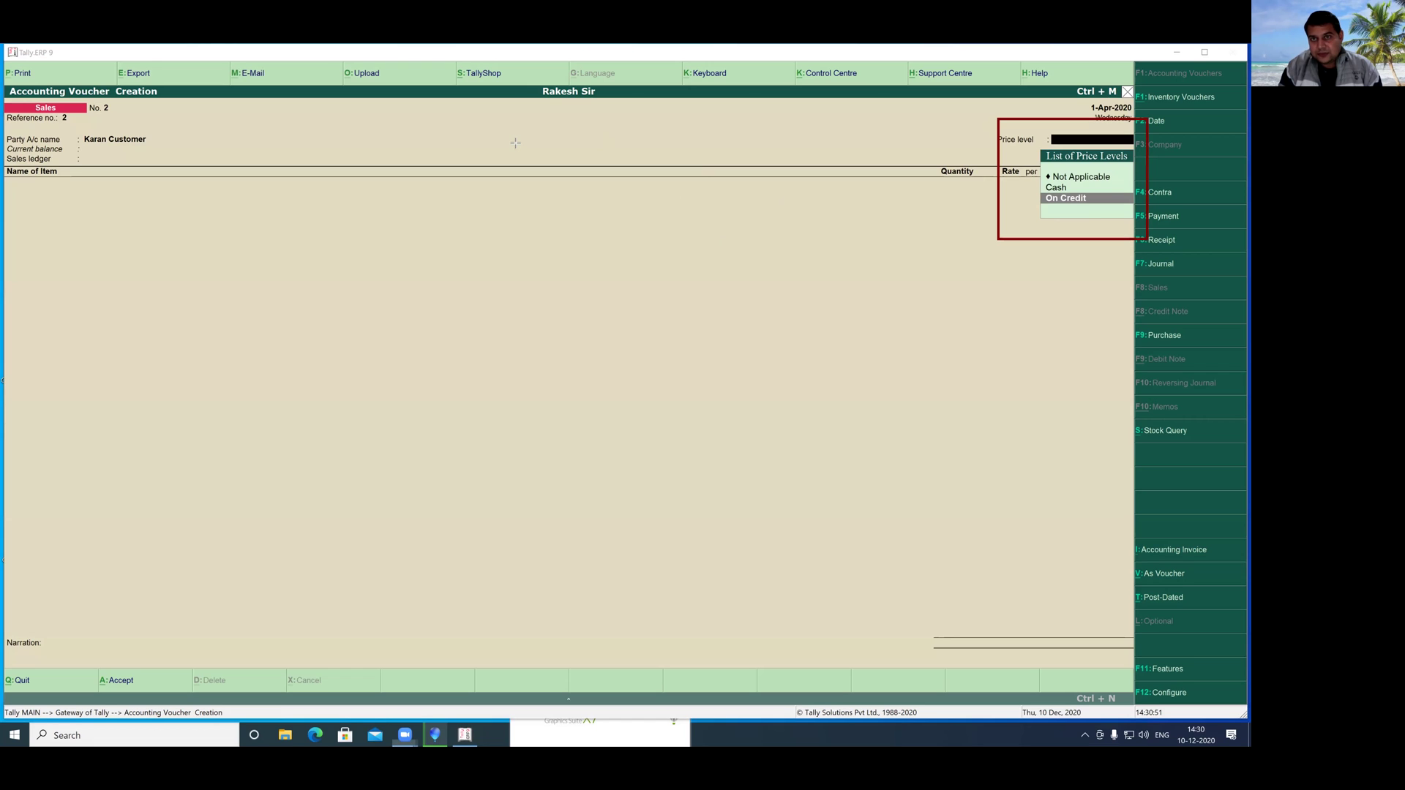
{"action": "left_click", "coordinate": [792, 151]}
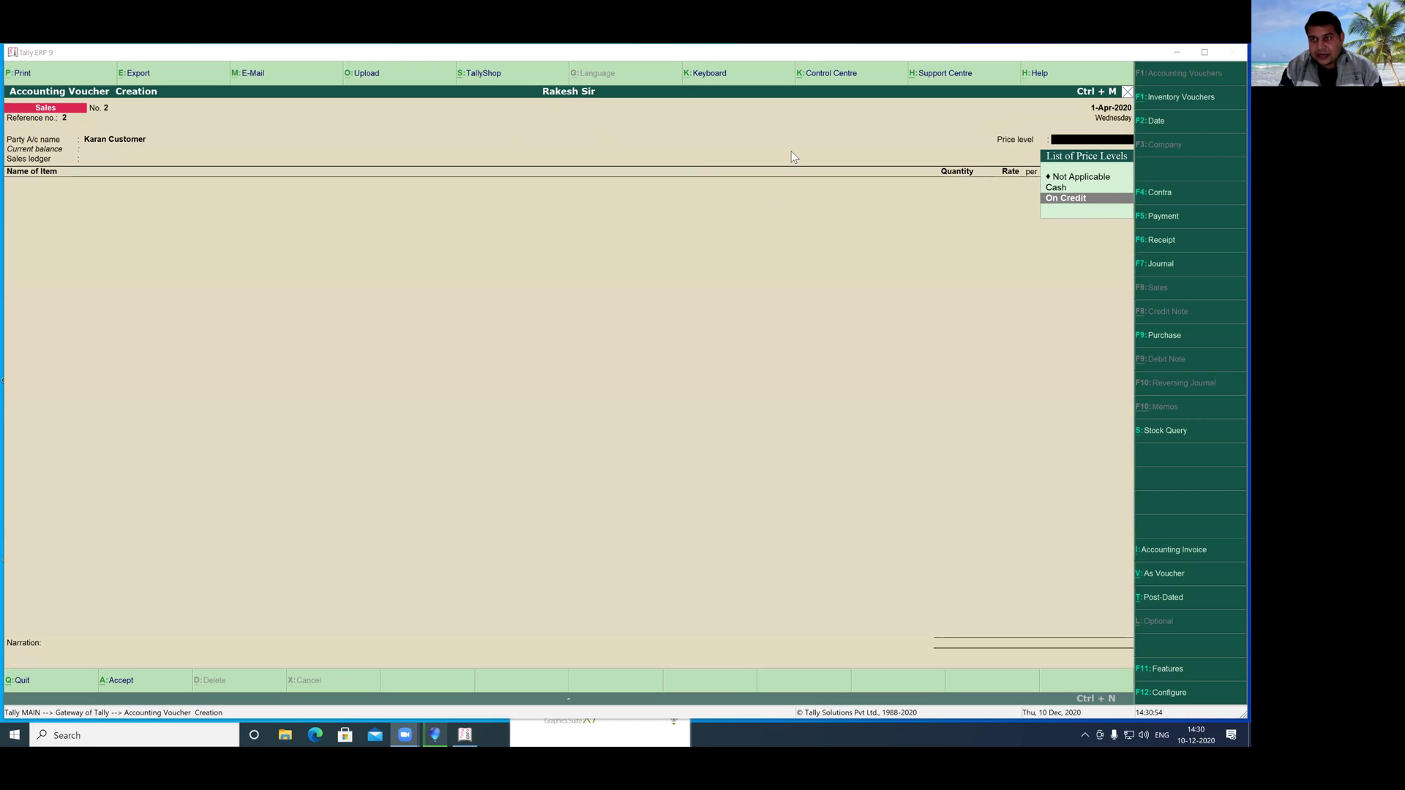
{"action": "left_click", "coordinate": [1059, 200]}
{"action": "key", "text": "Return"}
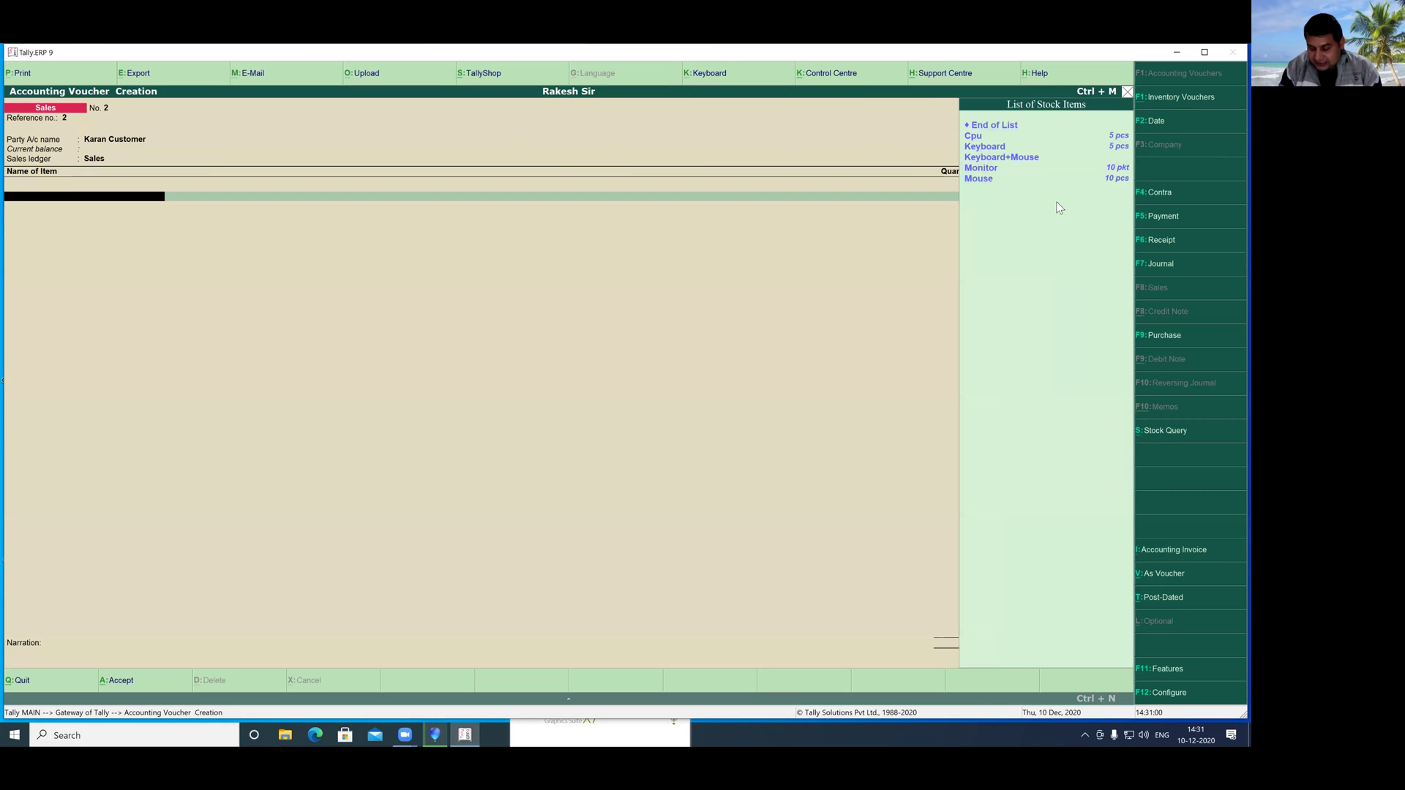
- Add Cpu with a quantity of 4 pcs at the price list rate and discount, and save the credit sales voucher
{"action": "key", "text": "Down"}
{"action": "key", "text": "Return"}
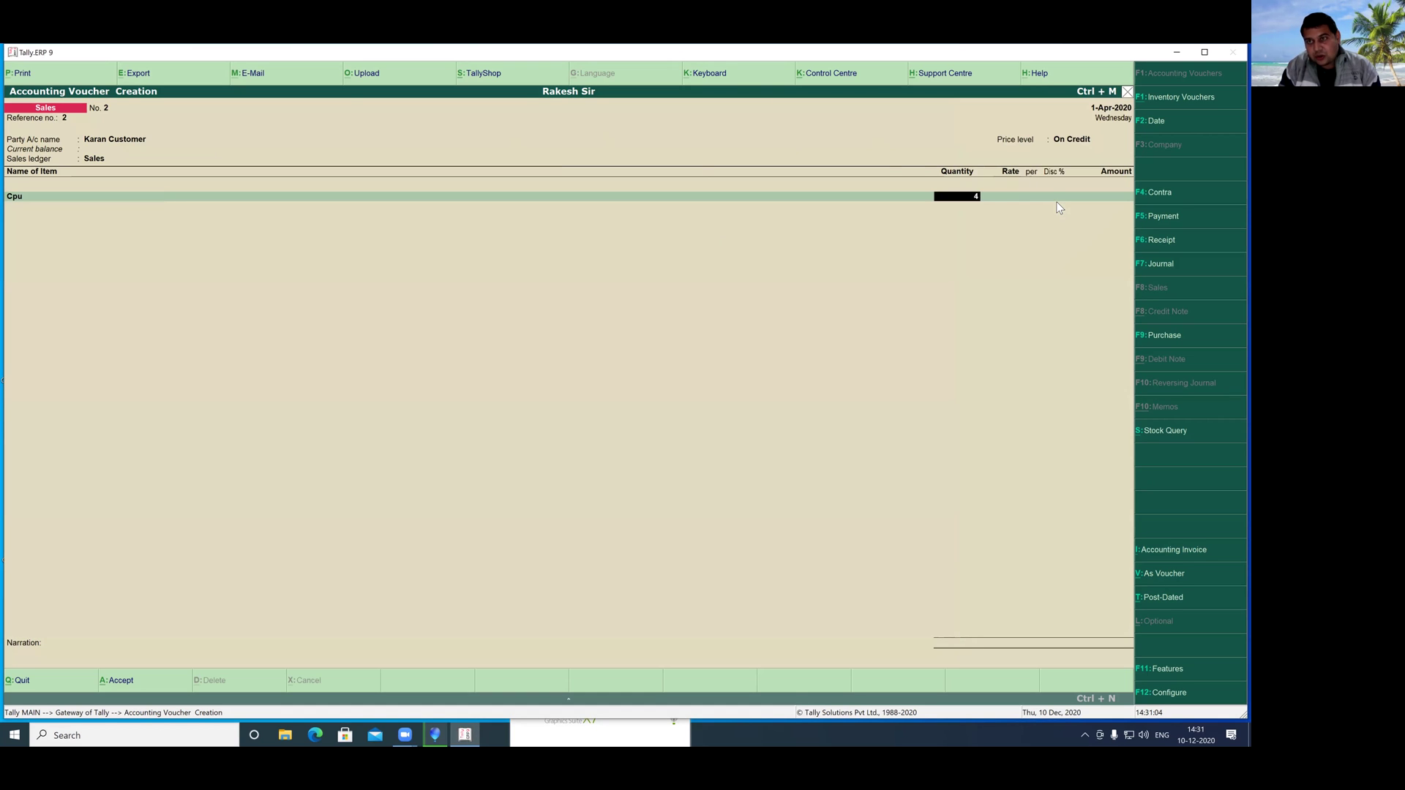
{"action": "type", "text": "4"}
{"action": "key", "text": "Return"}
{"action": "key", "text": "Return"}
{"action": "key", "text": "Return"}
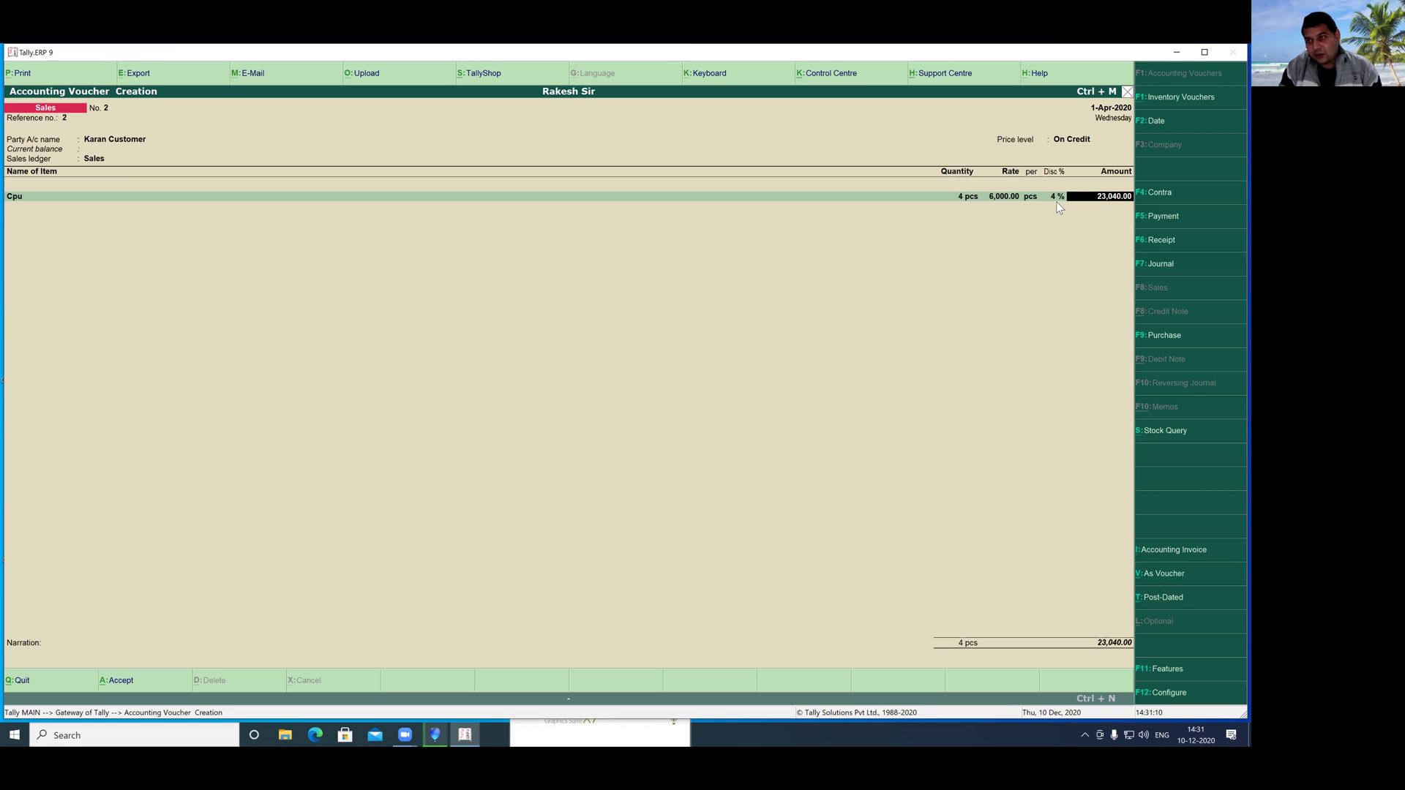
{"action": "key", "text": "Return"}
{"action": "key", "text": "Return"}
{"action": "key", "text": "Return"}
{"action": "key", "text": "Return"}
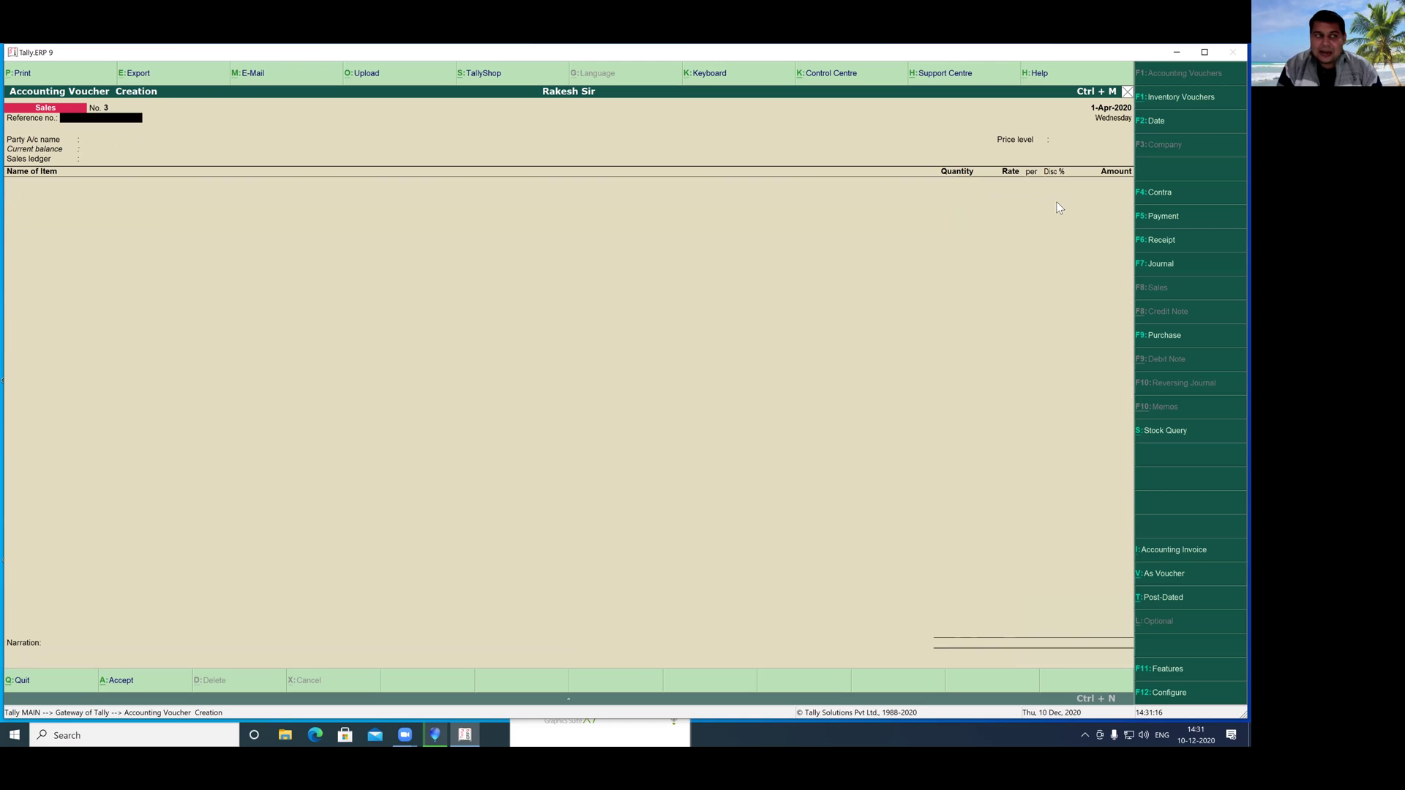
- Leave voucher entry and review the recorded sales vouchers in the Day Book
{"action": "key", "text": "Escape"}
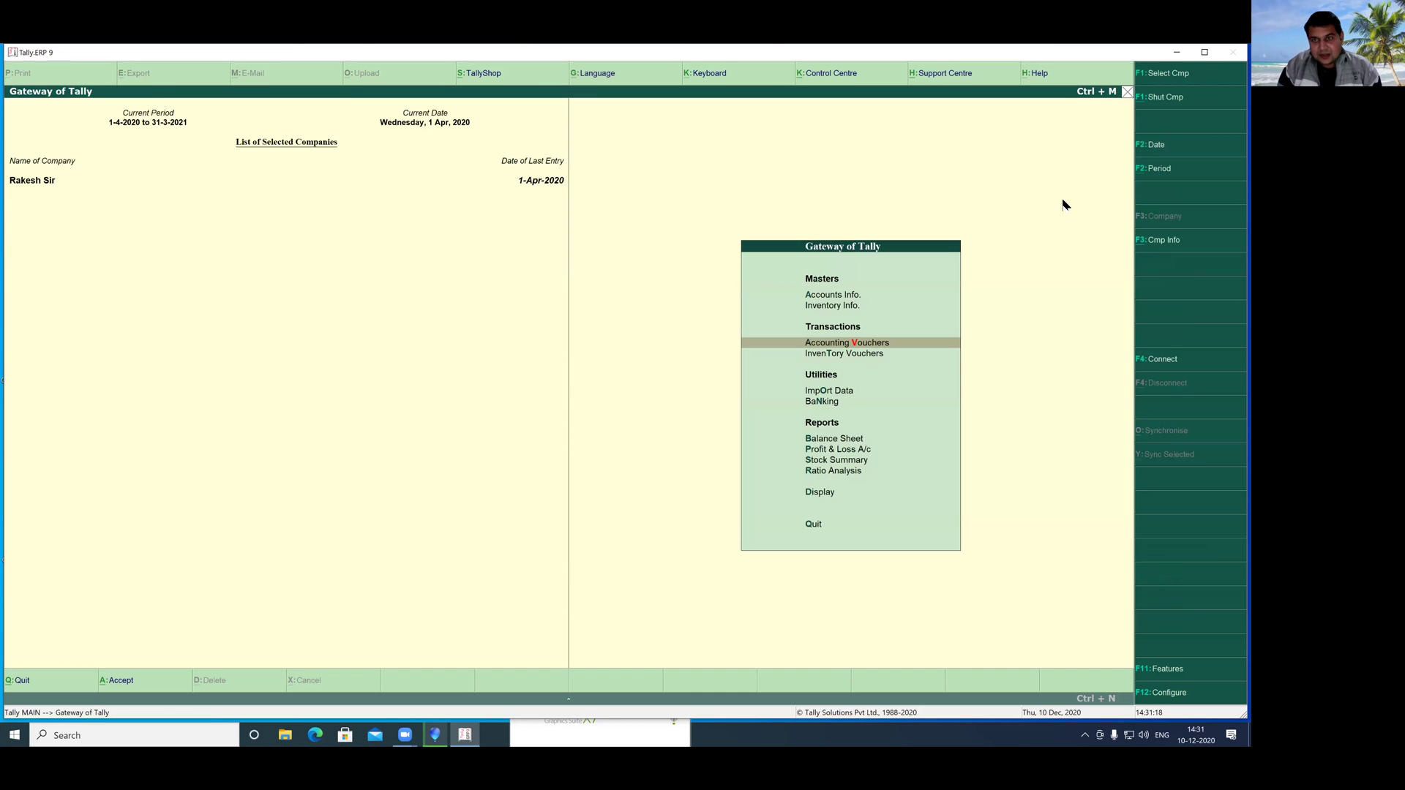
{"action": "key", "text": "Down"}
{"action": "key", "text": "Down"}
{"action": "key", "text": "Down"}
{"action": "key", "text": "Down"}
{"action": "key", "text": "Down"}
{"action": "key", "text": "Down"}
{"action": "key", "text": "Down"}
{"action": "key", "text": "Down"}
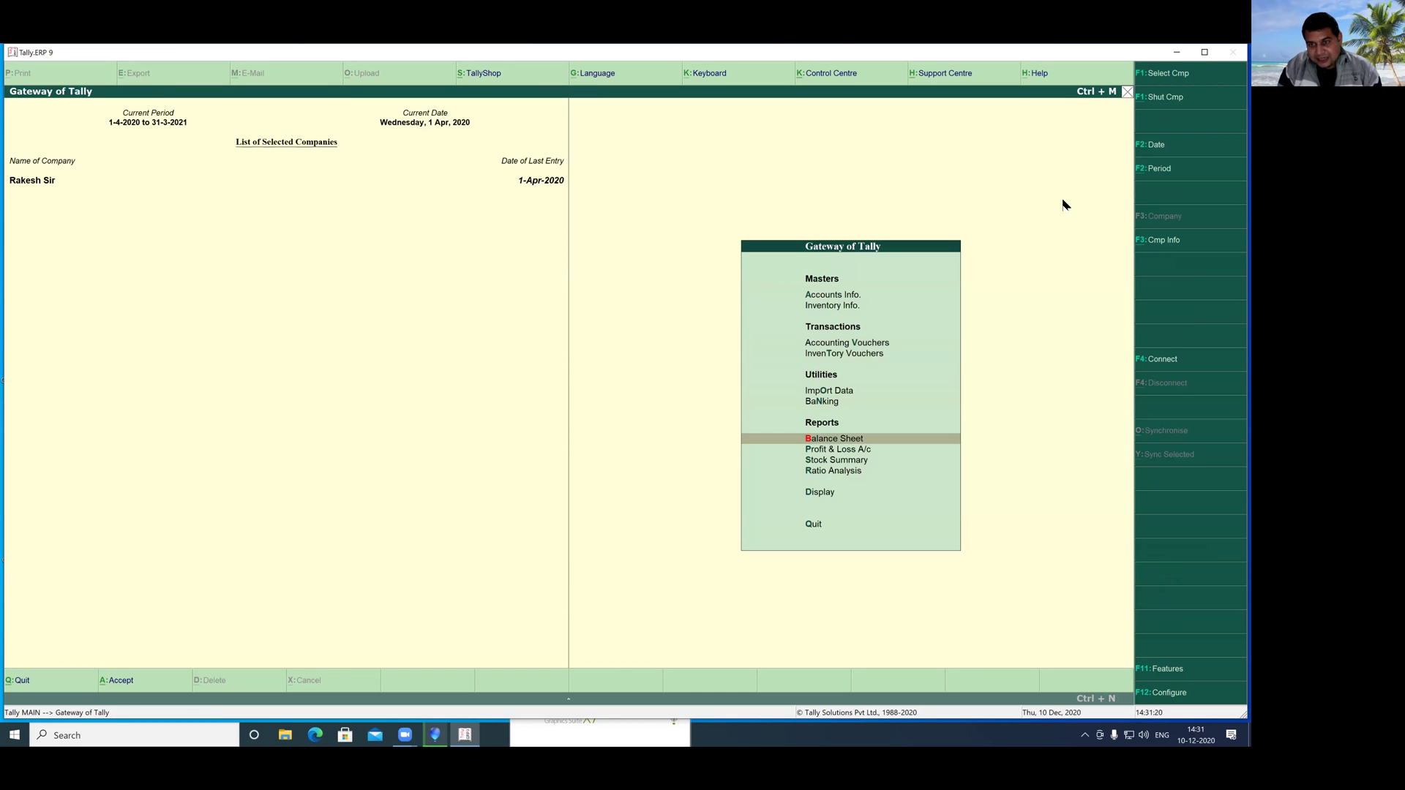
{"action": "key", "text": "Down"}
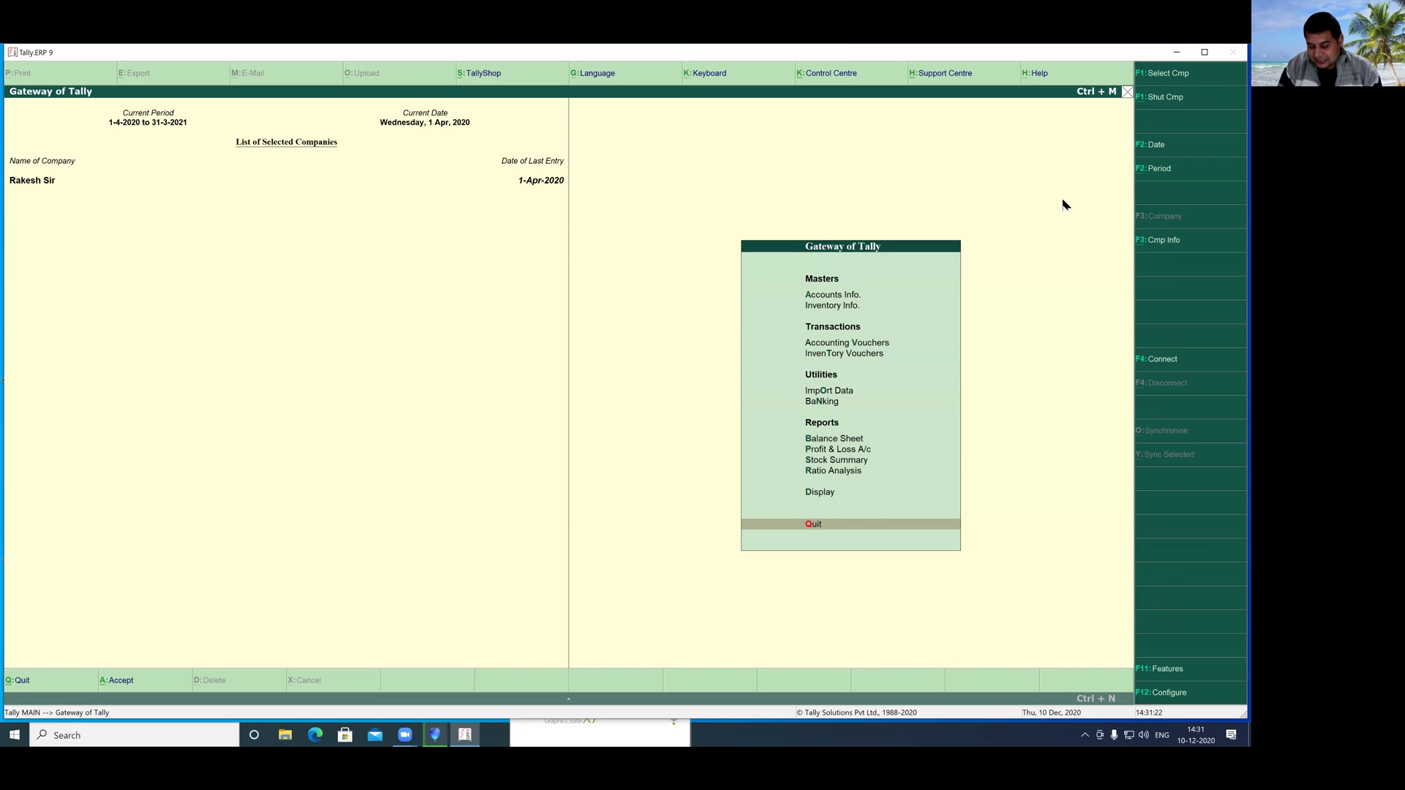
{"action": "key", "text": "Up"}
{"action": "key", "text": "Return"}
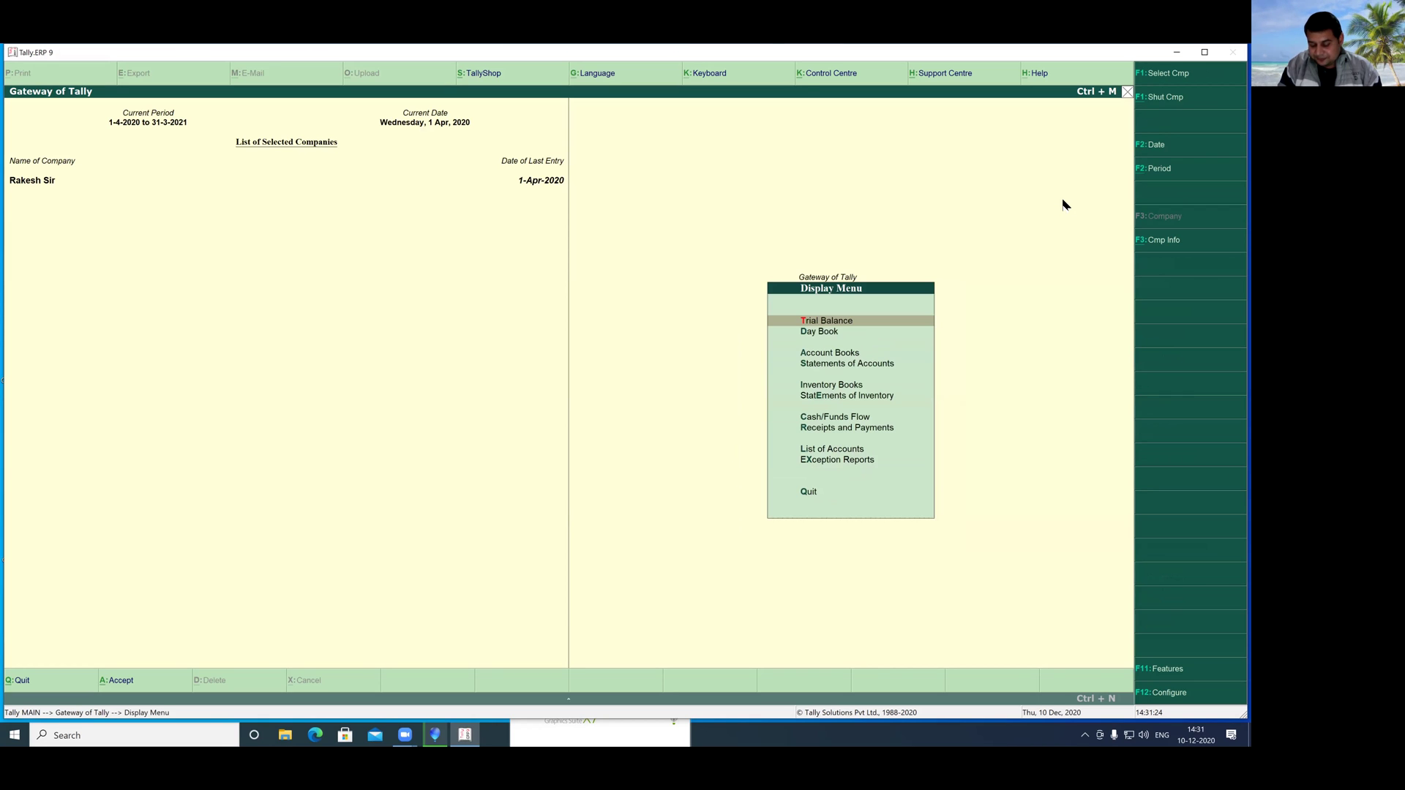
{"action": "key", "text": "Down"}
{"action": "key", "text": "Return"}
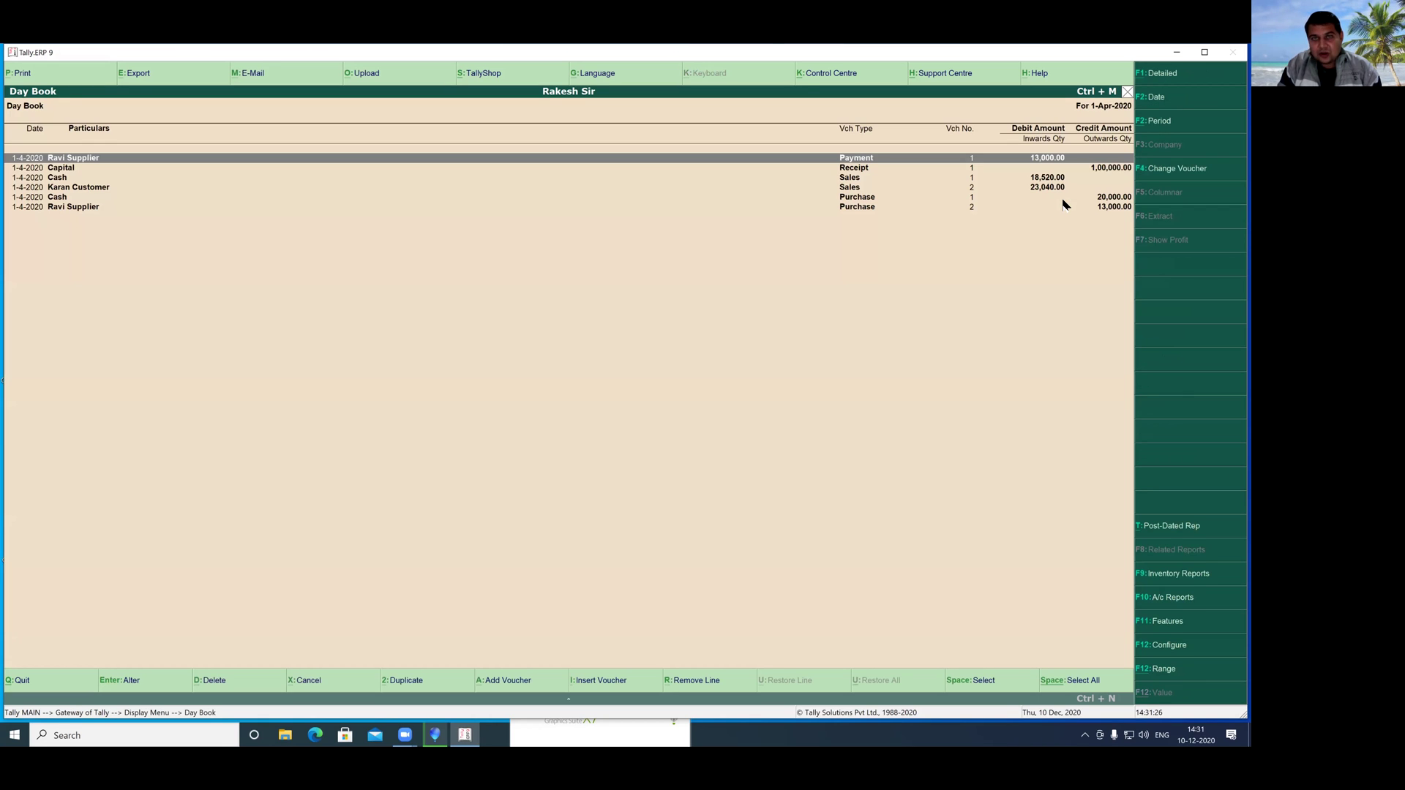
{"action": "key", "text": "Down"}
{"action": "key", "text": "Down"}
{"action": "key", "text": "Down"}
{"action": "key", "text": "Down"}
{"action": "key", "text": "Down"}
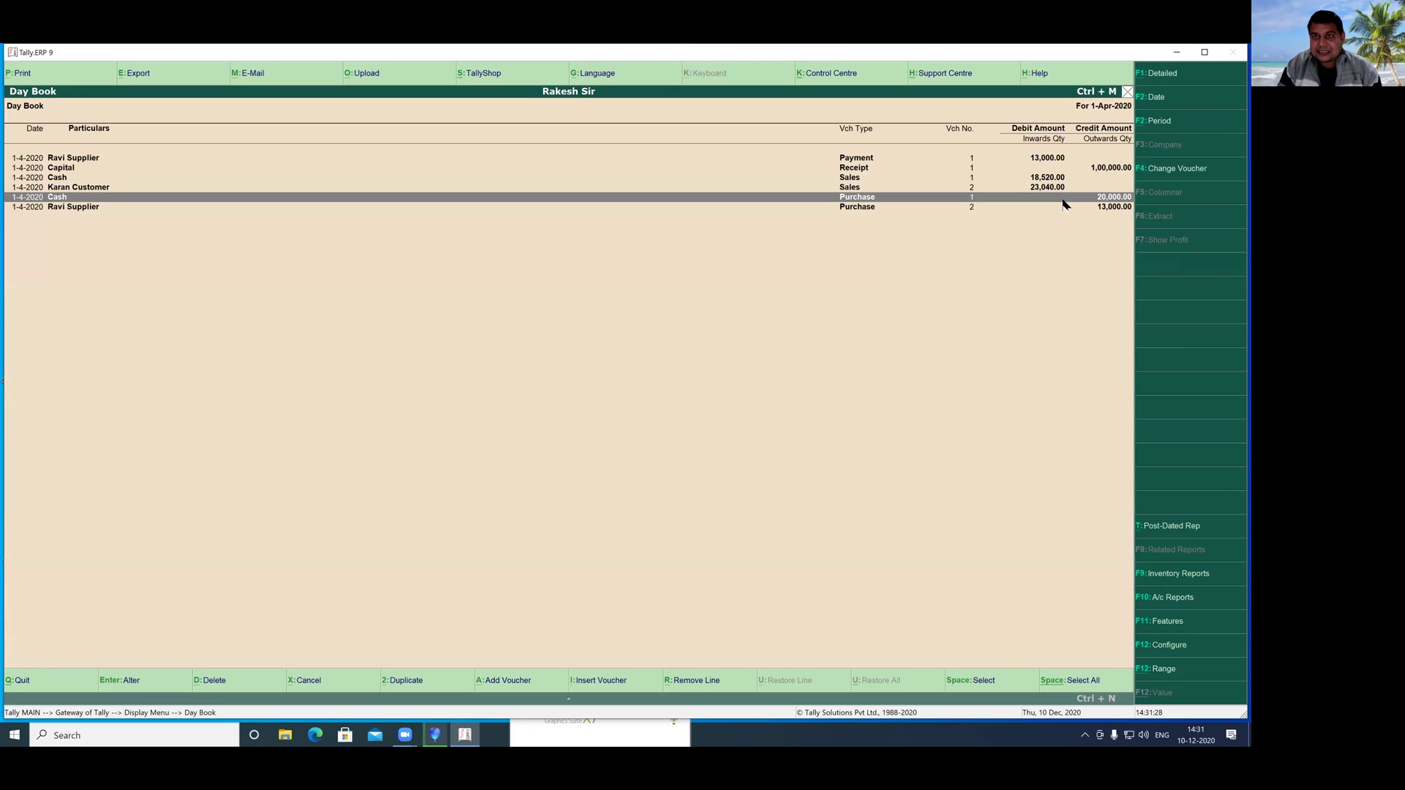
{"action": "key", "text": "Escape"}
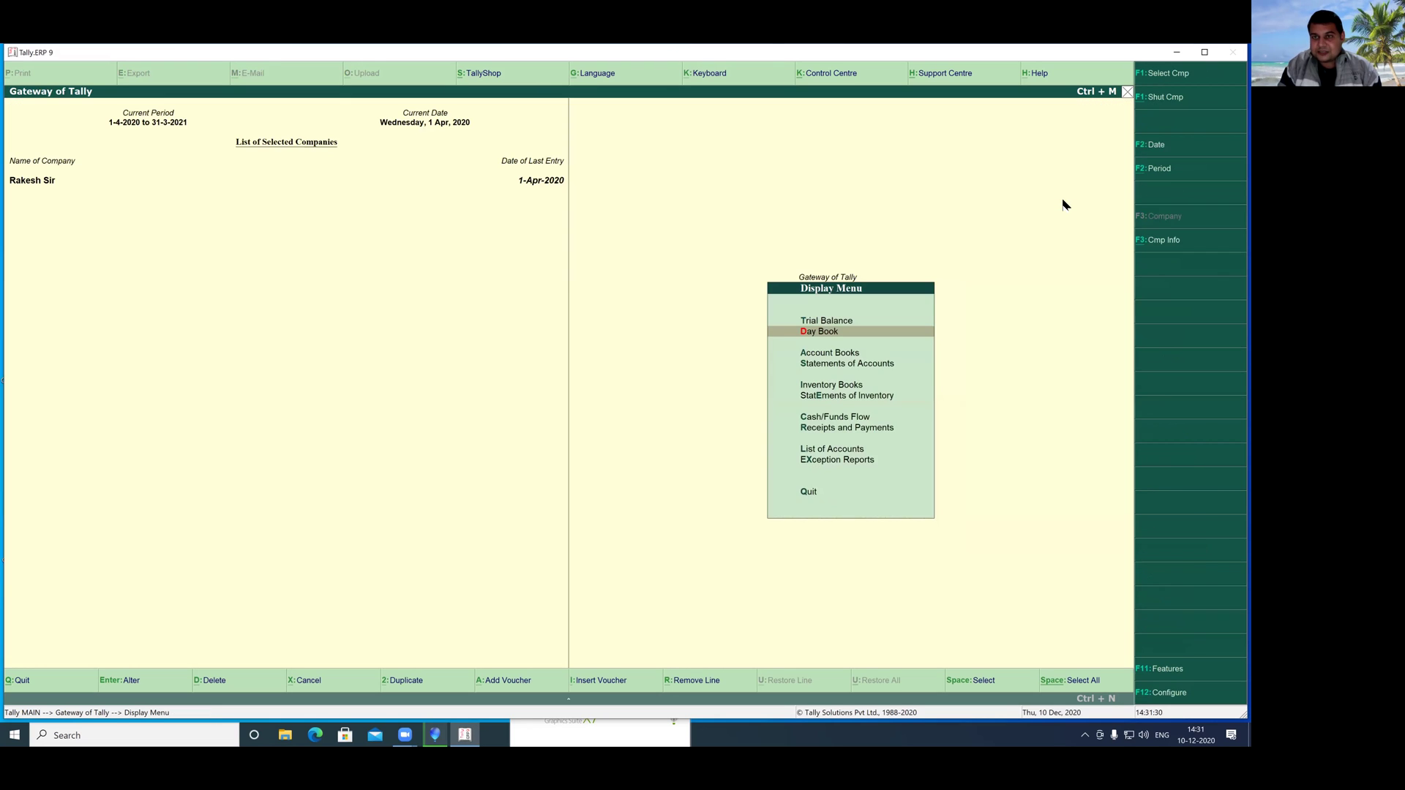
- View the Stock Summary for the Computer stock group to examine the items' closing balances
{"action": "key", "text": "Escape"}
{"action": "key", "text": "Up"}
{"action": "key", "text": "Up"}
{"action": "key", "text": "Return"}
{"action": "key", "text": "Return"}
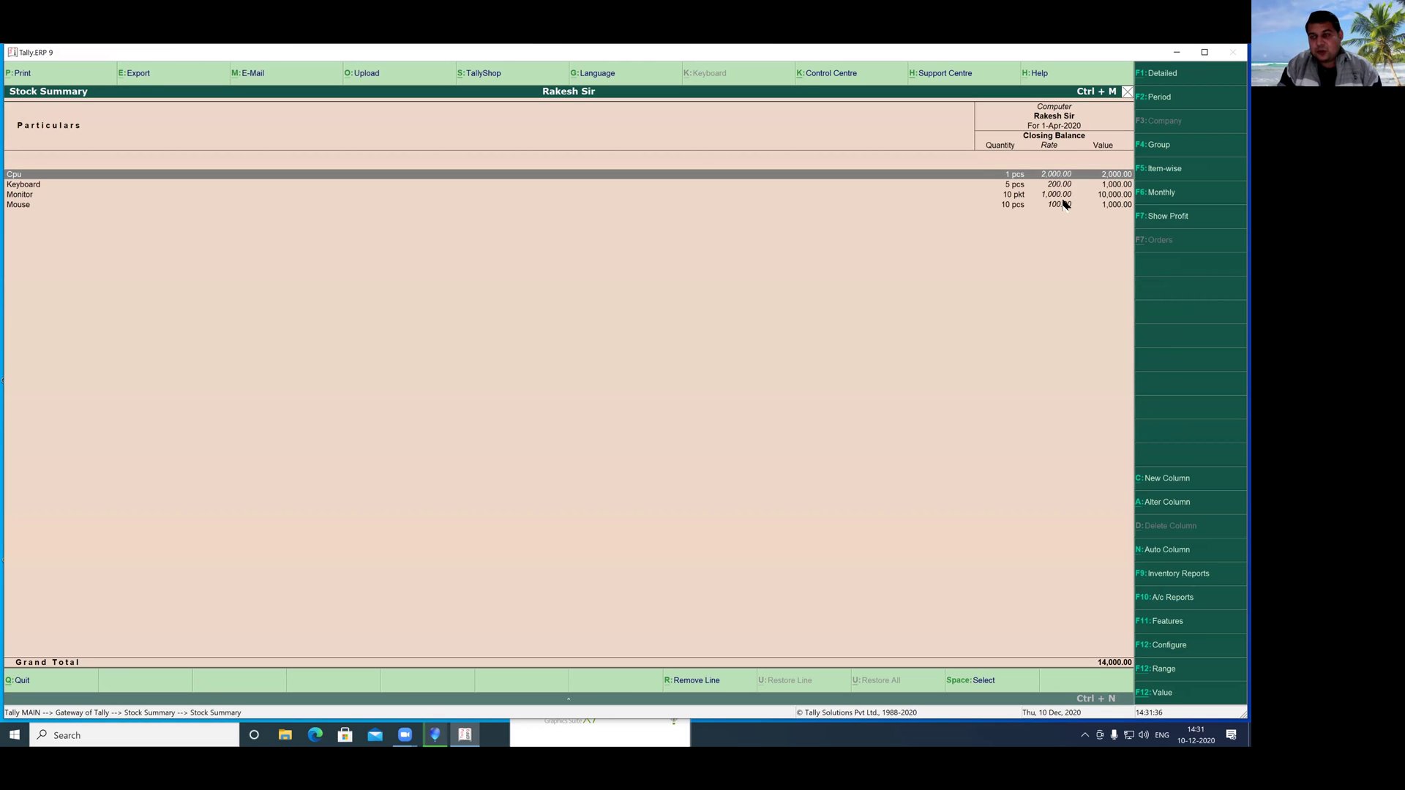
- Go through the Computer stock items' closing balances and leave the Stock Summary
{"action": "key", "text": "Down"}
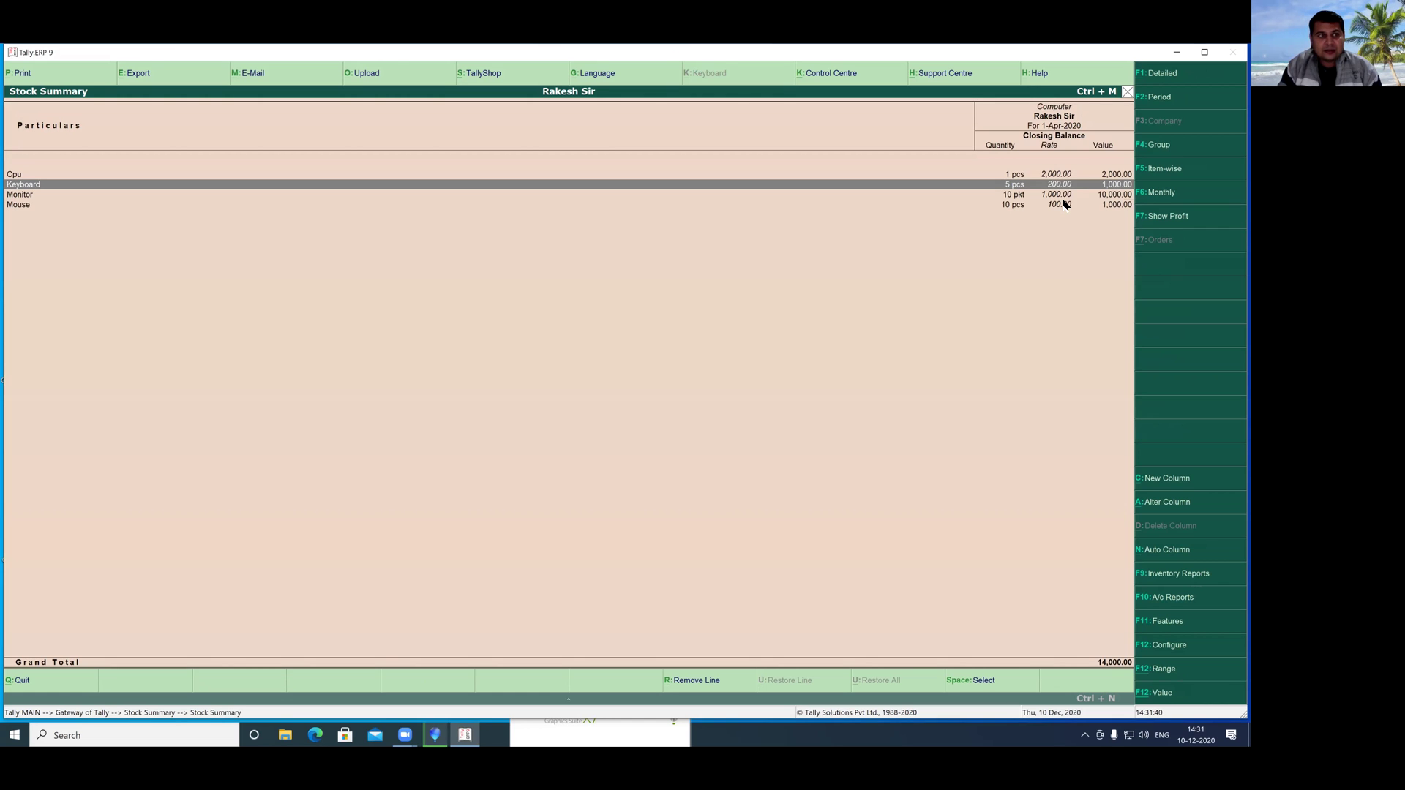
{"action": "key", "text": "Down"}
{"action": "key", "text": "Down"}
{"action": "key", "text": "Escape"}
{"action": "key", "text": "Escape"}
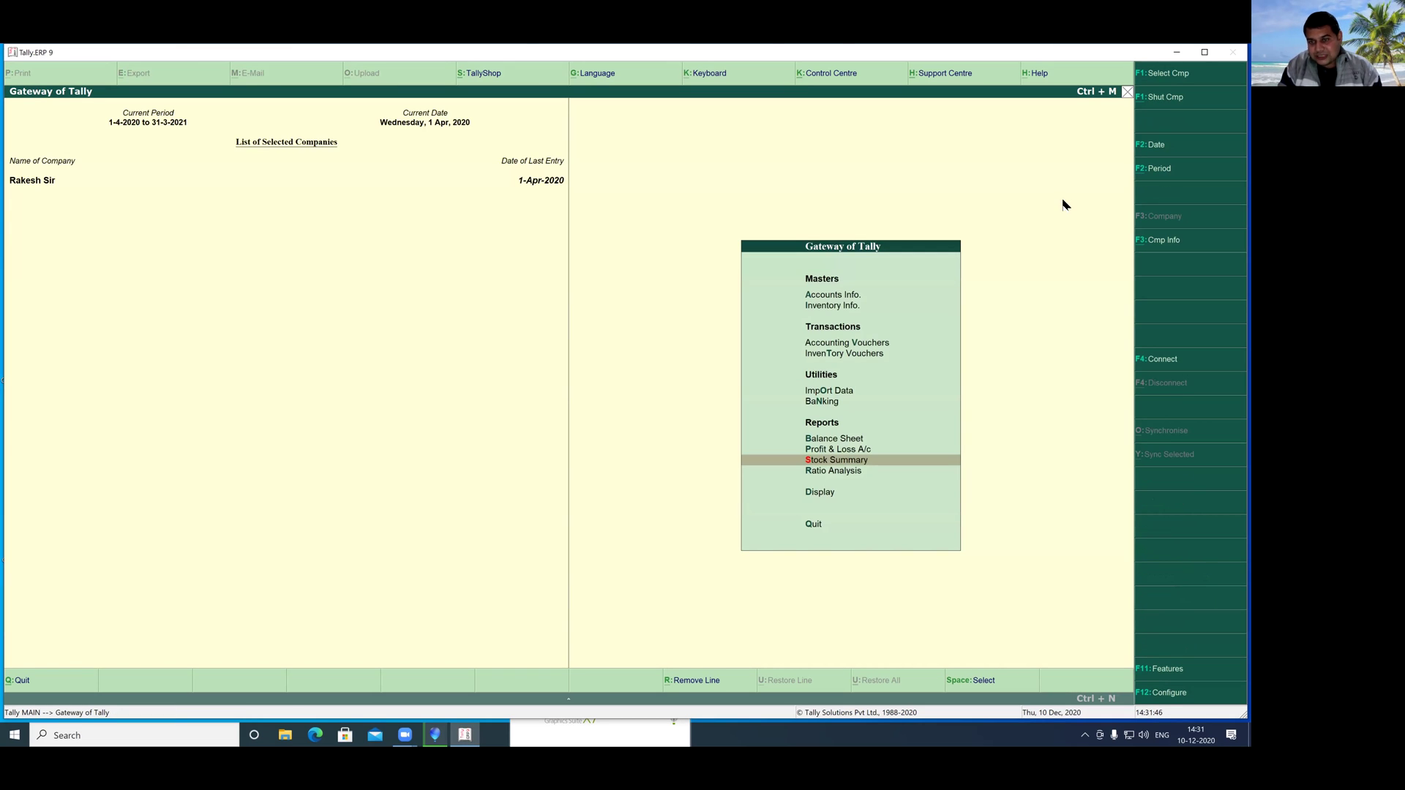
- Open the Sales ledger's voucher report from the account books to examine its recorded sales
{"action": "key", "text": "Down"}
{"action": "key", "text": "Down"}
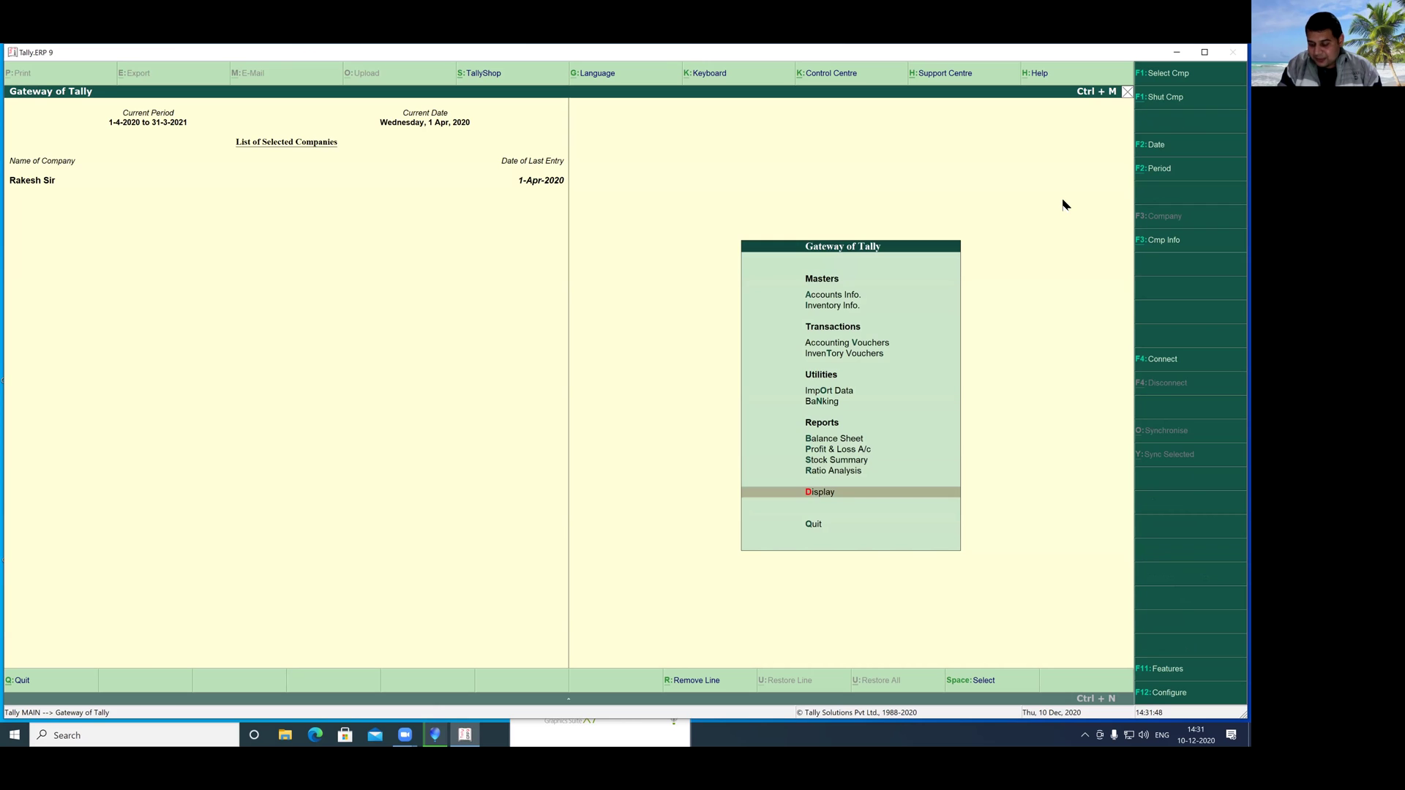
{"action": "key", "text": "Return"}
{"action": "key", "text": "Down"}
{"action": "key", "text": "Down"}
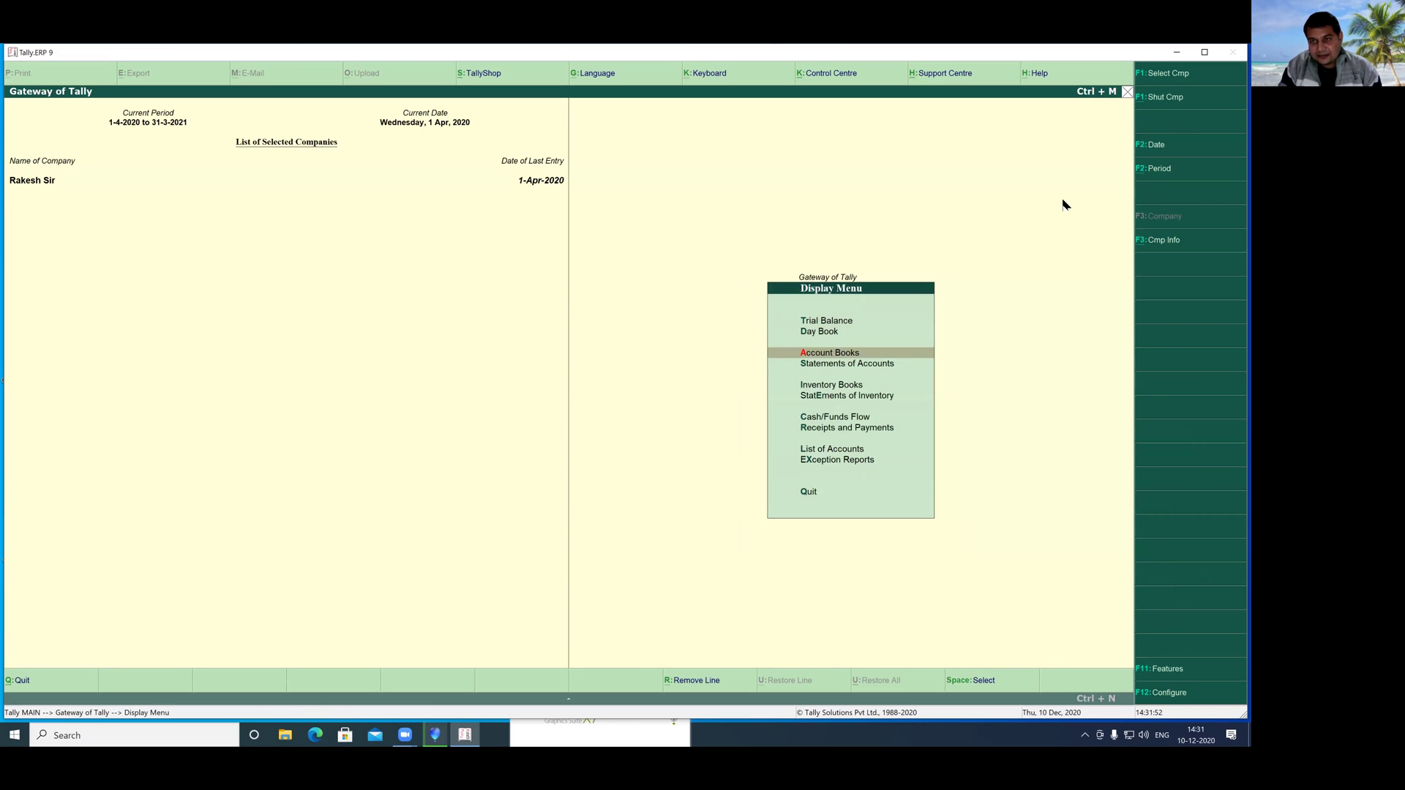
{"action": "key", "text": "Return"}
{"action": "key", "text": "Down"}
{"action": "key", "text": "Return"}
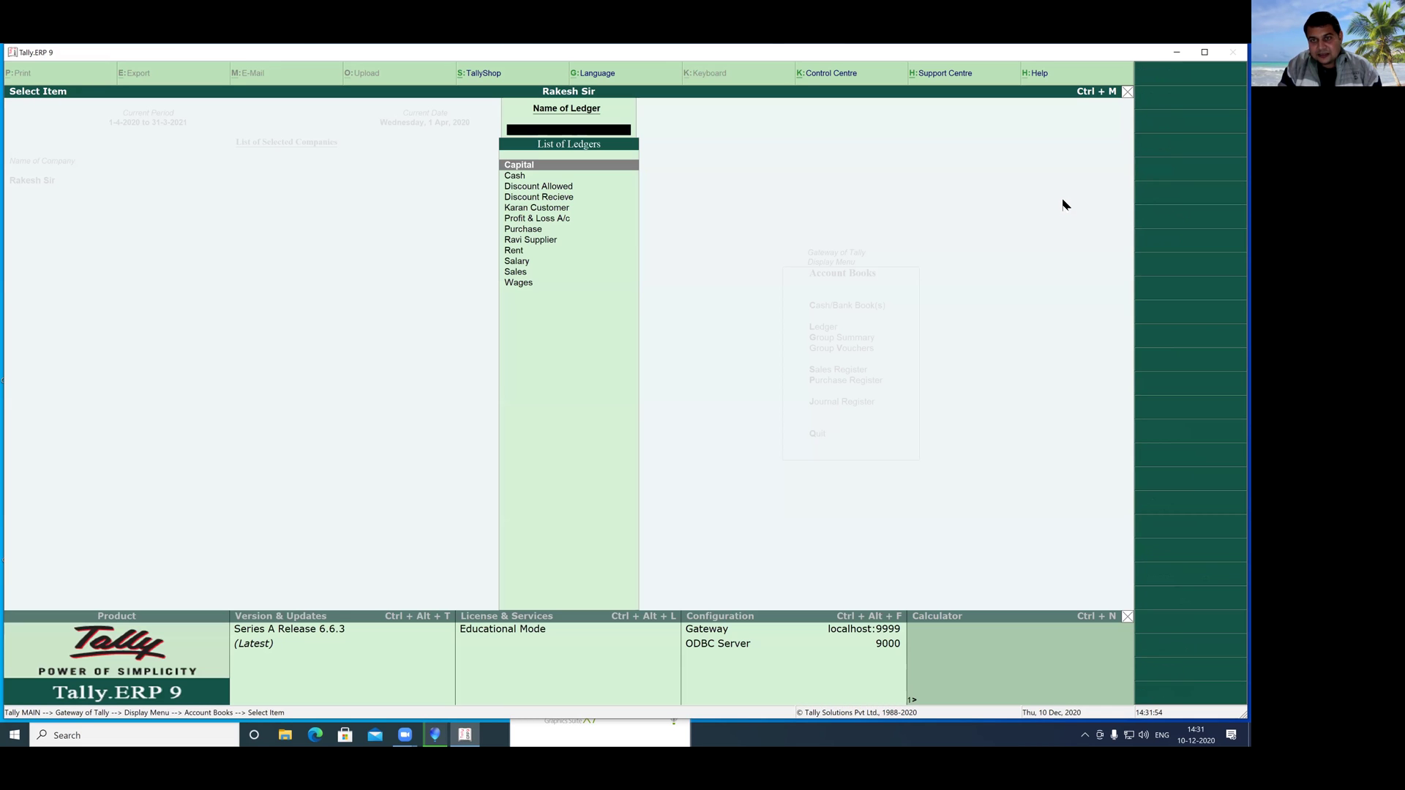
{"action": "key", "text": "Down"}
{"action": "key", "text": "Down"}
{"action": "key", "text": "Down"}
{"action": "key", "text": "Down"}
{"action": "key", "text": "Down"}
{"action": "key", "text": "Down"}
{"action": "key", "text": "Down"}
{"action": "key", "text": "Down"}
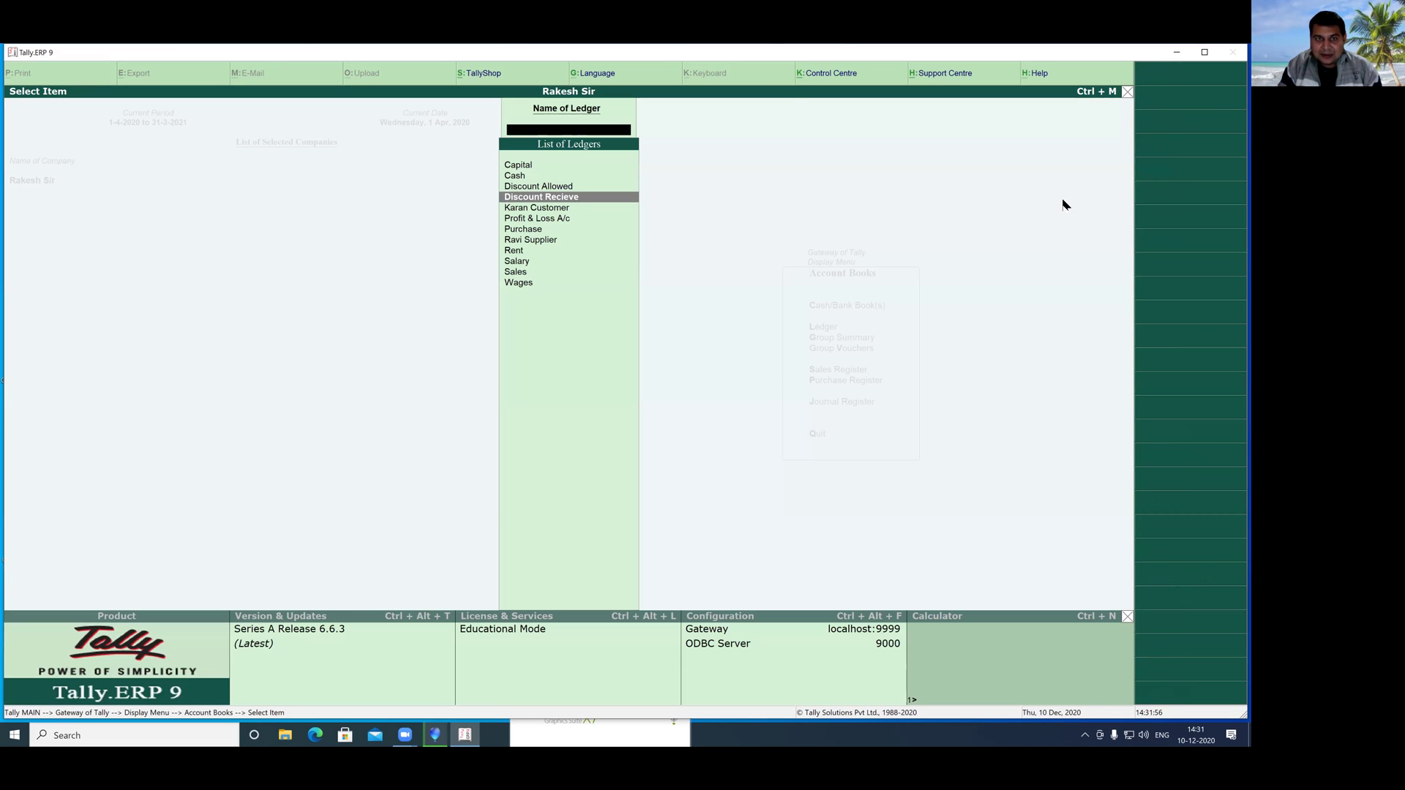
{"action": "key", "text": "Down"}
{"action": "key", "text": "Down"}
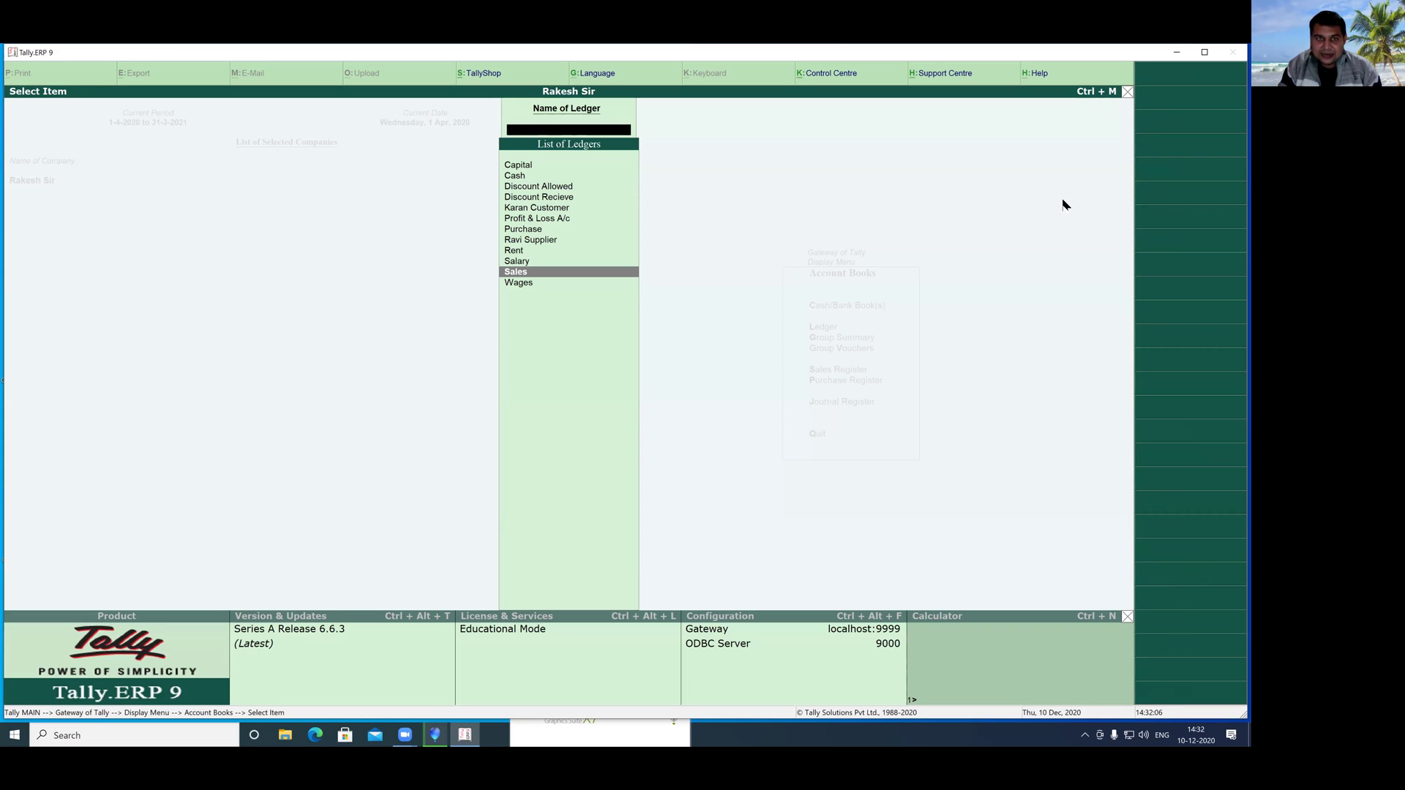
{"action": "key", "text": "Return"}
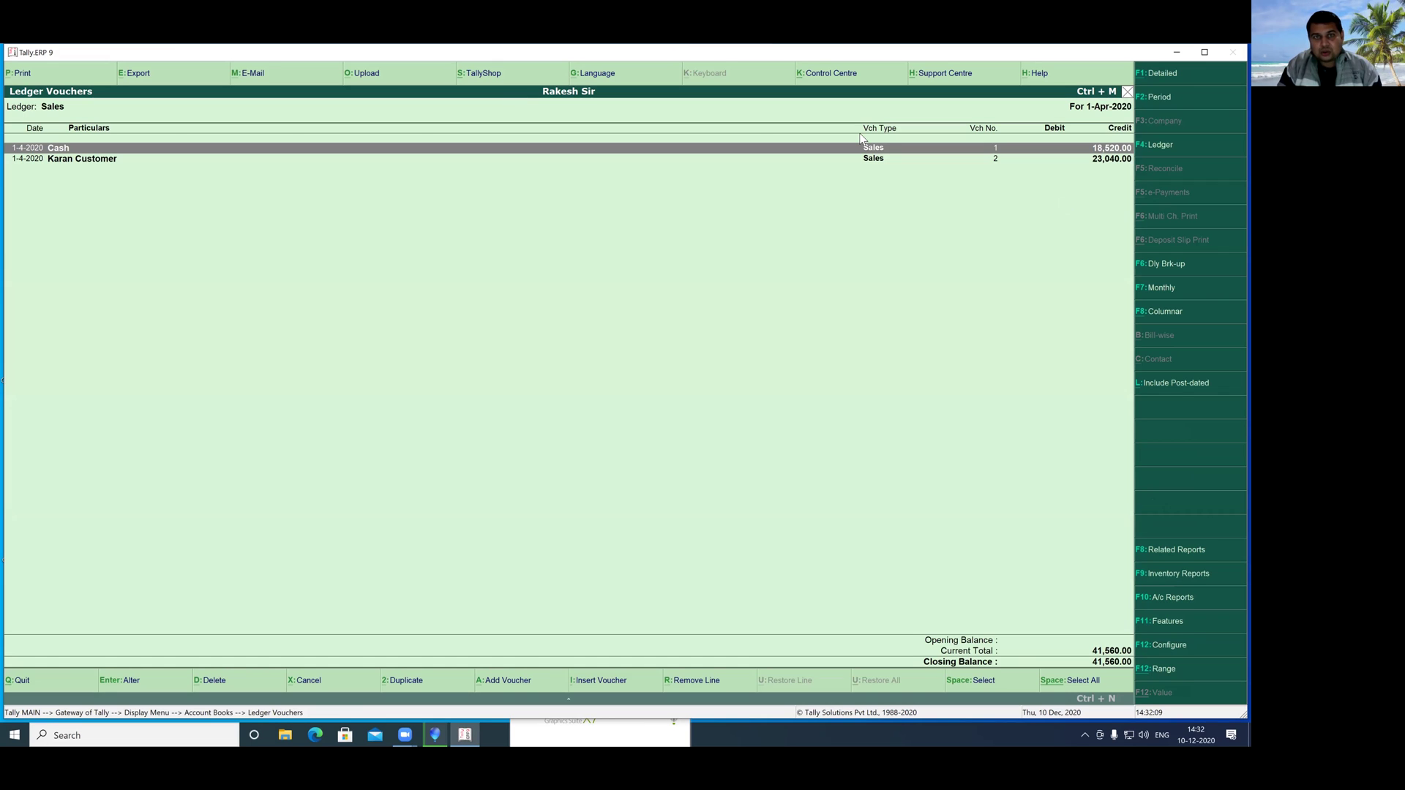
{"action": "left_click_drag", "start_coordinate": [1087, 125], "coordinate": [1145, 179]}
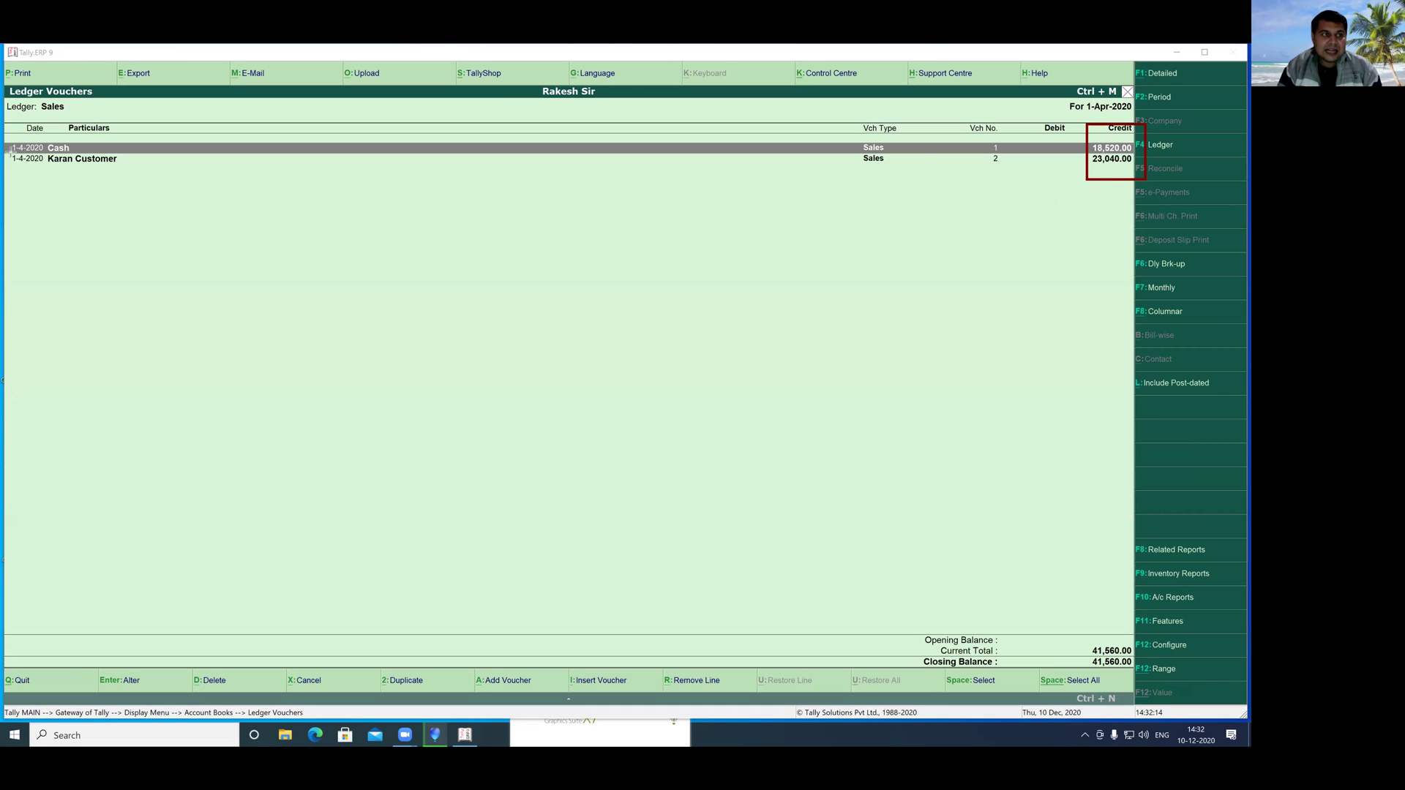
{"action": "left_click_drag", "start_coordinate": [6, 136], "coordinate": [160, 178]}
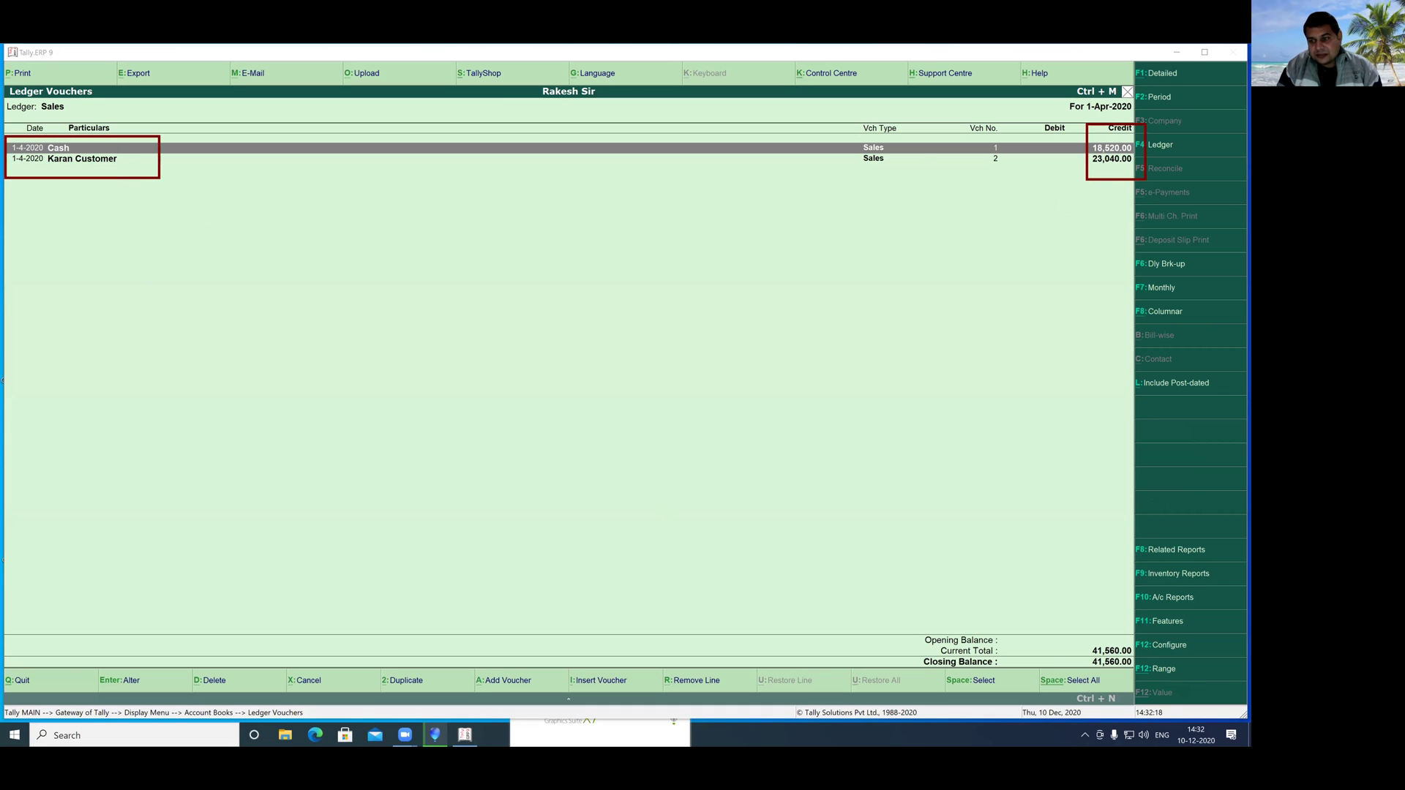
{"action": "left_click_drag", "start_coordinate": [1036, 603], "coordinate": [1147, 688]}
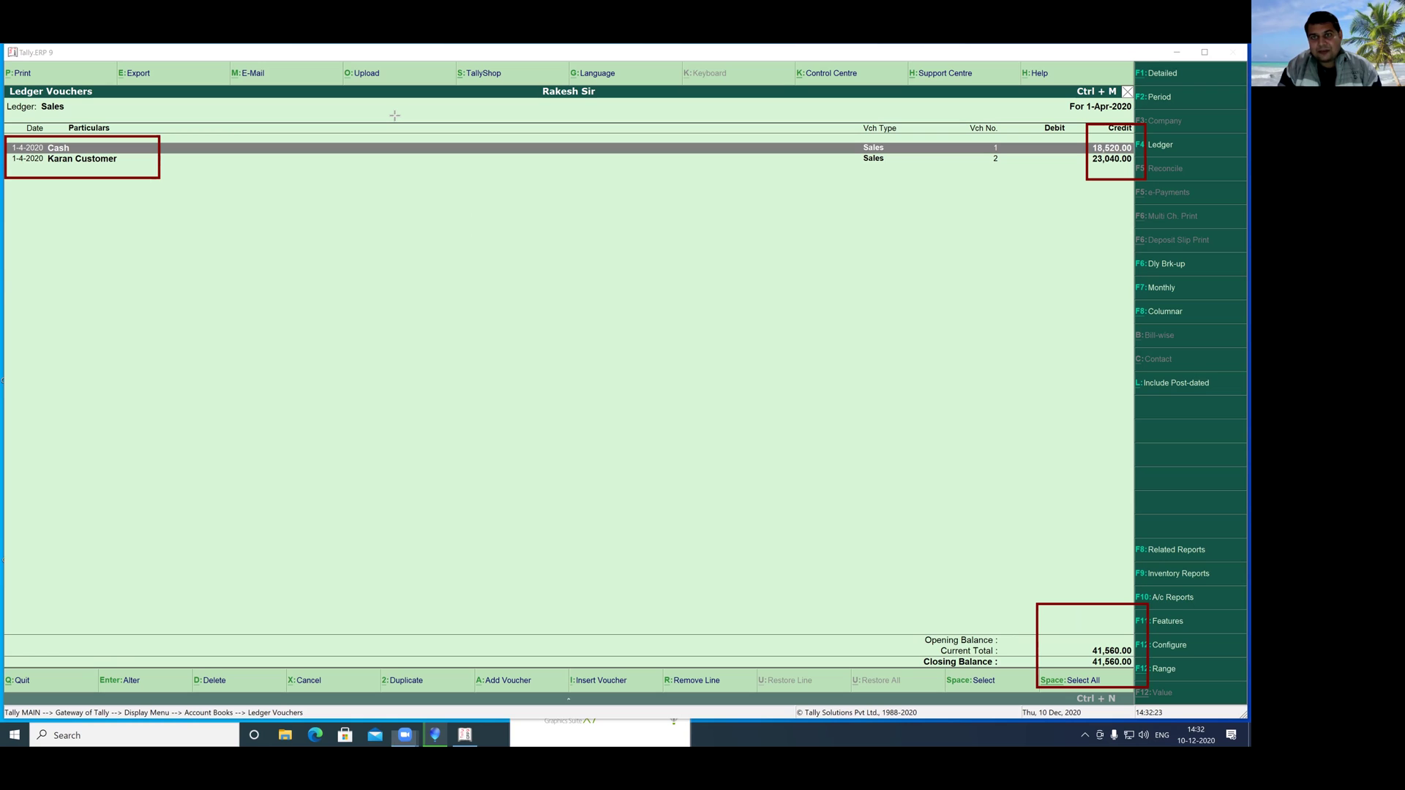
{"action": "left_click", "coordinate": [762, 140]}
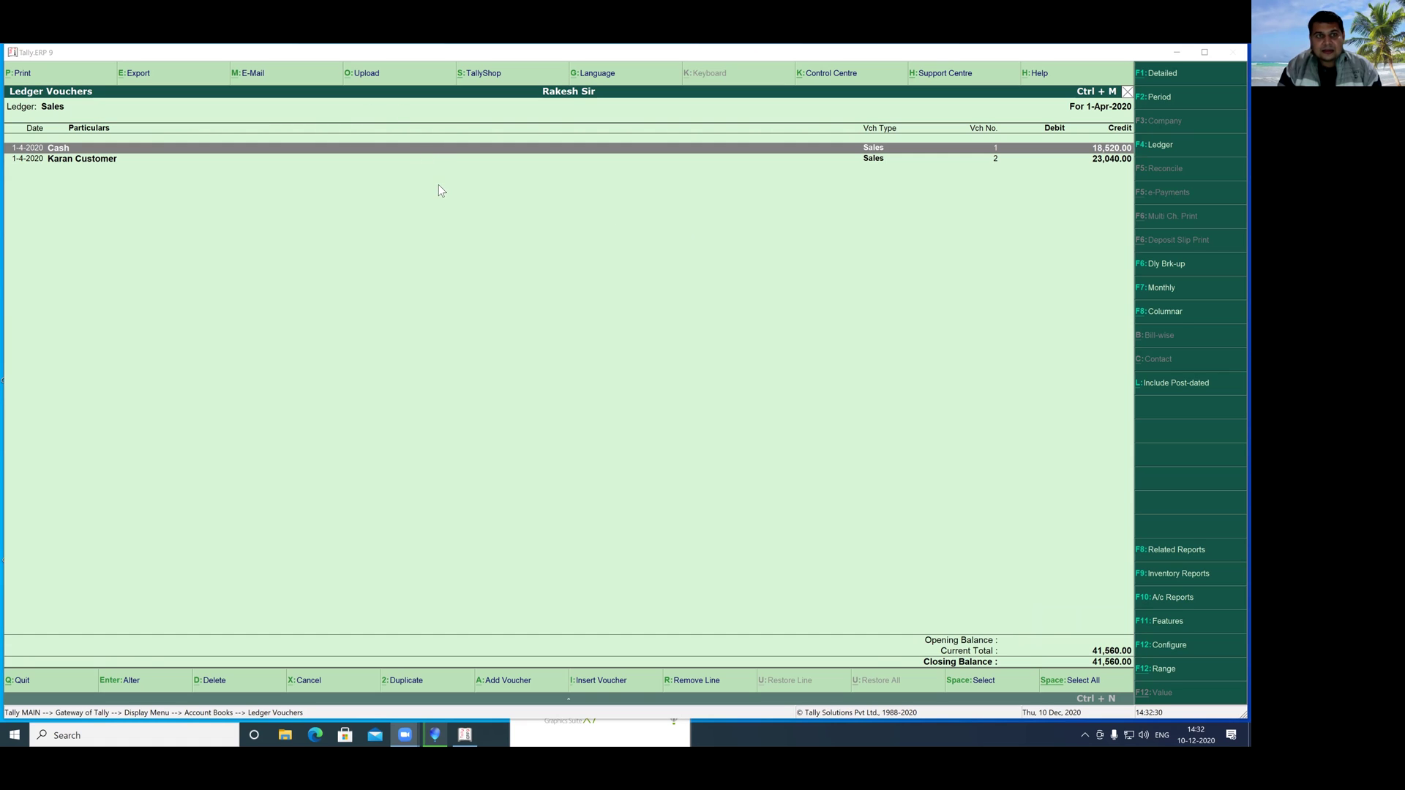
{"action": "left_click", "coordinate": [483, 216]}
- Leave the Sales ledger report and start a new accounting voucher
{"action": "key", "text": "Escape"}
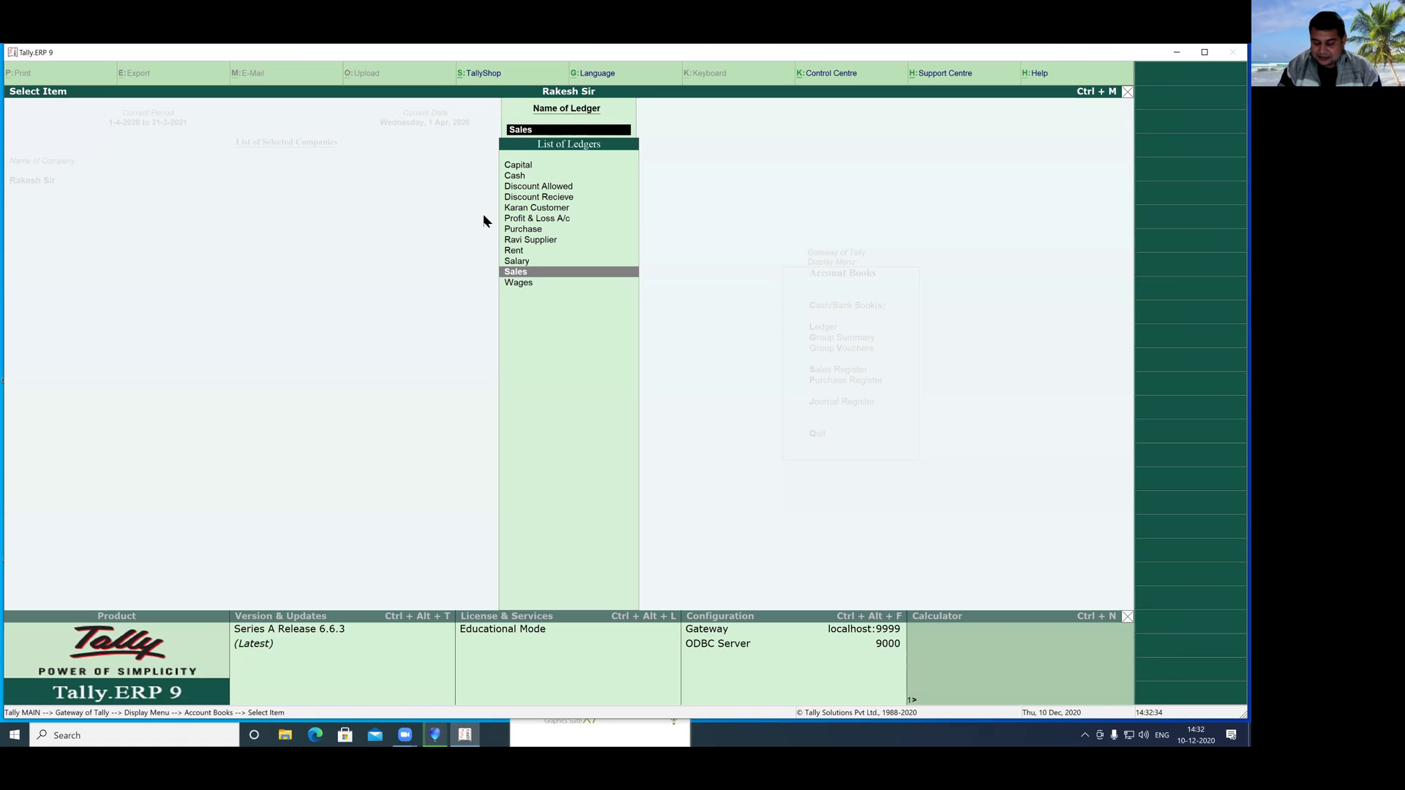
{"action": "key", "text": "Escape"}
{"action": "key", "text": "Escape"}
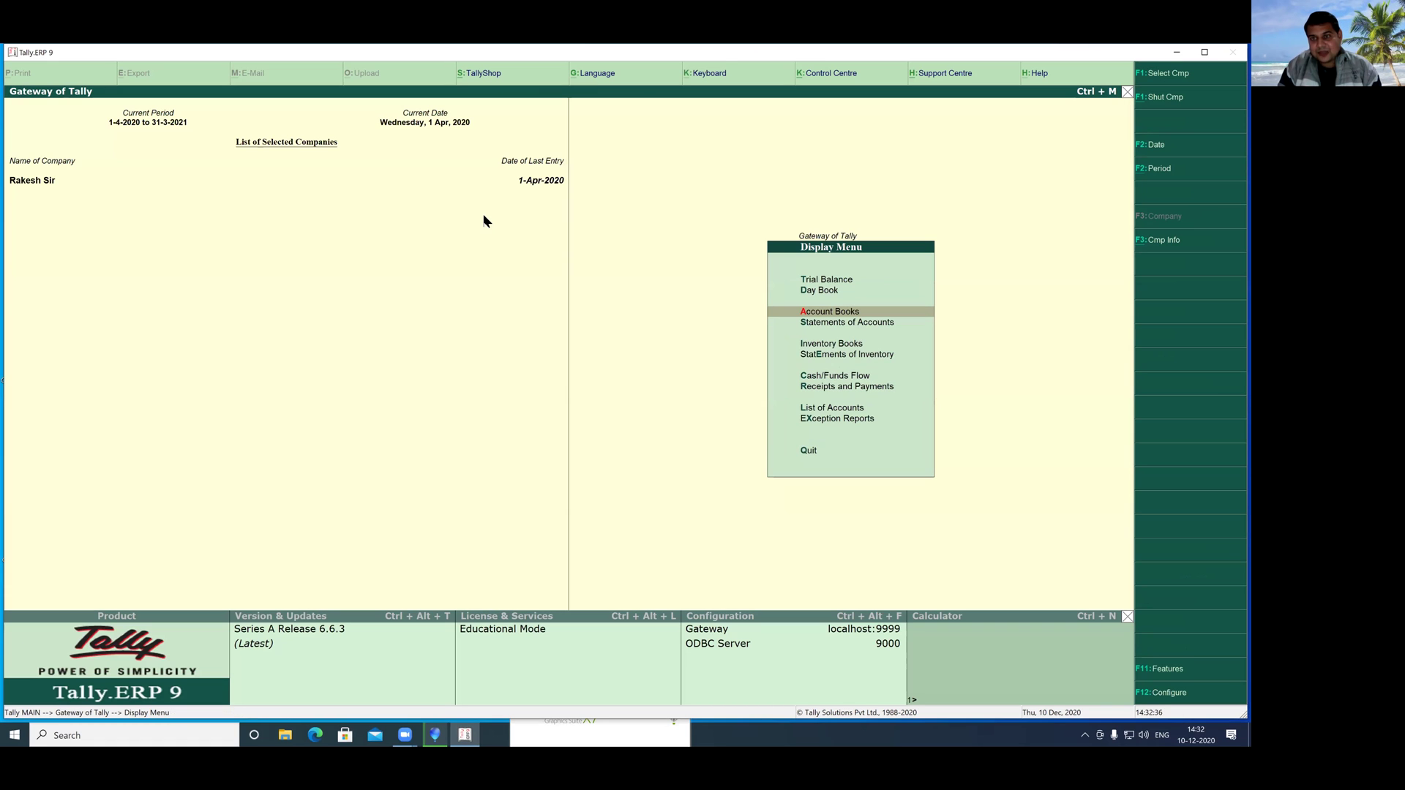
{"action": "key", "text": "Escape"}
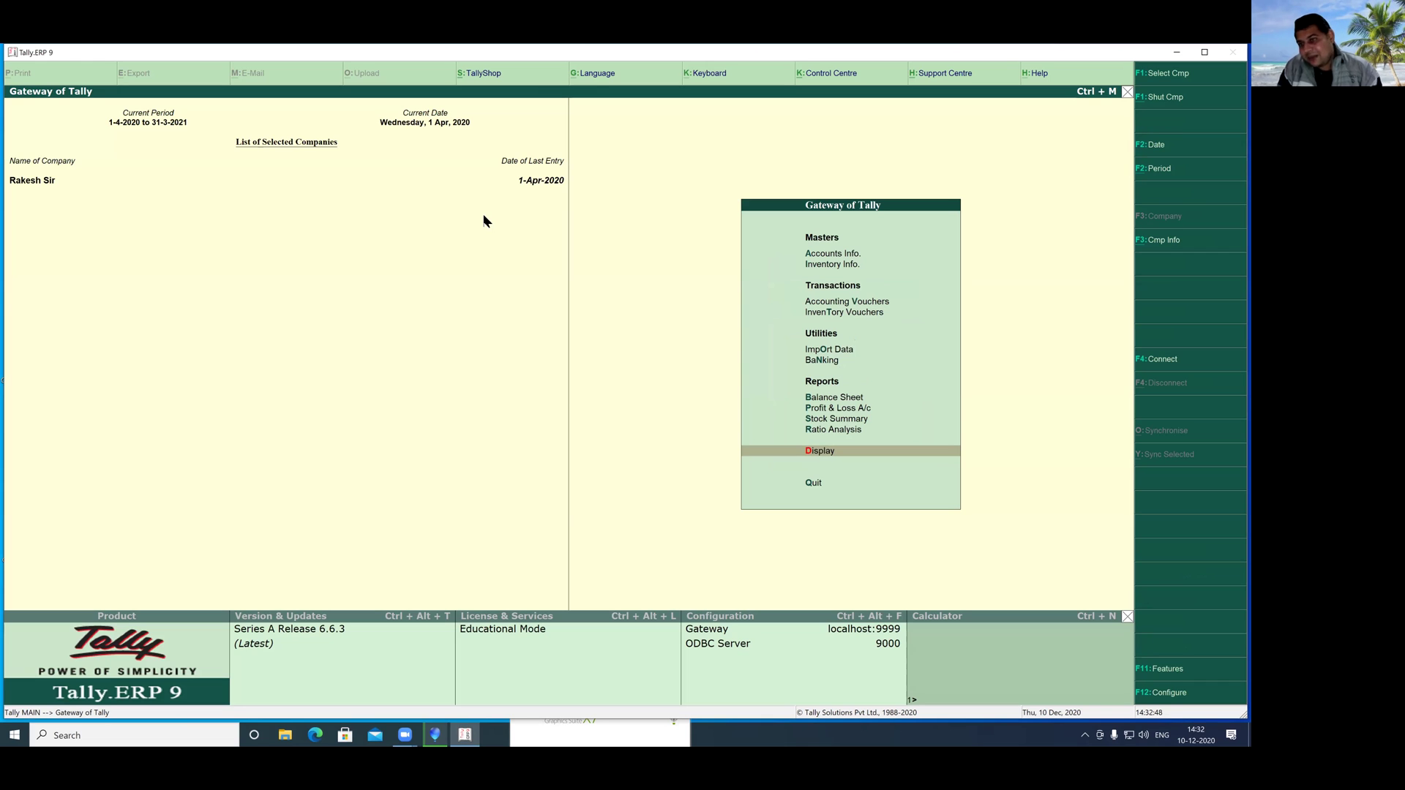
{"action": "key", "text": "Up"}
{"action": "key", "text": "Up"}
{"action": "key", "text": "Up"}
{"action": "key", "text": "Up"}
{"action": "key", "text": "Up"}
{"action": "key", "text": "Up"}
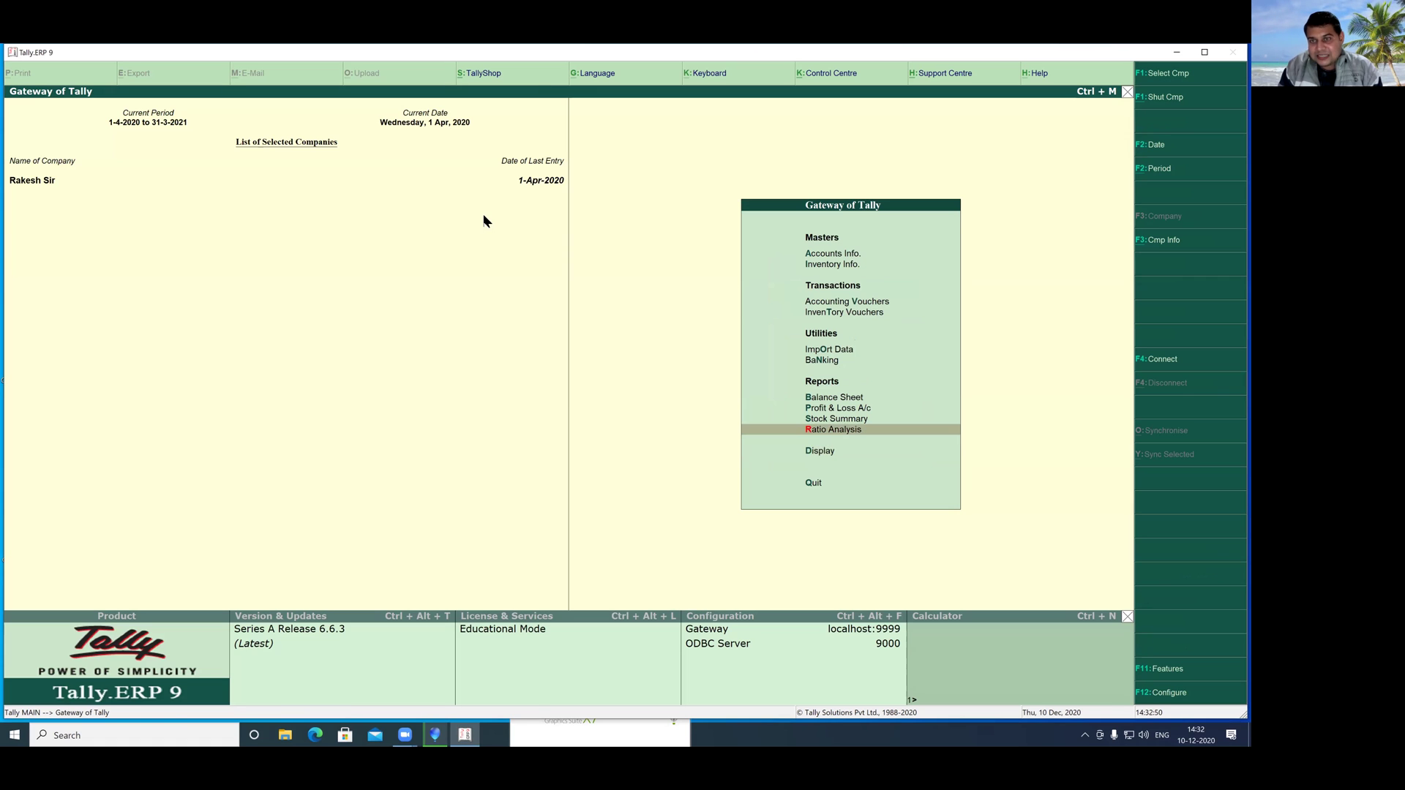
{"action": "key", "text": "Up"}
{"action": "key", "text": "Up"}
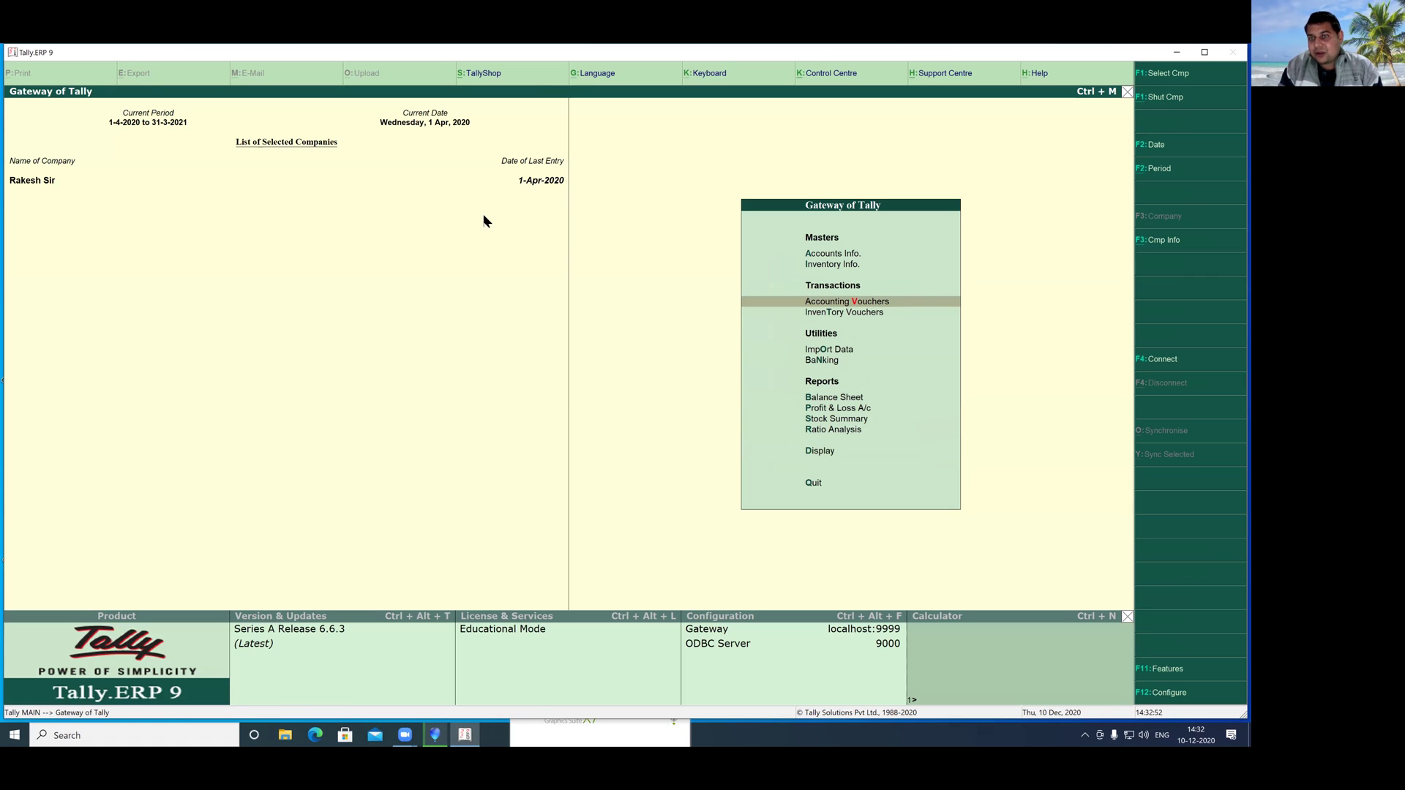
{"action": "key", "text": "Return"}
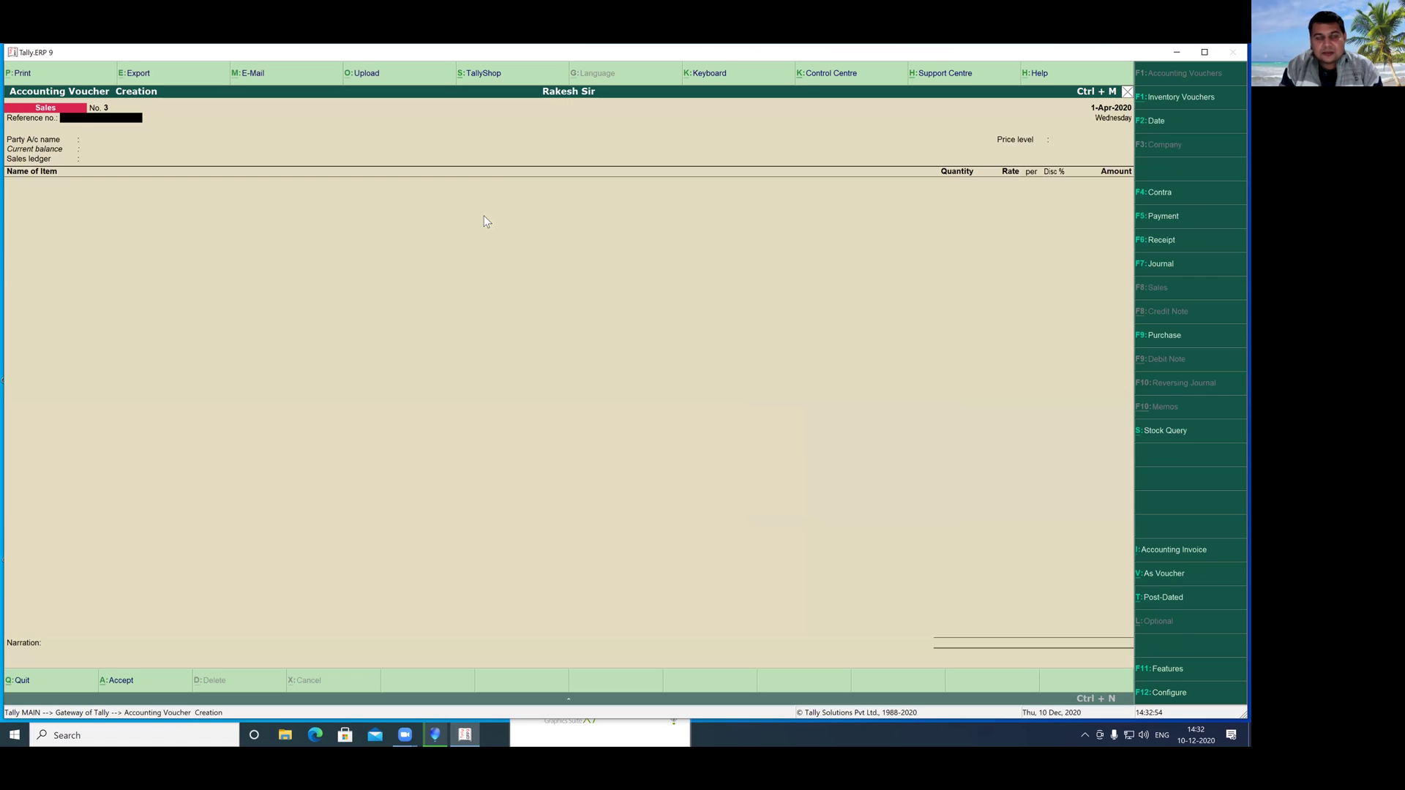
{"action": "left_click", "coordinate": [532, 100]}
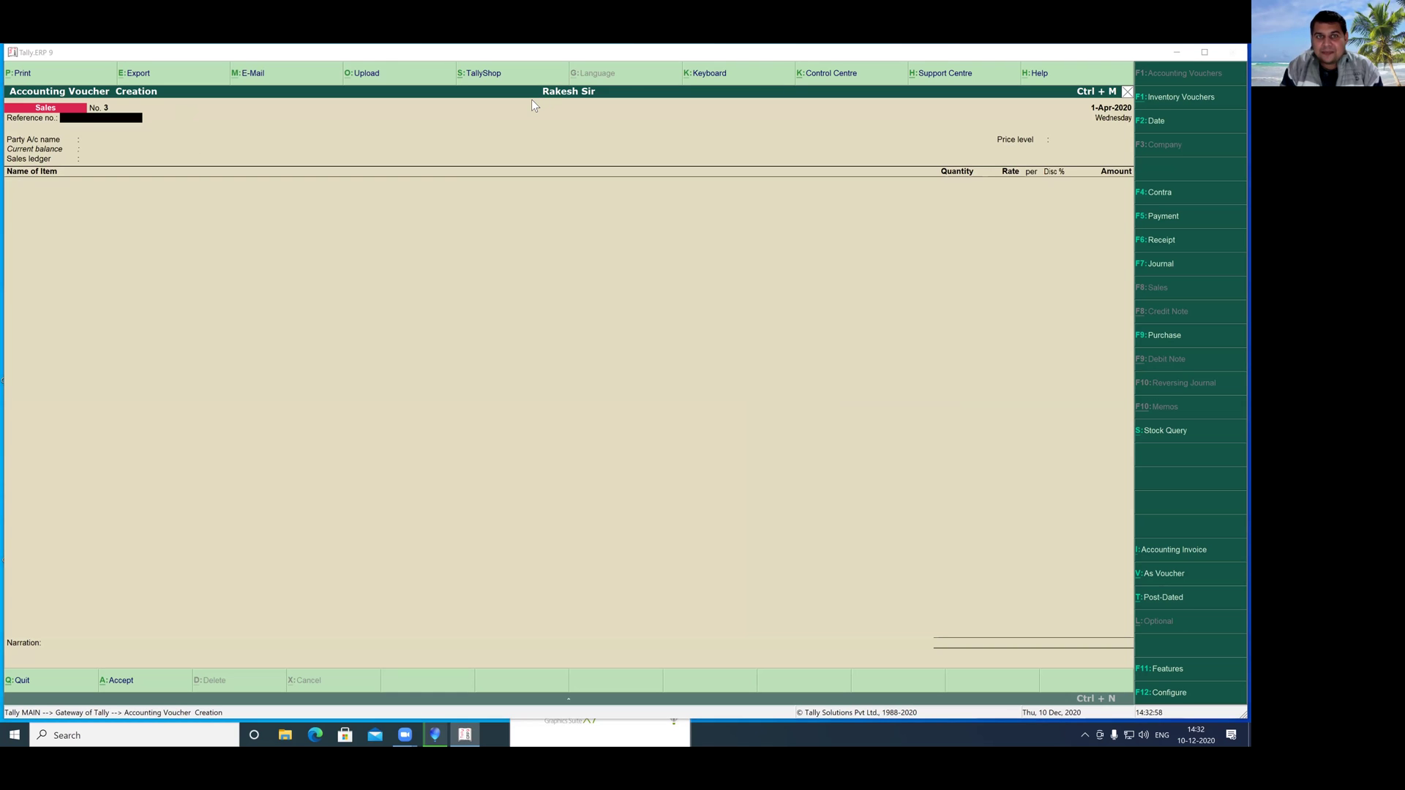
{"action": "left_click", "coordinate": [447, 340]}
{"action": "type", "text": "f2"}
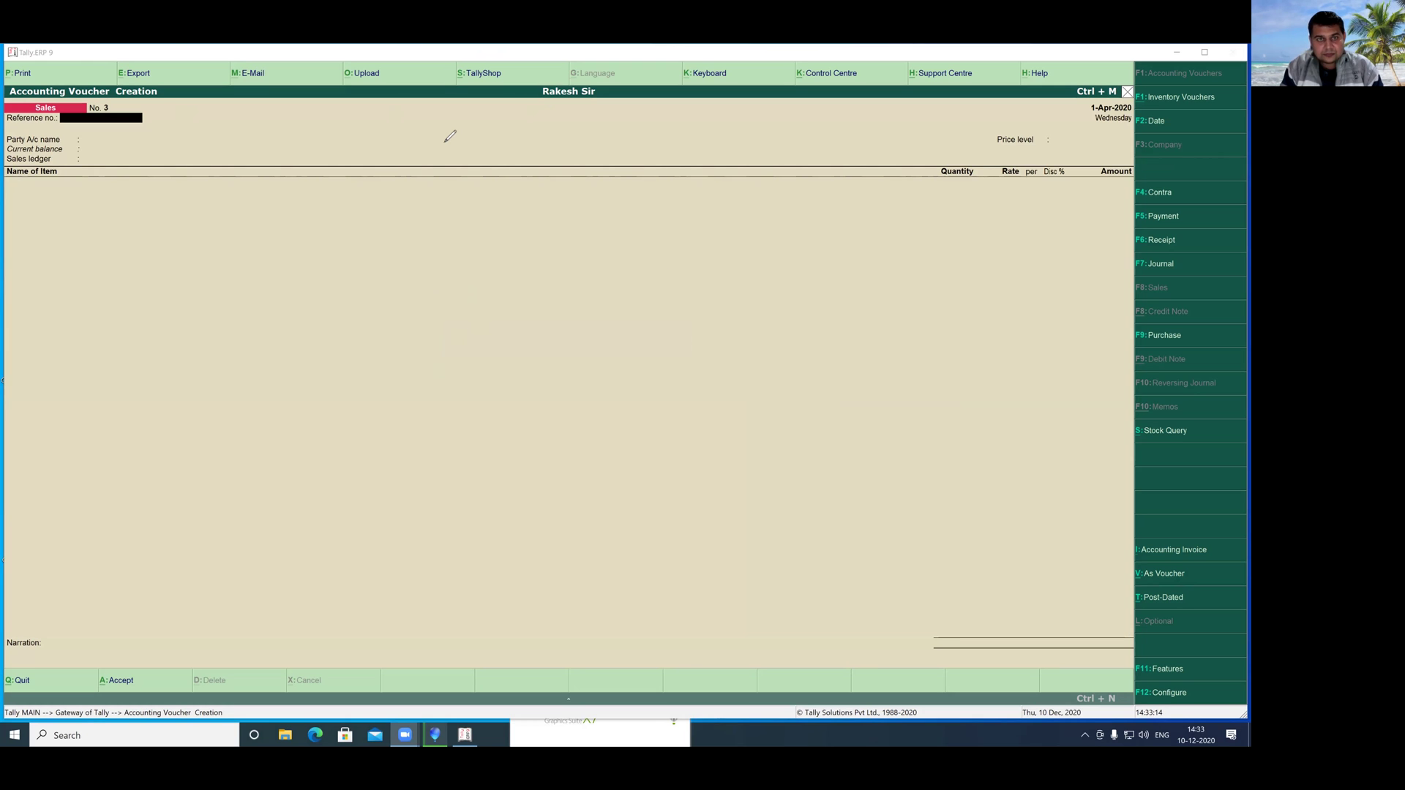
- Fill the sales voucher header with party Cash and sales ledger Sales, and set the voucher date to 2-4-2020
{"action": "key", "text": "Return"}
{"action": "key", "text": "Return"}
{"action": "key", "text": "Return"}
{"action": "key", "text": "Return"}
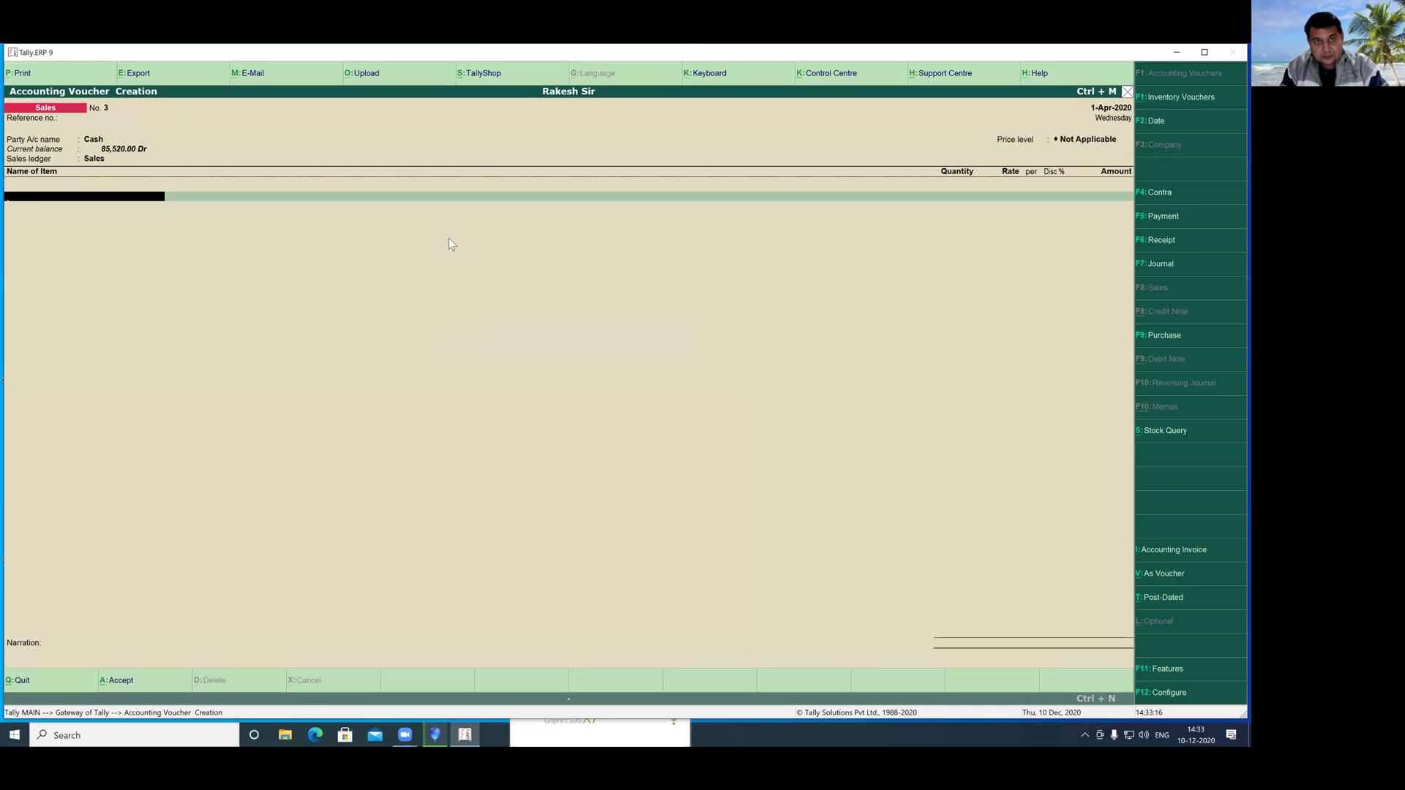
{"action": "key", "text": "F2"}
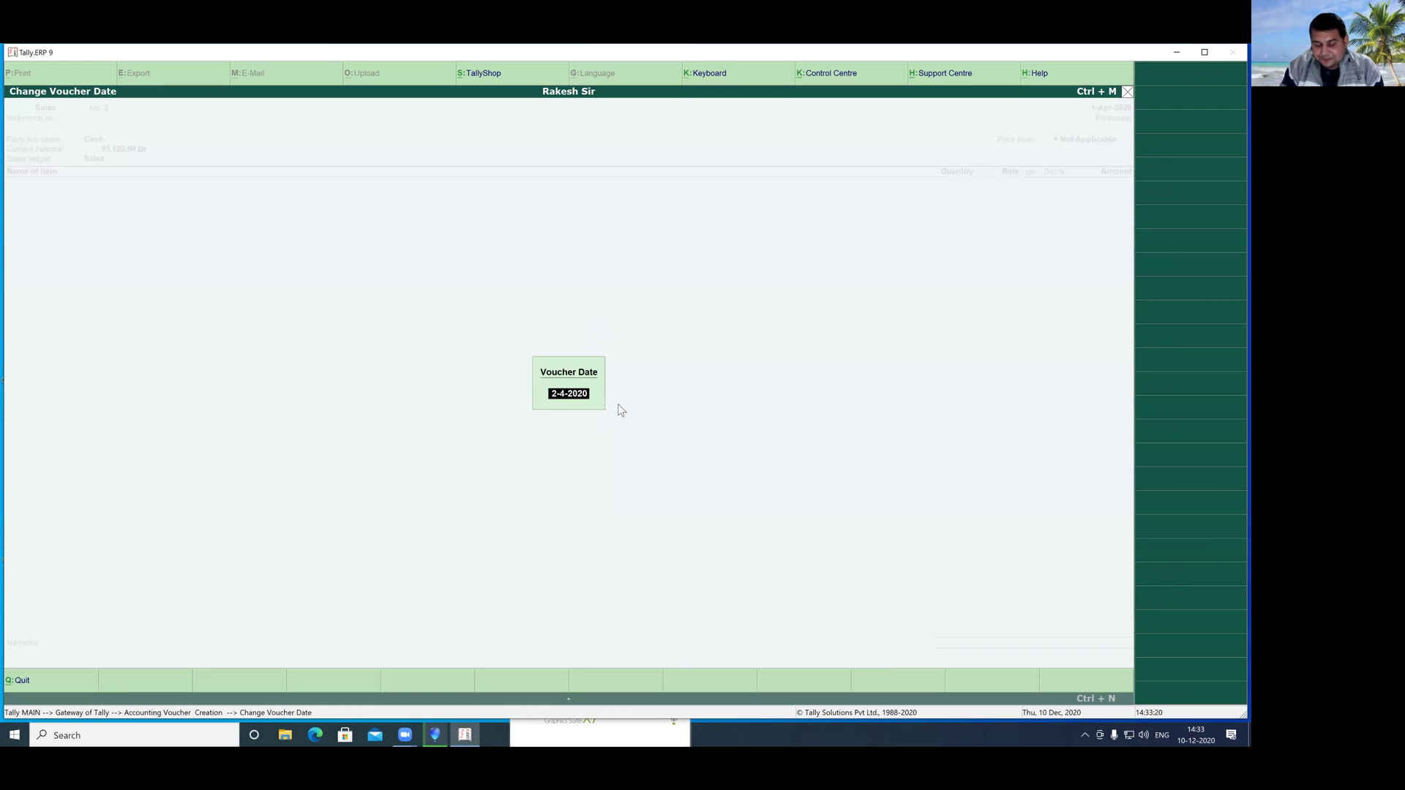
{"action": "key", "text": "Return"}
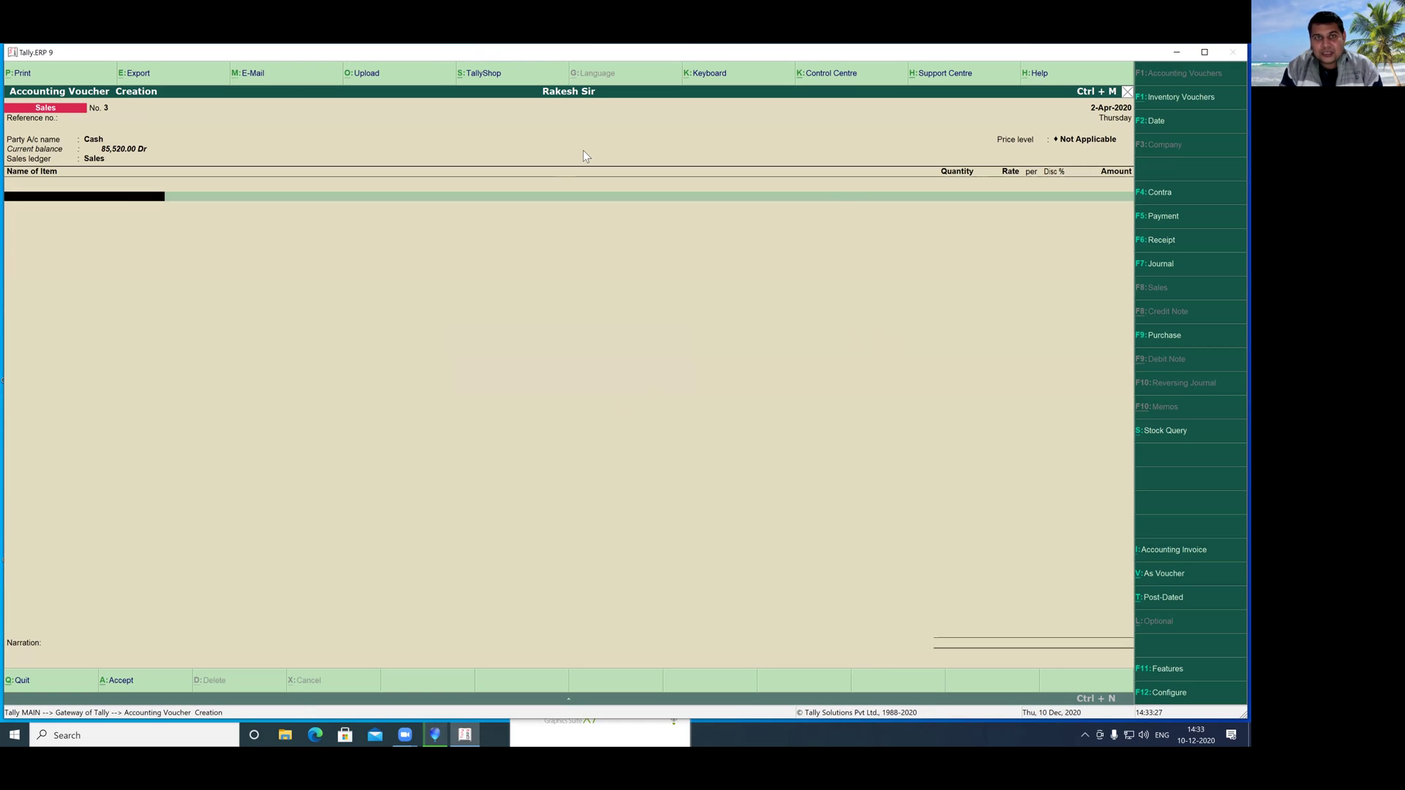
{"action": "mouse_move", "coordinate": [496, 354]}
{"action": "left_mouse_down"}
{"action": "mouse_move", "coordinate": [493, 297]}
{"action": "mouse_move", "coordinate": [521, 281]}
{"action": "mouse_move", "coordinate": [510, 313]}
{"action": "left_mouse_up"}
{"action": "mouse_move", "coordinate": [571, 272]}
{"action": "left_mouse_down"}
{"action": "mouse_move", "coordinate": [542, 326]}
{"action": "mouse_move", "coordinate": [547, 302]}
{"action": "mouse_move", "coordinate": [566, 315]}
{"action": "mouse_move", "coordinate": [555, 307]}
{"action": "left_mouse_up"}
{"action": "mouse_move", "coordinate": [453, 372]}
{"action": "left_mouse_down"}
{"action": "mouse_move", "coordinate": [611, 301]}
{"action": "mouse_move", "coordinate": [473, 251]}
{"action": "mouse_move", "coordinate": [478, 363]}
{"action": "left_mouse_up"}
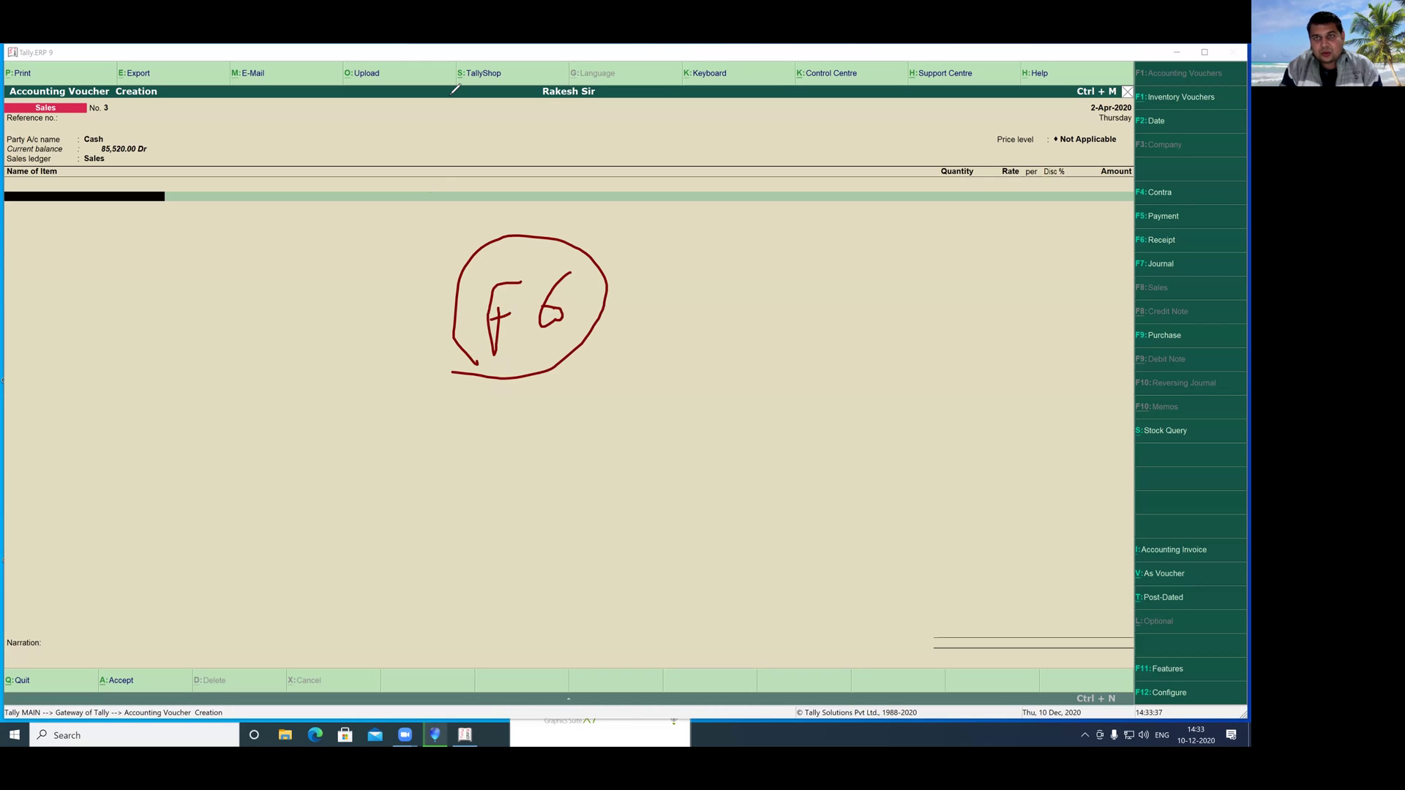
{"action": "key", "text": "Escape"}
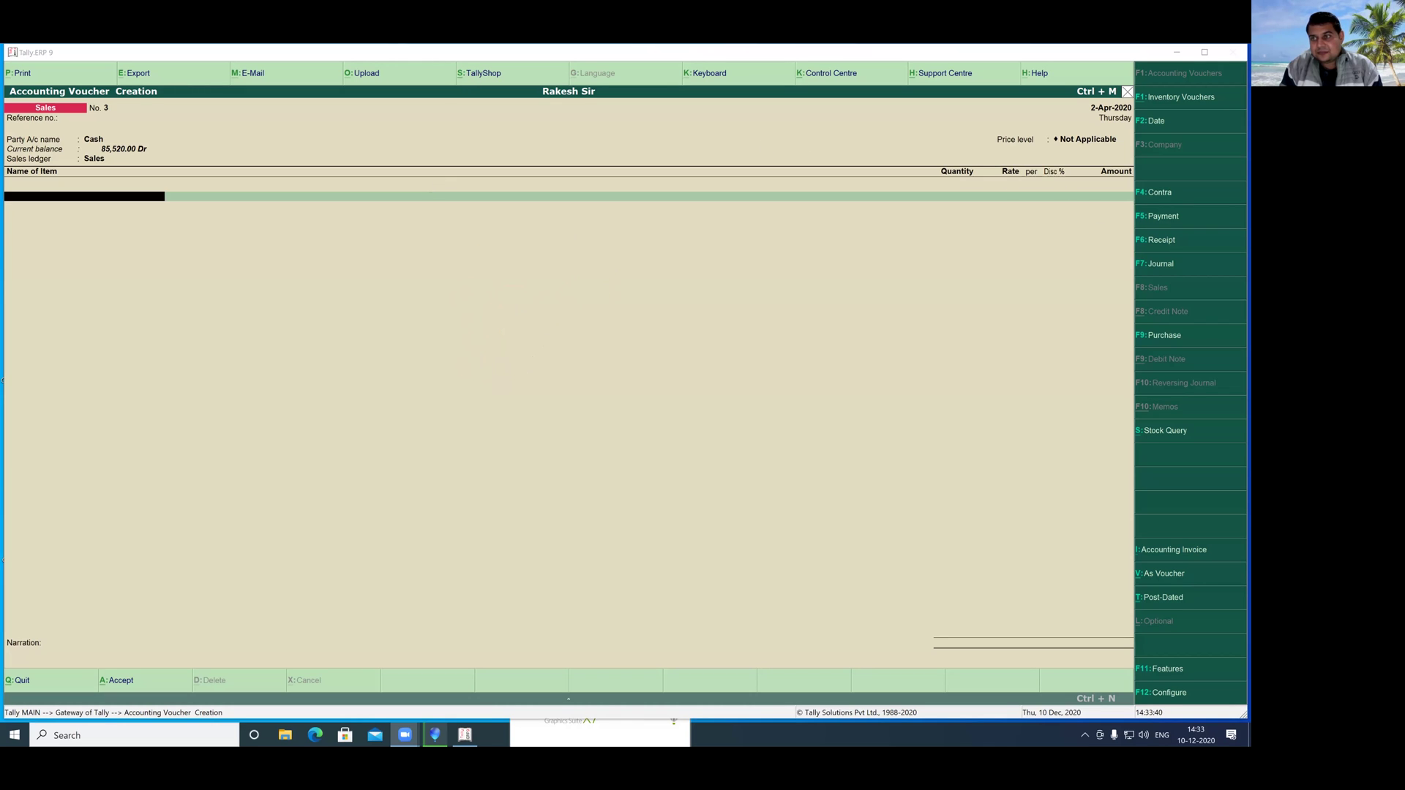
- Switch to a Receipt voucher and choose the customer's ledger as the account to credit
{"action": "key", "text": "F6"}
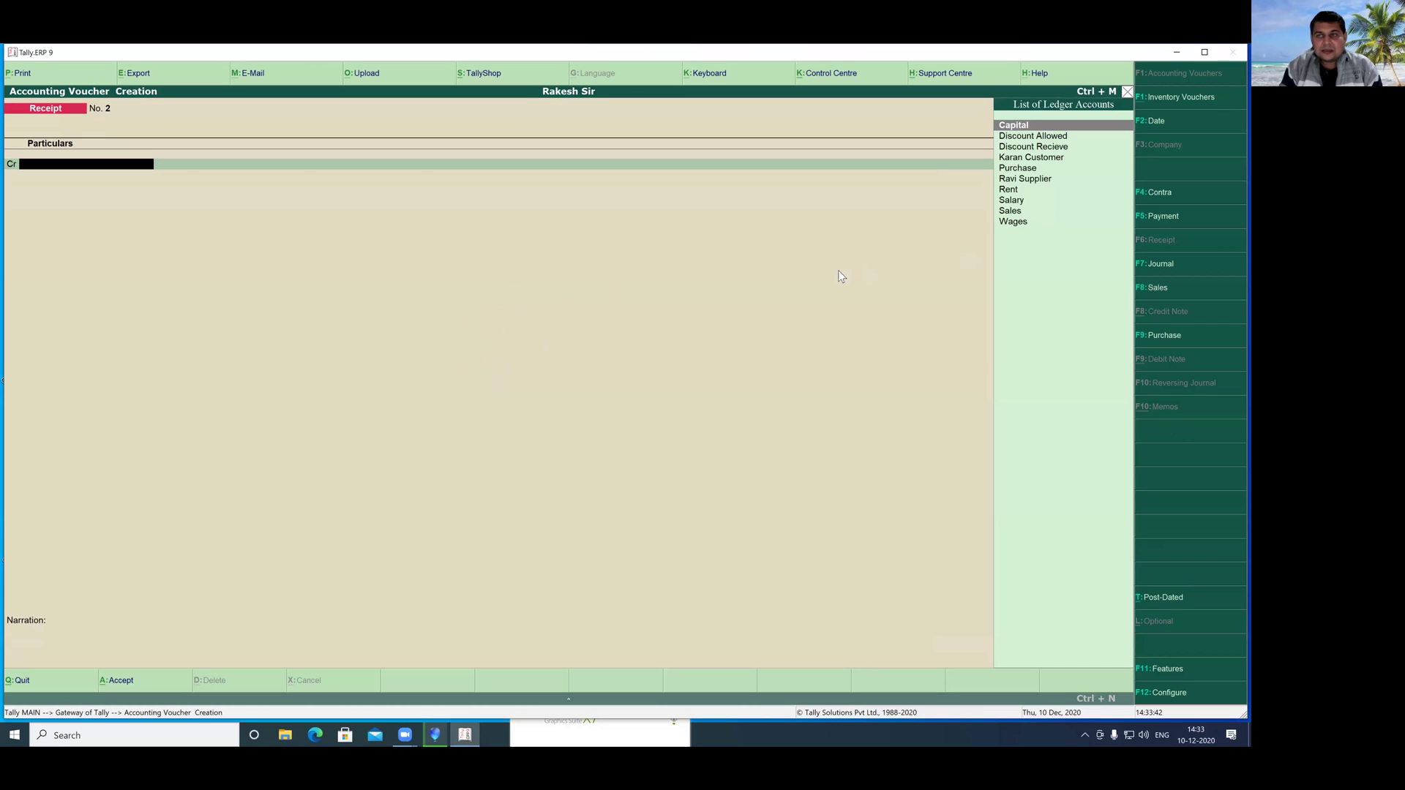
{"action": "key", "text": "Down"}
{"action": "key", "text": "Down"}
{"action": "key", "text": "Down"}
{"action": "key", "text": "Down"}
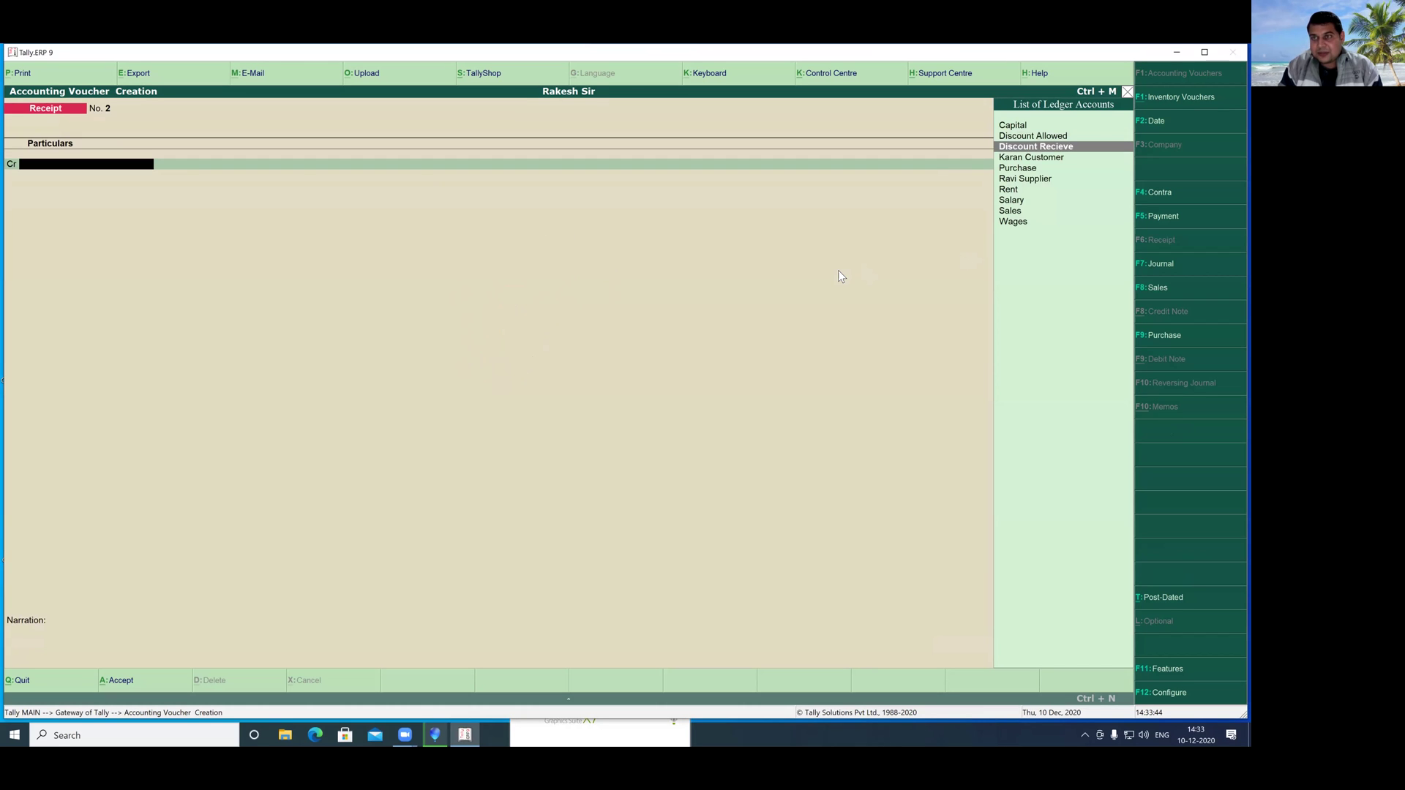
{"action": "key", "text": "Up"}
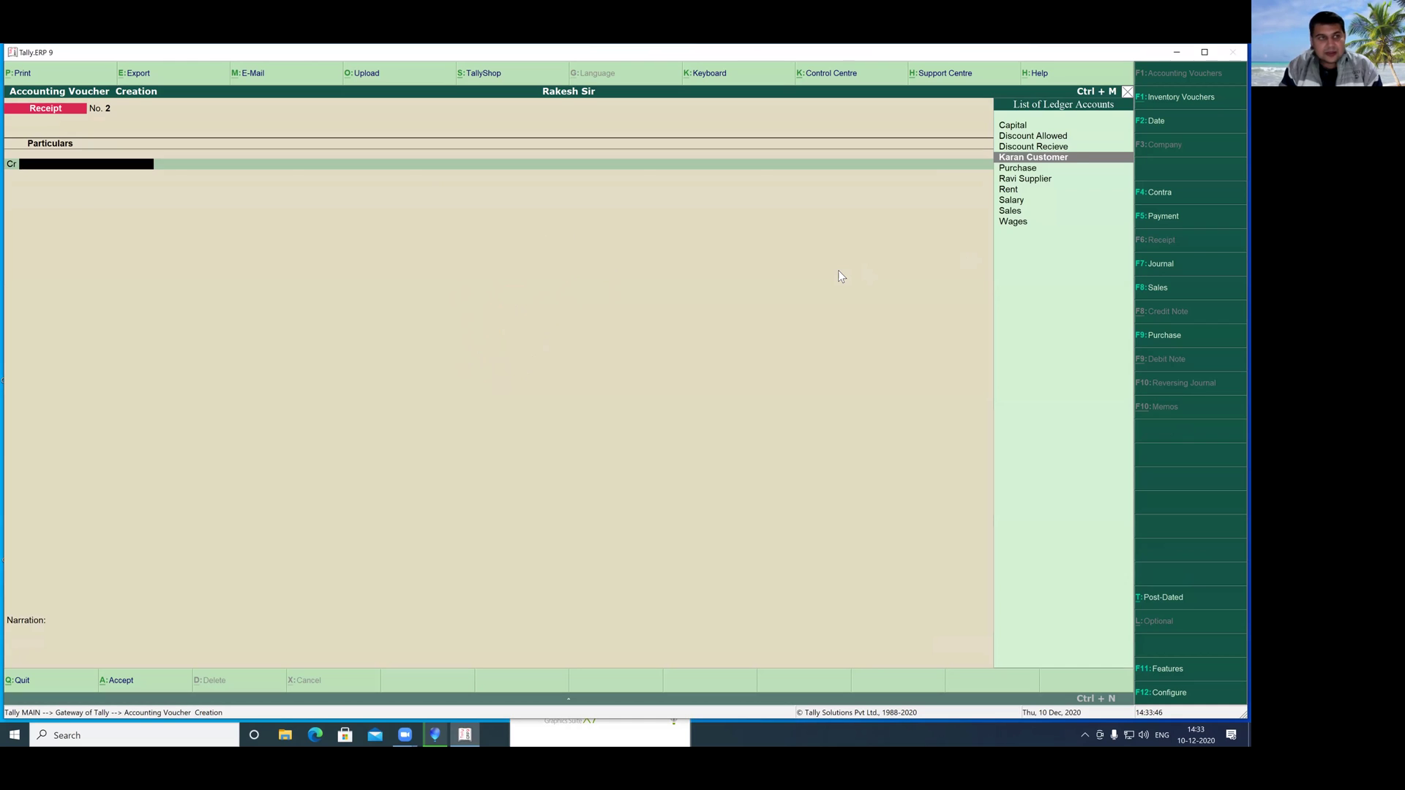
{"action": "key", "text": "Return"}
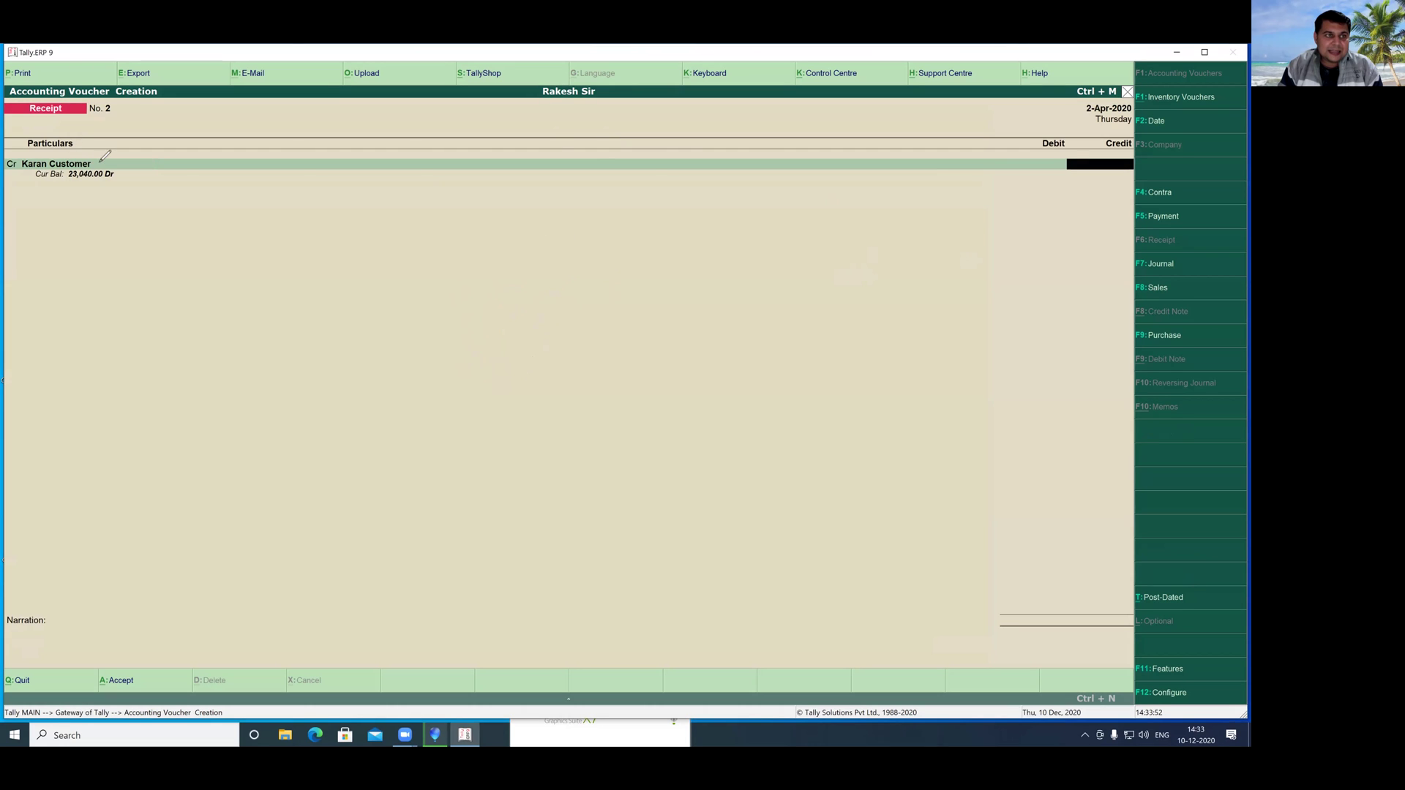
- Enter 23040 as the amount credited to the customer and proceed to its bill-wise details
{"action": "mouse_move", "coordinate": [99, 157]}
{"action": "left_mouse_down"}
{"action": "mouse_move", "coordinate": [92, 192]}
{"action": "mouse_move", "coordinate": [145, 196]}
{"action": "mouse_move", "coordinate": [104, 150]}
{"action": "mouse_move", "coordinate": [66, 152]}
{"action": "left_mouse_up"}
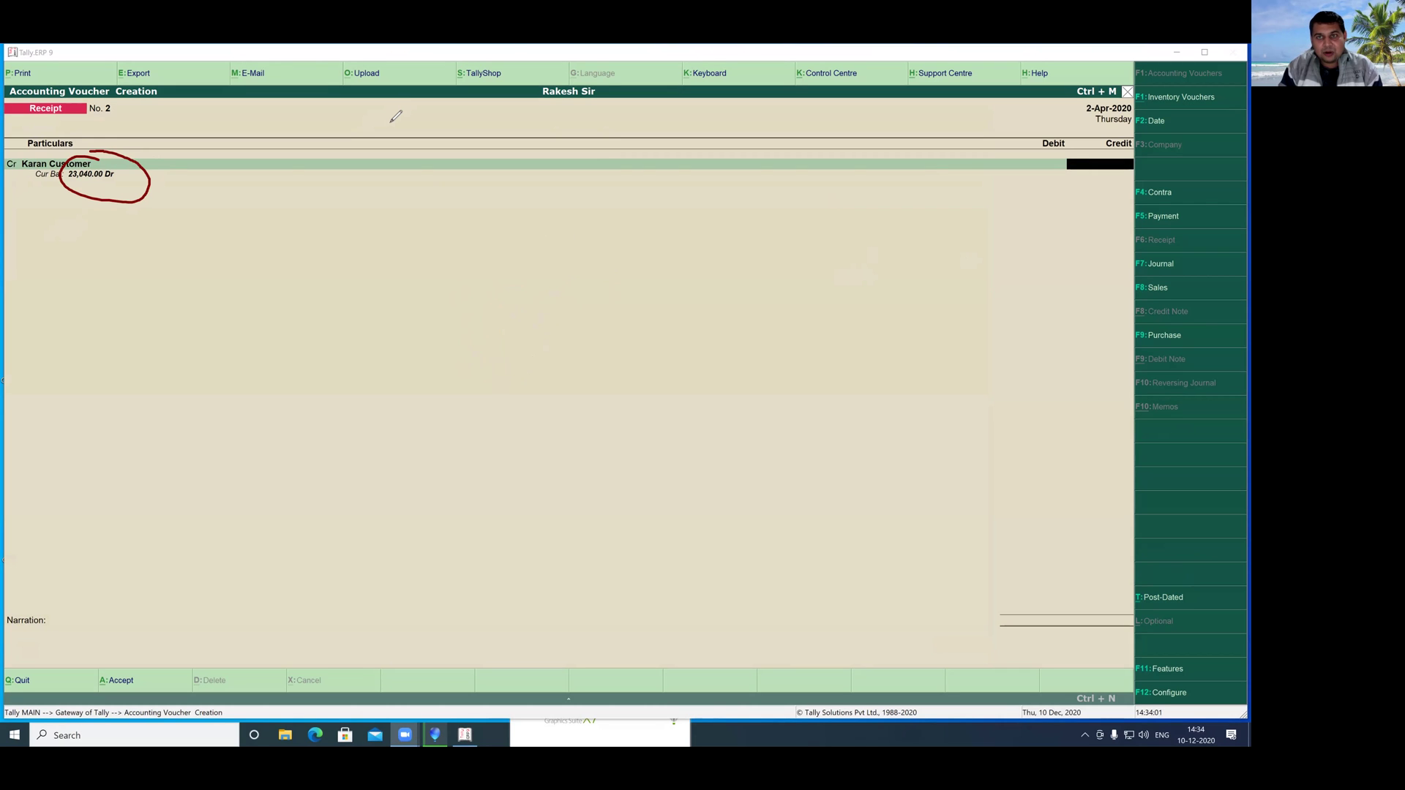
{"action": "left_click", "coordinate": [521, 200]}
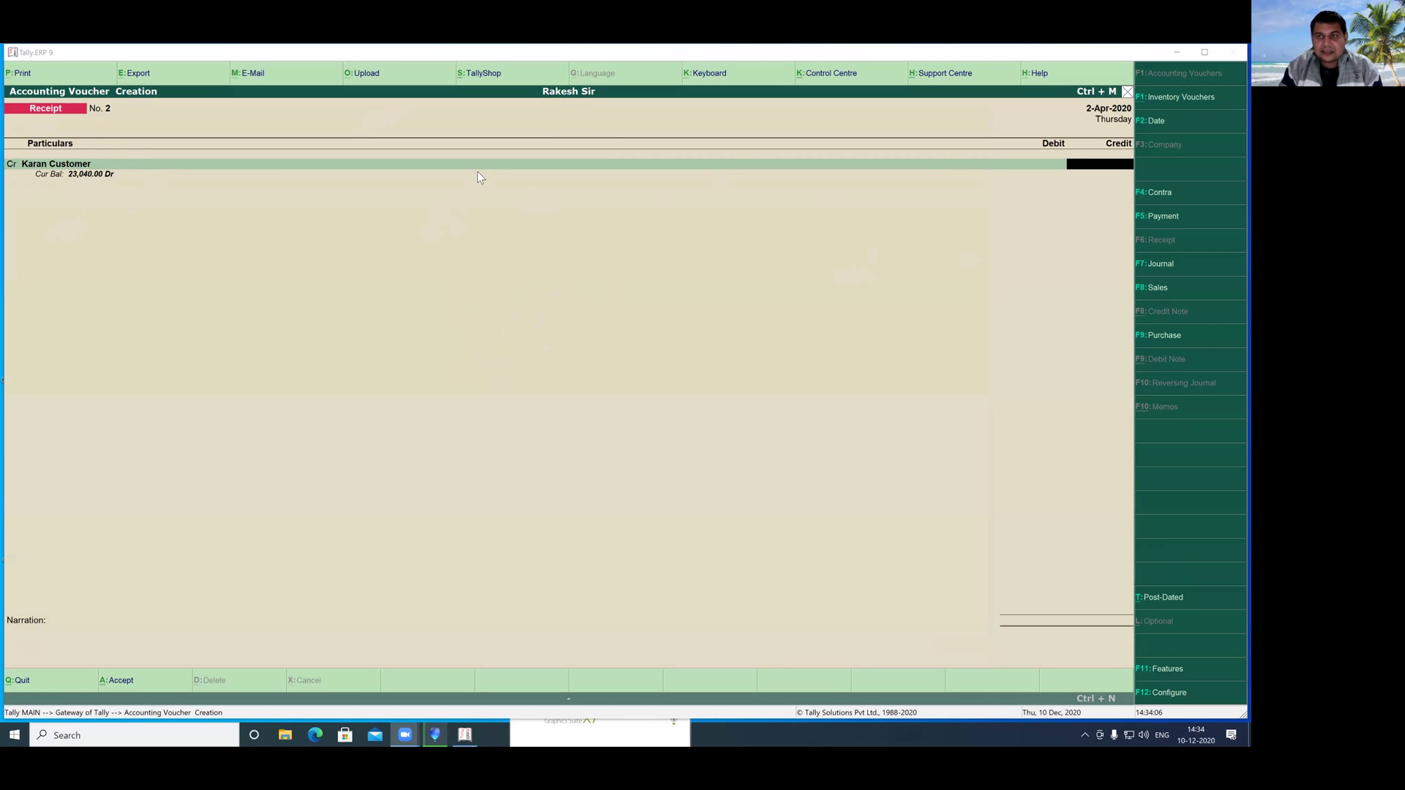
{"action": "left_click", "coordinate": [1072, 173]}
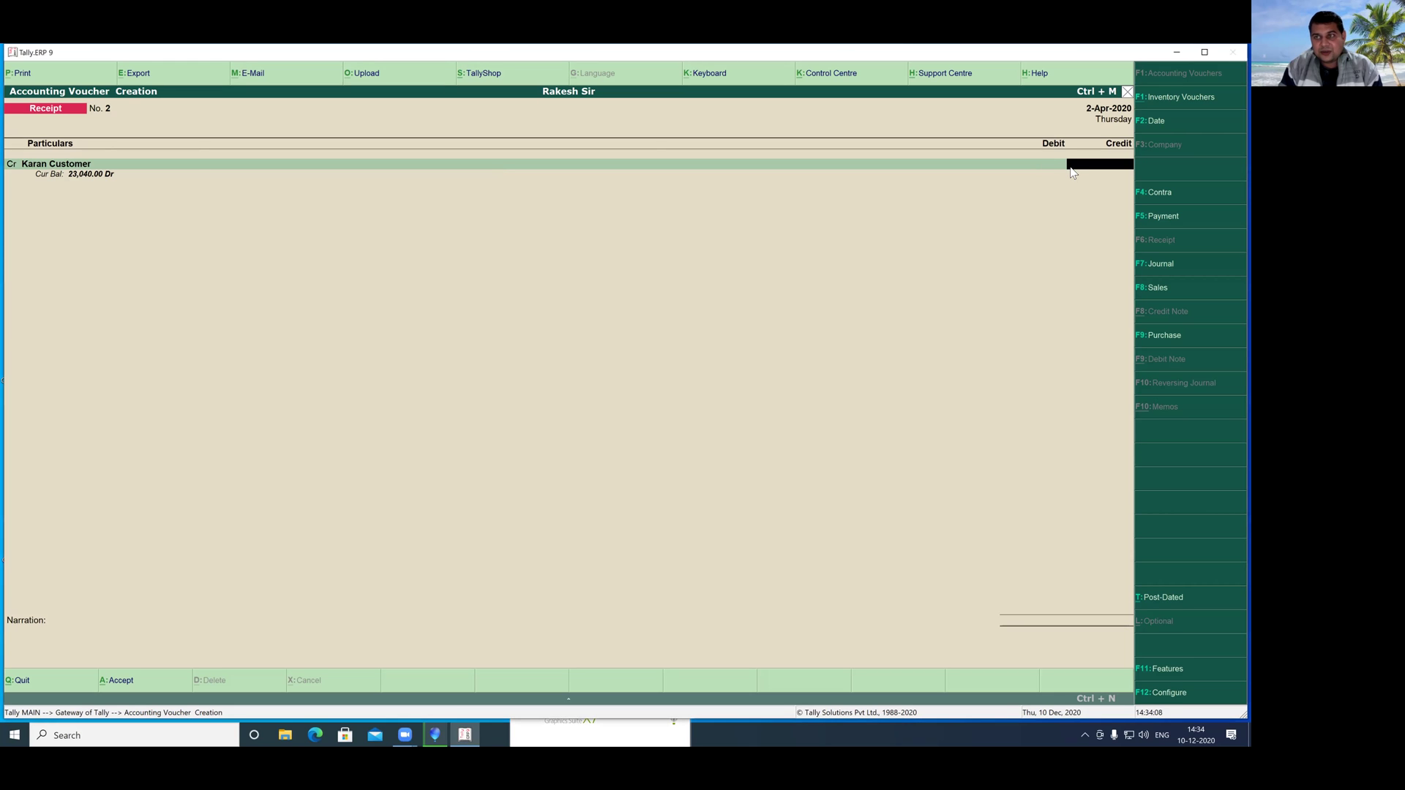
{"action": "type", "text": "2"}
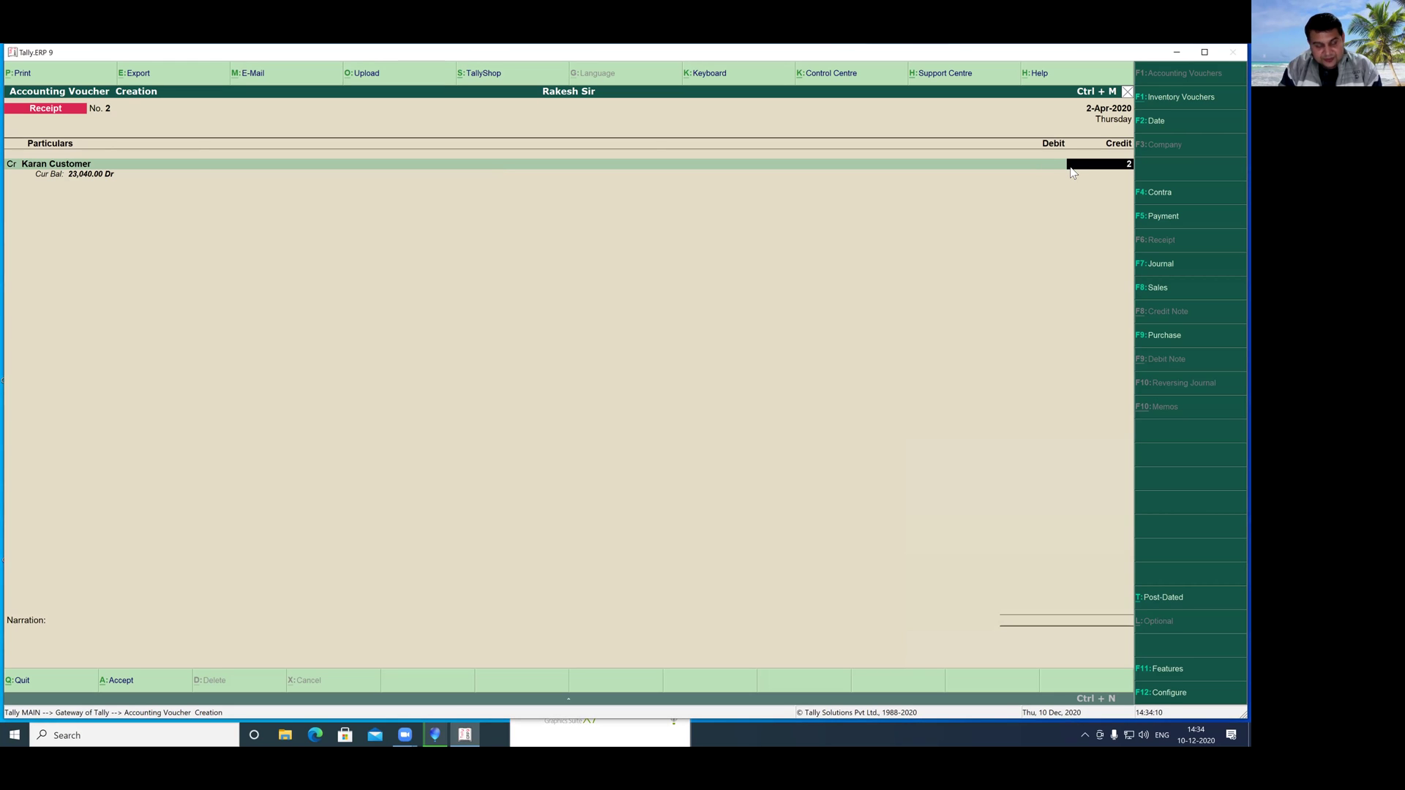
{"action": "type", "text": "3040"}
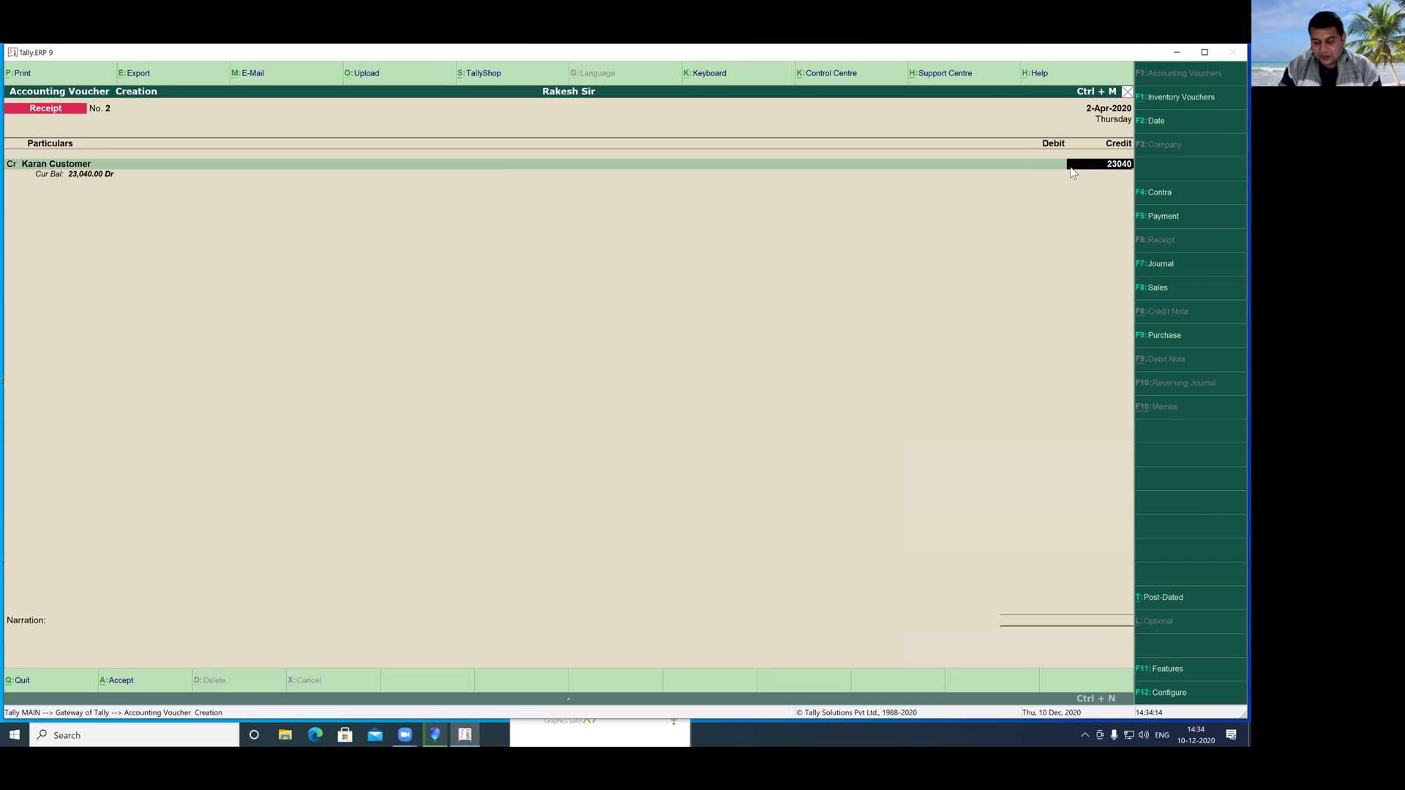
{"action": "key", "text": "Return"}
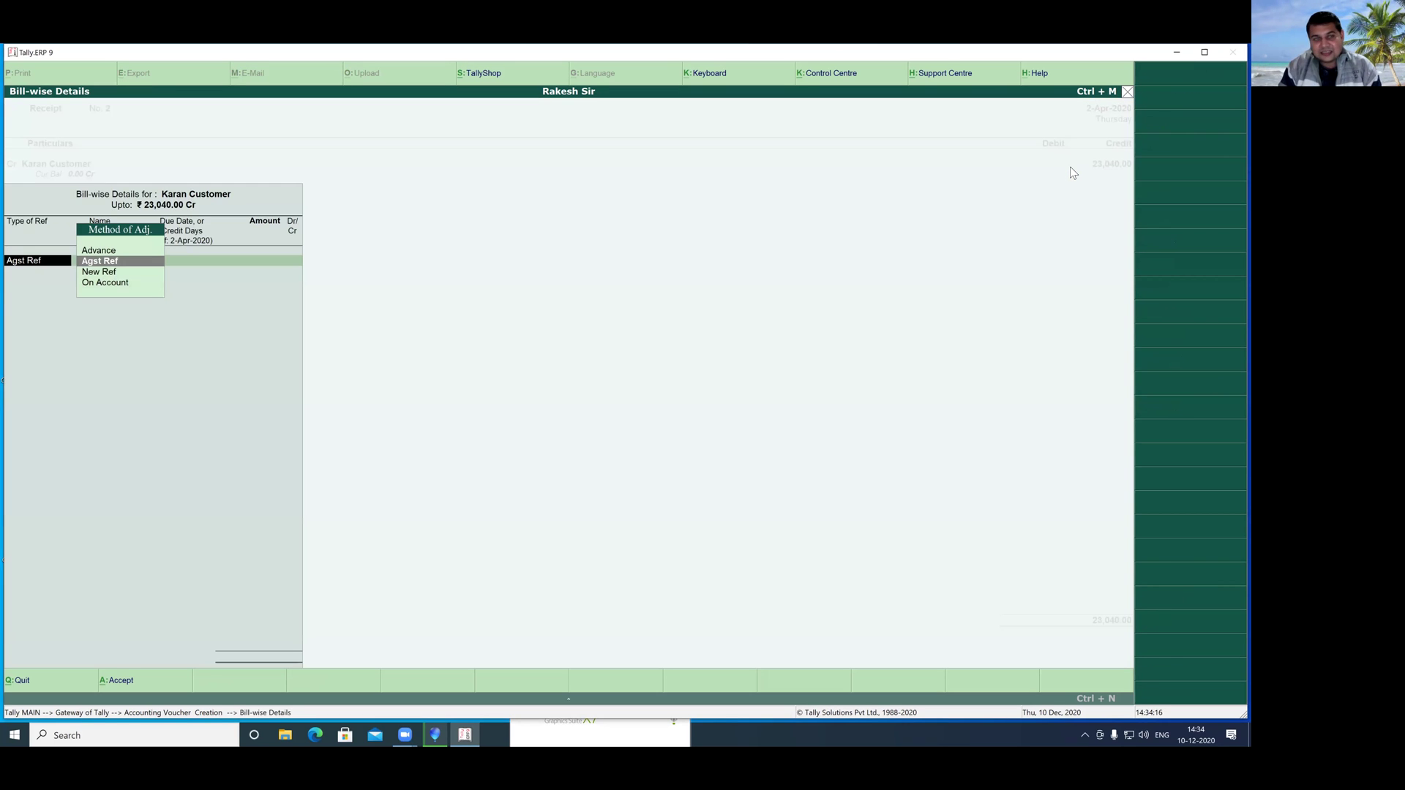
- Allocate the full 23,040 receipt against the customer's pending bill 2 using Agst Ref and complete the bill-wise details
{"action": "key", "text": "Return"}
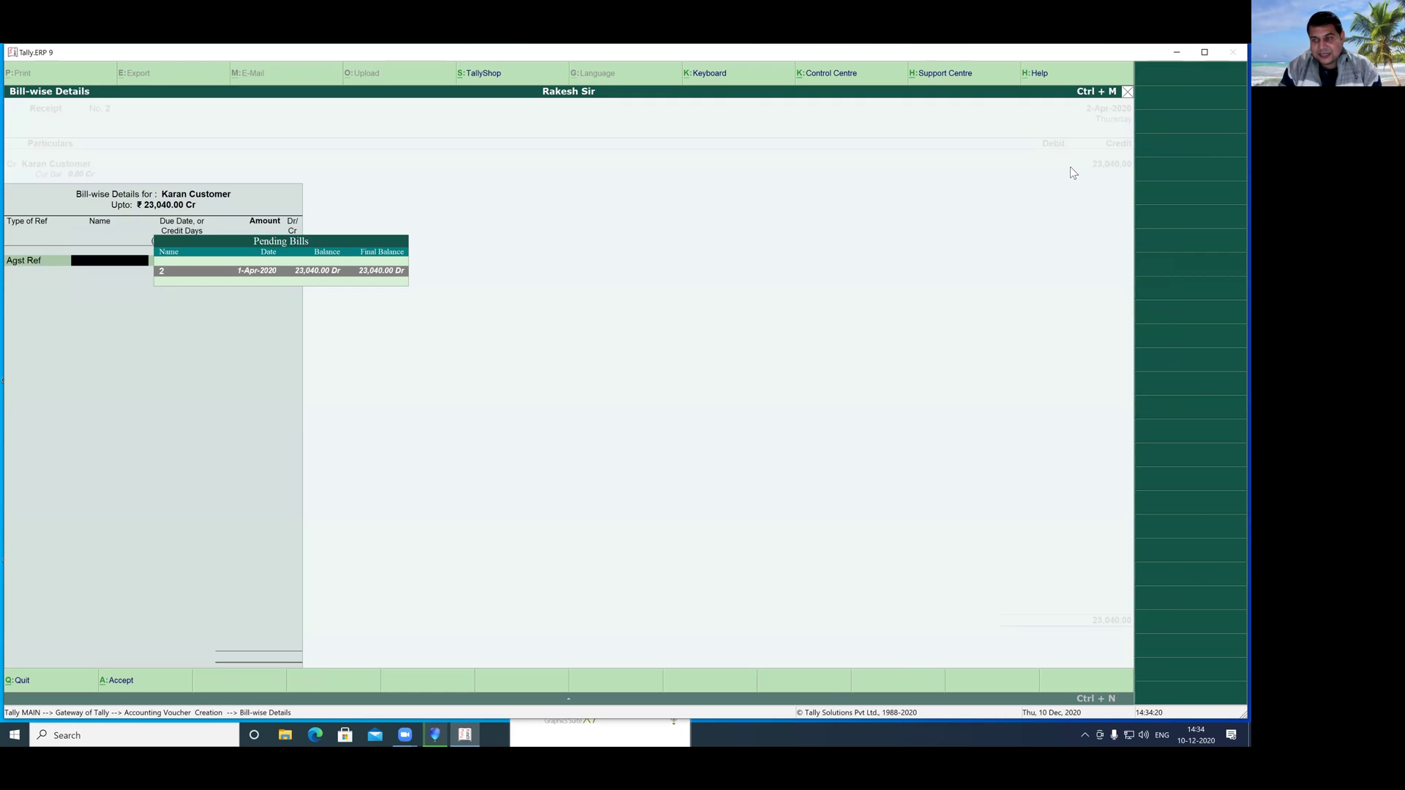
{"action": "key", "text": "Return"}
{"action": "key", "text": "Return"}
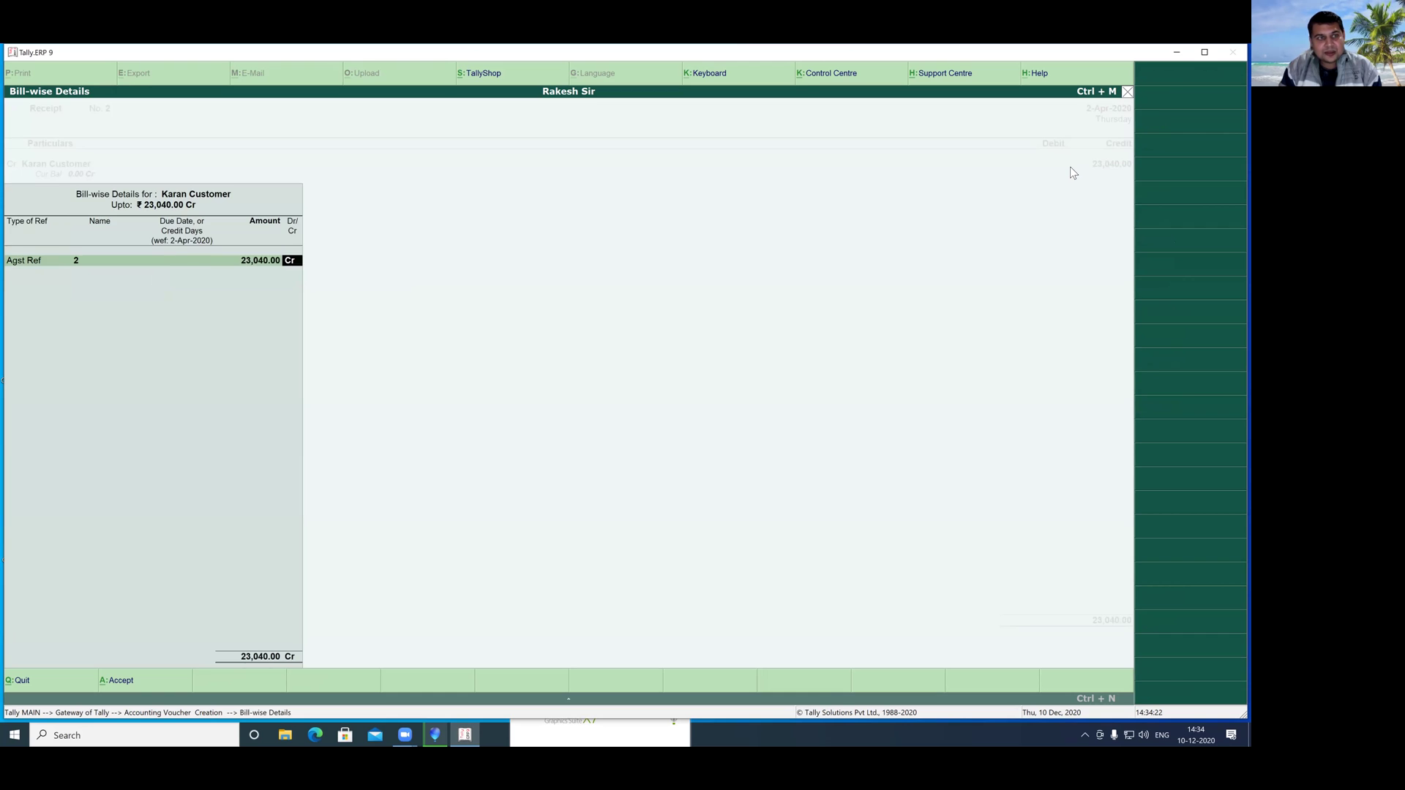
{"action": "key", "text": "Return"}
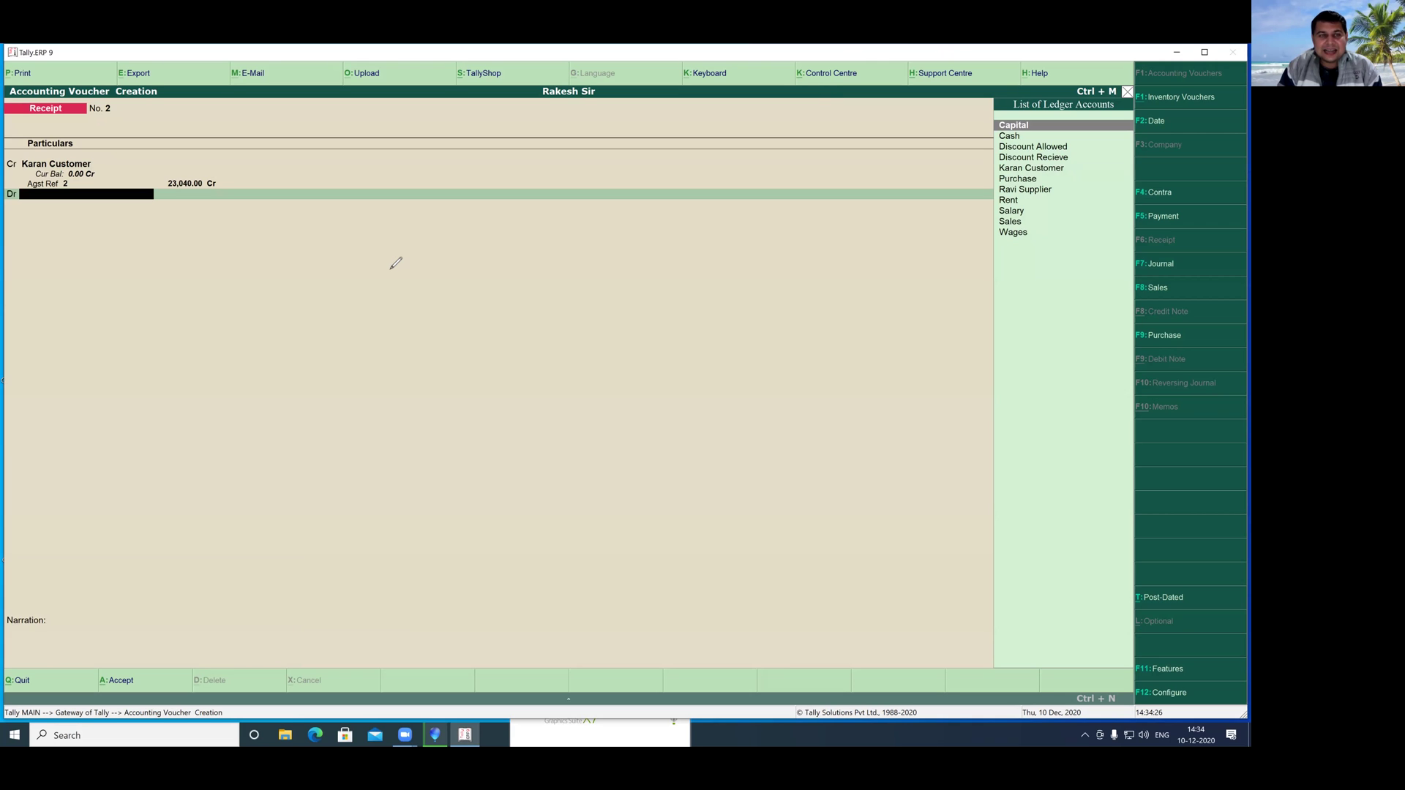
{"action": "mouse_move", "coordinate": [385, 259]}
{"action": "left_mouse_down"}
{"action": "mouse_move", "coordinate": [388, 287]}
{"action": "mouse_move", "coordinate": [530, 258]}
{"action": "left_mouse_up"}
{"action": "left_click_drag", "start_coordinate": [435, 319], "coordinate": [466, 380]}
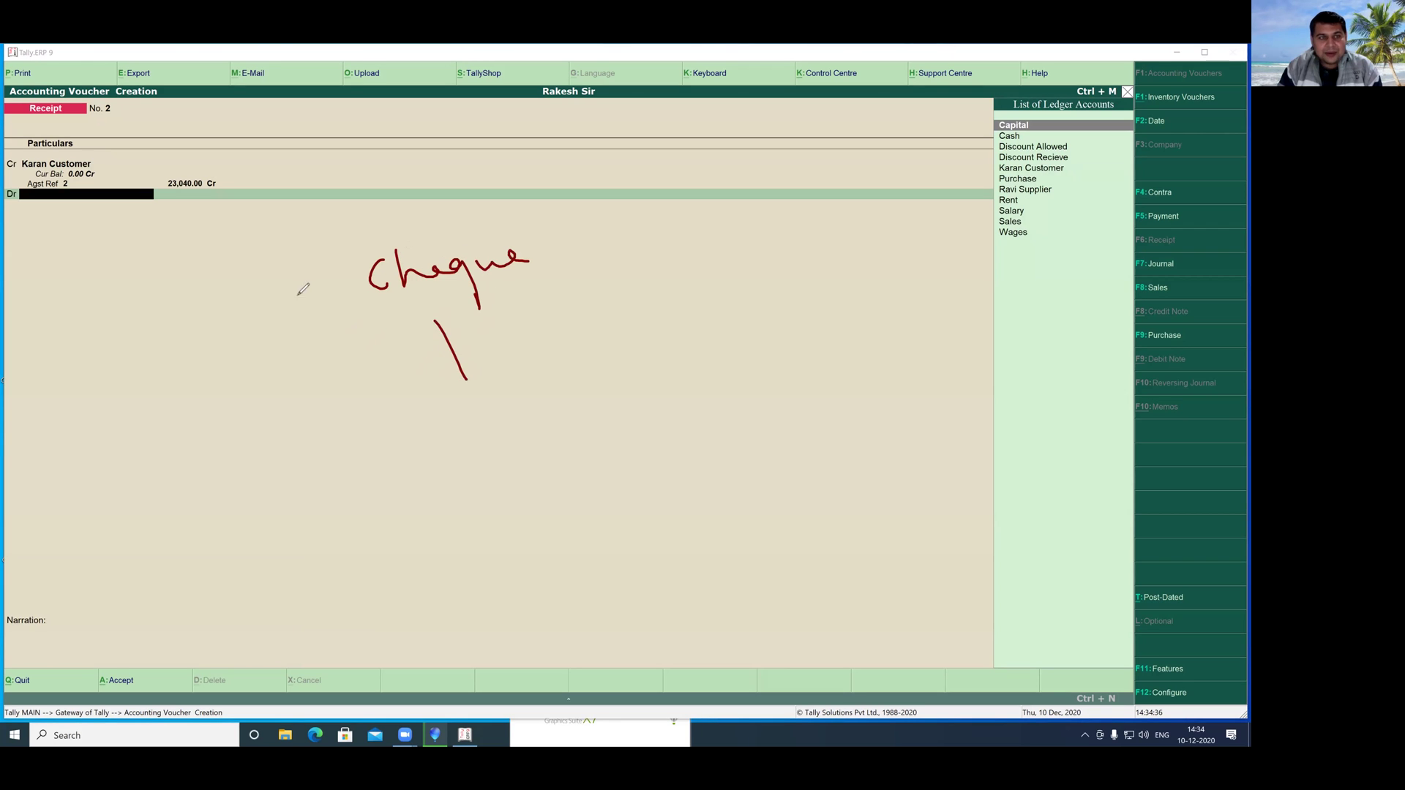
{"action": "left_click_drag", "start_coordinate": [122, 218], "coordinate": [197, 261]}
{"action": "left_click_drag", "start_coordinate": [291, 313], "coordinate": [456, 393]}
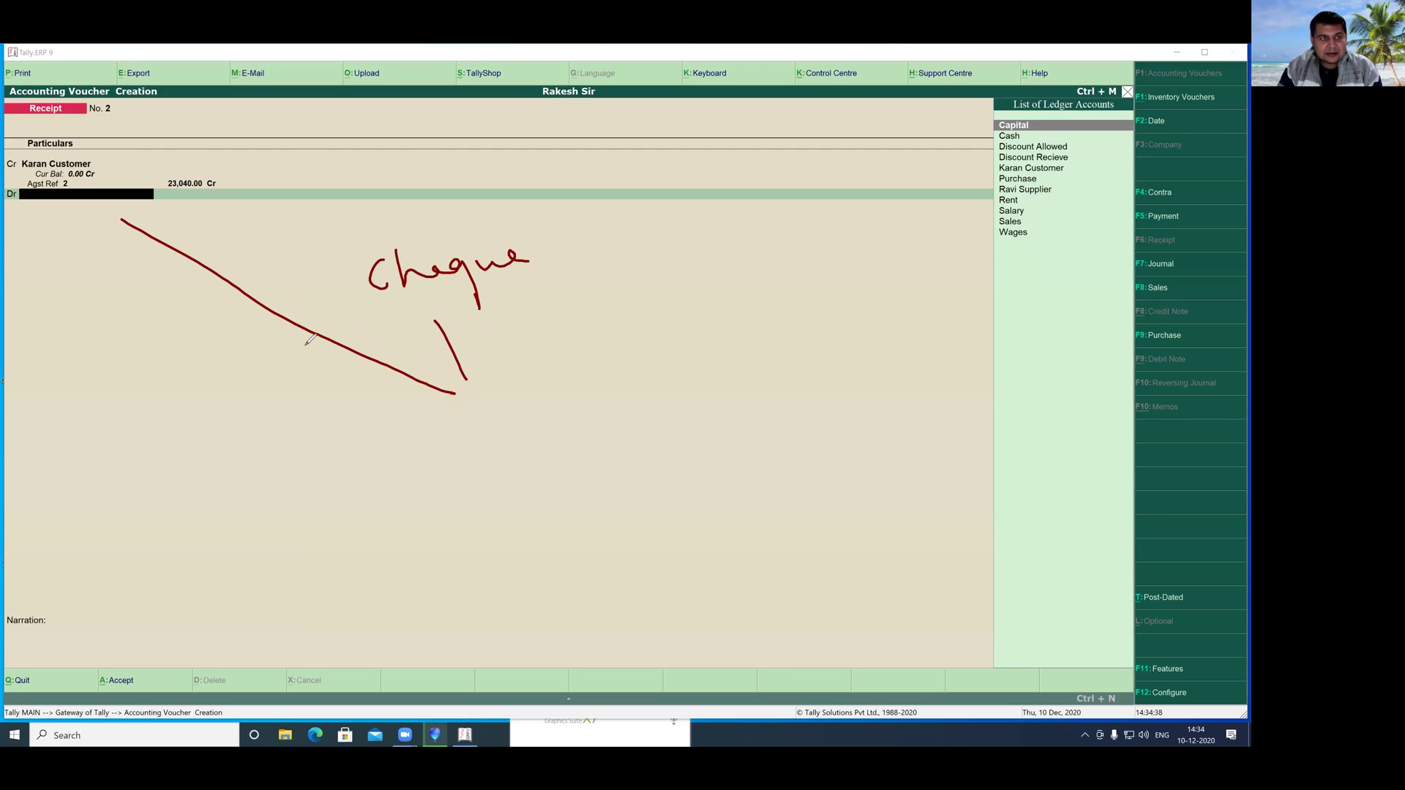
{"action": "mouse_move", "coordinate": [57, 240]}
{"action": "left_mouse_down"}
{"action": "mouse_move", "coordinate": [49, 278]}
{"action": "mouse_move", "coordinate": [162, 233]}
{"action": "mouse_move", "coordinate": [203, 252]}
{"action": "left_mouse_up"}
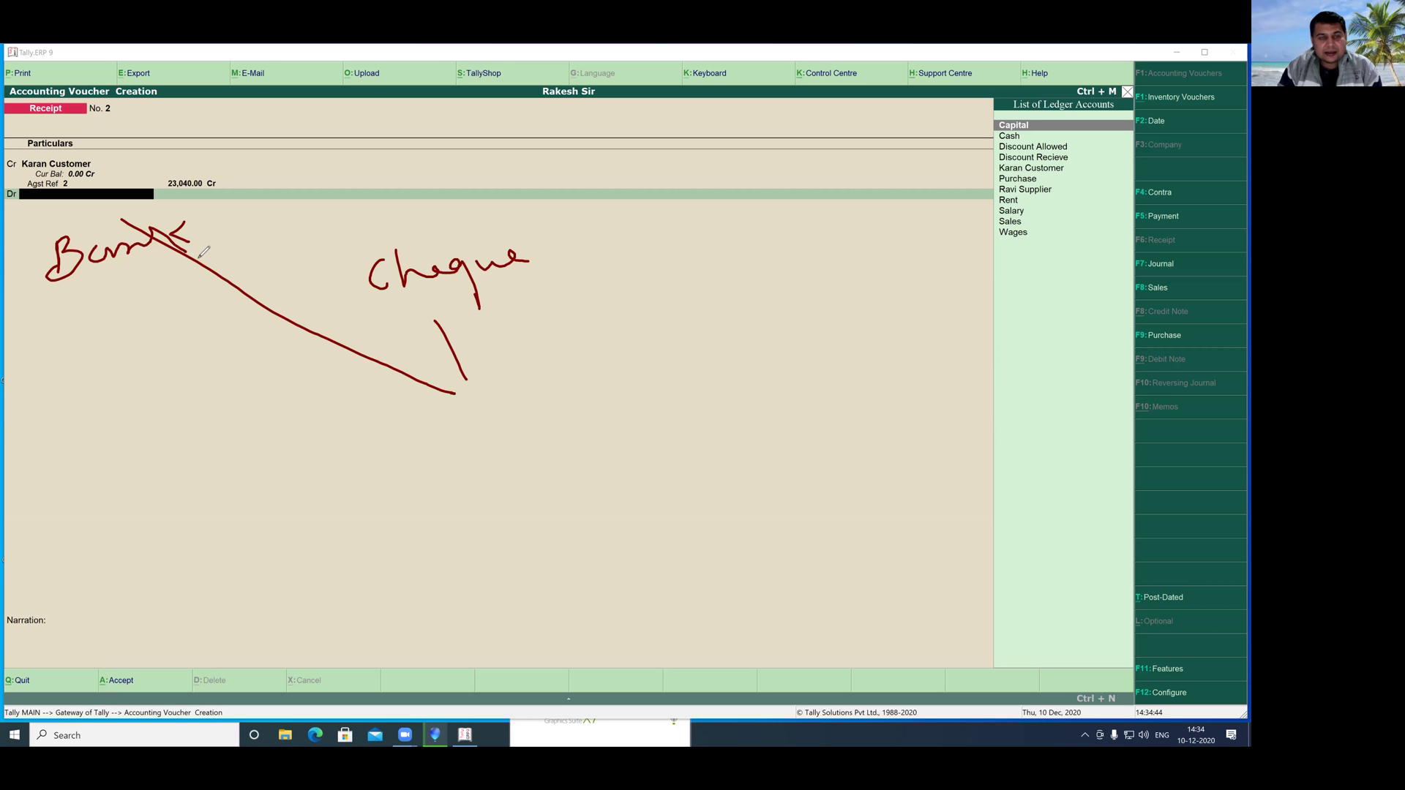
{"action": "mouse_move", "coordinate": [611, 330]}
{"action": "left_mouse_down"}
{"action": "mouse_move", "coordinate": [606, 359]}
{"action": "mouse_move", "coordinate": [648, 337]}
{"action": "mouse_move", "coordinate": [603, 296]}
{"action": "mouse_move", "coordinate": [594, 361]}
{"action": "left_mouse_up"}
{"action": "left_click", "coordinate": [617, 344]}
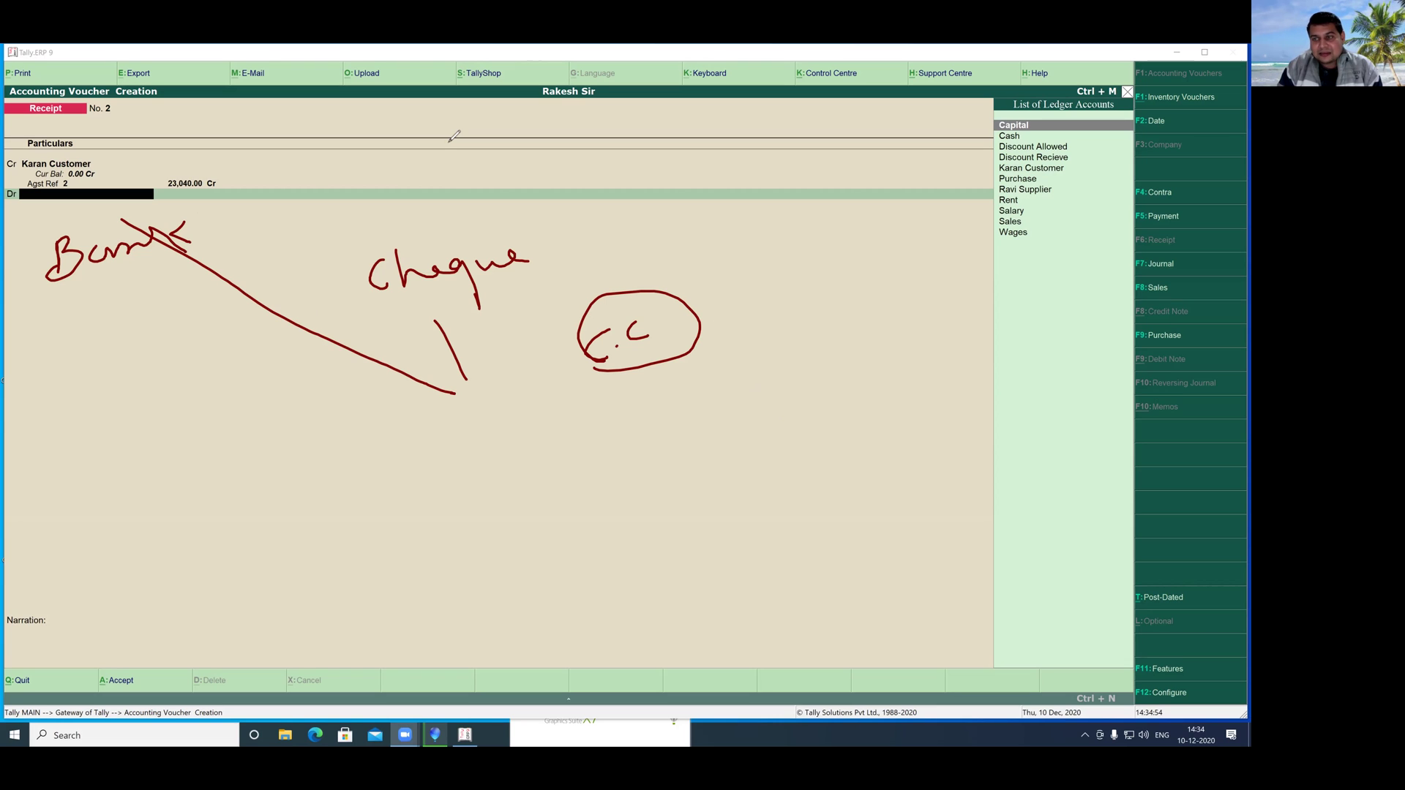
{"action": "key", "text": "Escape"}
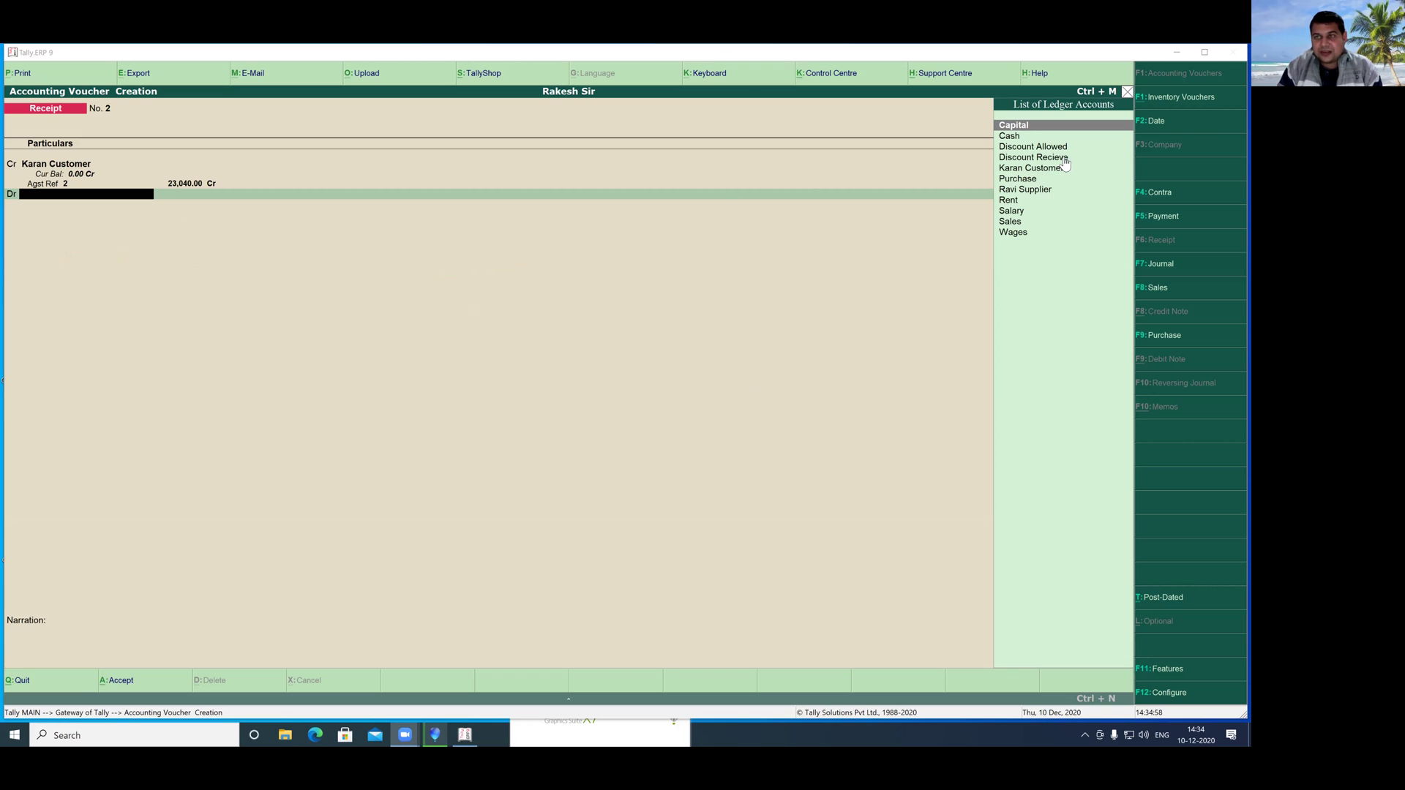
- Debit the Cash ledger with 23,040, leave the narration blank, and save the receipt voucher
{"action": "key", "text": "Down"}
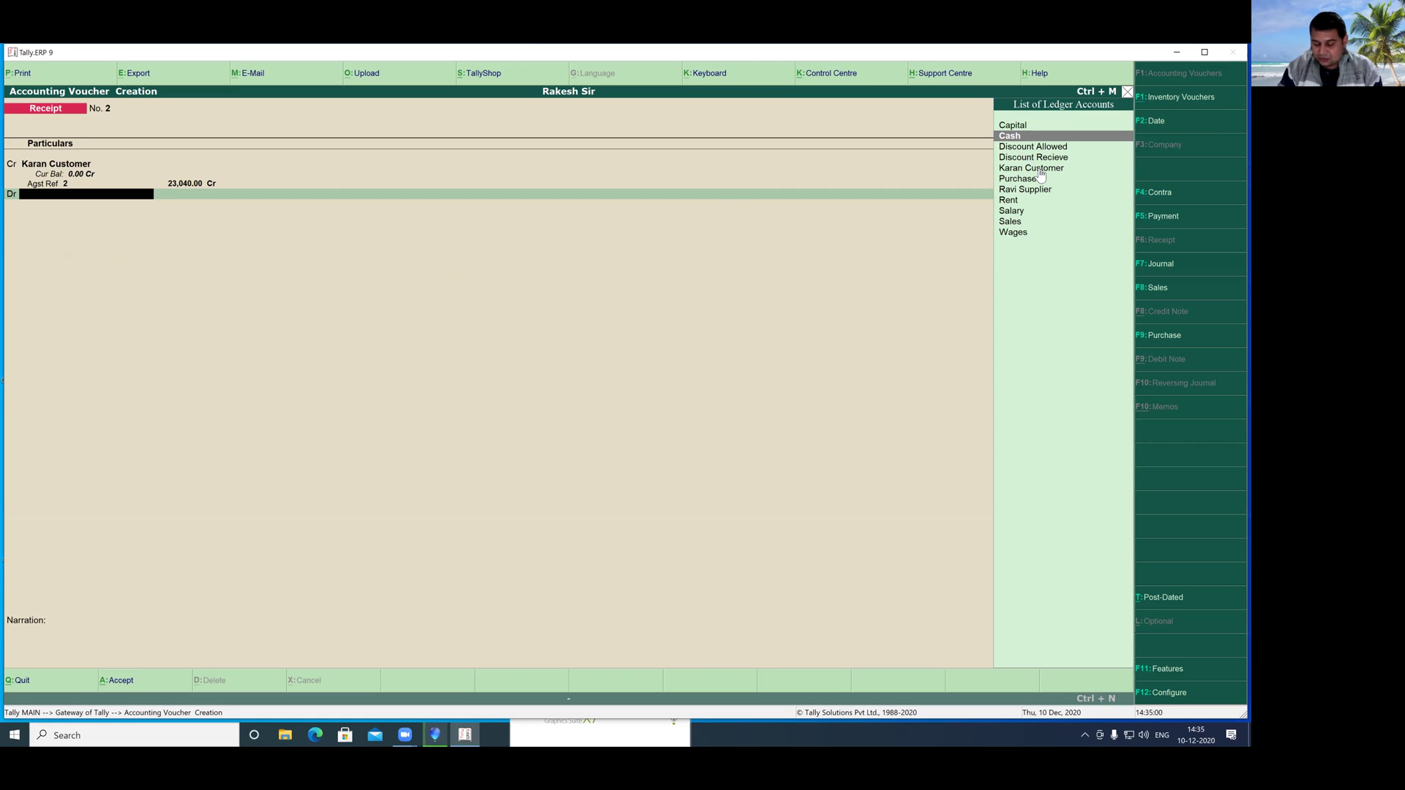
{"action": "key", "text": "Return"}
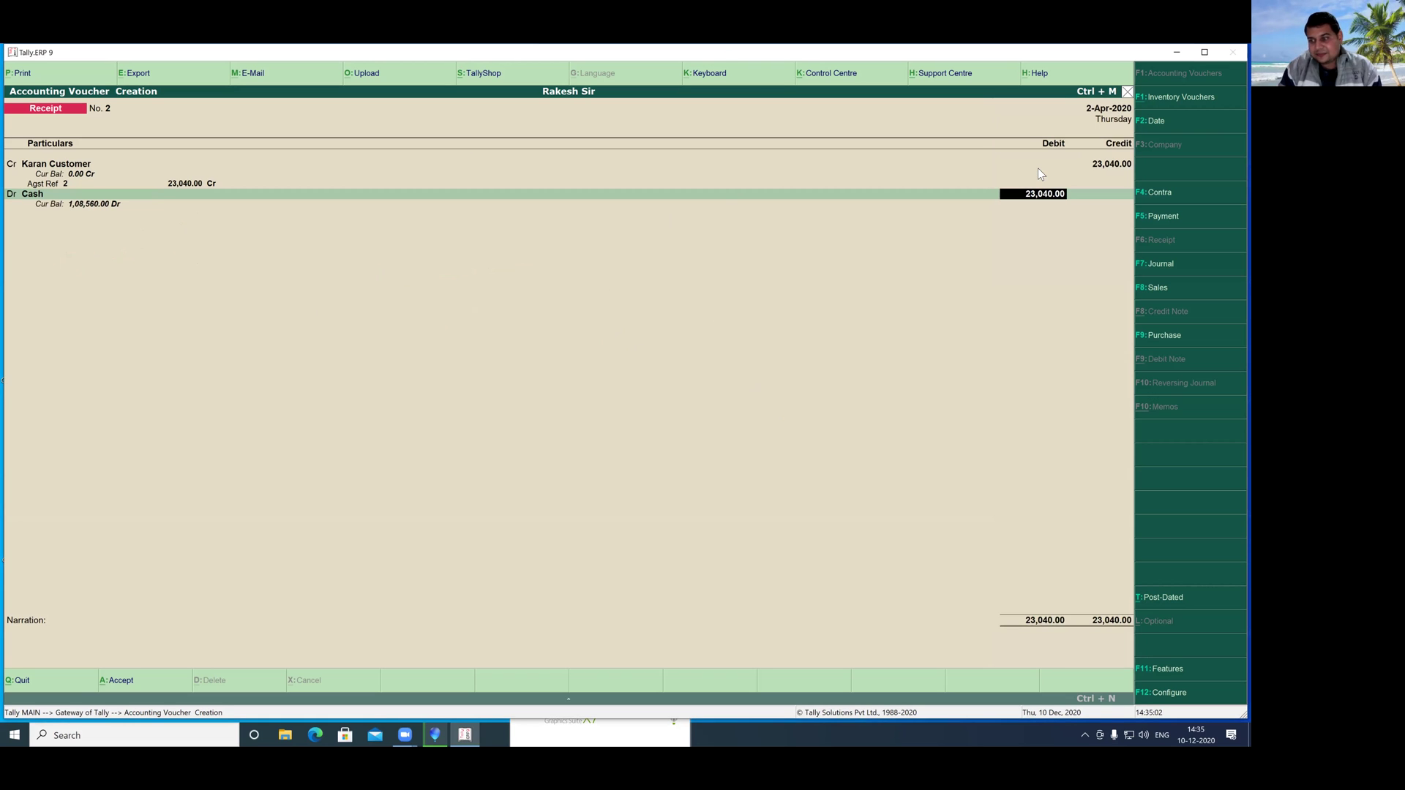
{"action": "key", "text": "Return"}
{"action": "key", "text": "Return"}
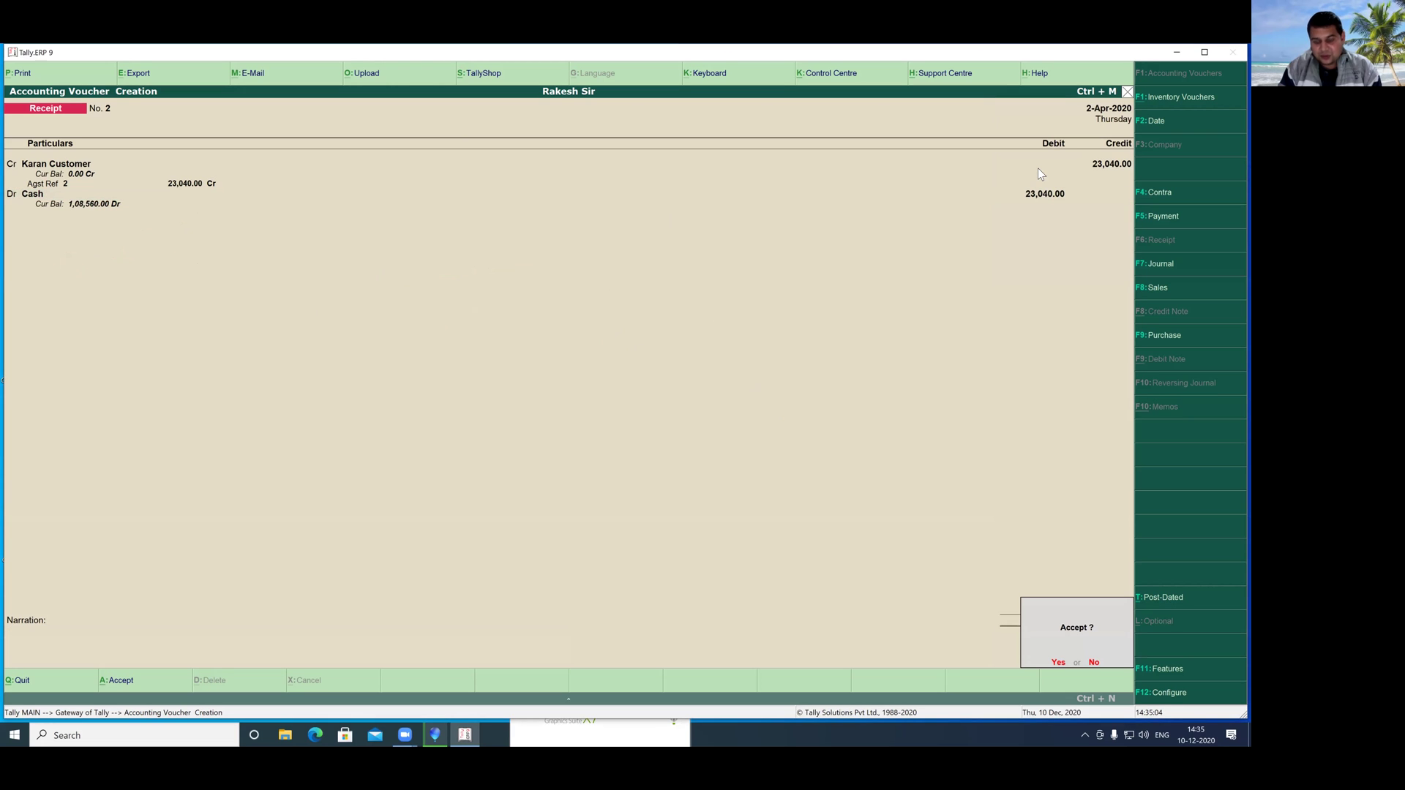
{"action": "key", "text": "Return"}
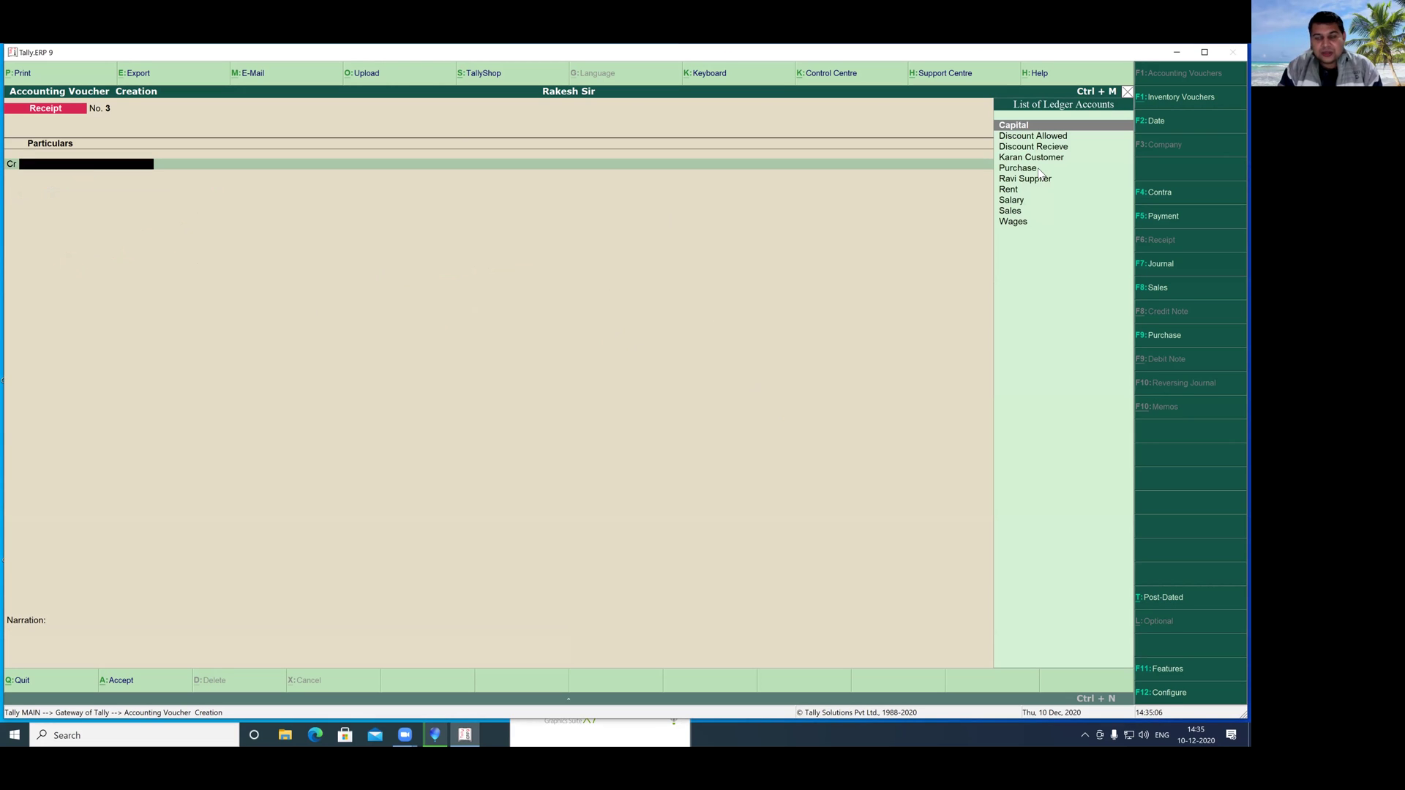